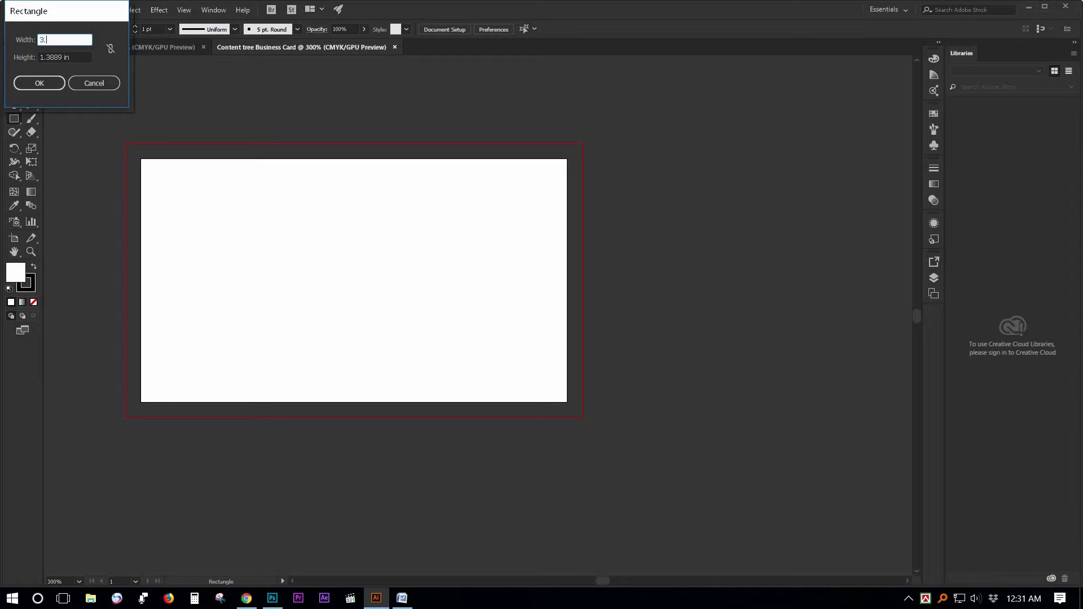
Create a 3.75 × 2.25 in rectangle and set its stroke weight to 0 pt.
key("Tab")
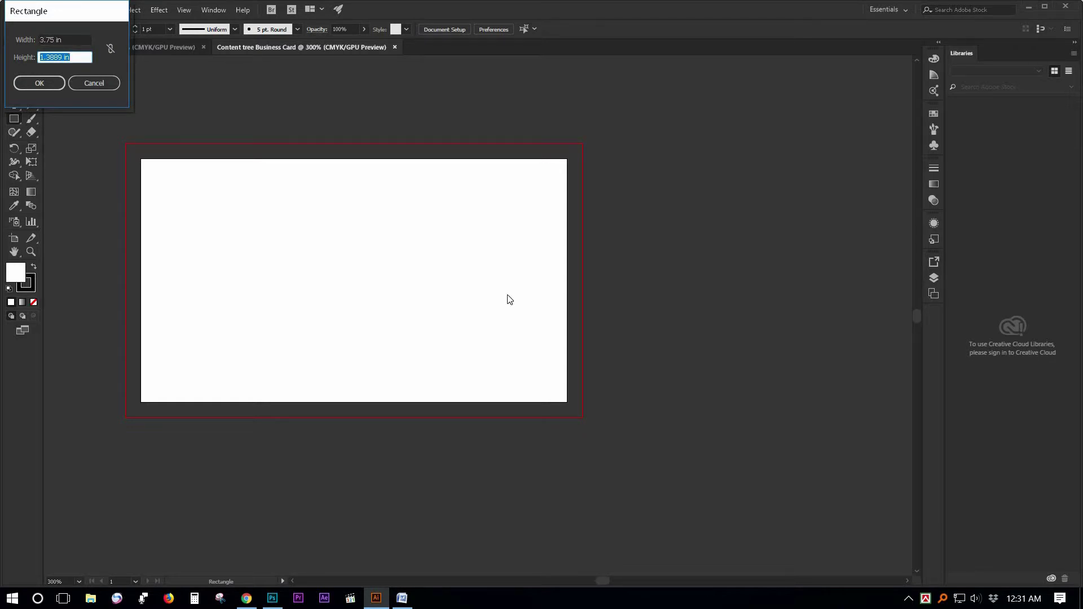
type("2.25")
key("Return")
left_click(152, 30)
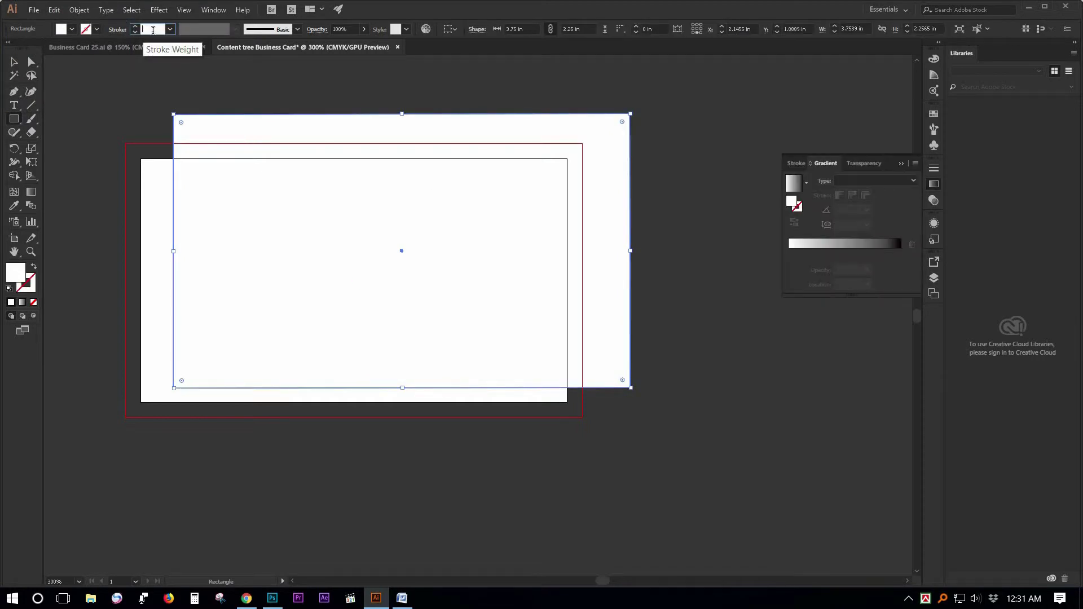
type("0")
key("Return")
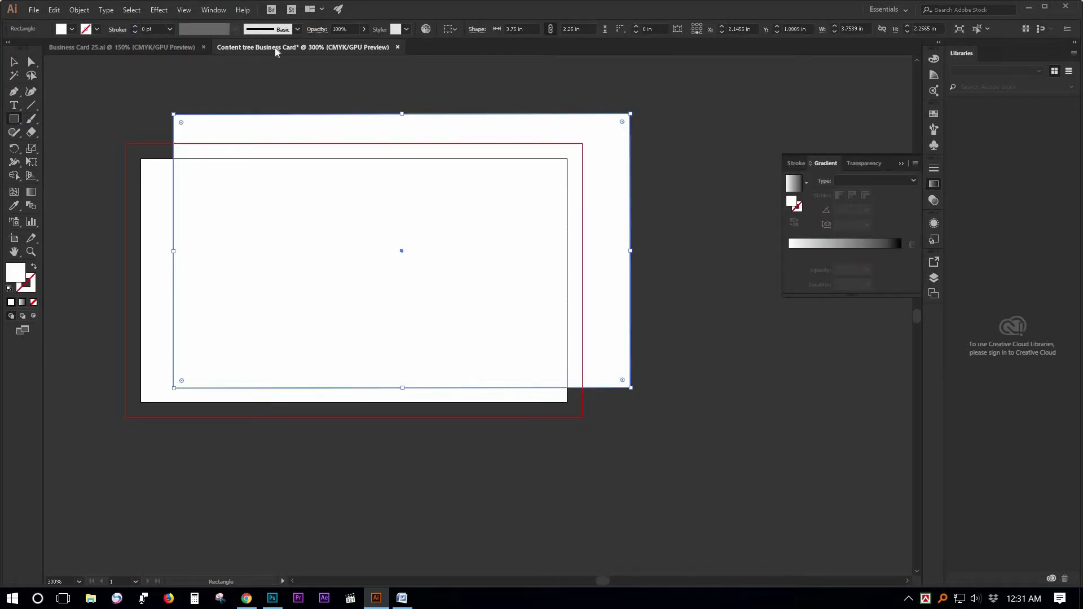
Centre the rectangle horizontally and vertically relative to the artboard.
left_click(452, 29)
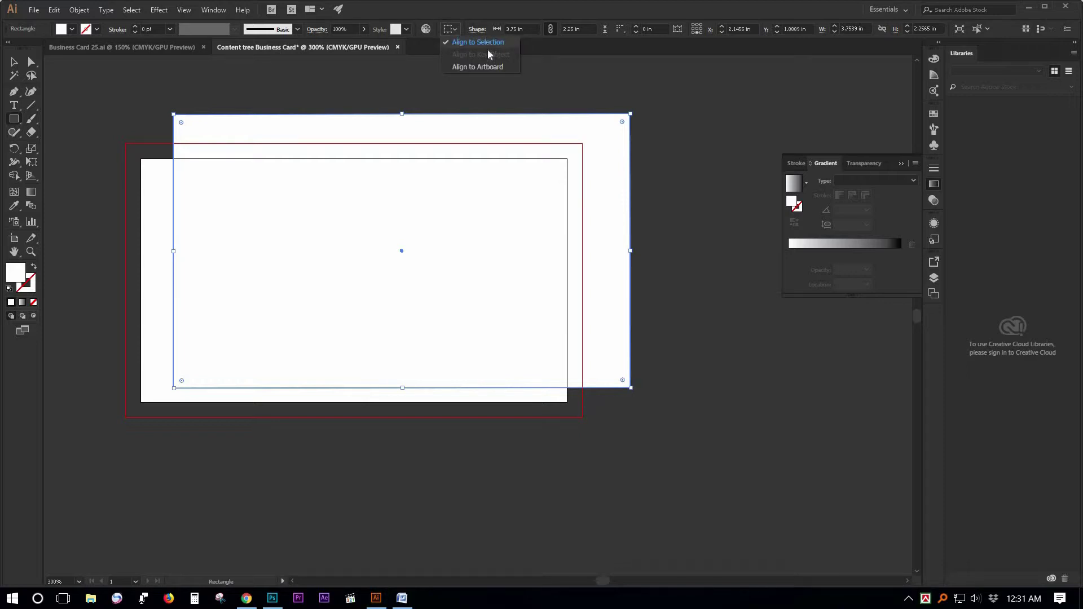
left_click(483, 66)
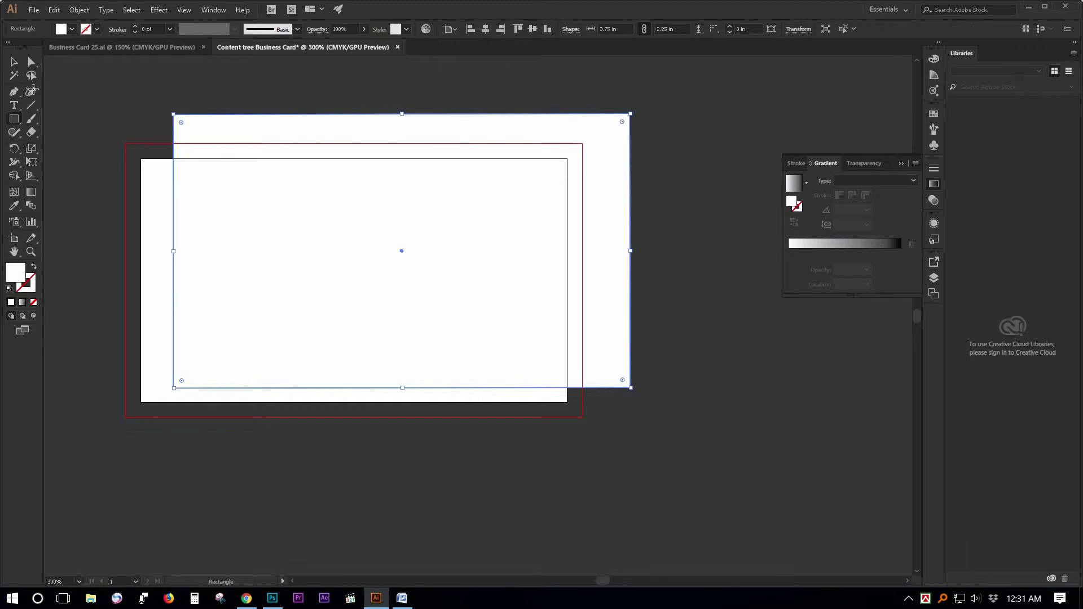
key("v")
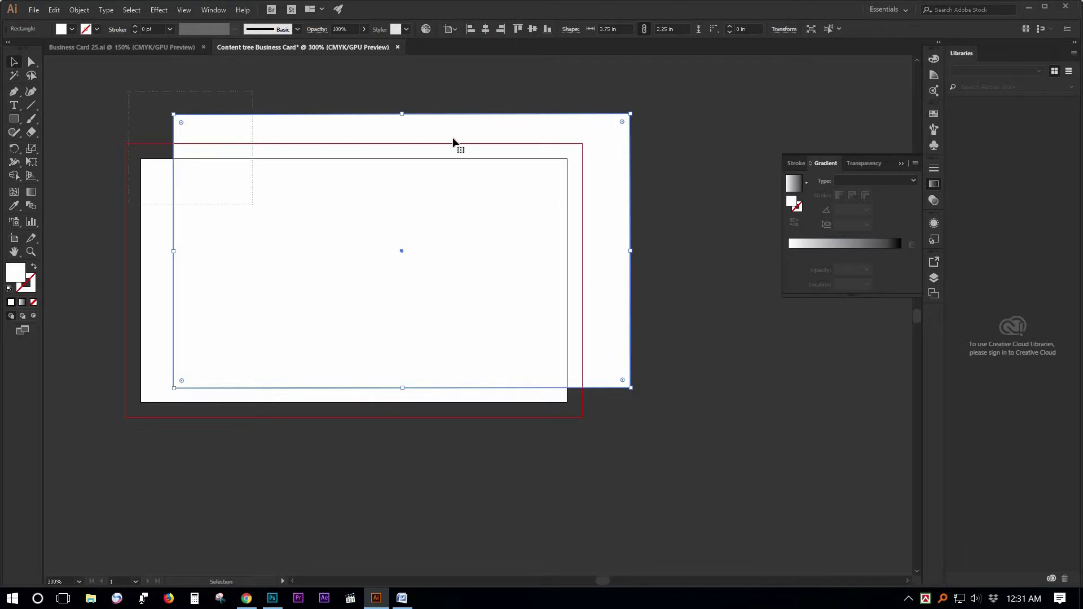
left_click(485, 29)
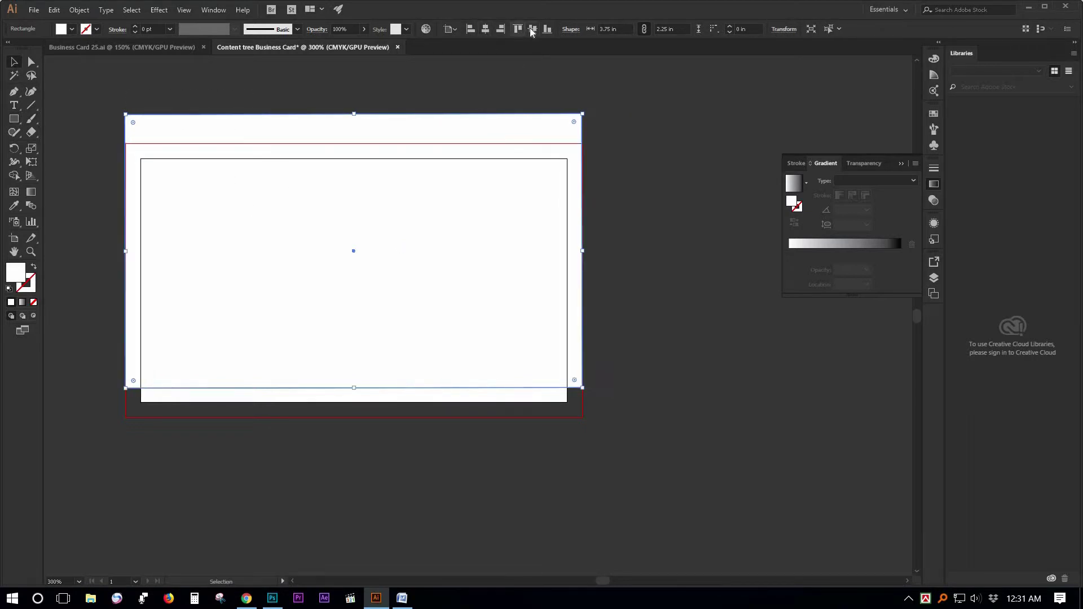
left_click(532, 29)
left_click(326, 451)
left_click(566, 237)
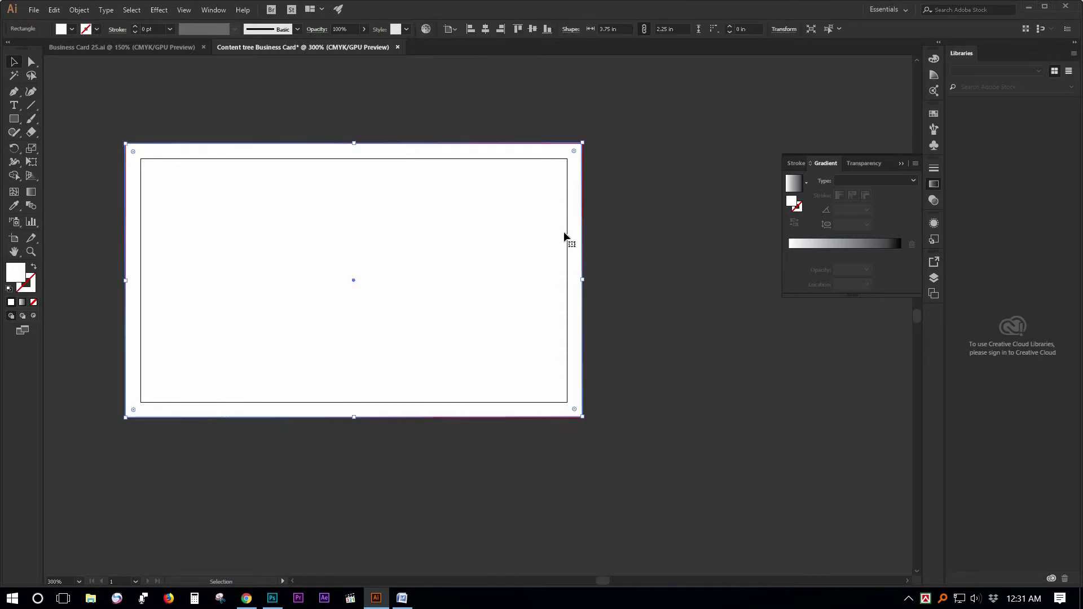
Use the Color panel sliders to give the background C 100, M 64, Y 0, K 9.
left_click(934, 60)
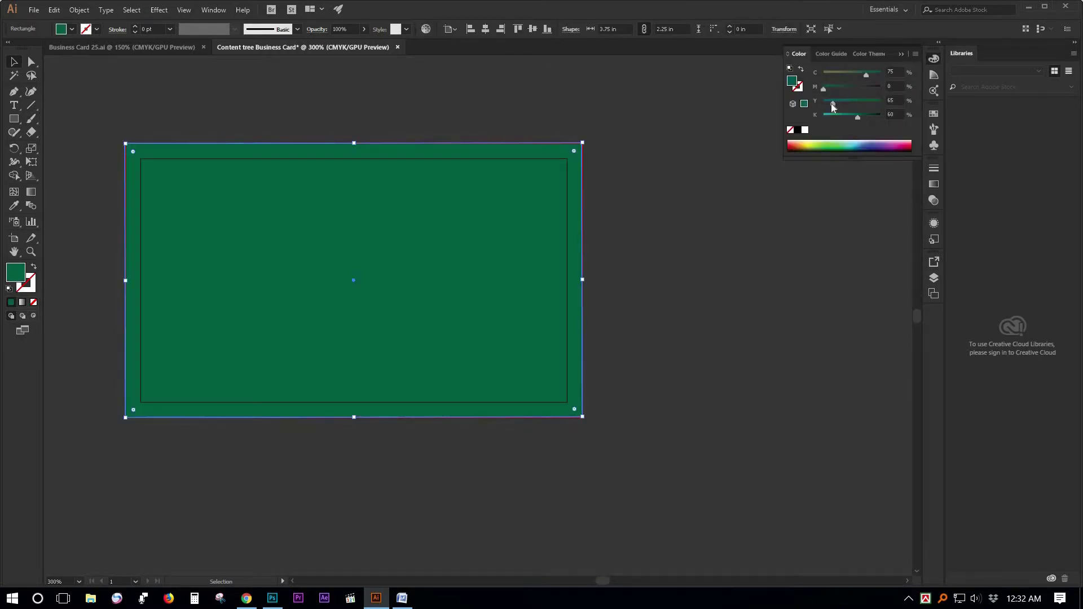
left_click_drag(848, 117, 843, 116)
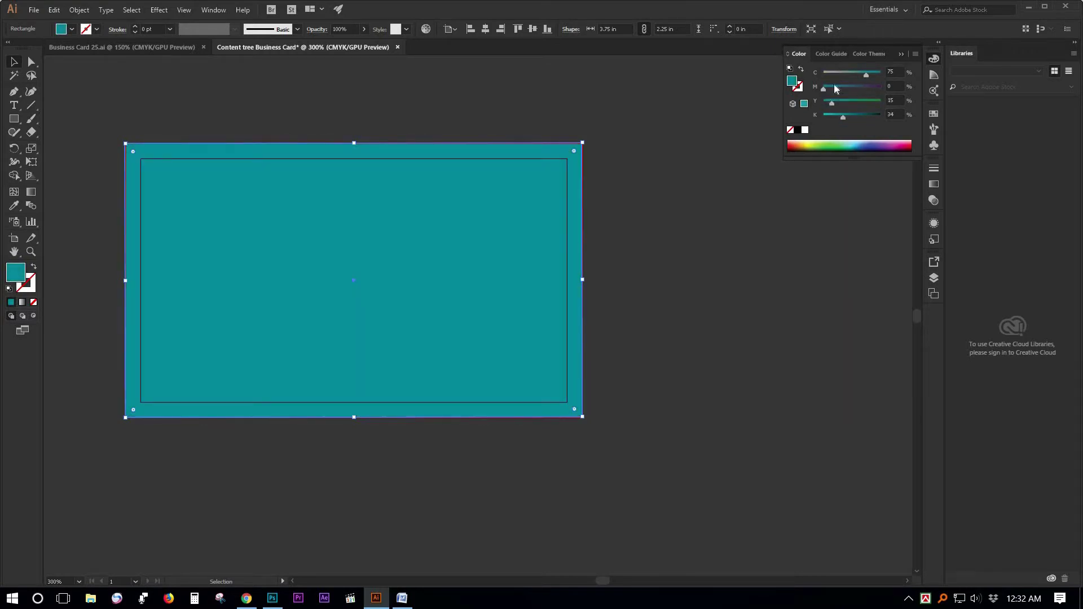
left_click_drag(865, 74, 835, 116)
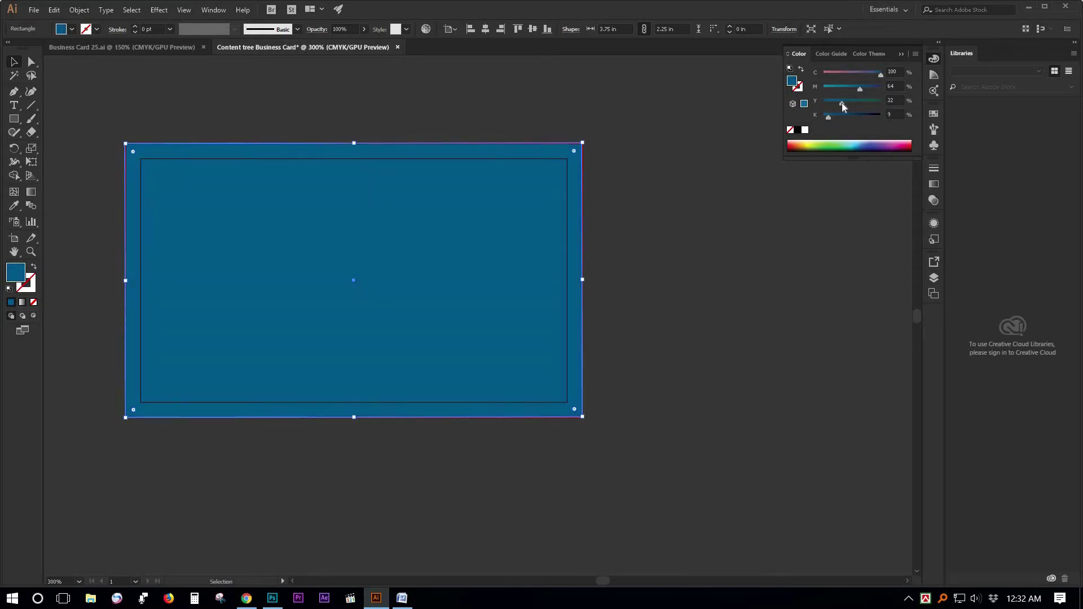
left_click_drag(839, 108, 823, 105)
left_click(664, 234)
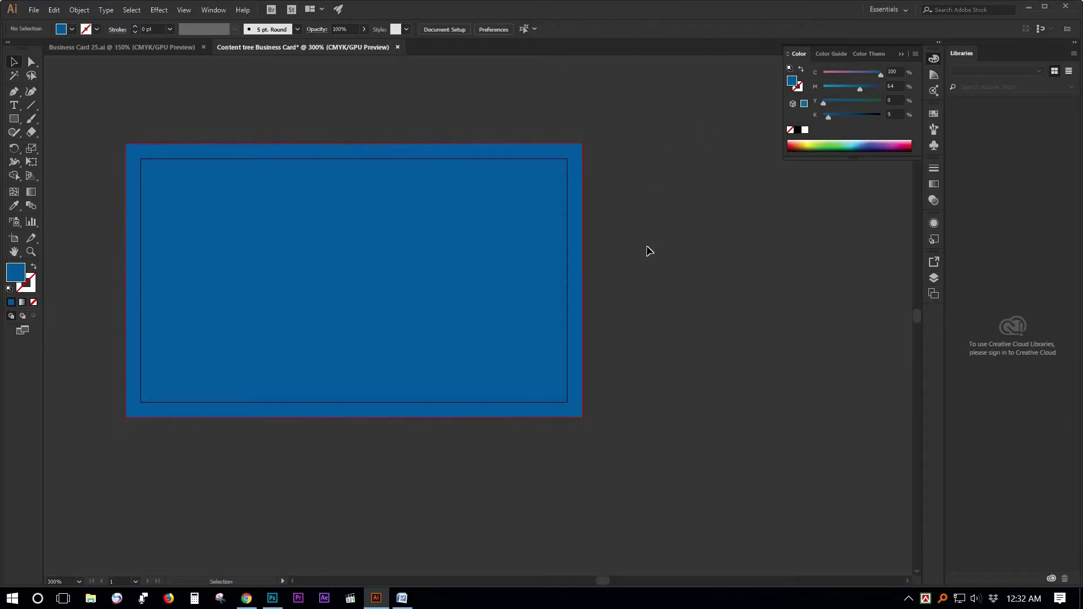
left_click(465, 270, "ctrl+alt")
left_click_drag(479, 259, 474, 218)
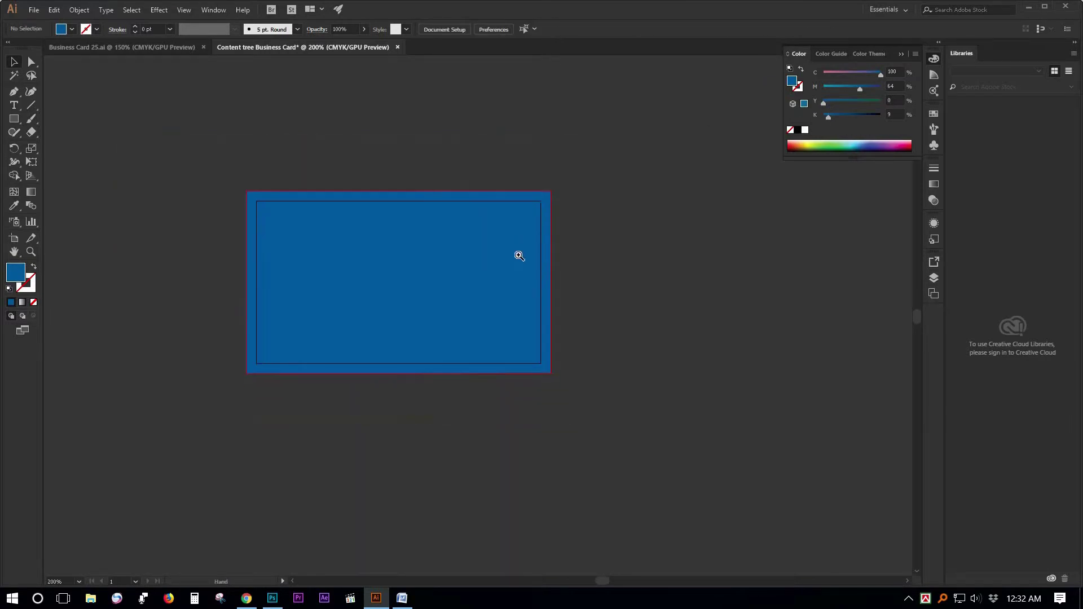
left_click(519, 256, "ctrl")
left_click_drag(422, 303, 519, 254)
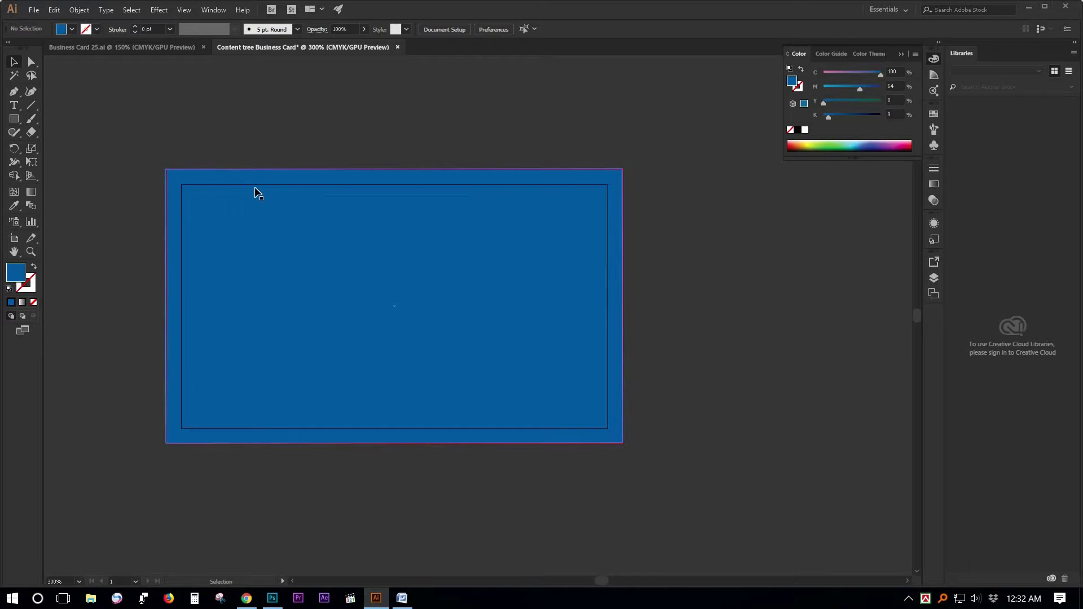
Draw a full-width band across the card and lighten its magenta to 39.
left_click(14, 119)
left_click_drag(166, 216, 363, 303)
left_click_drag(429, 303, 623, 298)
key("v")
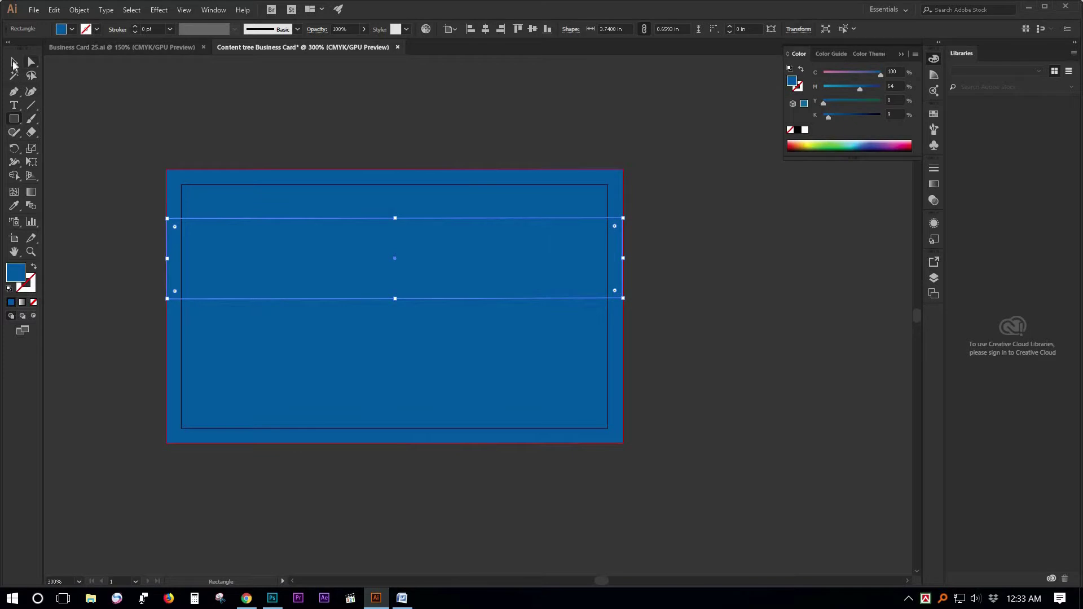
left_click_drag(848, 89, 847, 89)
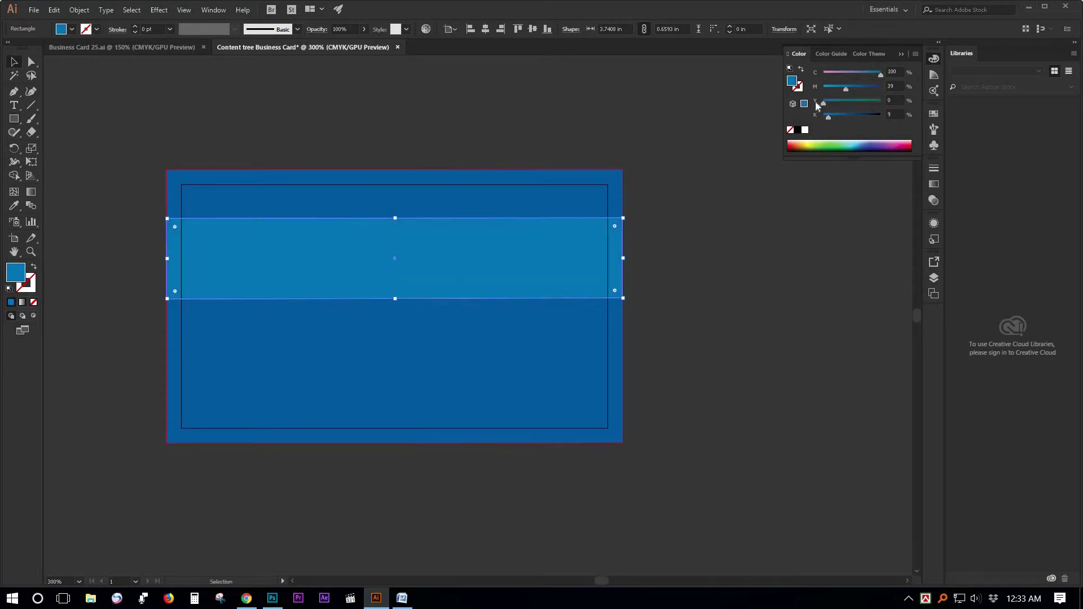
left_click(706, 261)
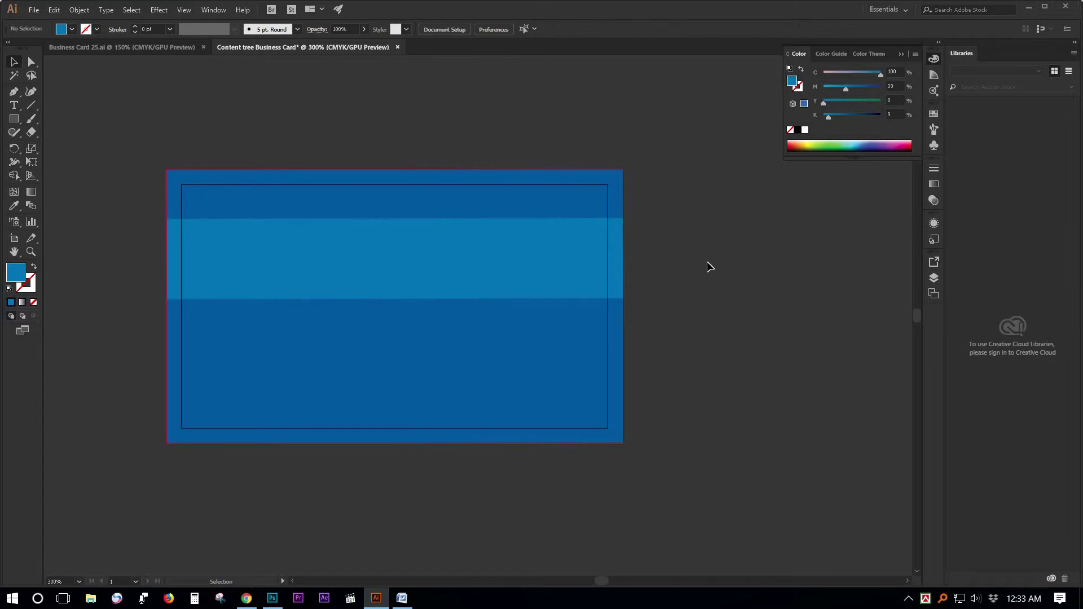
left_click(446, 262)
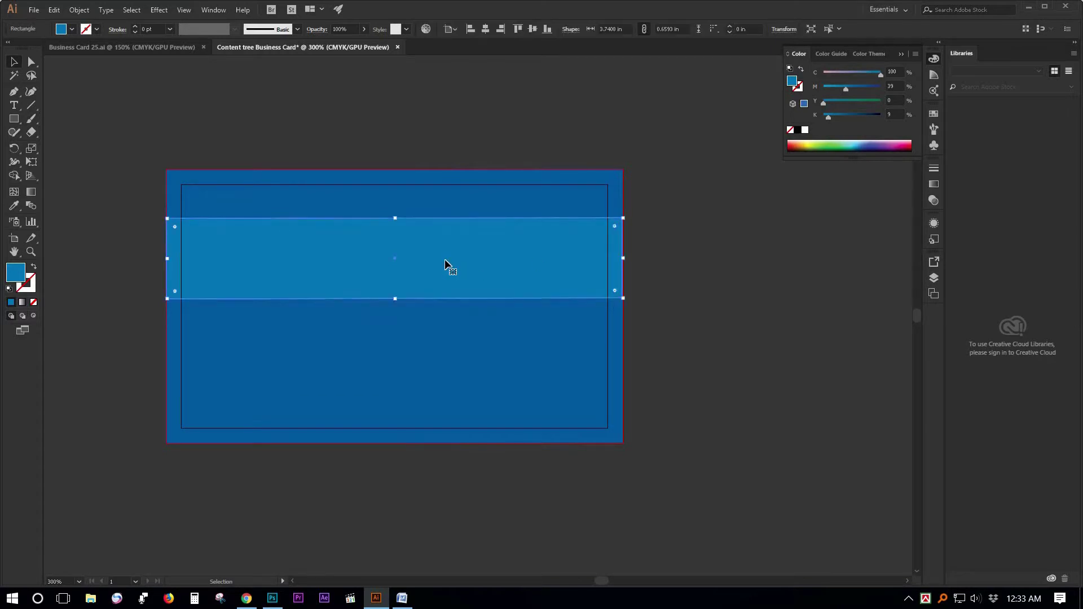
Copy the band, paste it in front, and narrow the copy from the right.
left_click(57, 11)
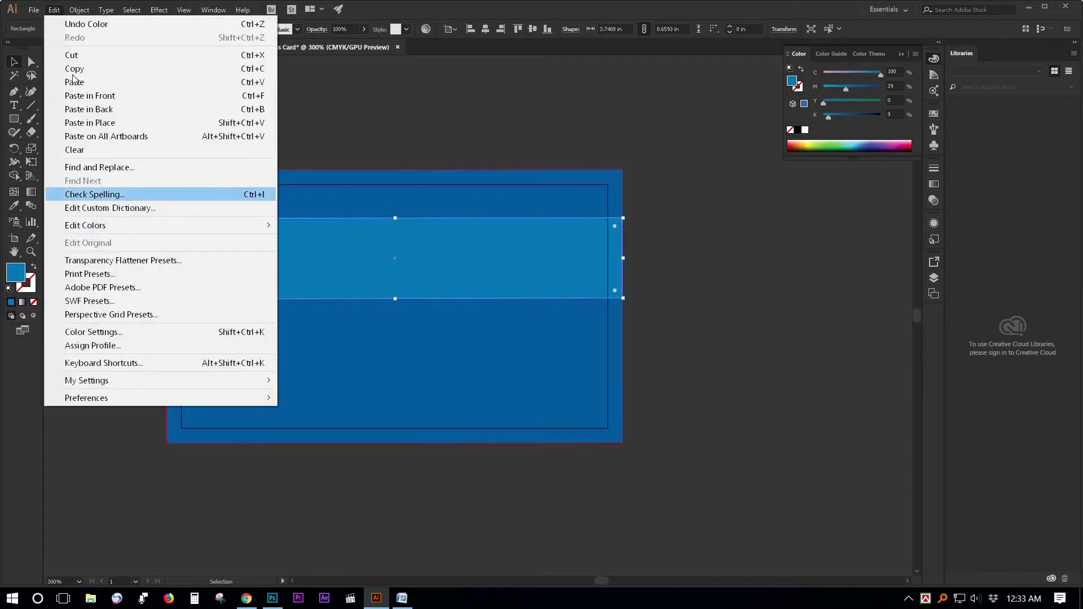
left_click(74, 69)
left_click(54, 9)
left_click(108, 96)
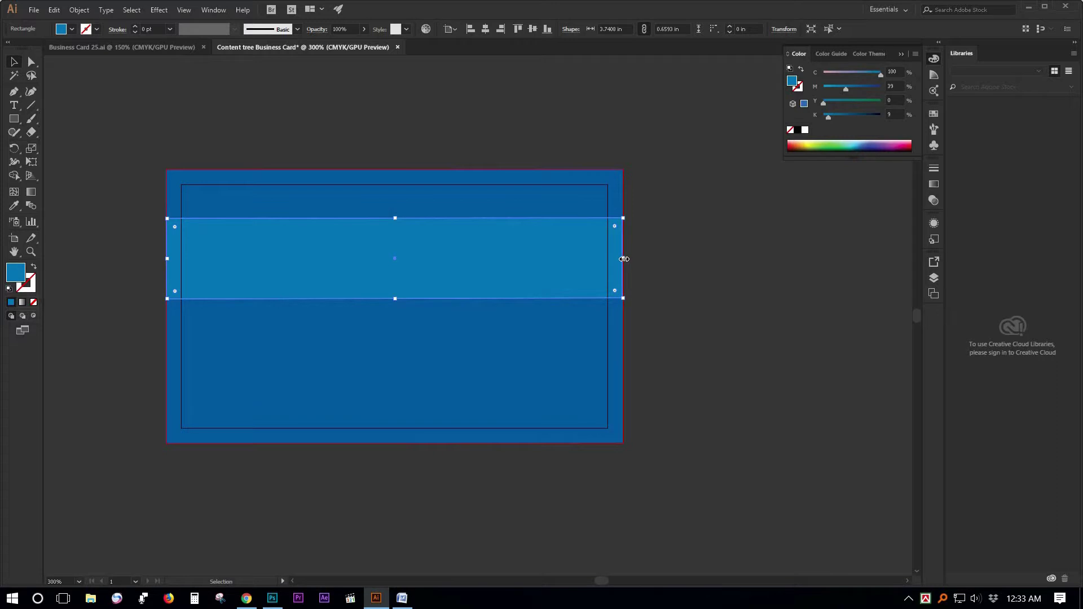
left_click_drag(592, 259, 393, 260)
Set the 0.256 in strip's magenta to 22, then paste a duplicate in front, shifted right.
key("ctrl+z")
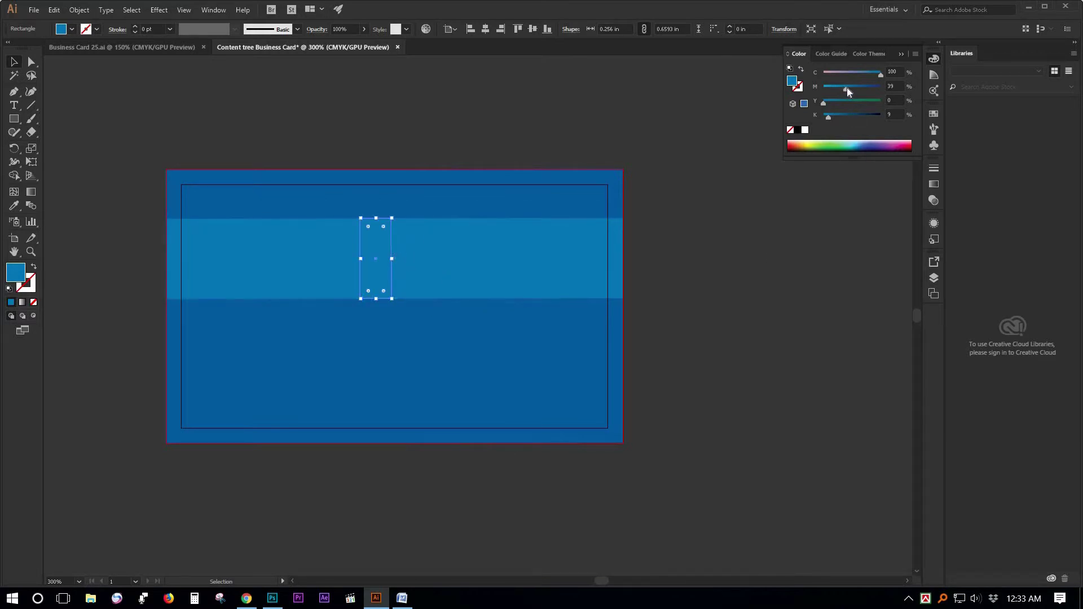
left_click(837, 88)
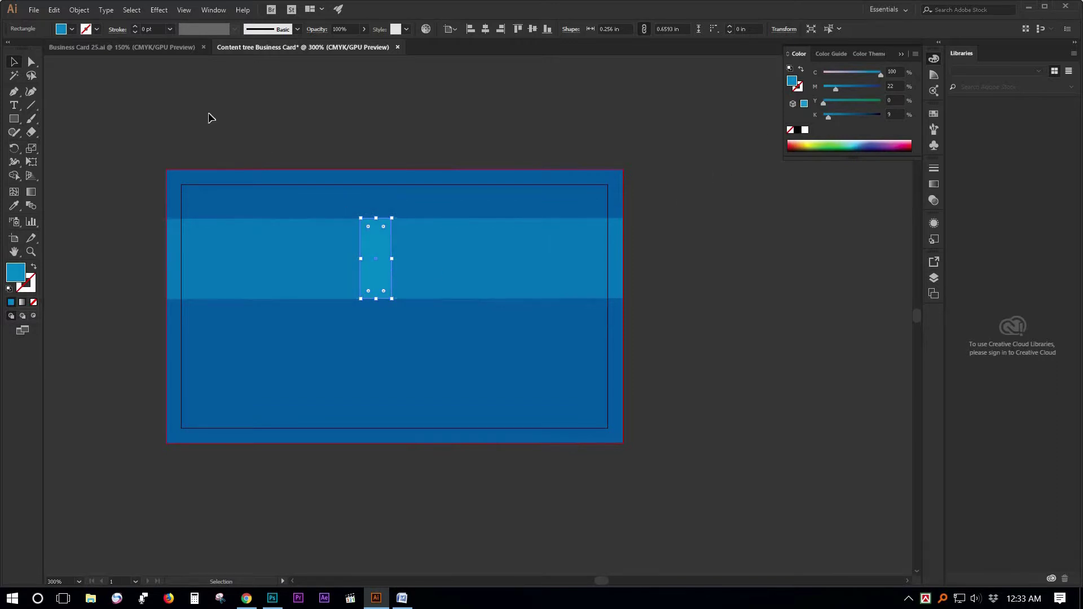
left_click(54, 10)
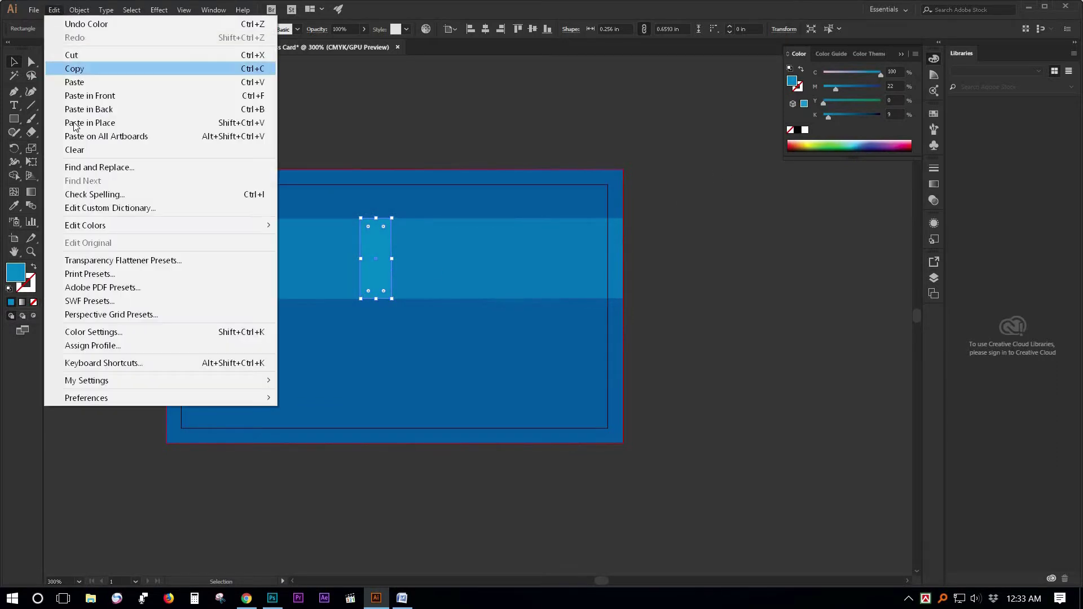
left_click(73, 68)
left_click(54, 10)
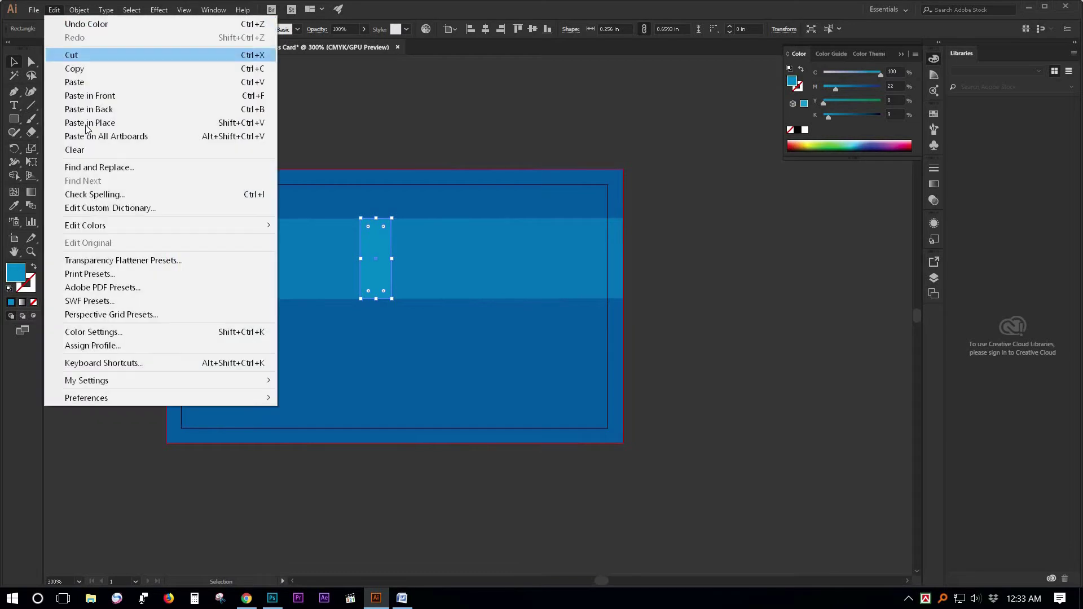
left_click(107, 100)
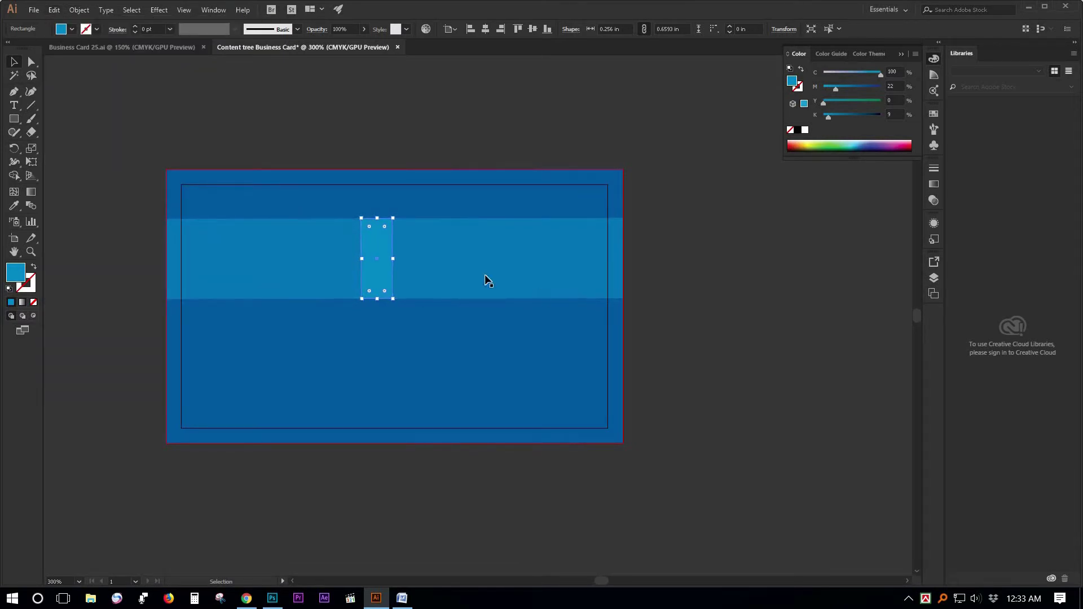
left_click_drag(374, 252, 410, 257)
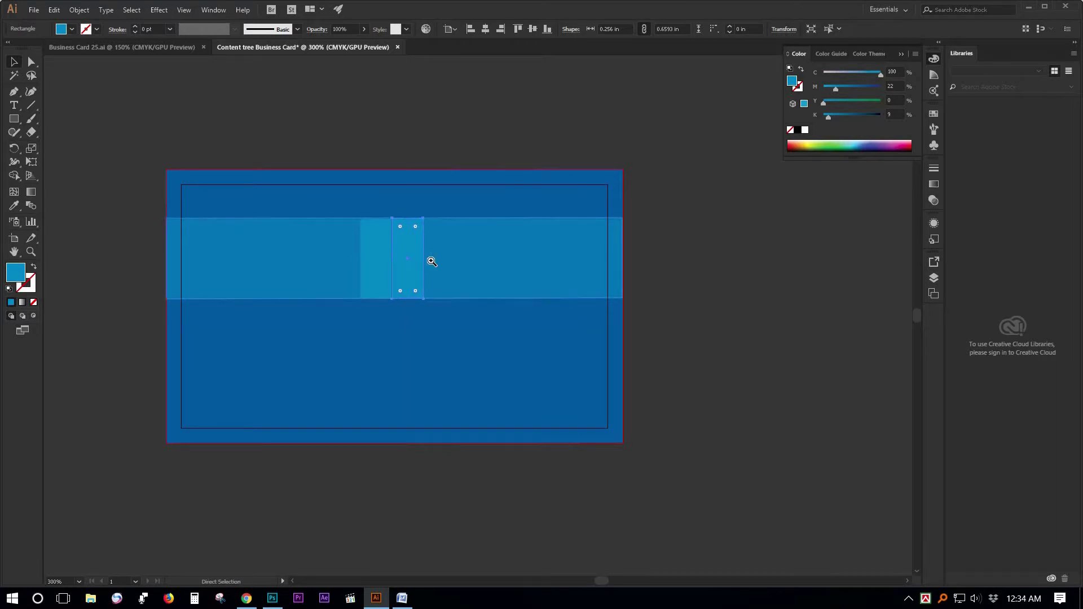
Nudge the pasted strip so it sits flush against the first strip.
scroll(416, 259, "up", 3)
left_click(469, 395)
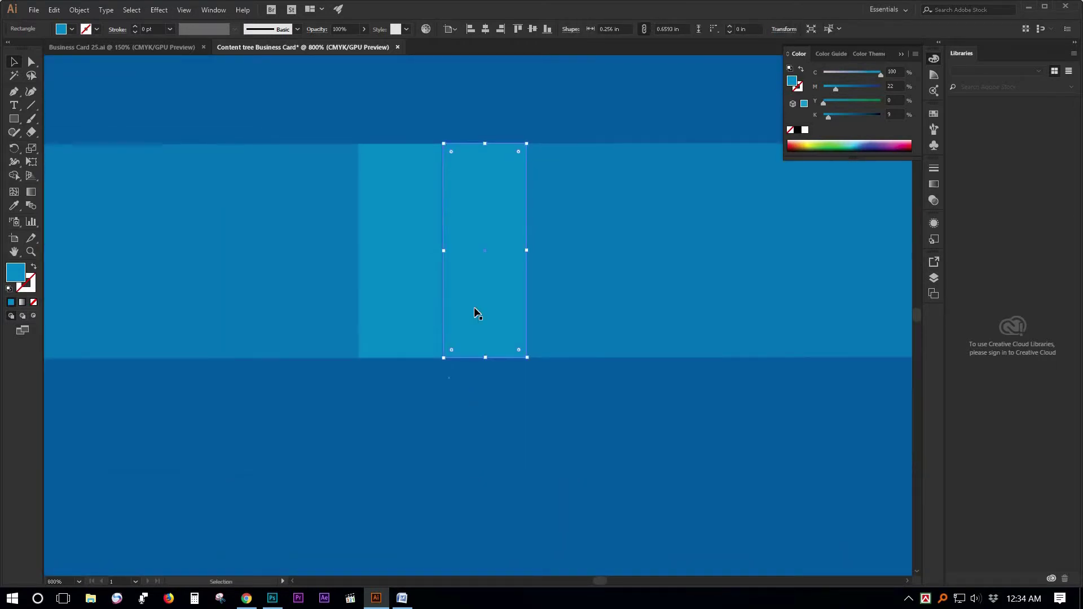
left_click(483, 260)
left_click_drag(480, 260, 477, 261)
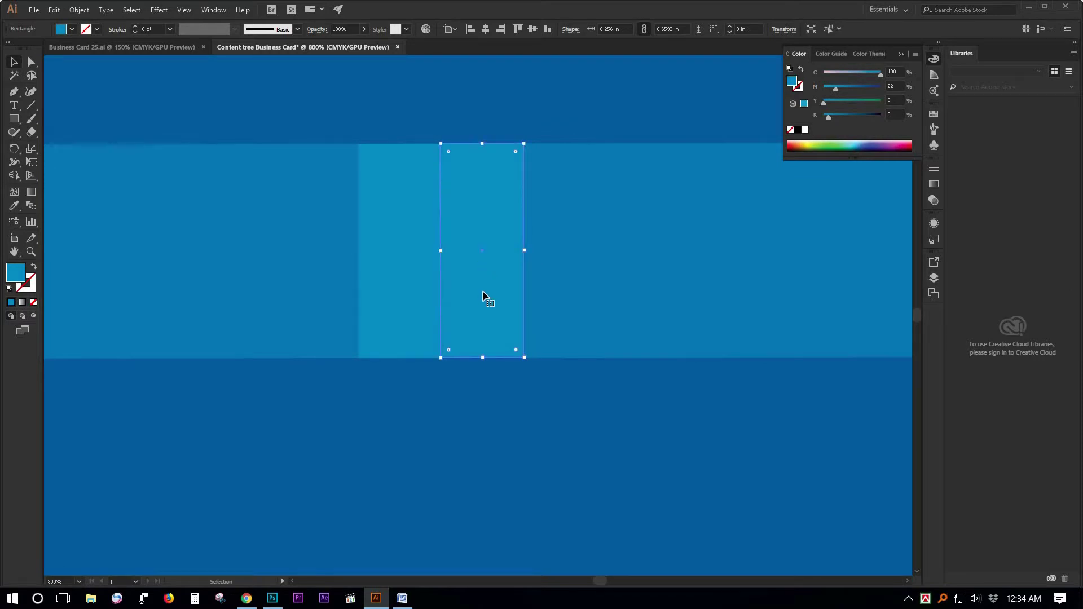
left_click(498, 278, "ctrl")
left_click(499, 279, "ctrl")
left_click_drag(414, 239, 419, 239)
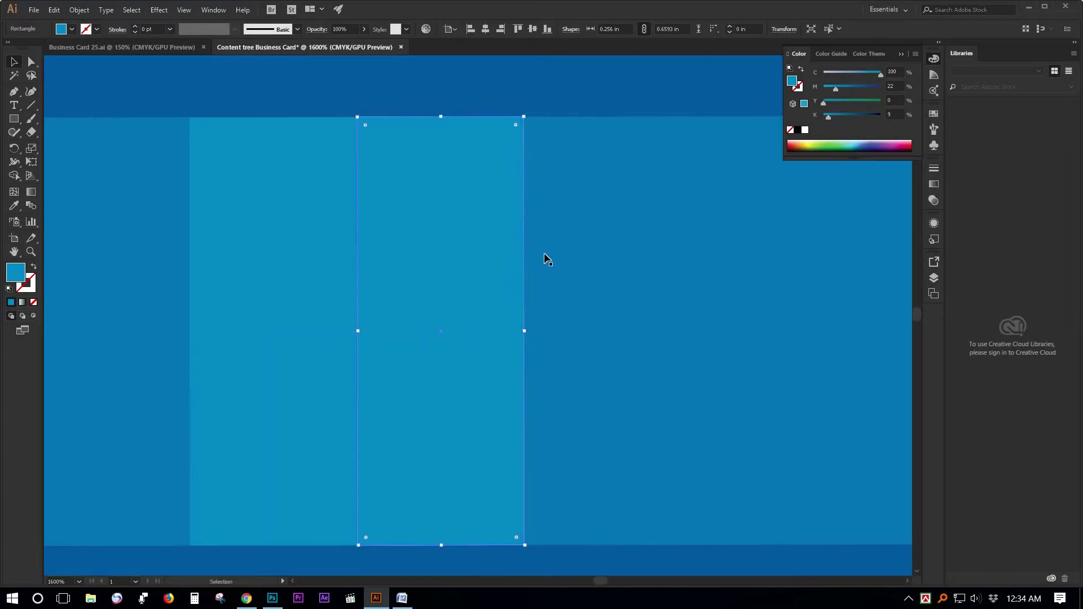
left_click(530, 106)
left_click(435, 243)
left_click_drag(357, 323, 354, 324)
Give the narrow strip the background's dark blue using the Eyedropper.
left_click(456, 90)
left_click(450, 257, "ctrl+alt")
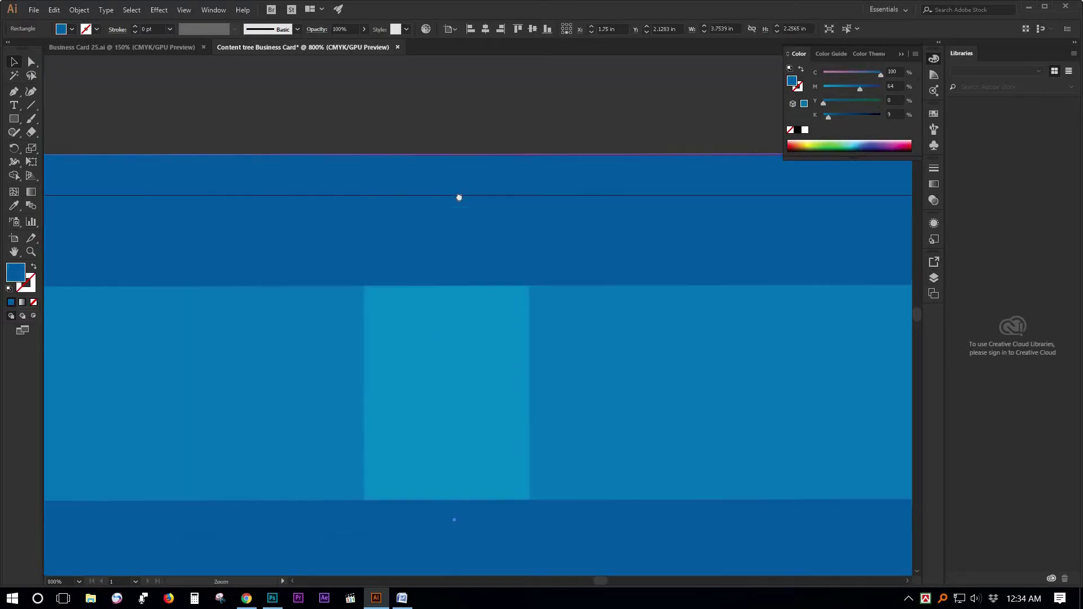
left_click(418, 239)
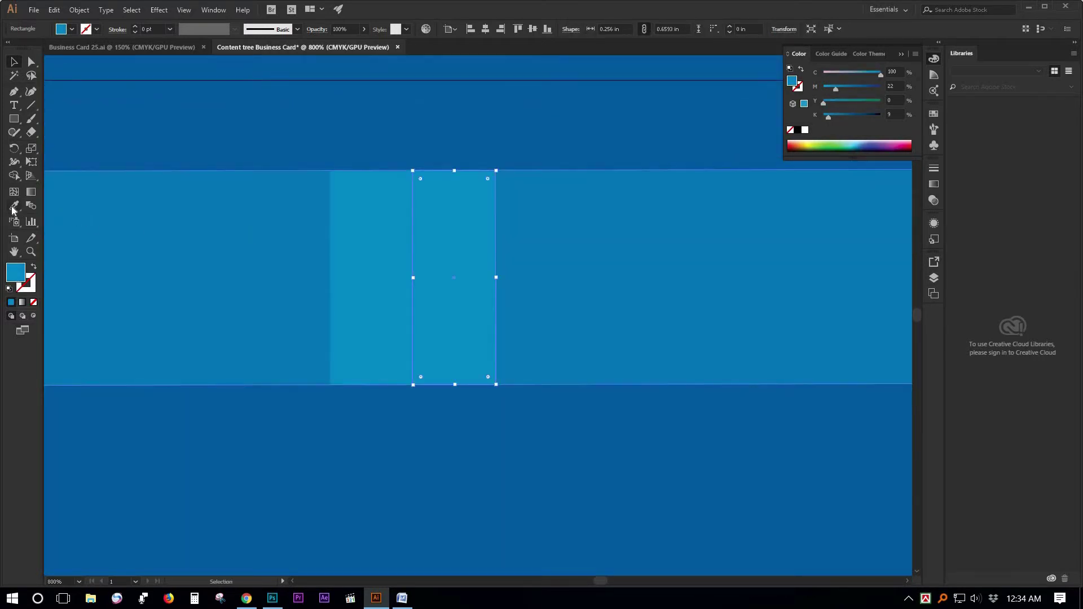
key("i")
left_click(59, 75)
key("v")
key("ctrl+minus")
Lower the narrow rectangle's magenta to 20 for a lighter blue.
left_click(462, 314)
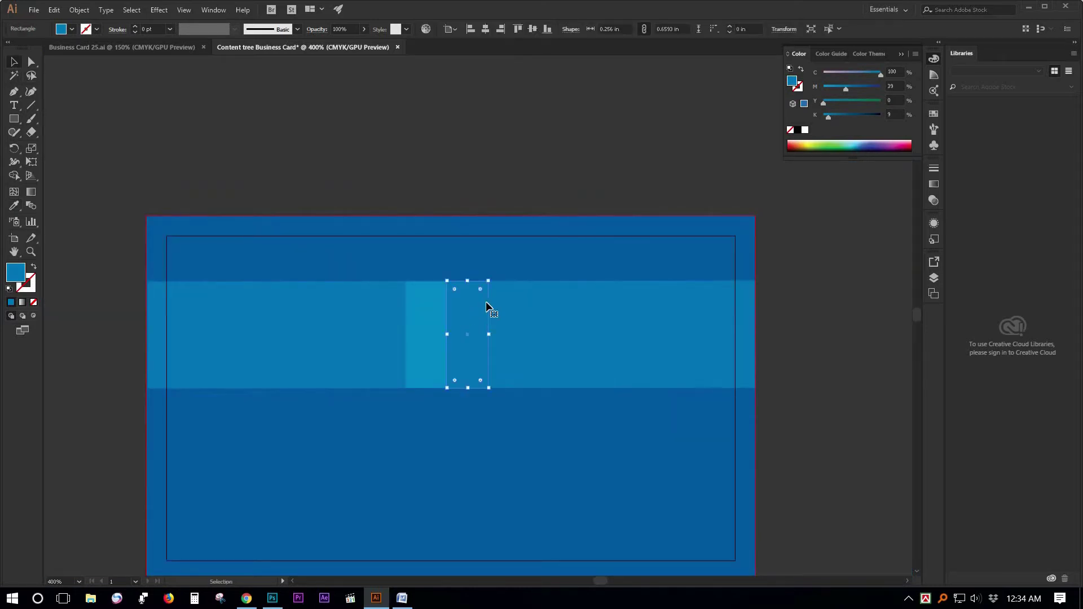
left_click(840, 88)
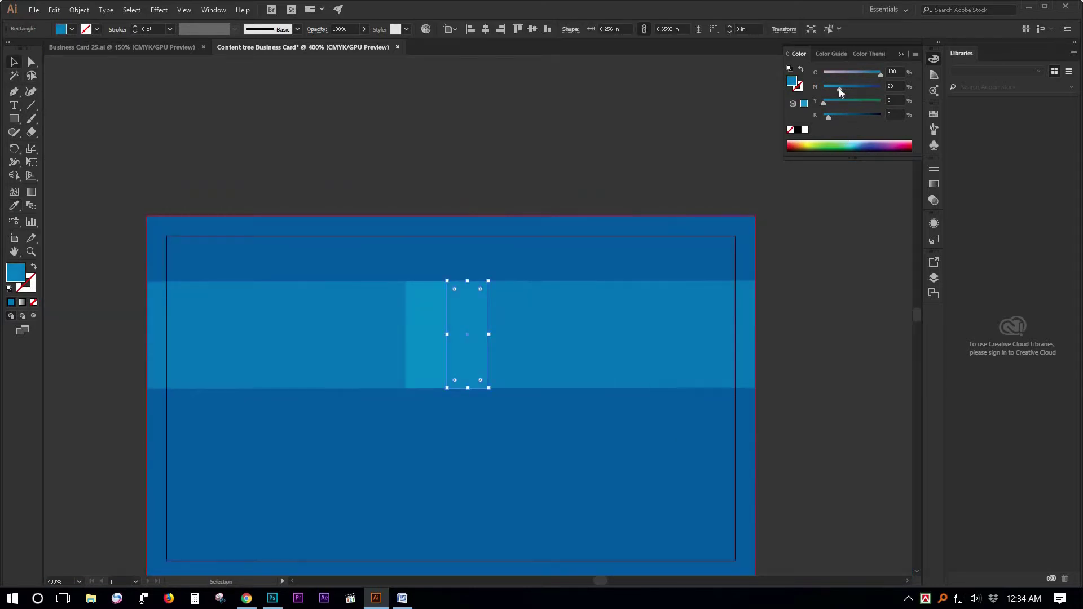
left_click(724, 138)
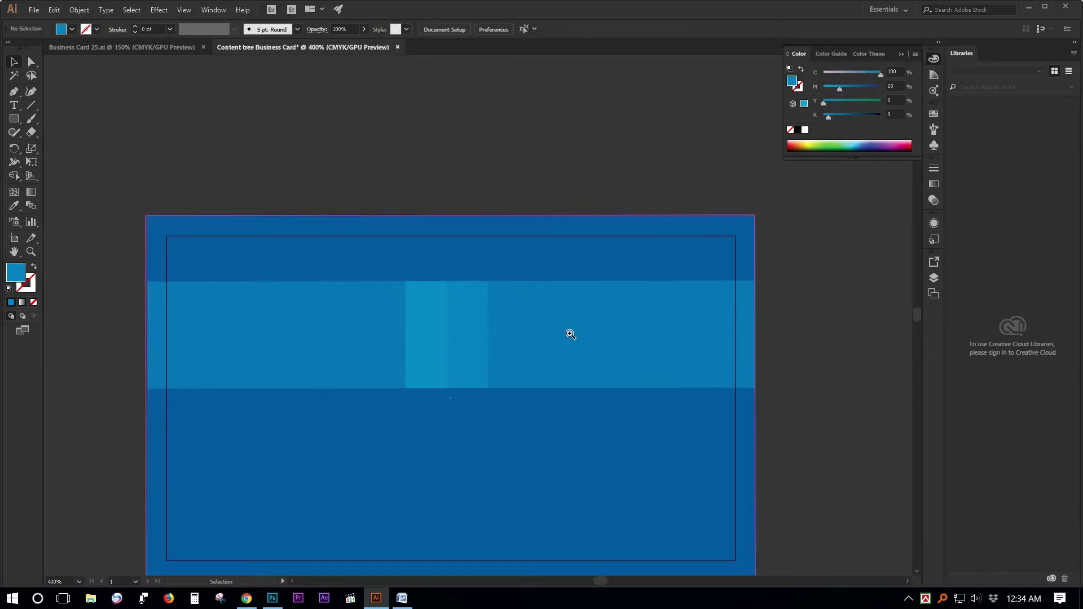
left_click(581, 326, "ctrl")
left_click(416, 336, "ctrl")
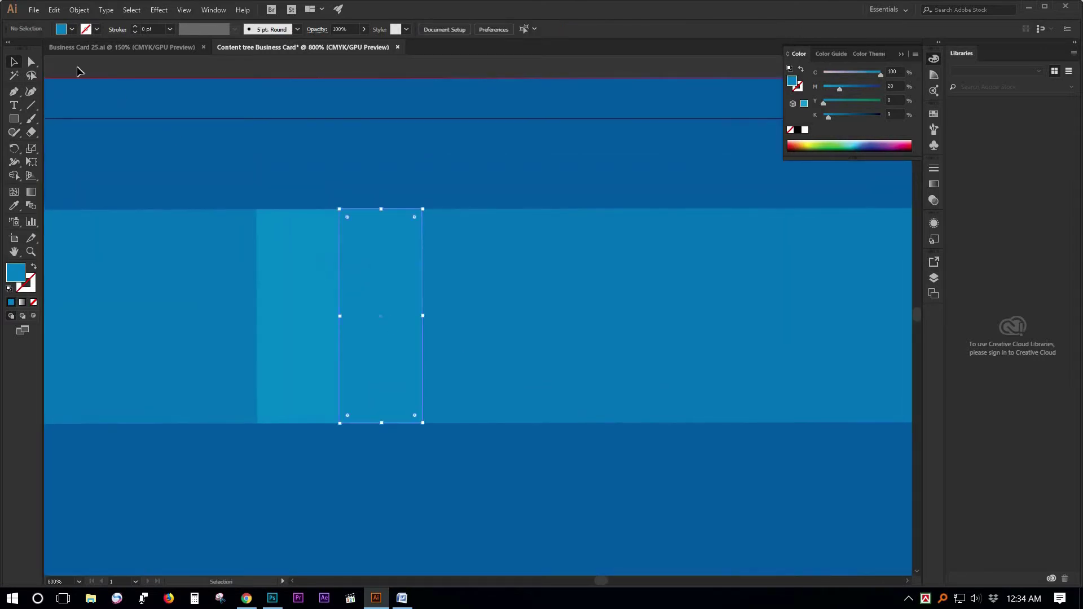
left_click(379, 379)
Raise the strip's left corner anchors with arrow nudges, undoing a mistaken right-corner nudge.
key("a")
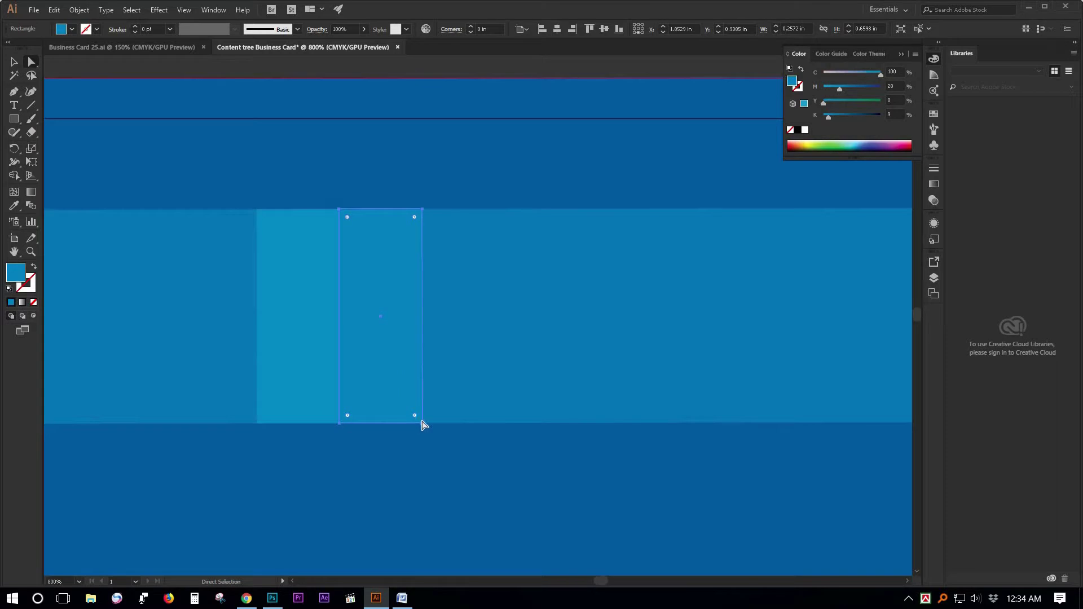
left_click(423, 423)
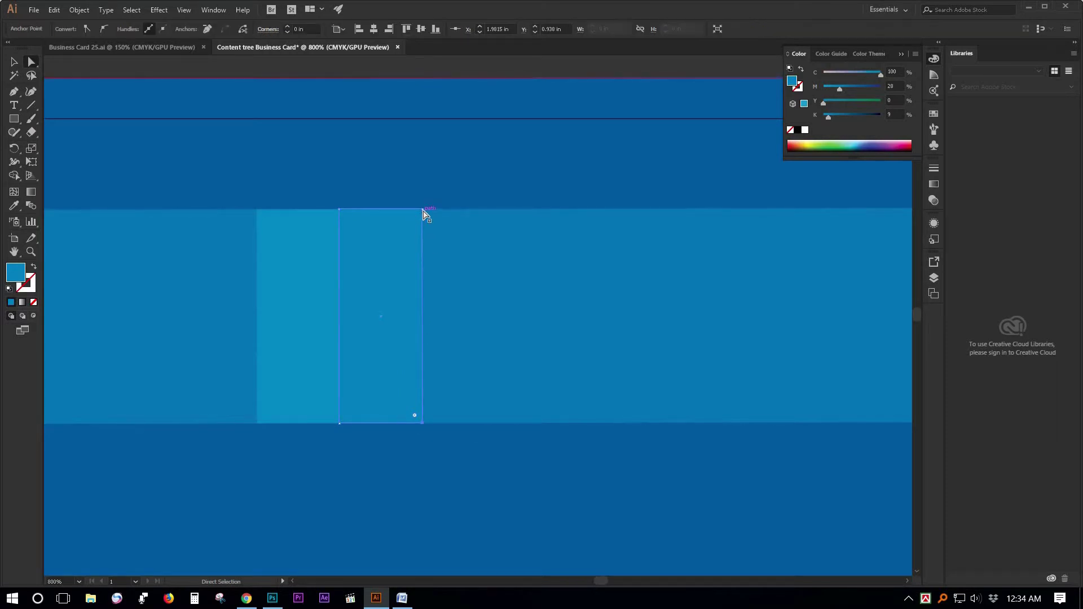
left_click(424, 210)
key("Up")
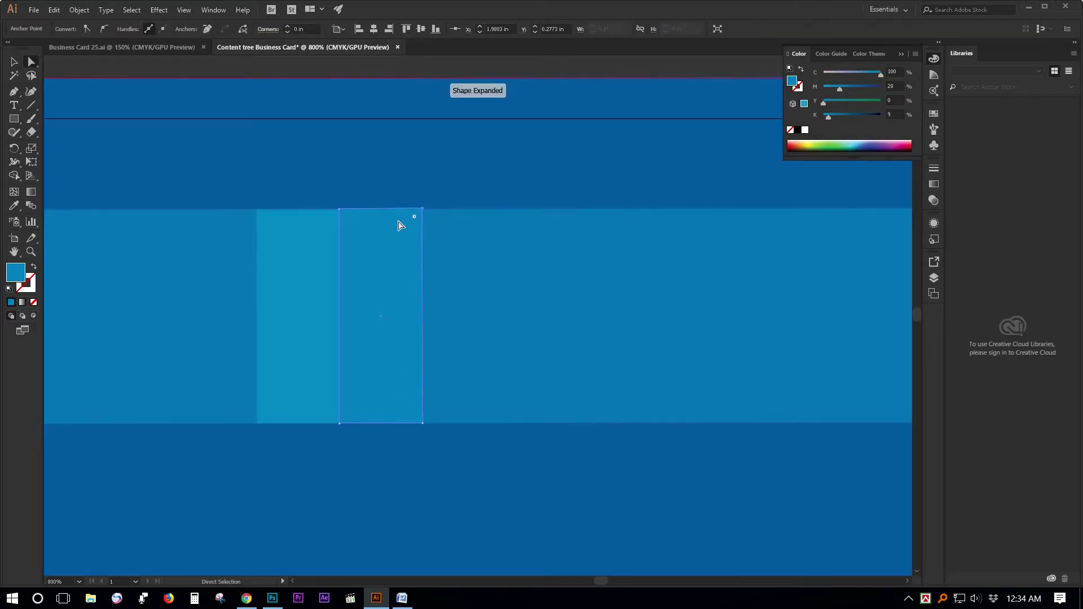
key("ctrl+Down")
key("ctrl+Down")
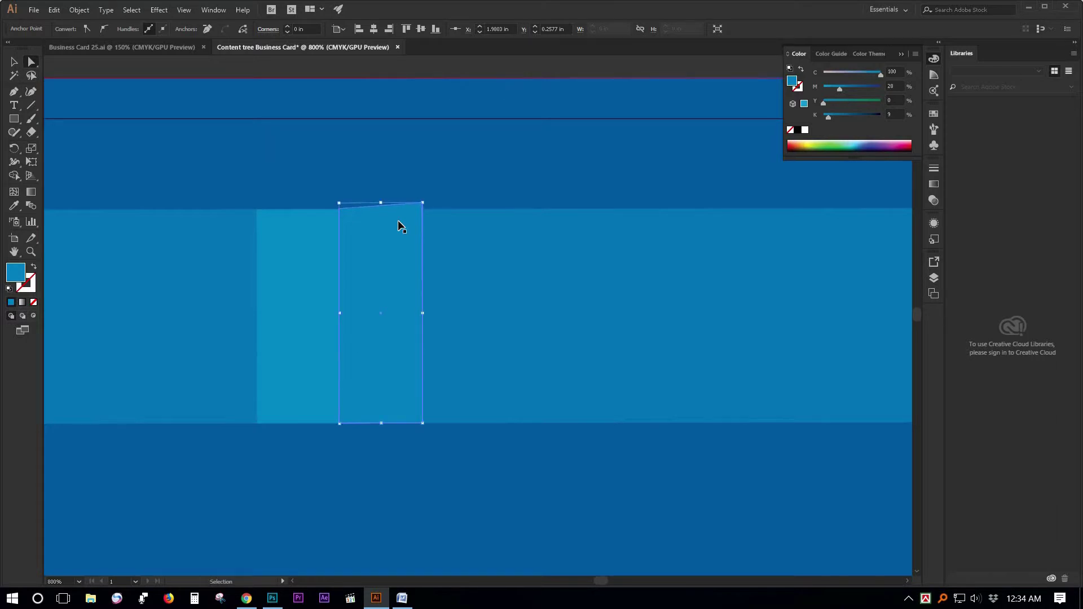
key("ctrl+z")
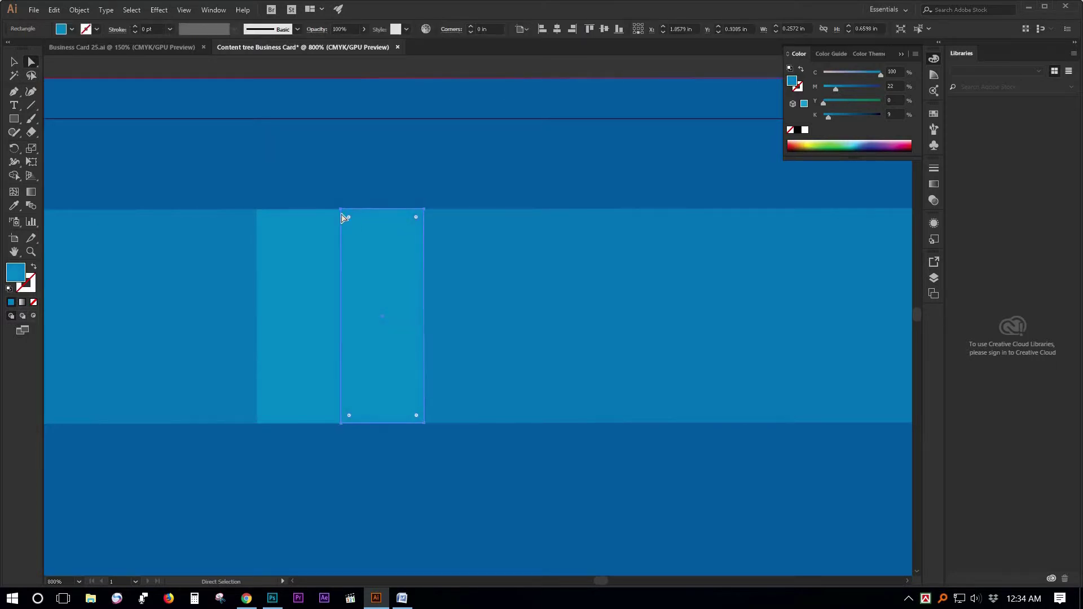
left_click(340, 423)
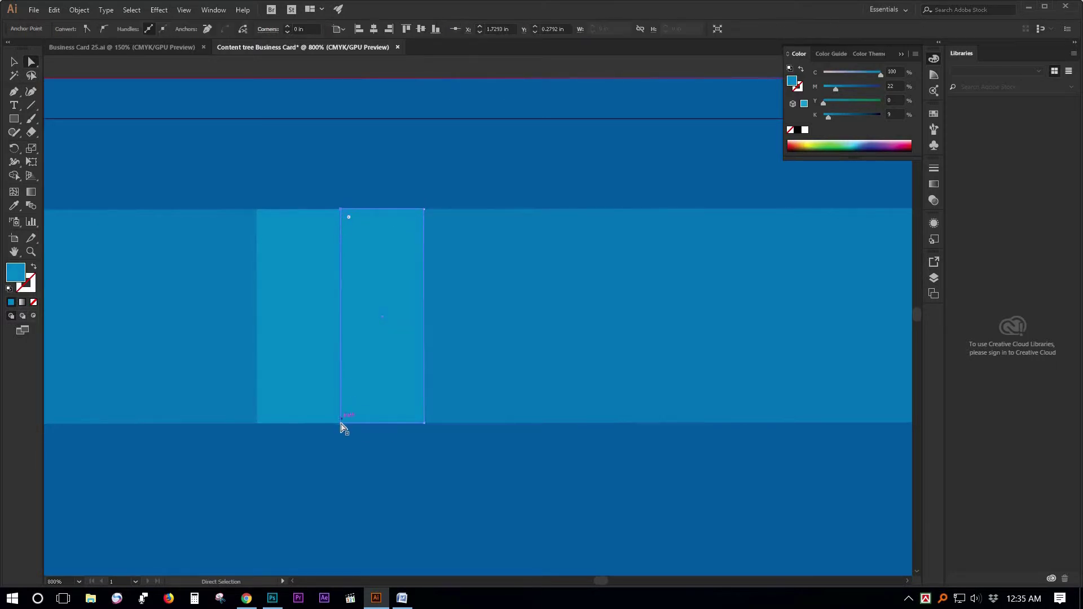
key("Up")
key("Up")
left_click(341, 210)
key("Up")
key("Up")
key("Up")
key("Up")
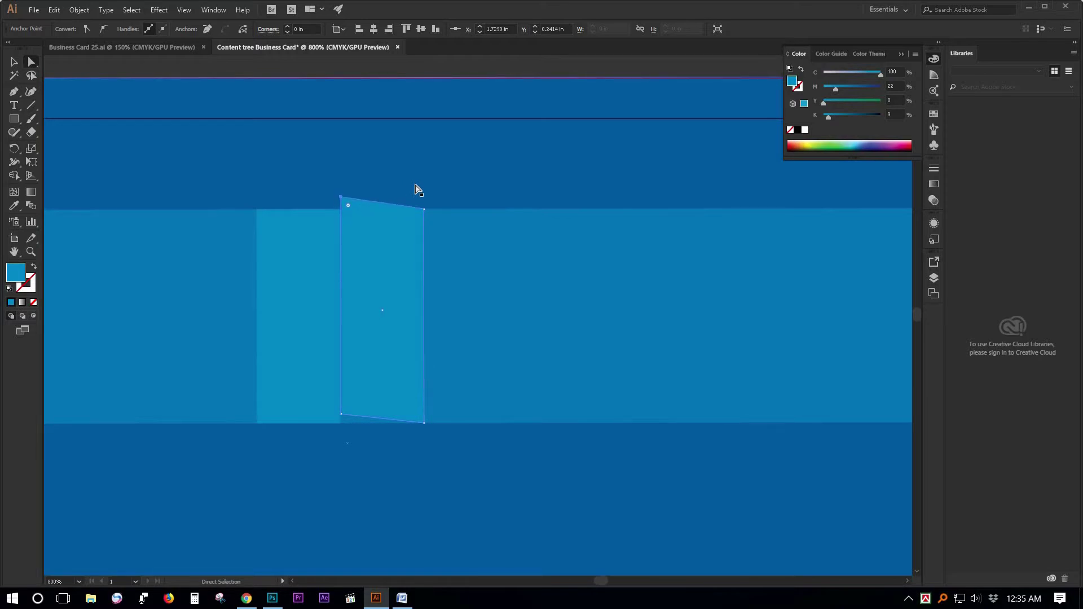
Select the lighter rectangle beside the slanted panel, dismissing the Move dialog.
left_click(14, 64)
left_click(309, 281)
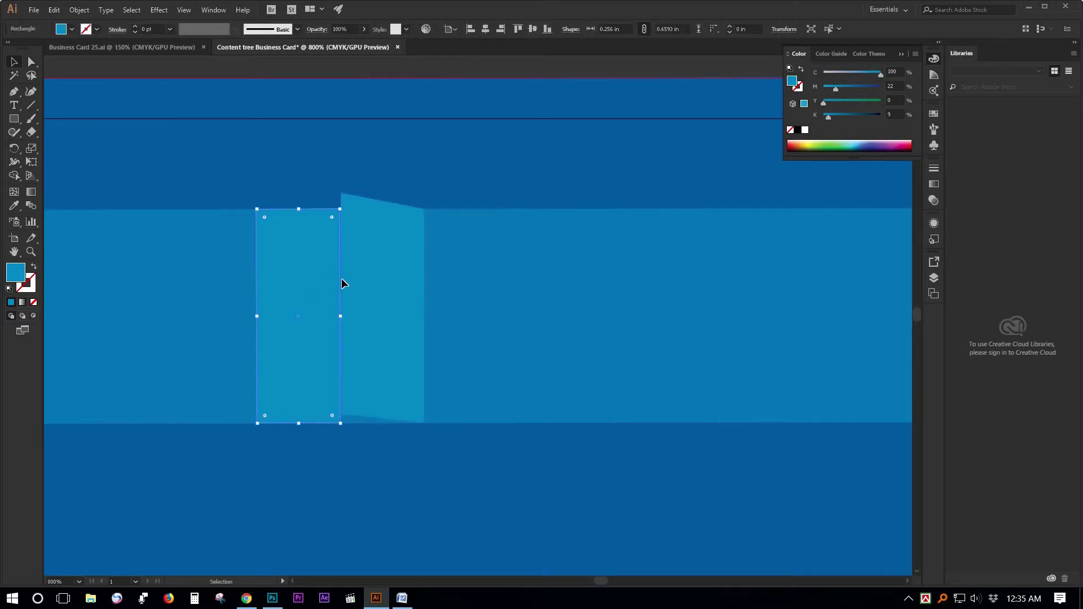
key("Return")
key("Escape")
Delete the lighter rectangle and paste a copy of the slanted panel in front.
key("Delete")
left_click(370, 279)
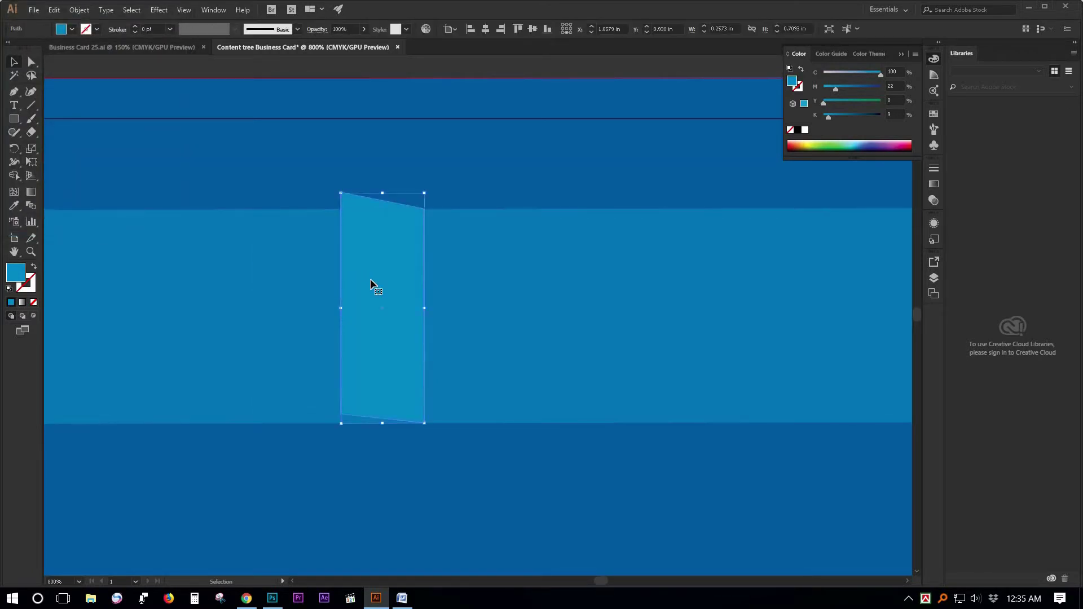
key("a")
key("v")
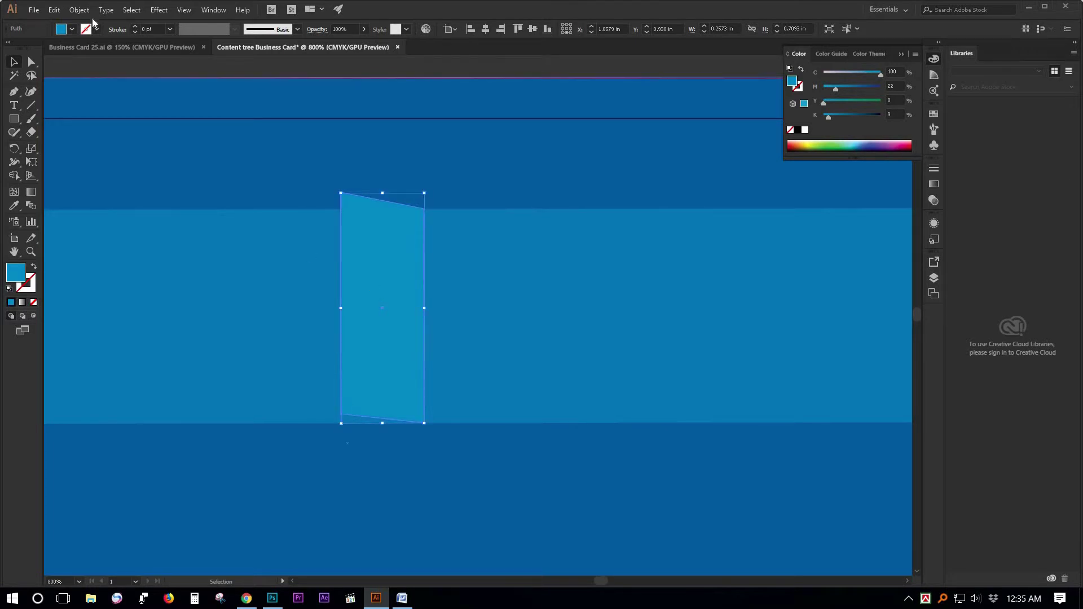
left_click(79, 10)
mouse_move(54, 9)
left_click(85, 69)
left_click(56, 11)
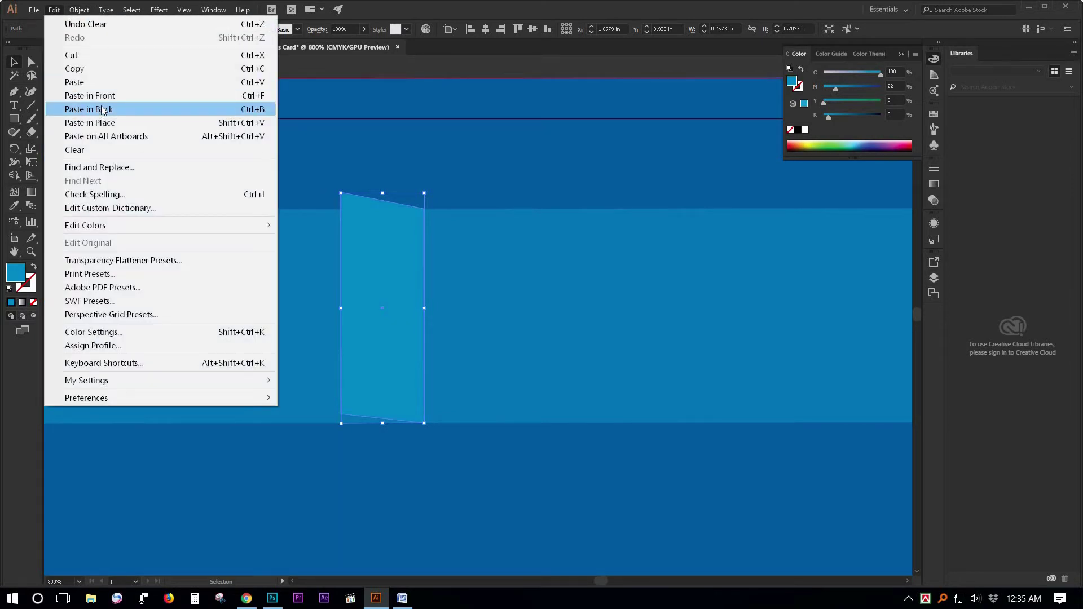
left_click(91, 96)
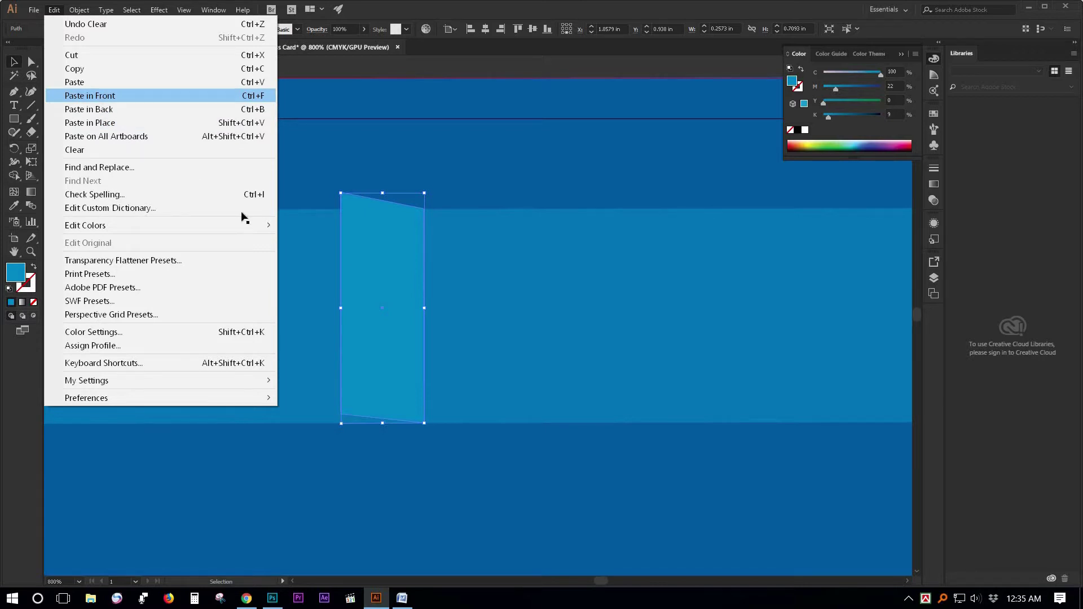
Reflect the pasted copy across a vertical axis.
left_click(15, 150)
key("Return")
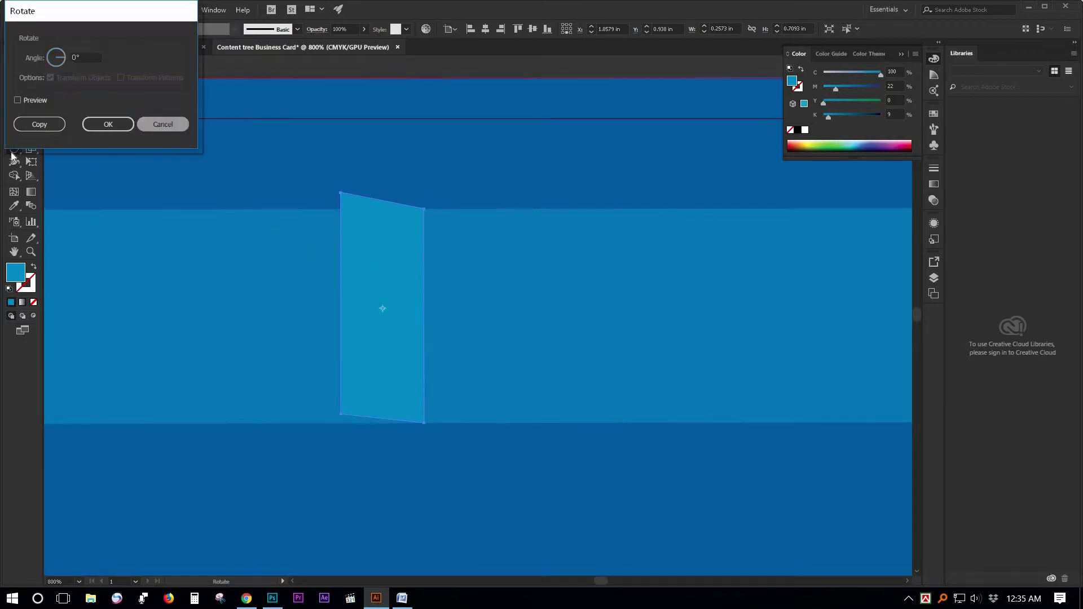
left_click(158, 124)
left_click_drag(13, 153, 56, 161)
key("Return")
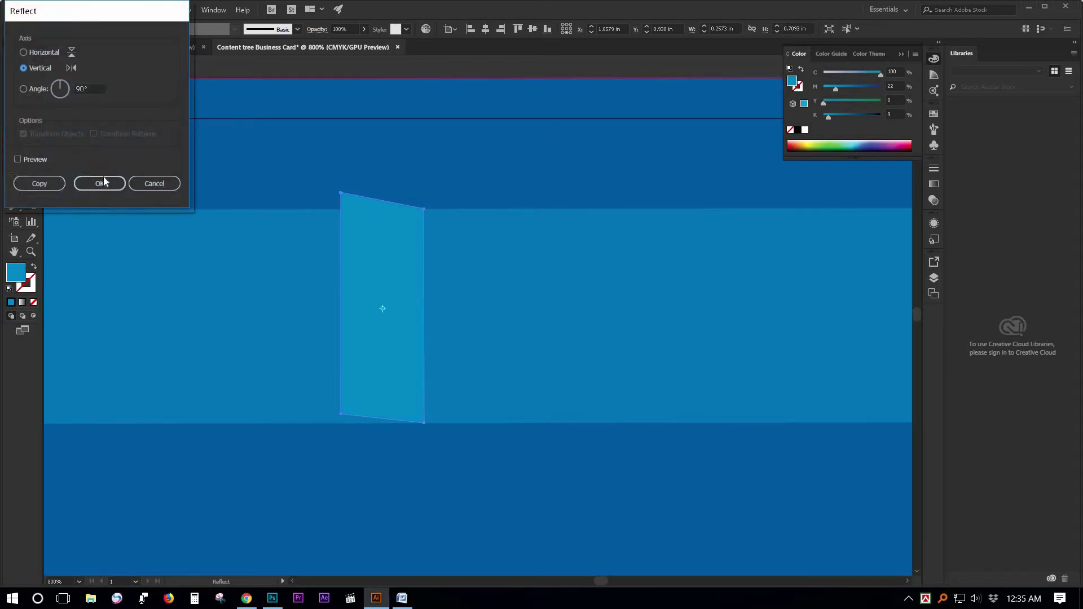
left_click(101, 181)
Move the mirrored panel left and nudge it to meet the other panel at the fold peak.
key("v")
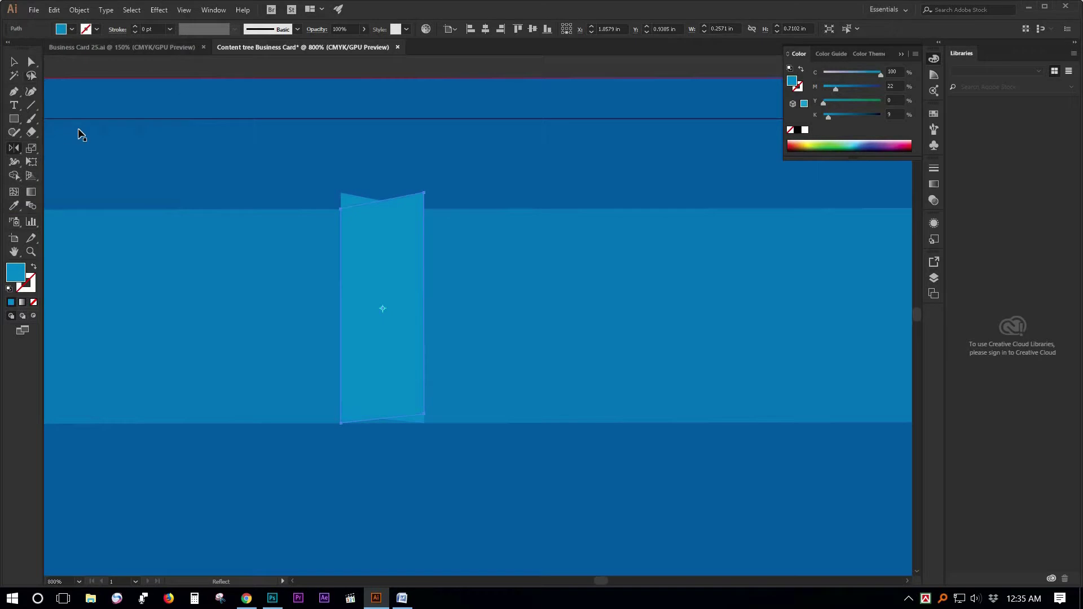
left_click_drag(383, 249, 299, 251)
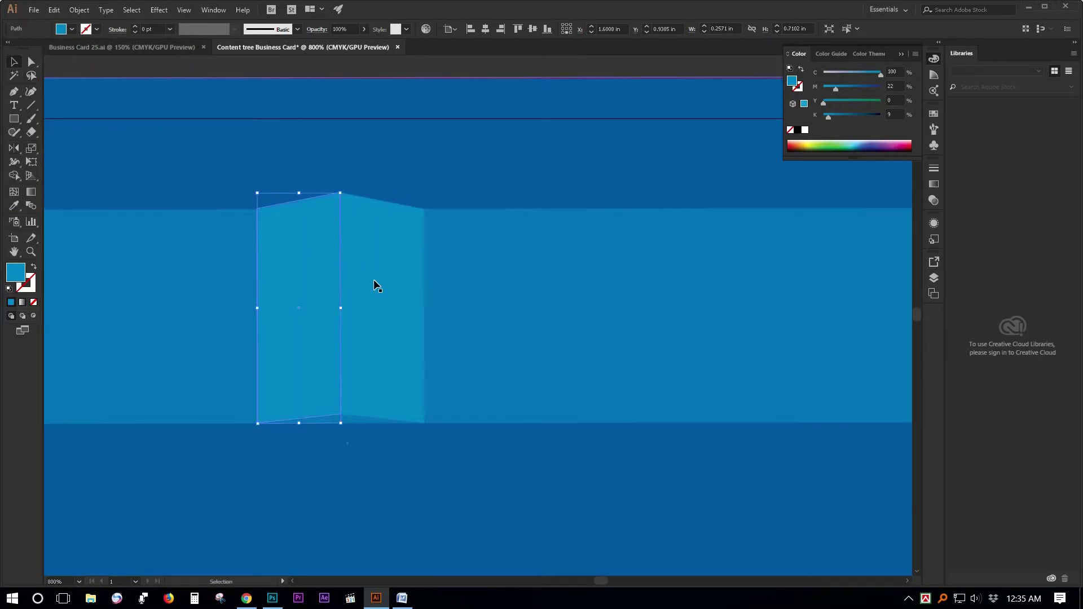
left_click(351, 290)
left_click(357, 293)
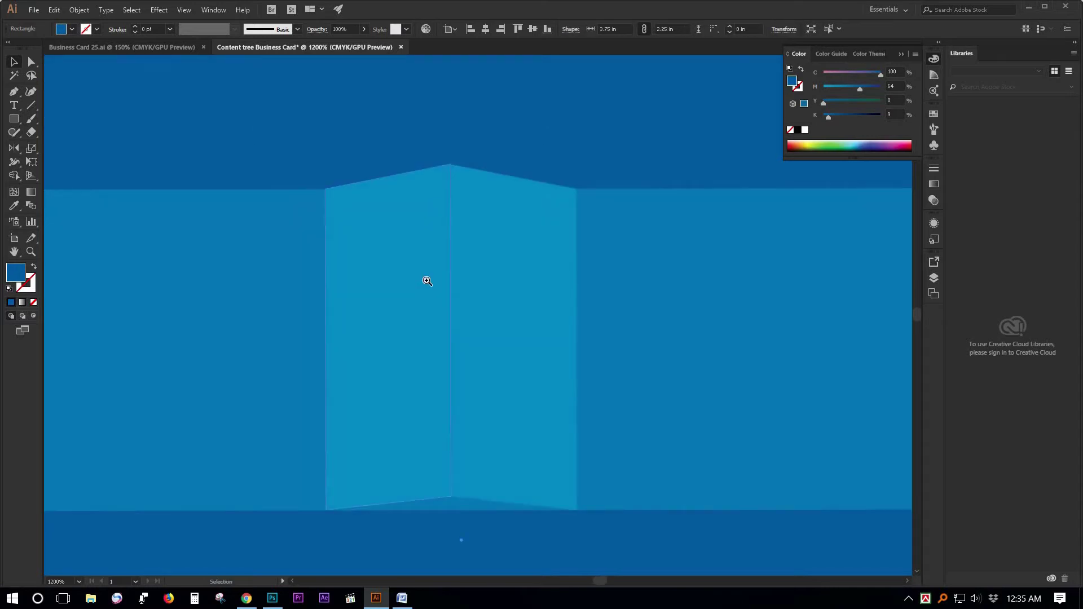
left_click(507, 279)
left_click(410, 281)
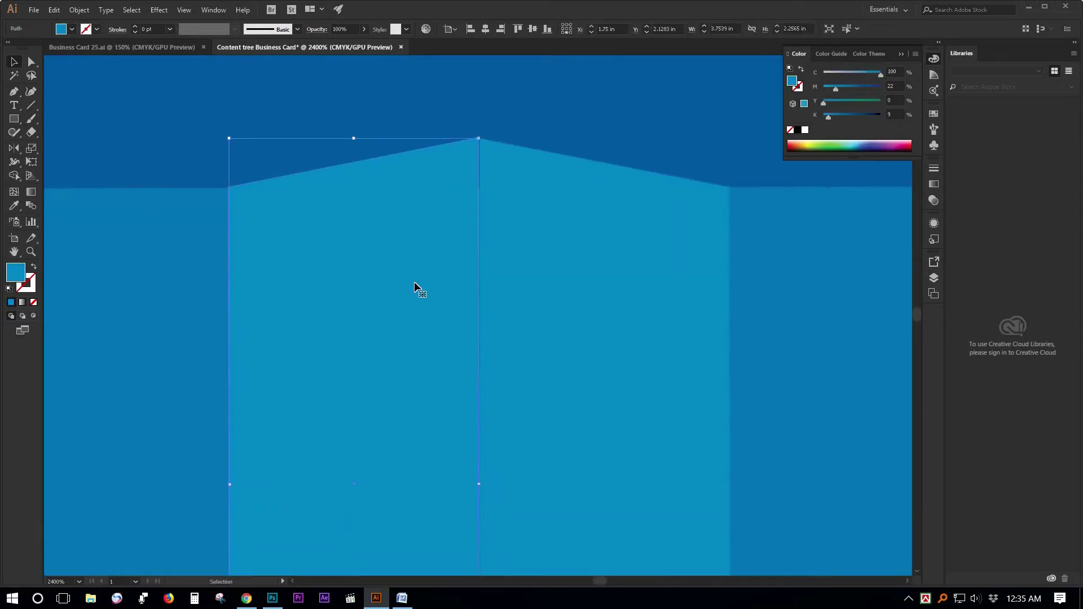
left_click_drag(423, 288, 427, 288)
left_click(560, 137)
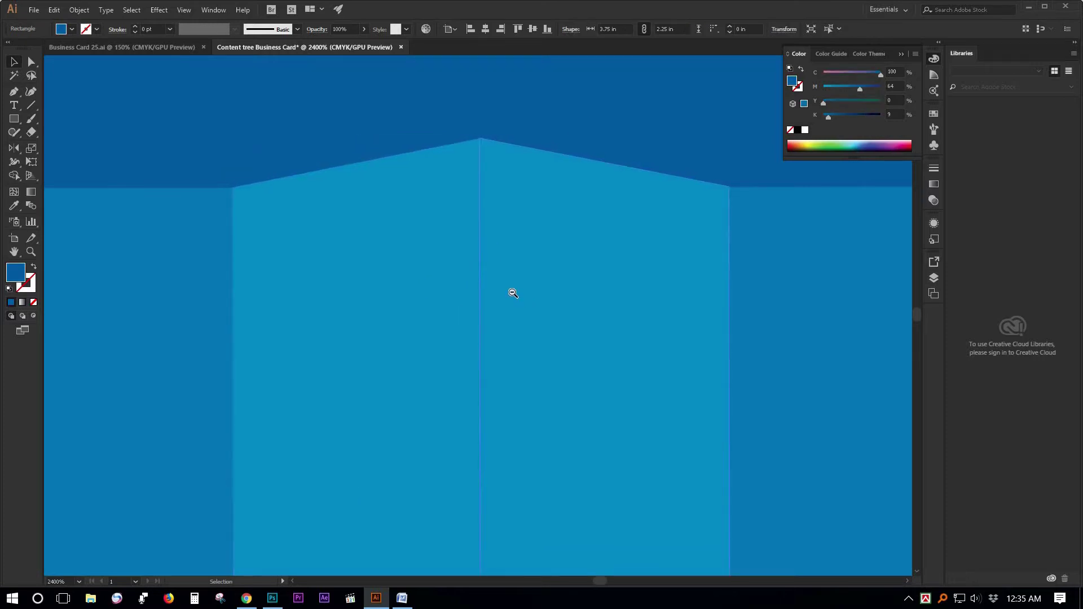
key("ctrl+minus")
key("ctrl+minus")
left_click_drag(494, 503, 454, 252)
Erase the sliver below the fold with the Shape Builder tool.
left_click(399, 351)
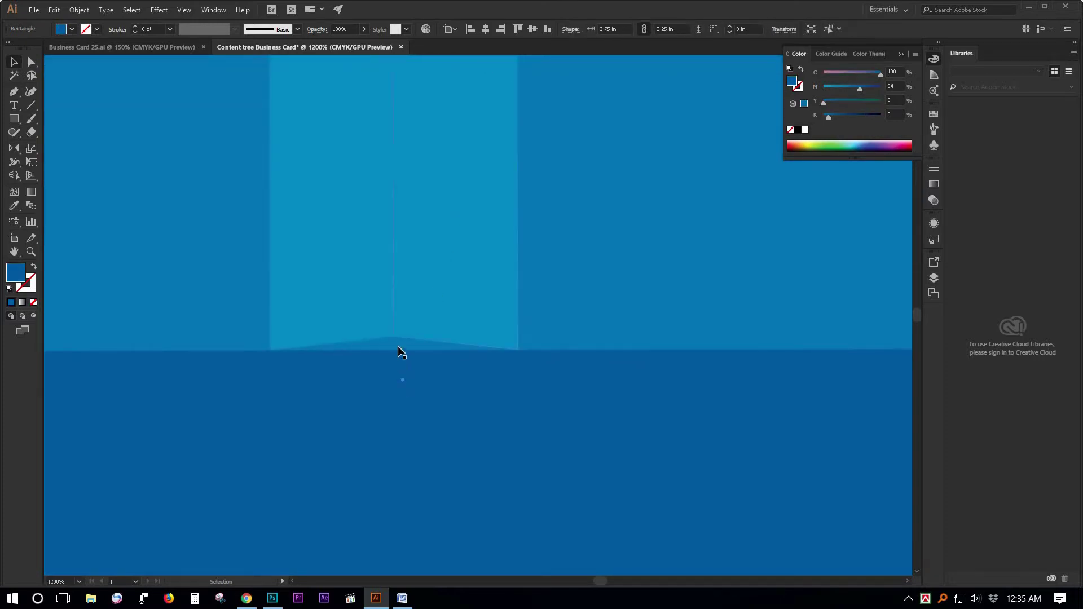
left_click(398, 350)
key("ctrl+minus")
key("shift+m")
left_click(367, 335, "alt")
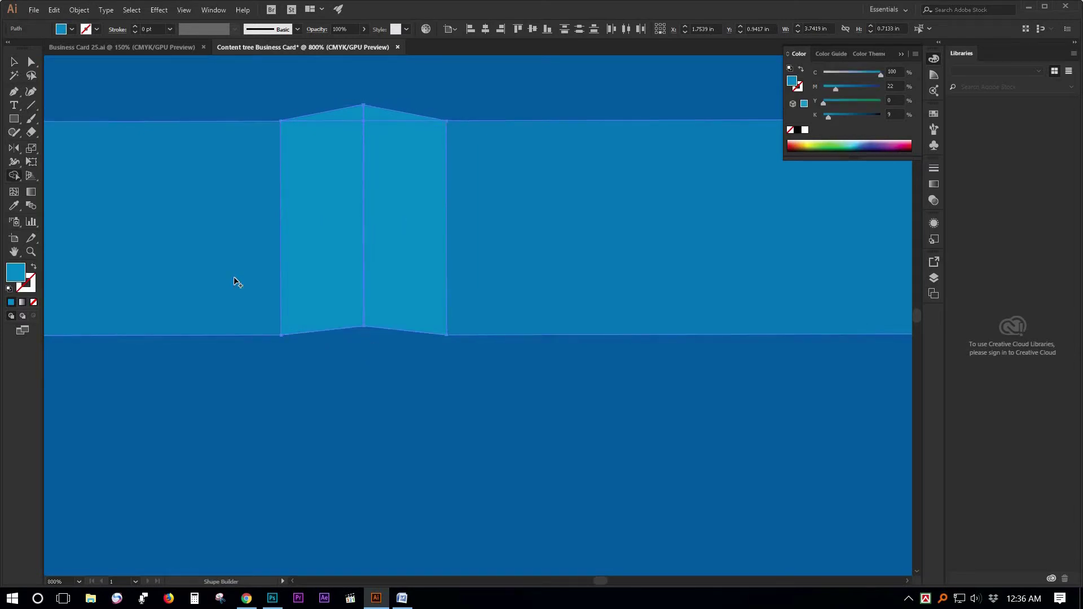
left_click(14, 63)
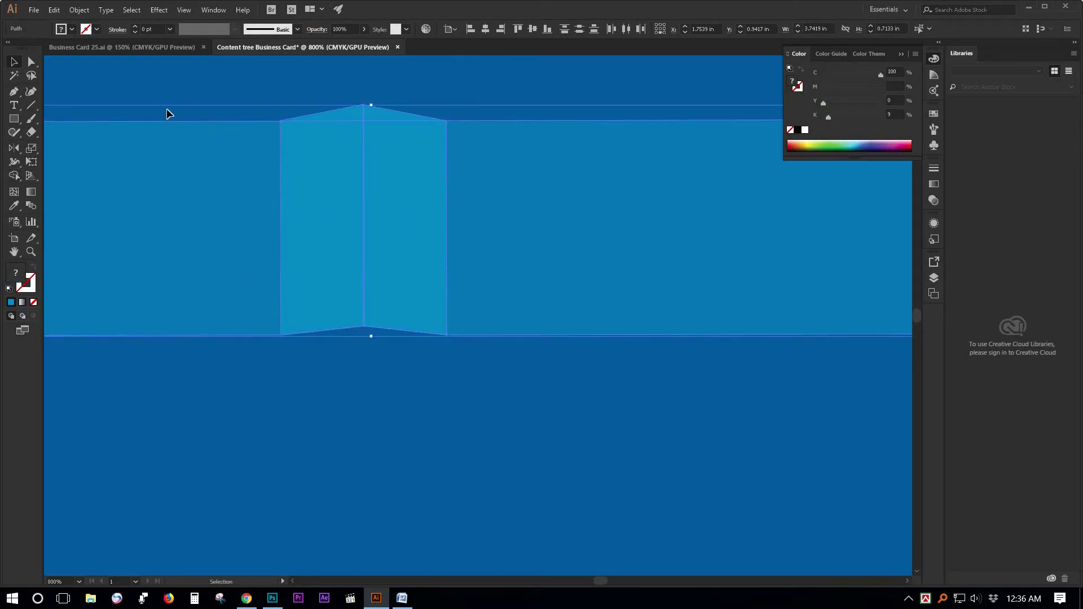
key("ctrl+shift+a")
Slightly lighten the fold panel's colour by lowering magenta.
scroll(457, 280, "down", 4)
left_click_drag(505, 305, 399, 209)
left_click(390, 258)
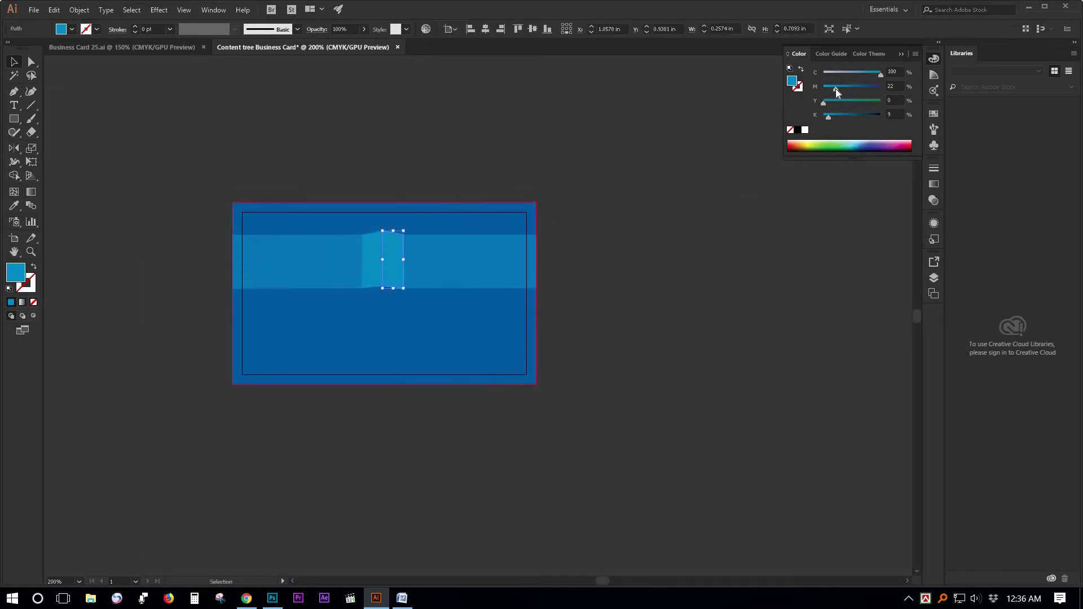
left_click_drag(835, 88, 829, 88)
Draw a full-width 3.75 × 0.64 in rectangle covering the ribbon band.
left_click(668, 220)
left_click(491, 259)
left_click(17, 119)
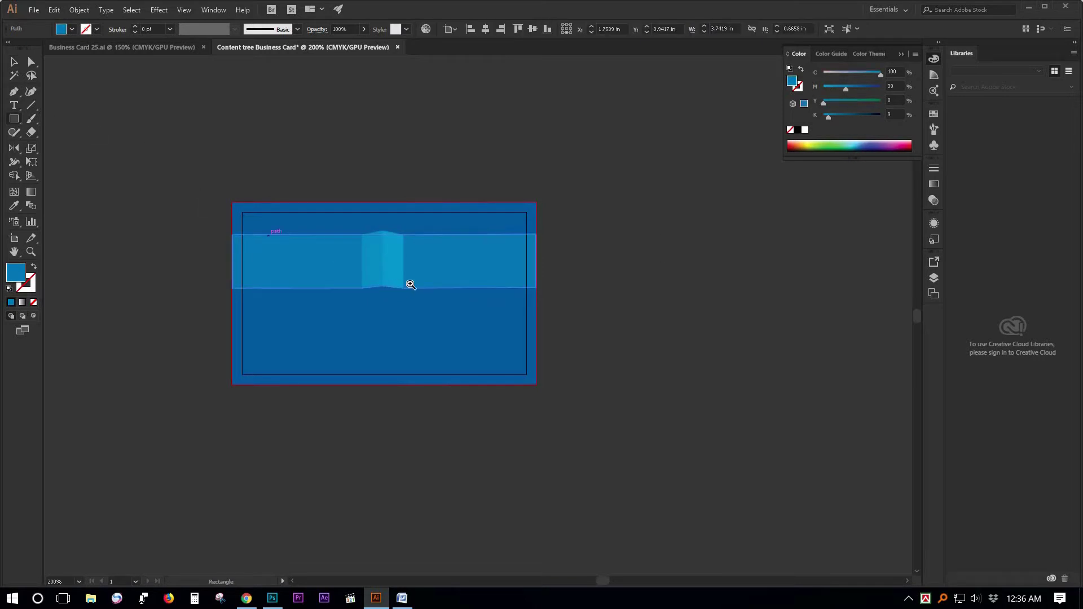
left_click(400, 288, "ctrl")
left_click(432, 290, "ctrl")
left_click_drag(432, 289, 349, 220)
left_click_drag(131, 197, 739, 301)
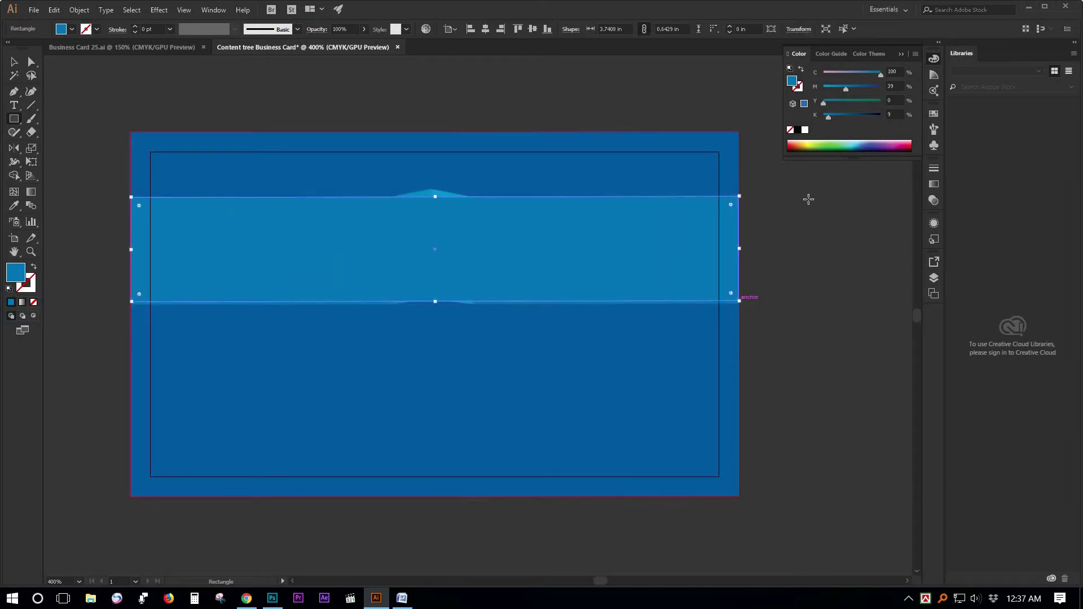
Fill the new rectangle black and apply a Gaussian Blur of about 10.9 pixels.
left_click(798, 130)
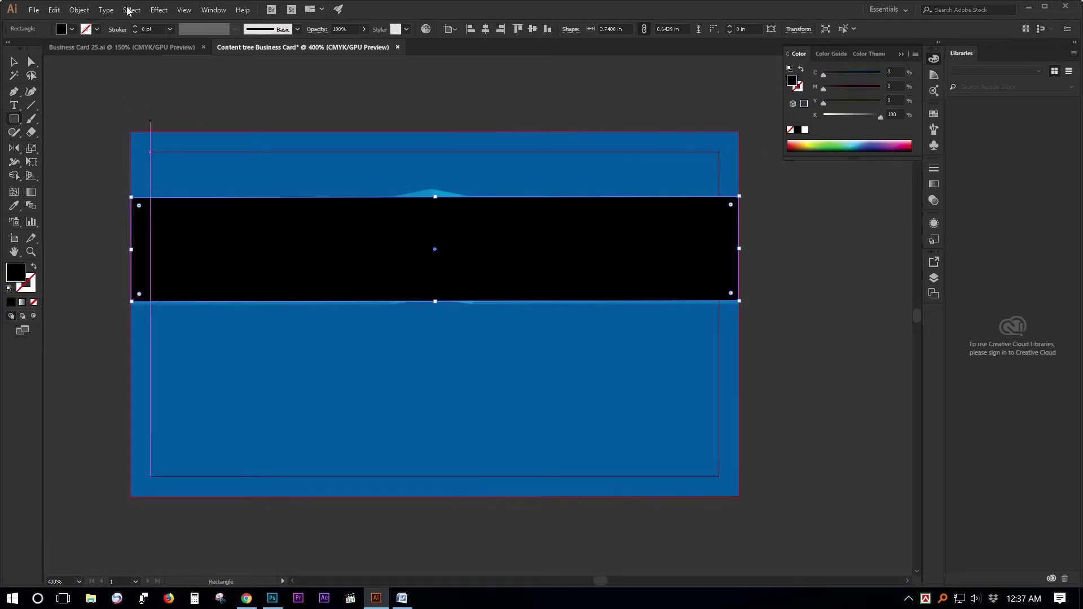
left_click(160, 9)
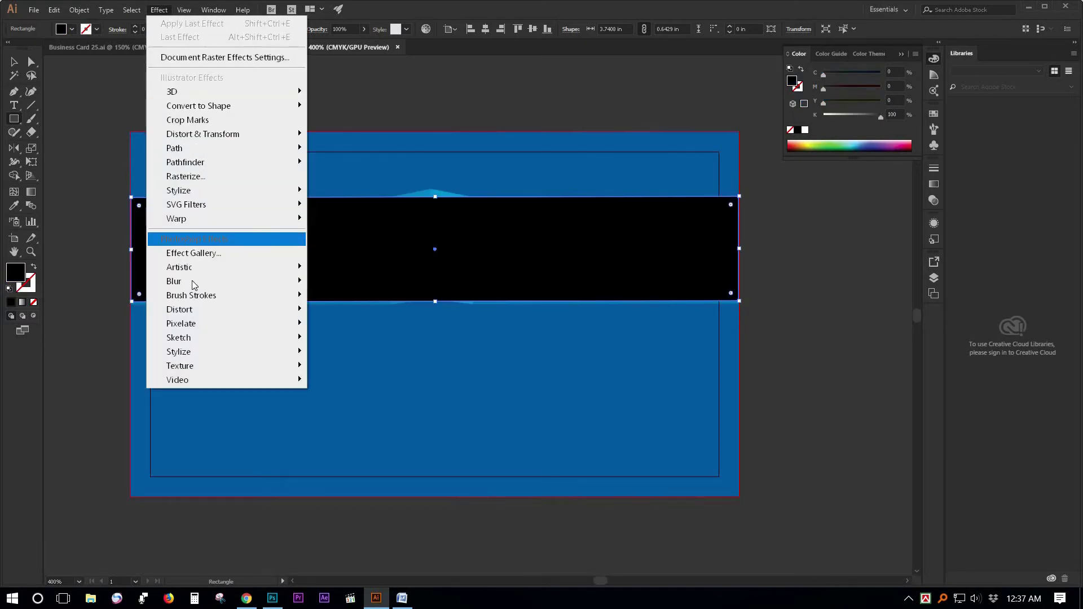
mouse_move(254, 281)
left_click(398, 281)
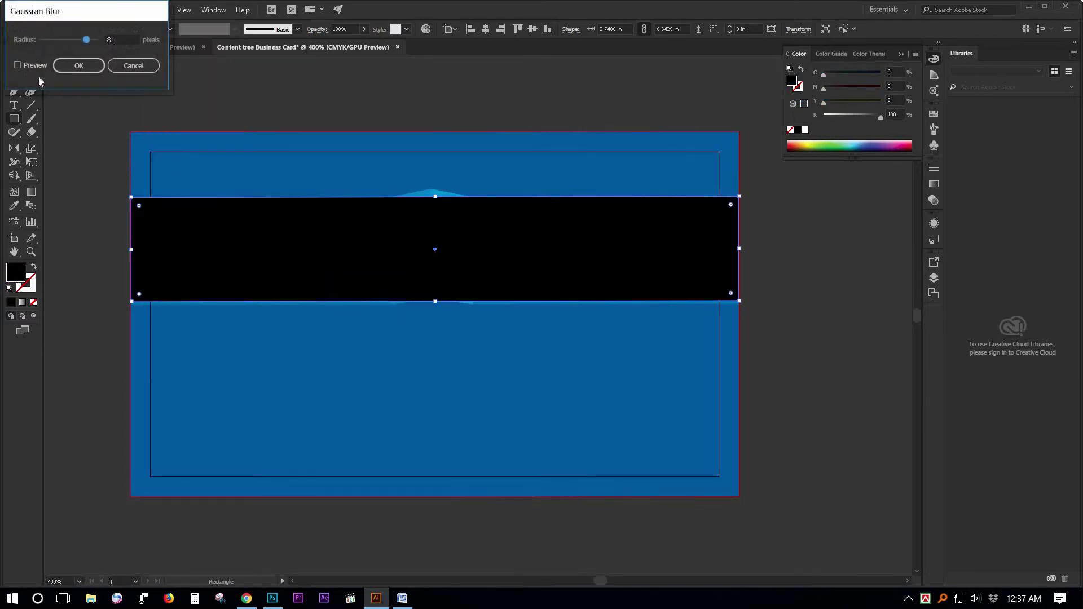
left_click(19, 65)
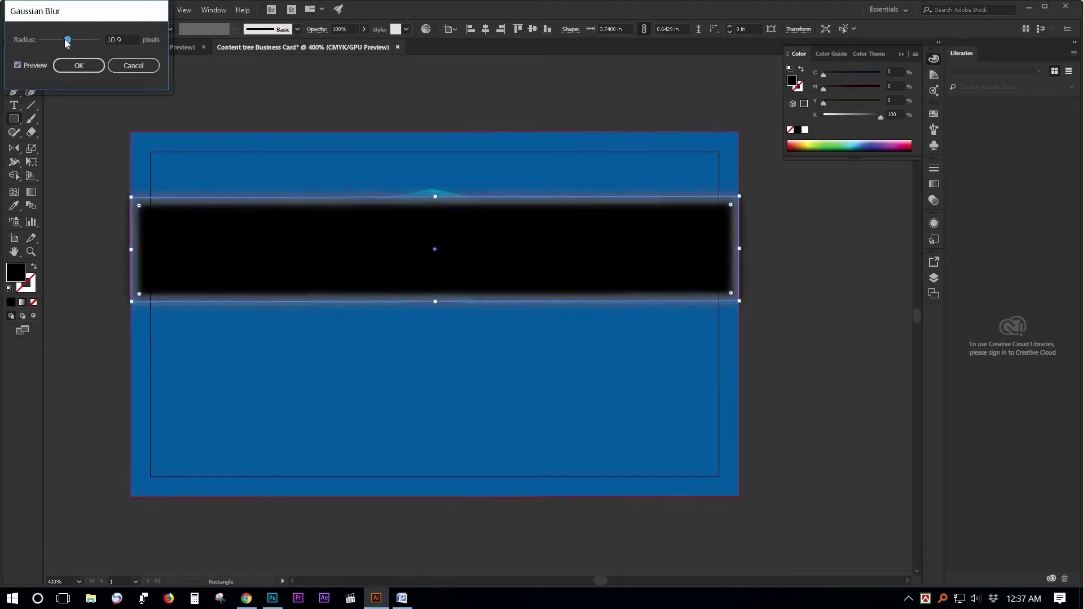
left_click_drag(66, 43, 67, 43)
left_click(79, 65)
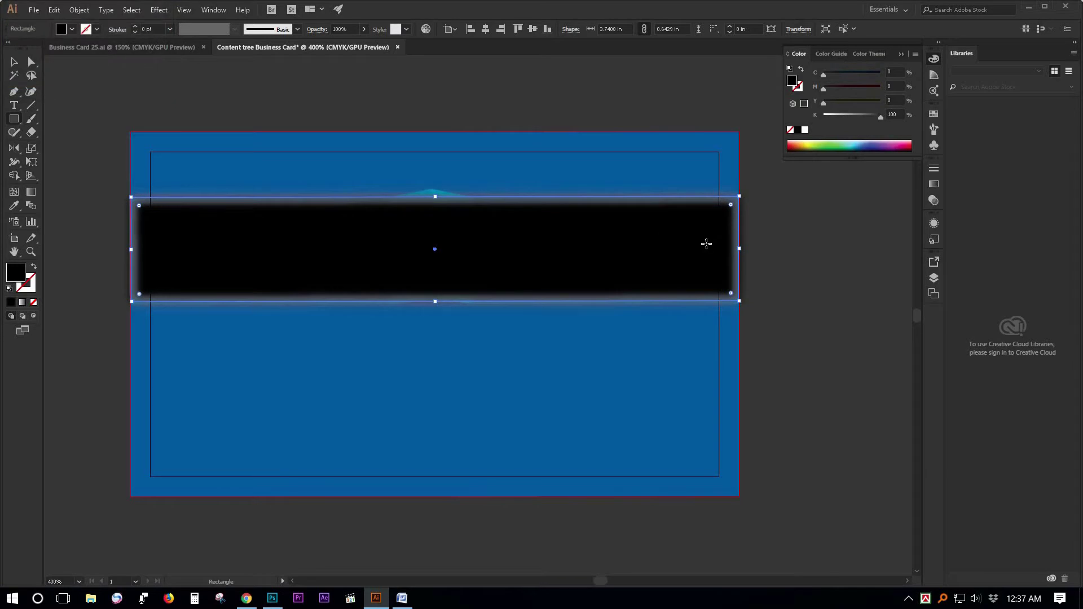
Send the blurred black bar backward three levels, behind the light-blue ribbon band.
right_click(653, 248)
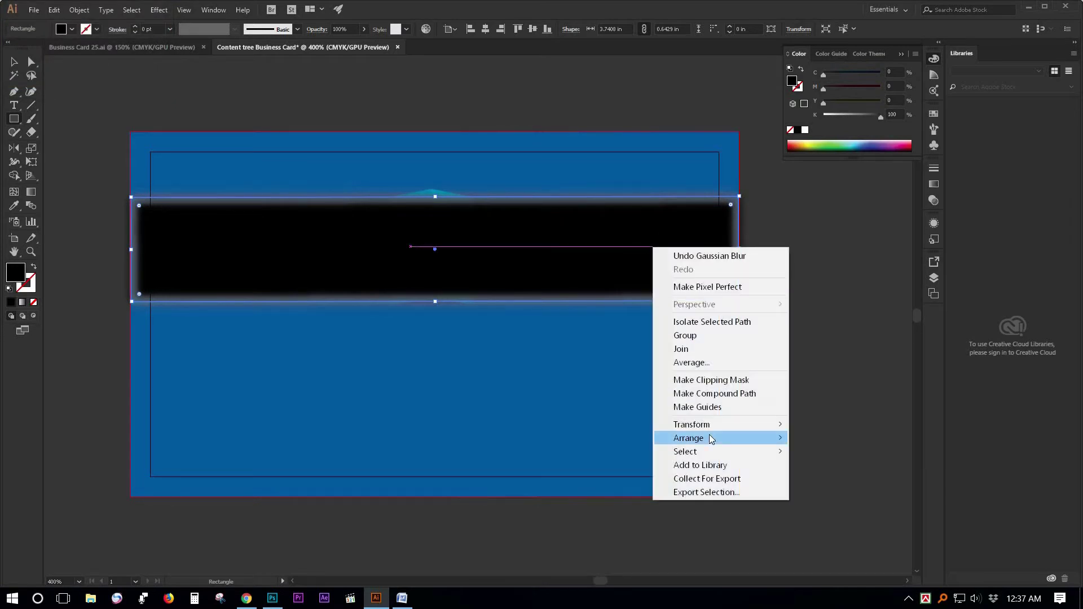
mouse_move(709, 442)
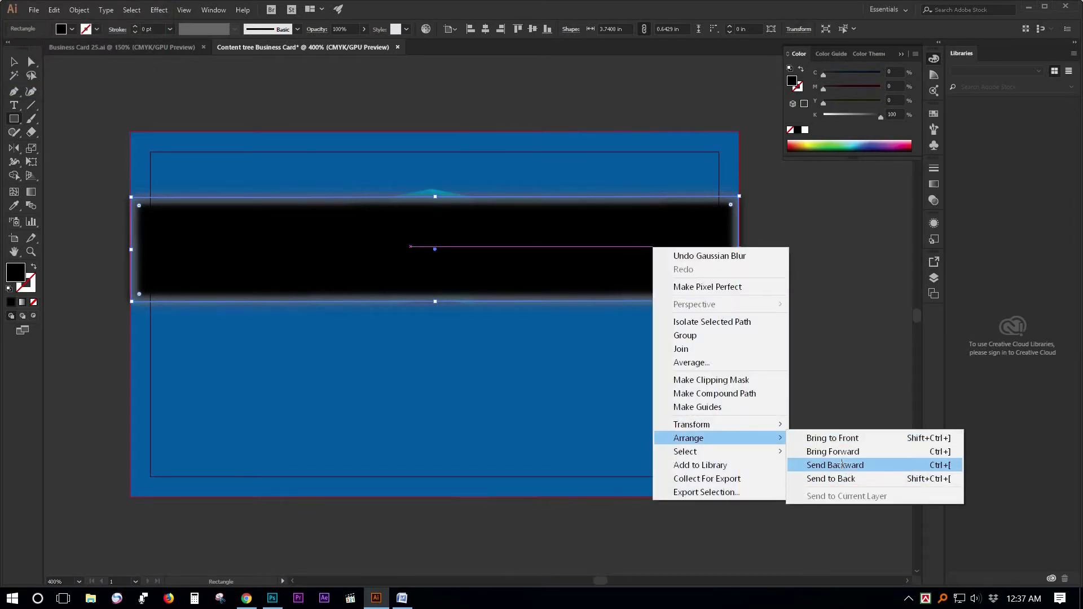
left_click(844, 465)
right_click(548, 251)
mouse_move(616, 442)
left_click(750, 468)
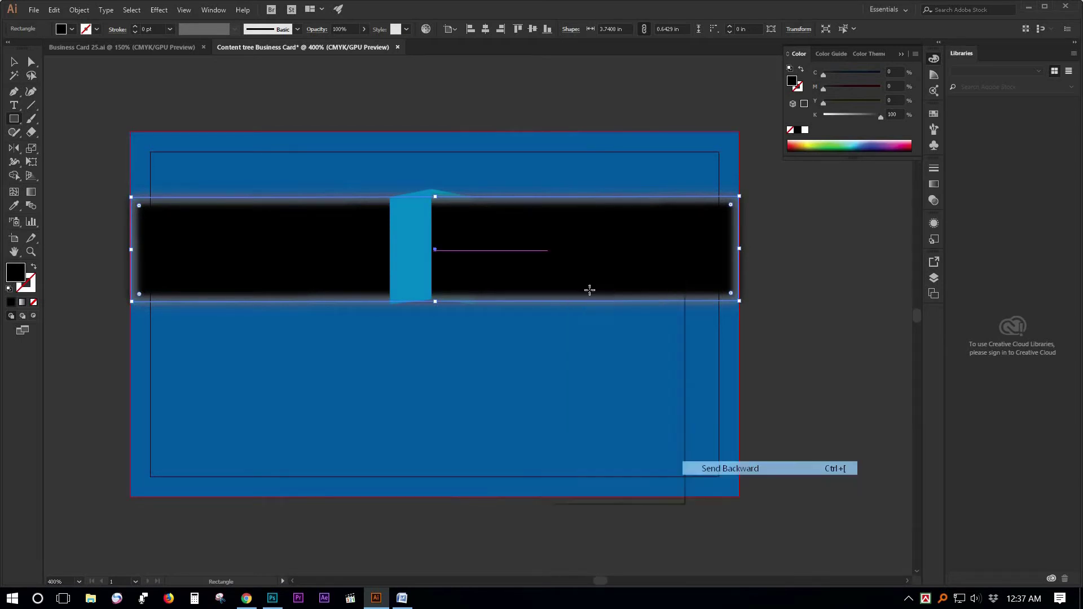
right_click(577, 259)
mouse_move(691, 452)
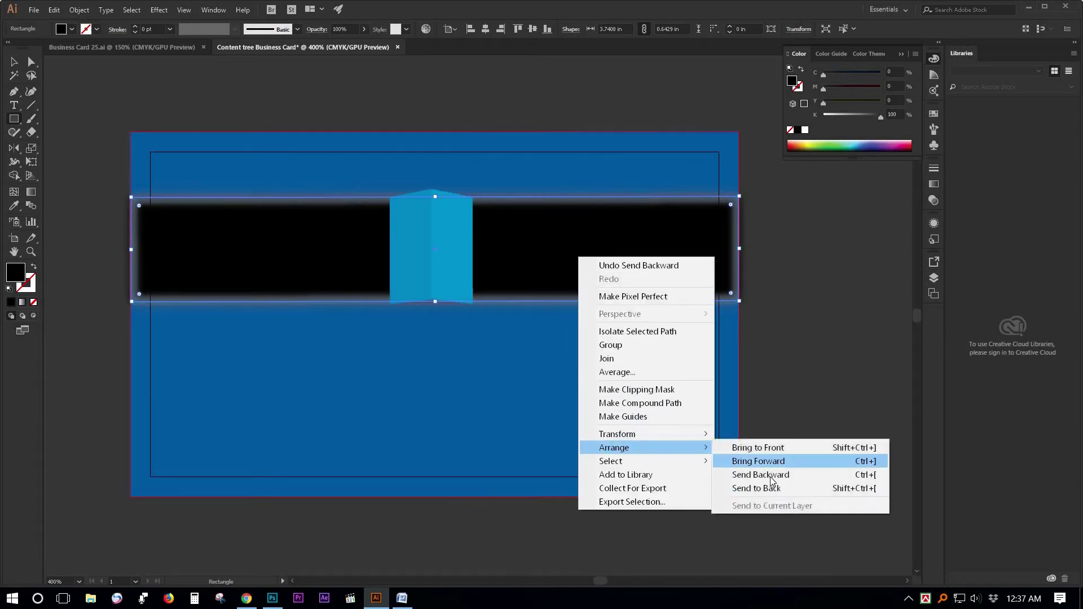
left_click(771, 476)
Set the blurred bar's blend mode to Multiply and shorten the band to about 0.488 in tall.
left_click(14, 62)
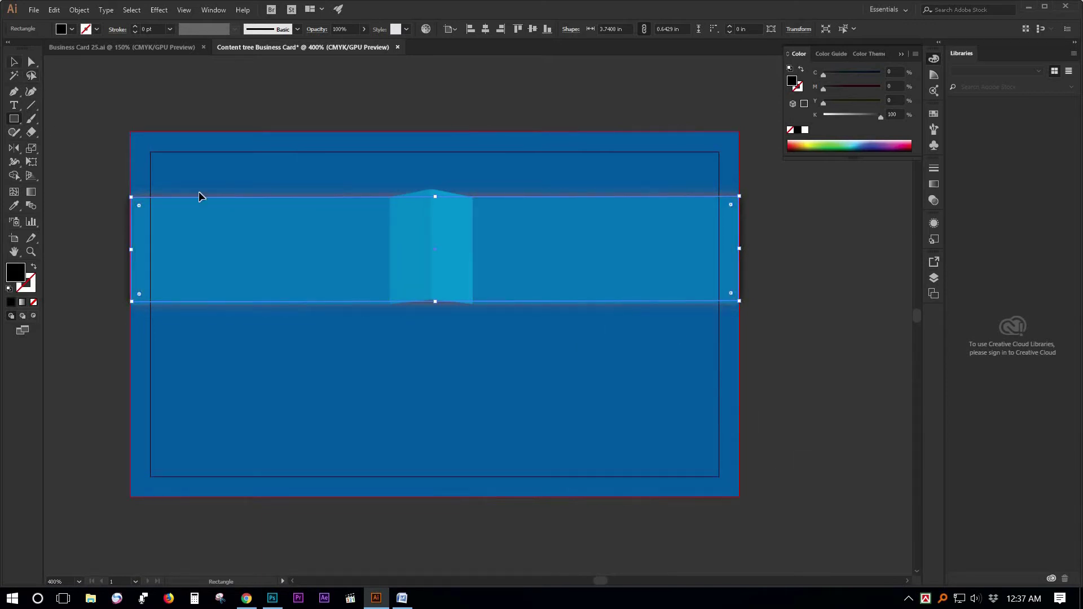
left_click(934, 186)
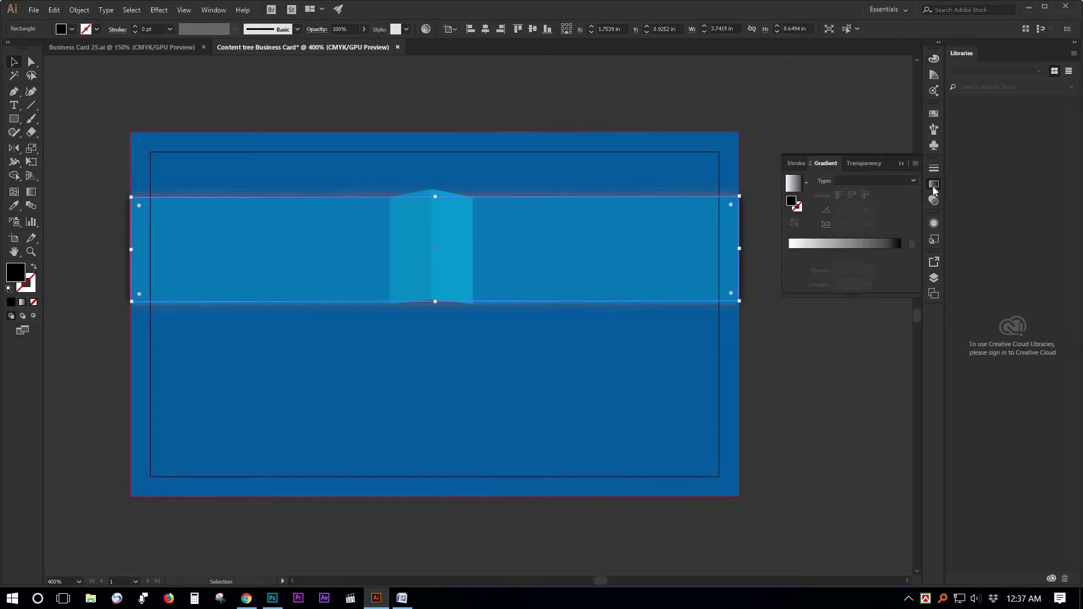
left_click(860, 161)
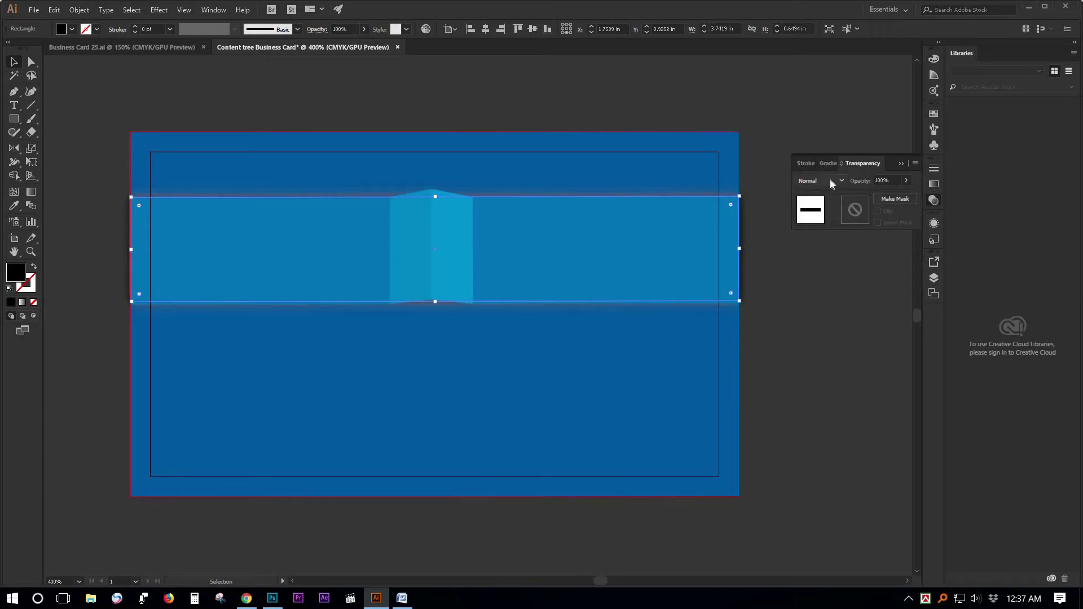
left_click(831, 182)
left_click(822, 224)
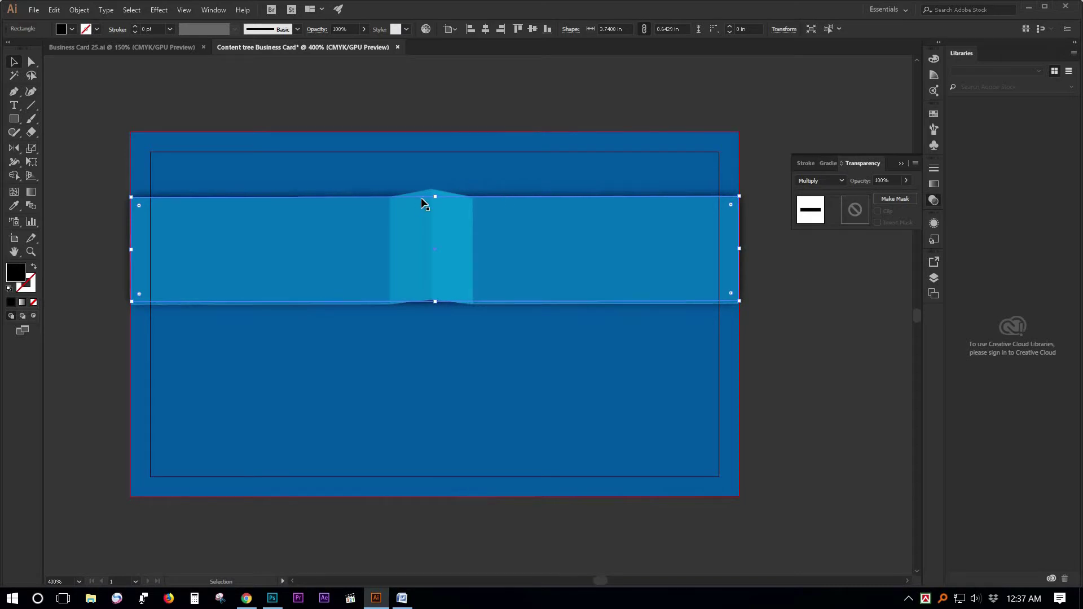
left_click_drag(434, 202, 434, 227)
Deselect and recentre the whole card, then switch to the Business Card 25.ai document.
left_click(791, 320)
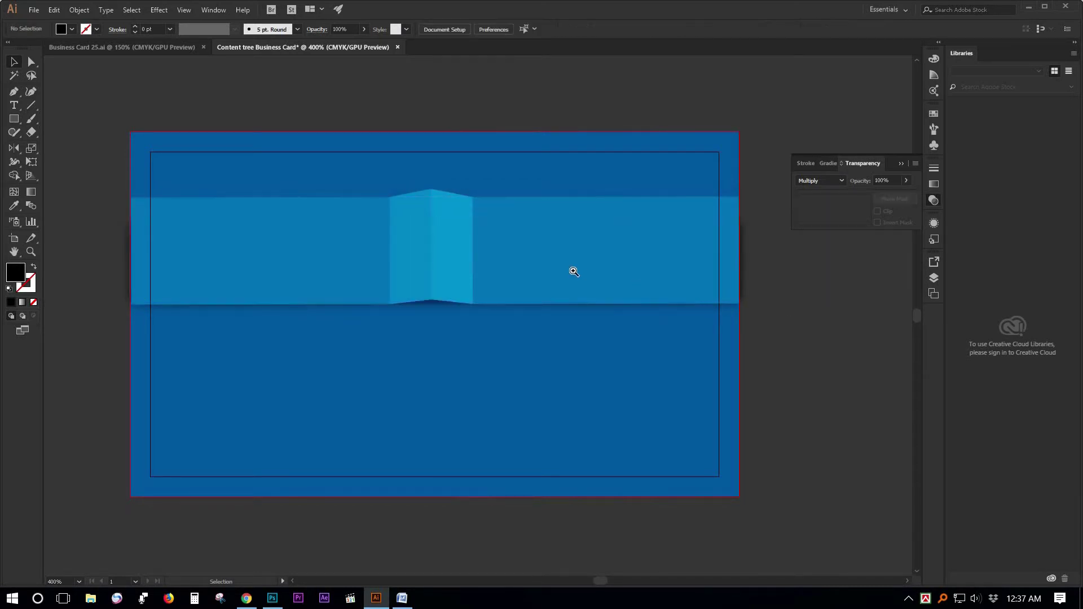
left_click(573, 272, "ctrl+alt")
left_click_drag(462, 302, 492, 305)
left_click(135, 47)
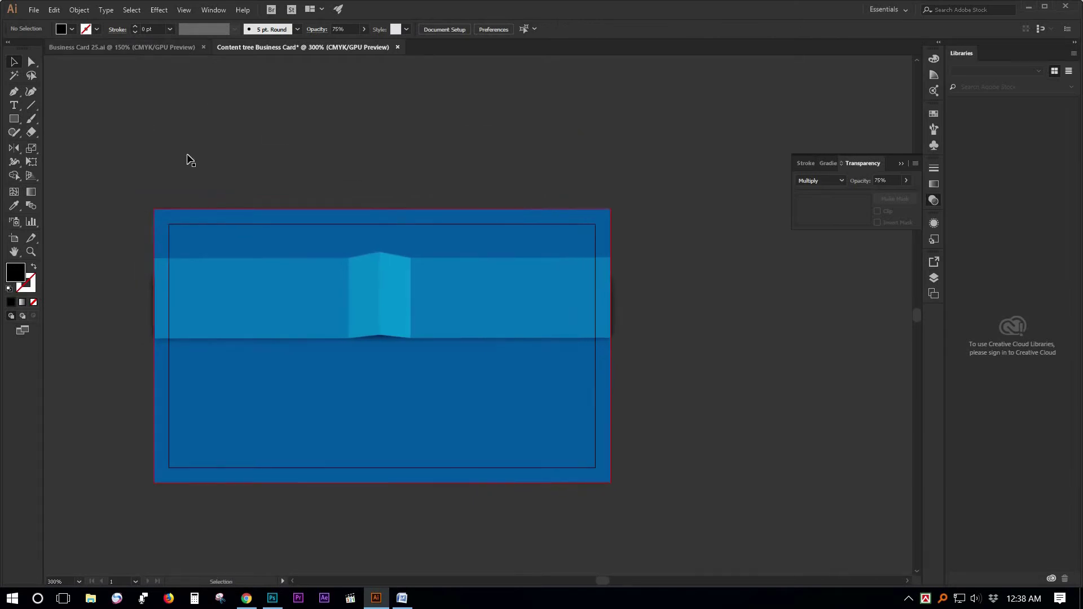
Copy the content tree logo from Business Card 25.ai and paste it onto the ribbon card.
left_click(566, 211)
key("ctrl+c")
left_click(243, 48)
key("ctrl+v")
left_click_drag(482, 333, 370, 301)
Shrink the pasted logo to about 0.34 in and add placeholder text to its right.
left_click(675, 314)
scroll(518, 302, "up", 2)
key("ctrl+z")
left_click_drag(413, 340, 388, 313)
left_click(499, 312)
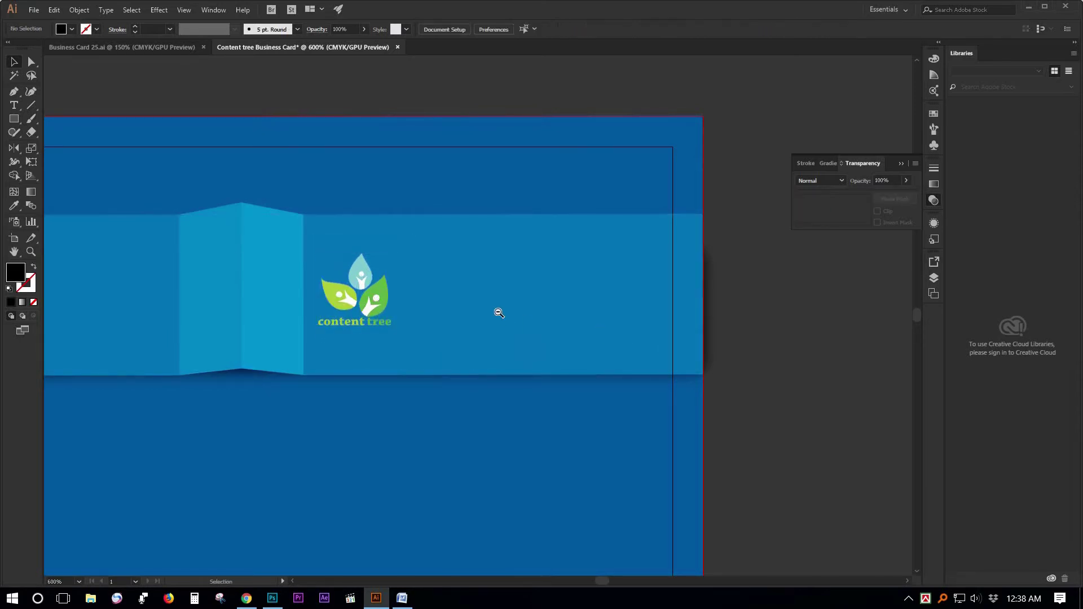
left_click(499, 312, "ctrl+alt")
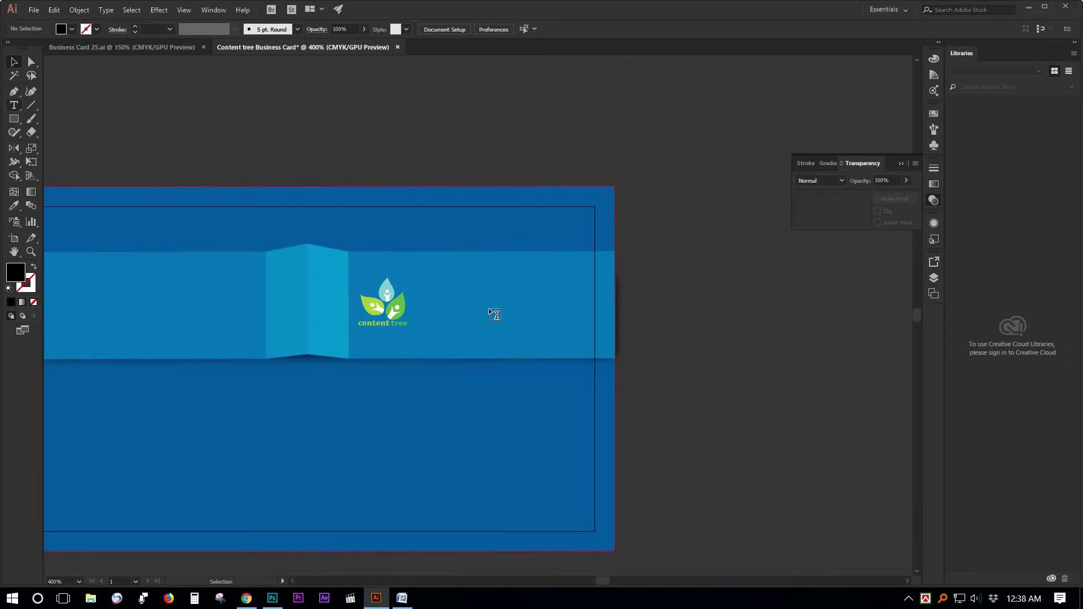
left_click(424, 280)
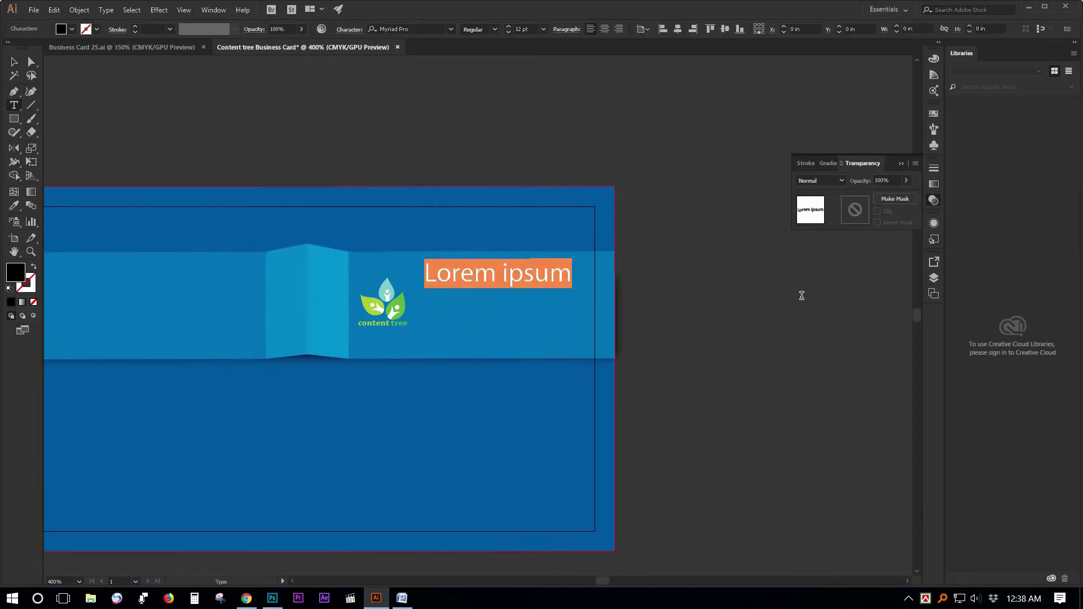
Set the placeholder text in Bebas and retype it as 'CONTENT TREE'.
left_click(408, 30)
type("be")
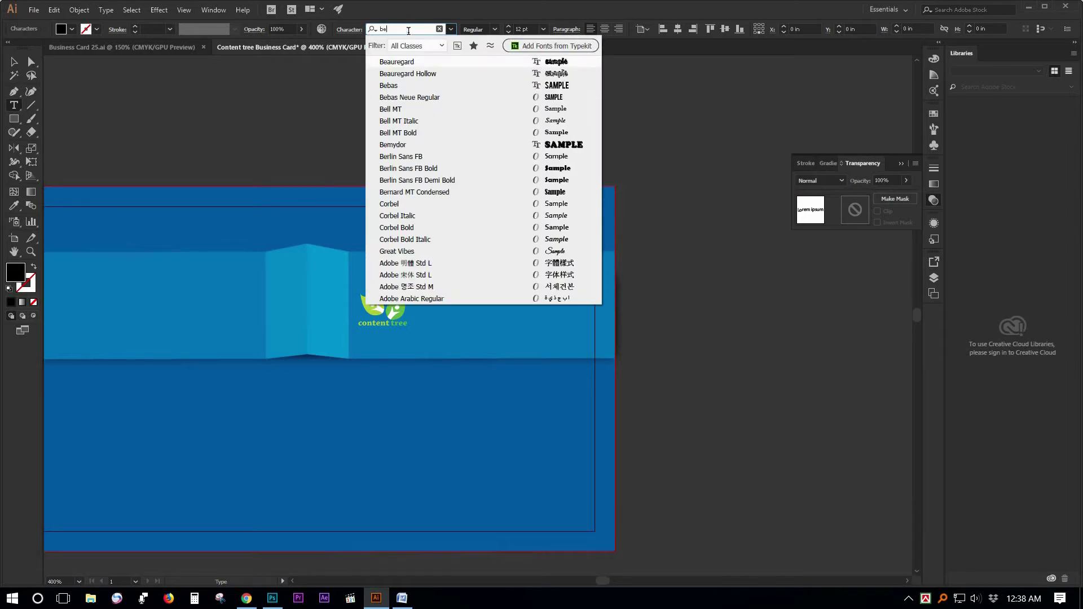
type("b")
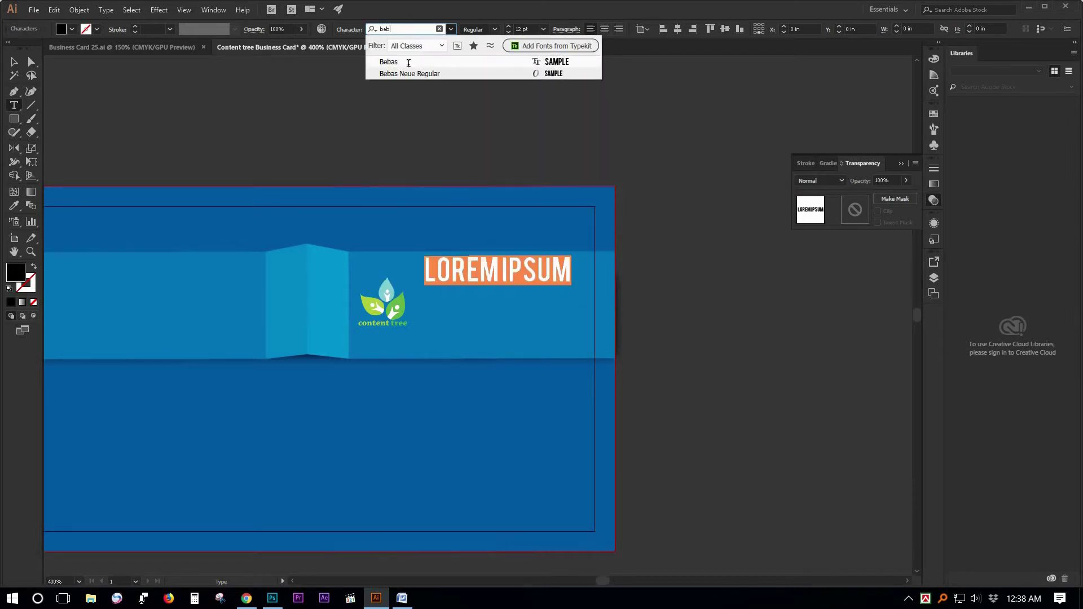
left_click(411, 63)
left_click(474, 269)
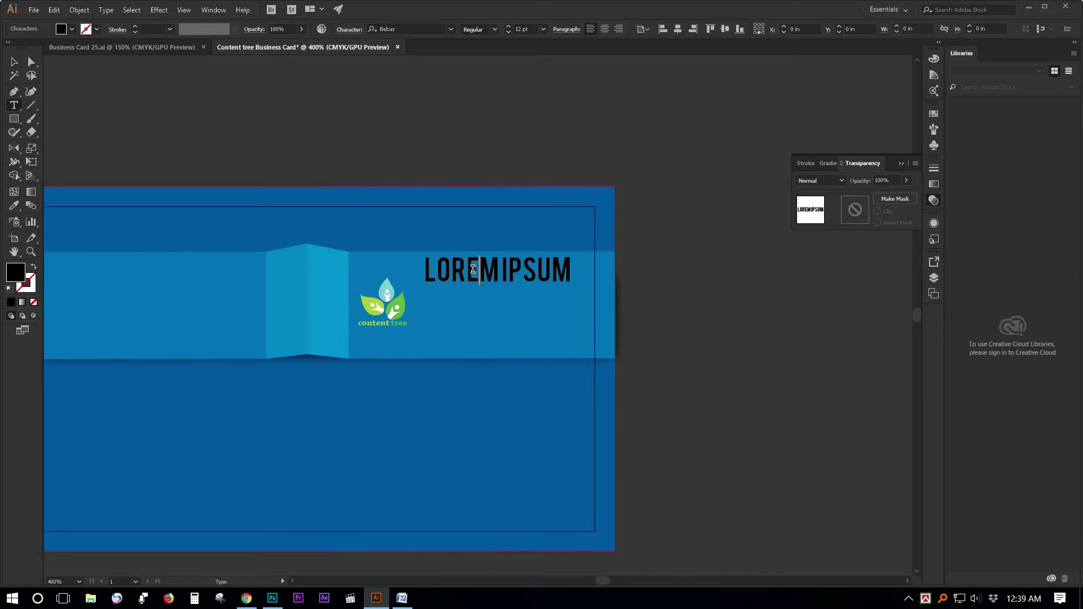
key("ctrl+a")
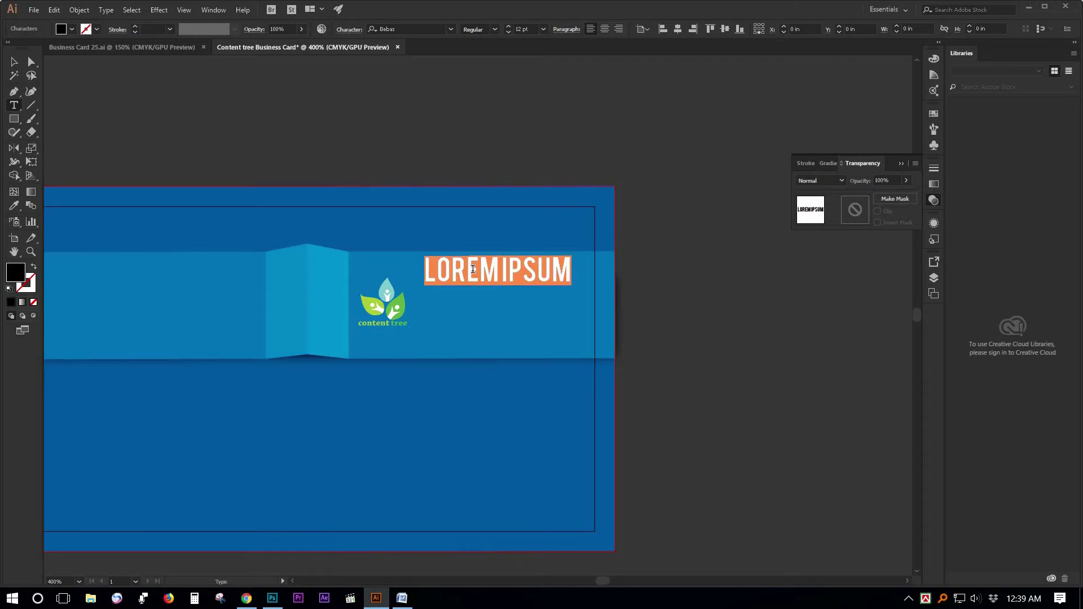
type("CONTE")
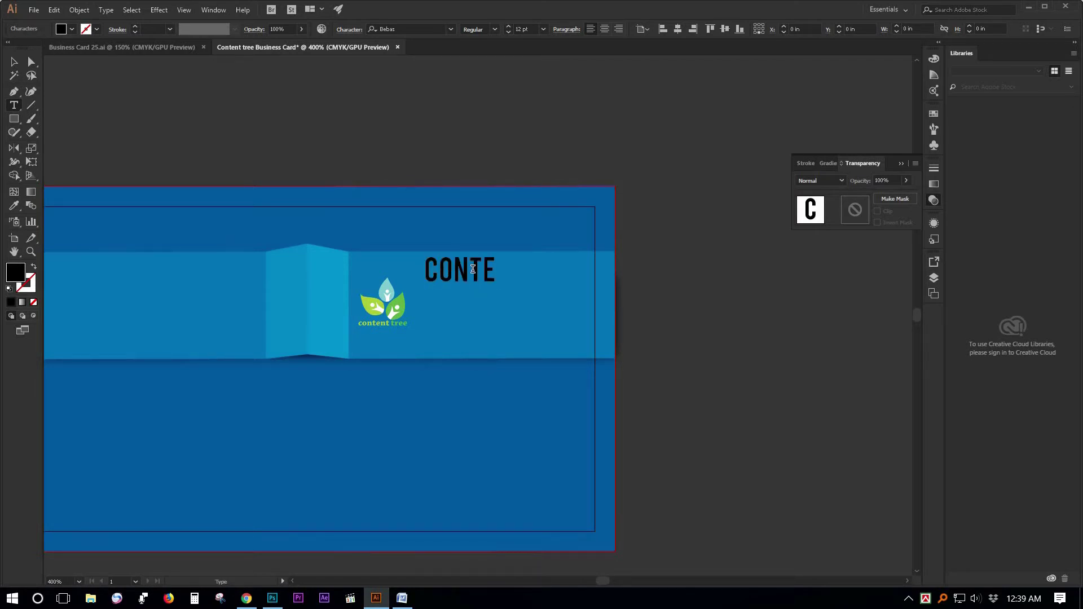
type("NT TREE")
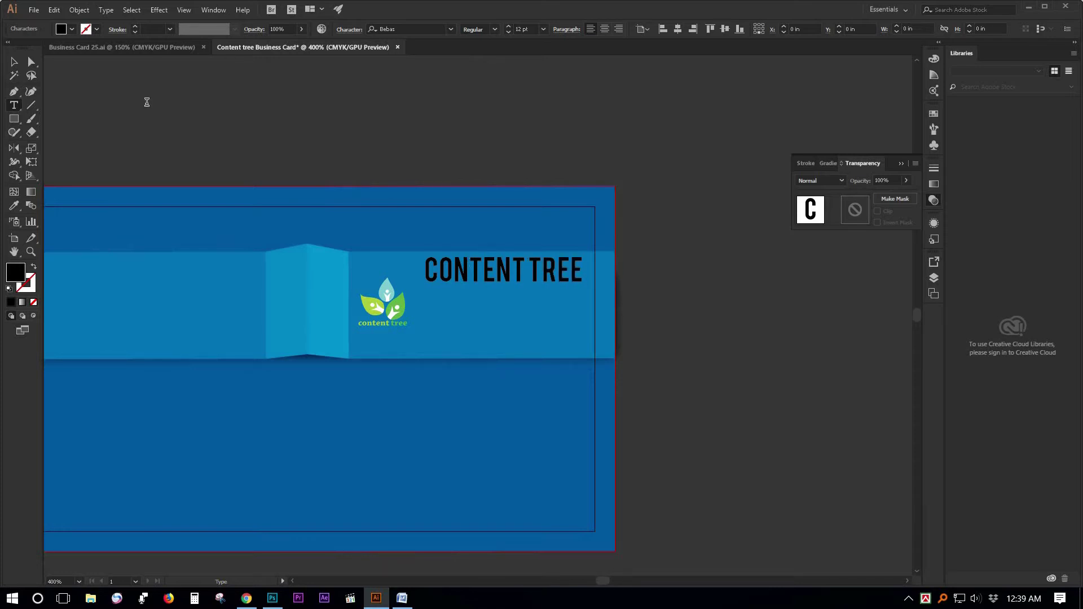
key("Escape")
key("p")
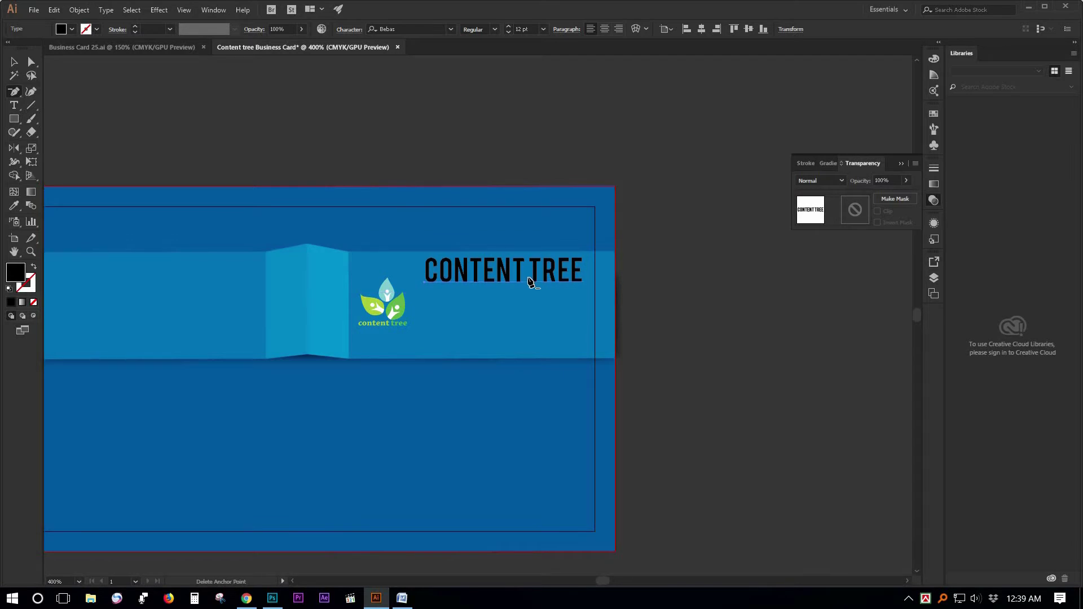
key("v")
Nudge the CONTENT TREE heading down slightly and fill it white.
left_click(498, 277)
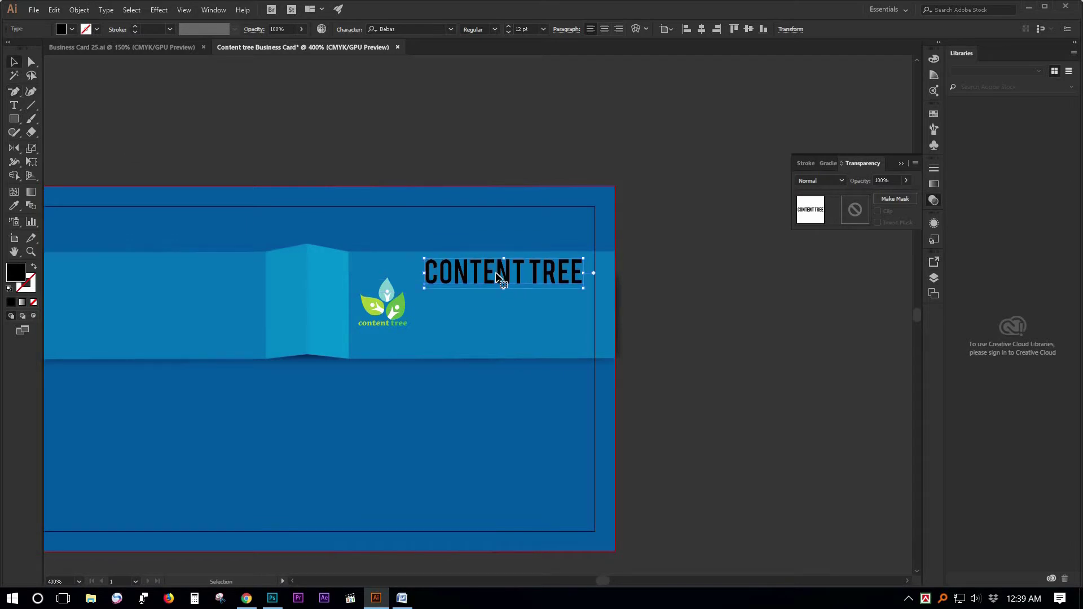
key("Down")
key("Down")
key("Down")
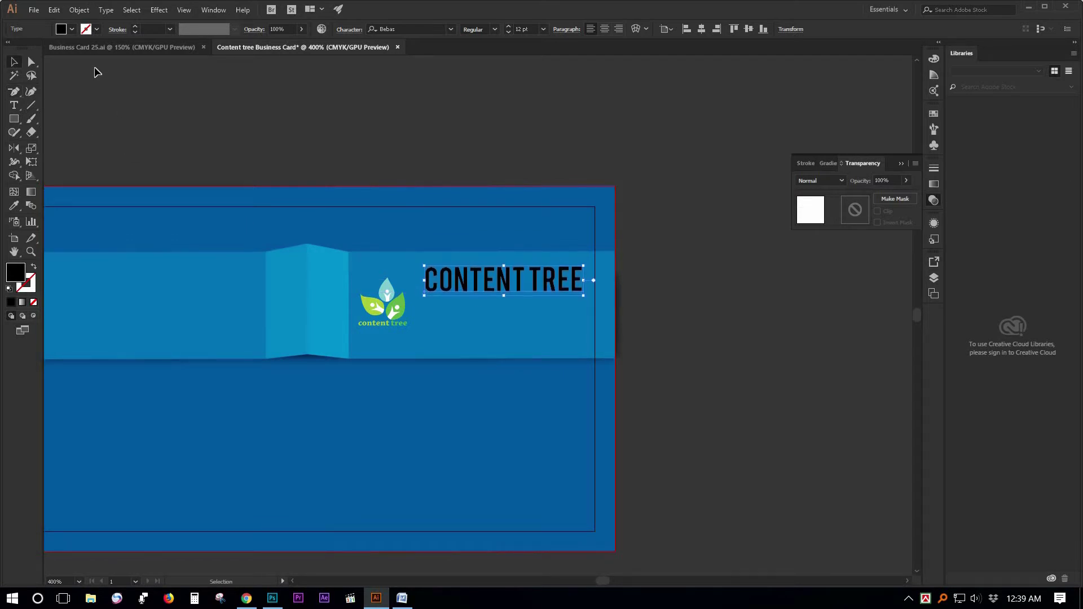
left_click(72, 28)
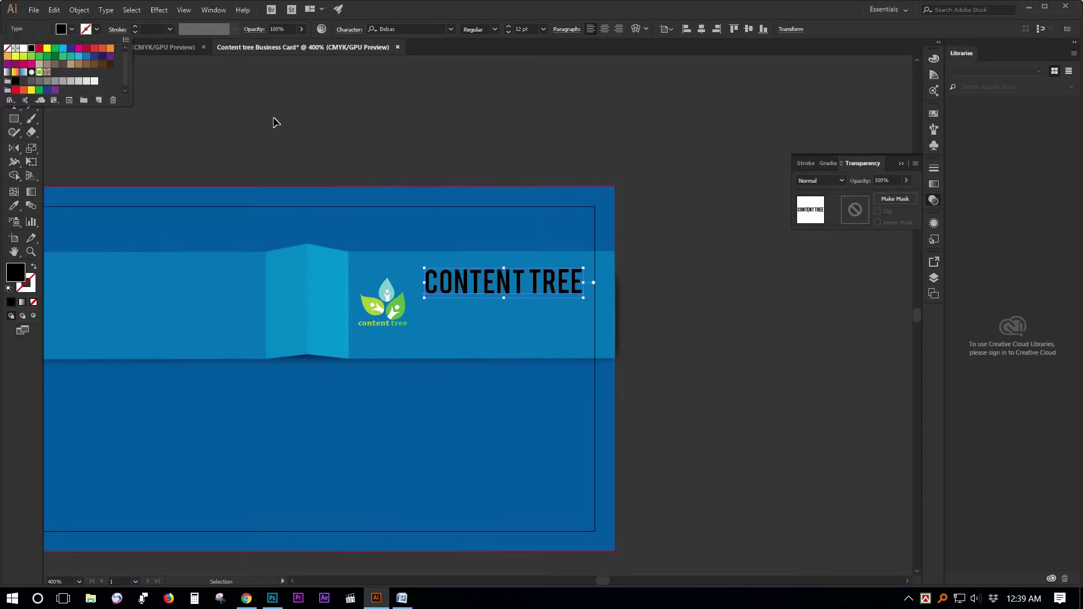
left_click(23, 49)
left_click(281, 122)
left_click(657, 394)
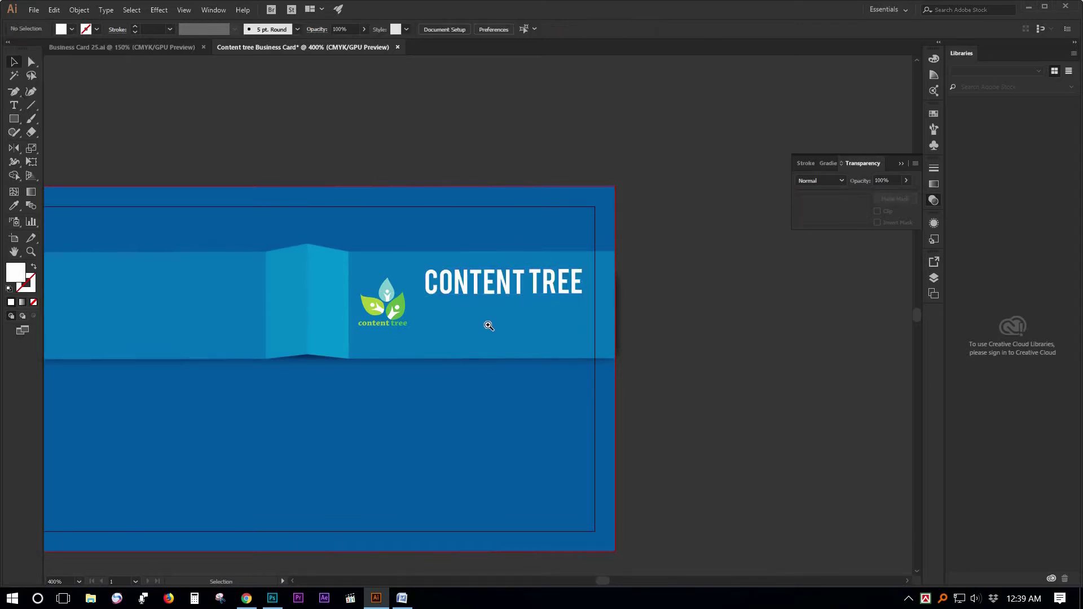
Raise the leaf logo slightly on the ribbon beside the heading.
left_click(450, 314)
left_click(327, 288)
left_click_drag(330, 288, 327, 280)
left_click(638, 366)
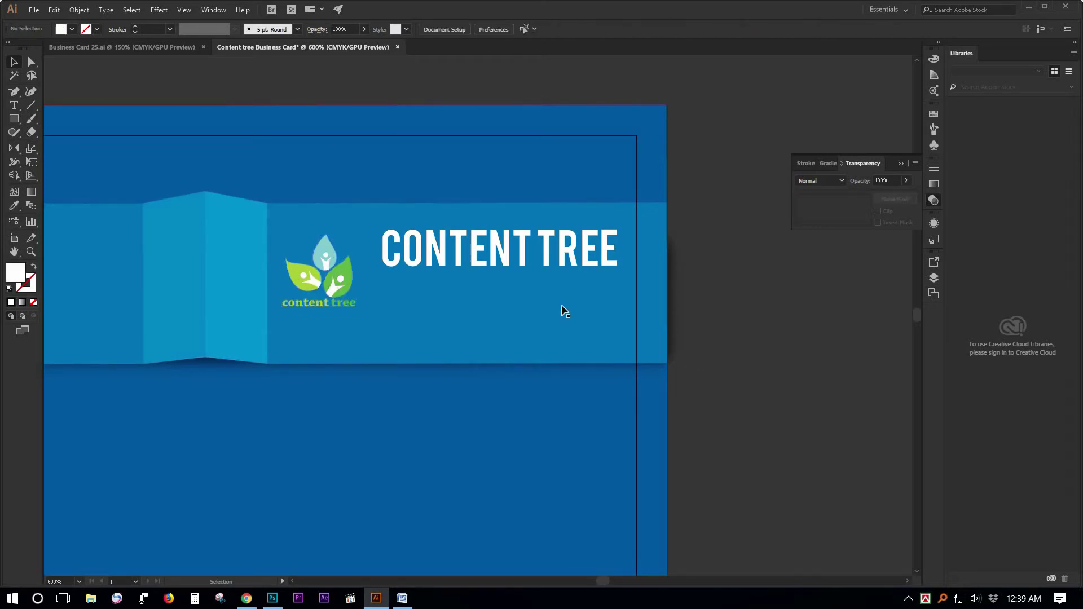
left_click(14, 119)
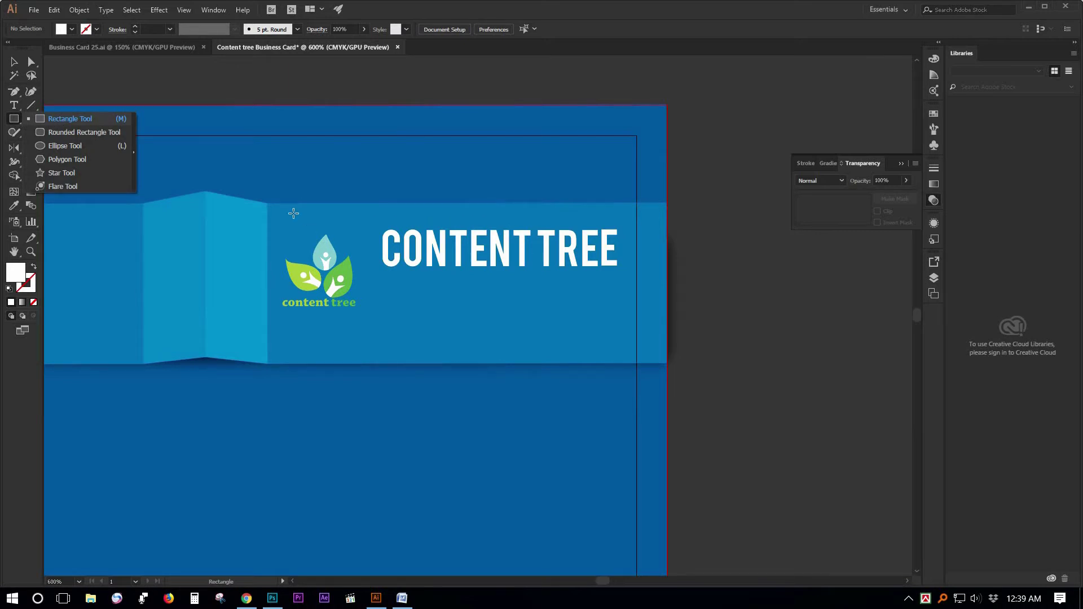
Draw a white square over the logo and send it back behind the logo.
left_click(61, 123)
left_click_drag(278, 225, 364, 320)
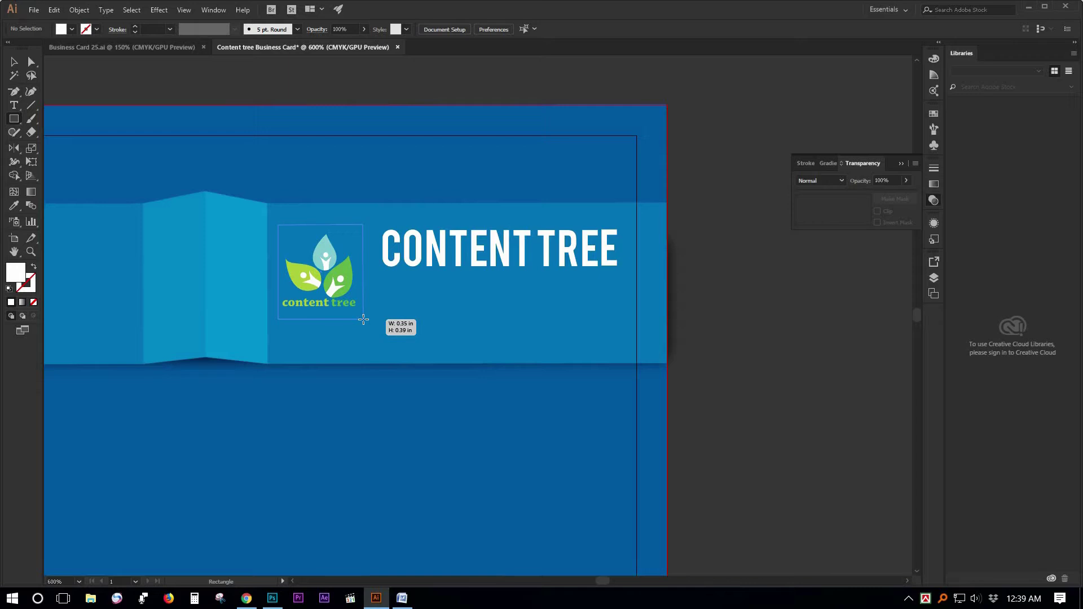
left_click_drag(364, 320, 364, 320)
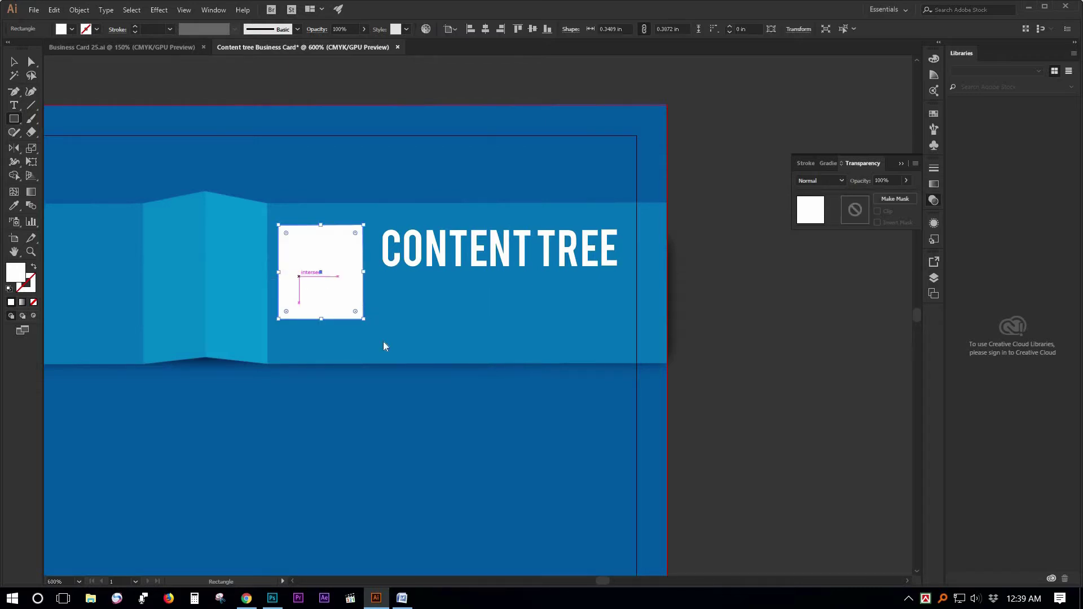
right_click(298, 277)
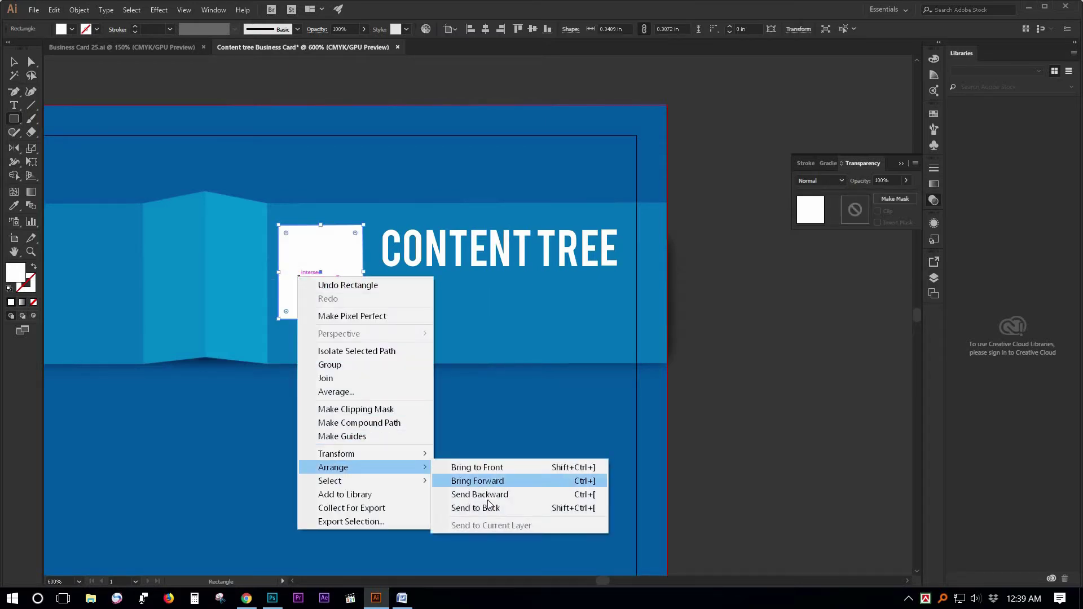
left_click(493, 494)
right_click(327, 275)
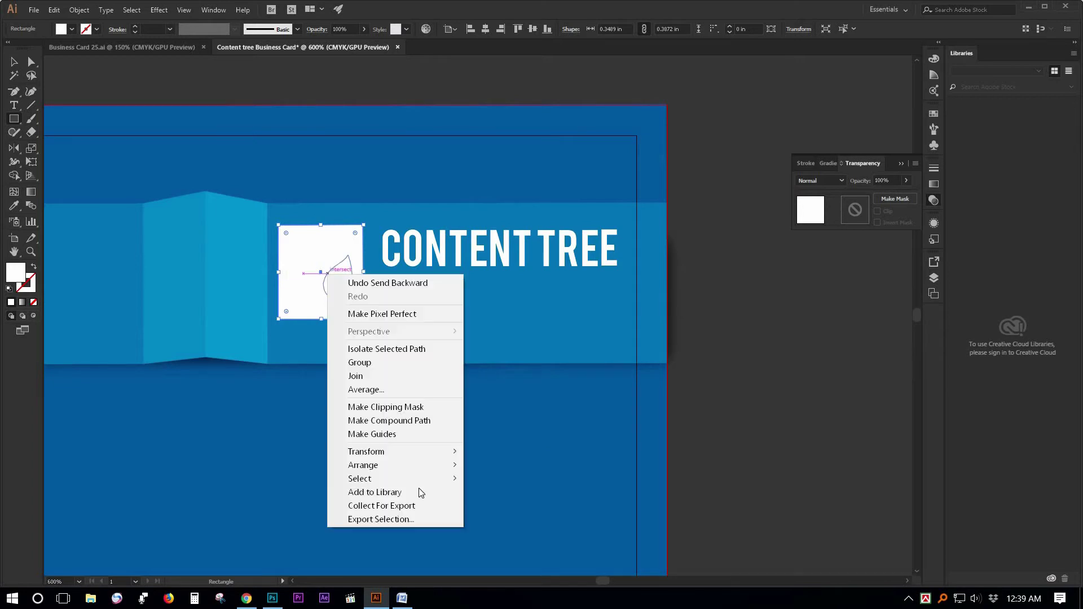
mouse_move(435, 468)
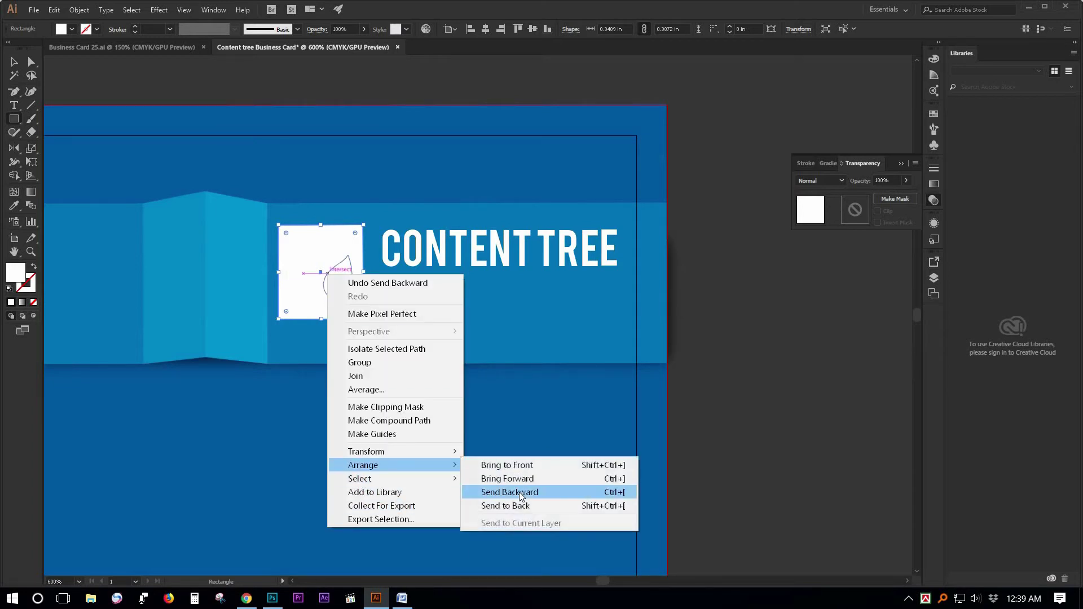
left_click(499, 492)
Trim the white square by lowering its top edge and raising its bottom edge.
left_click(16, 62)
left_click_drag(320, 231, 320, 236)
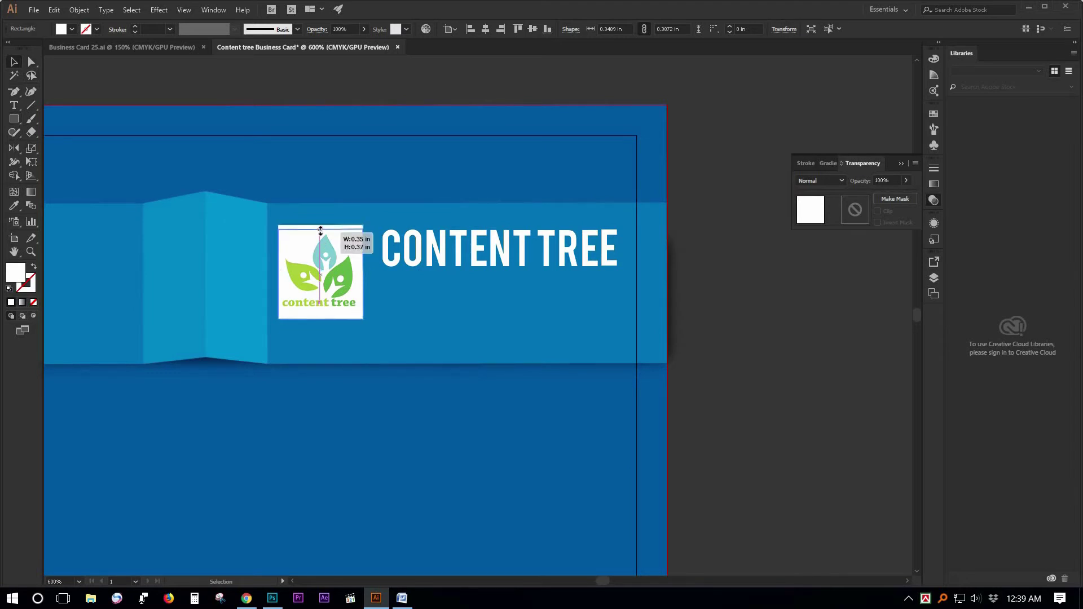
left_click_drag(324, 317, 324, 312)
left_click(684, 361)
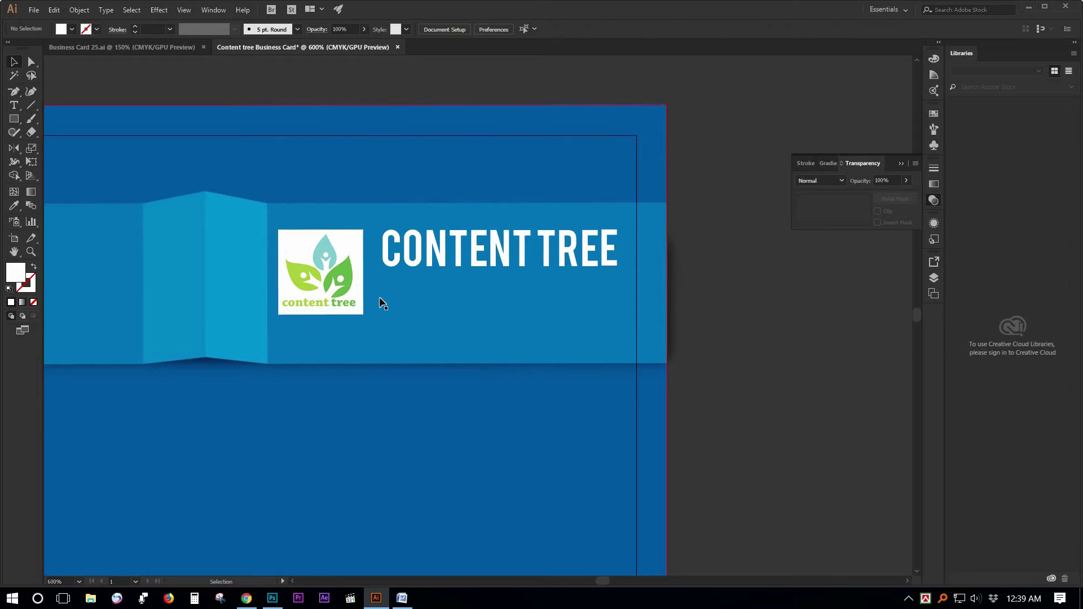
Give the white backing square a green 1 pt outline.
left_click(342, 237)
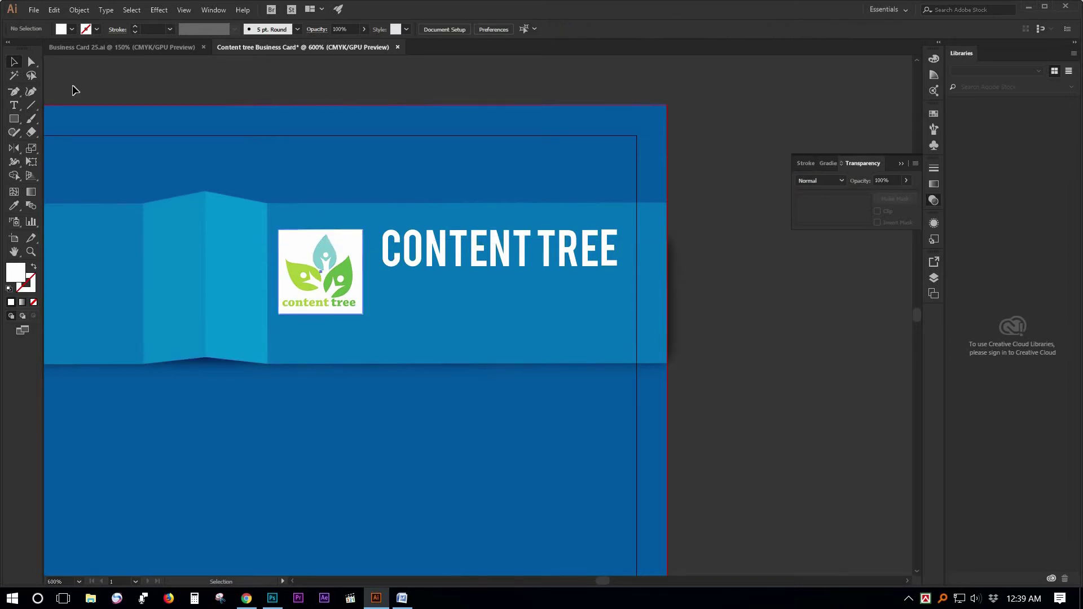
left_click(96, 30)
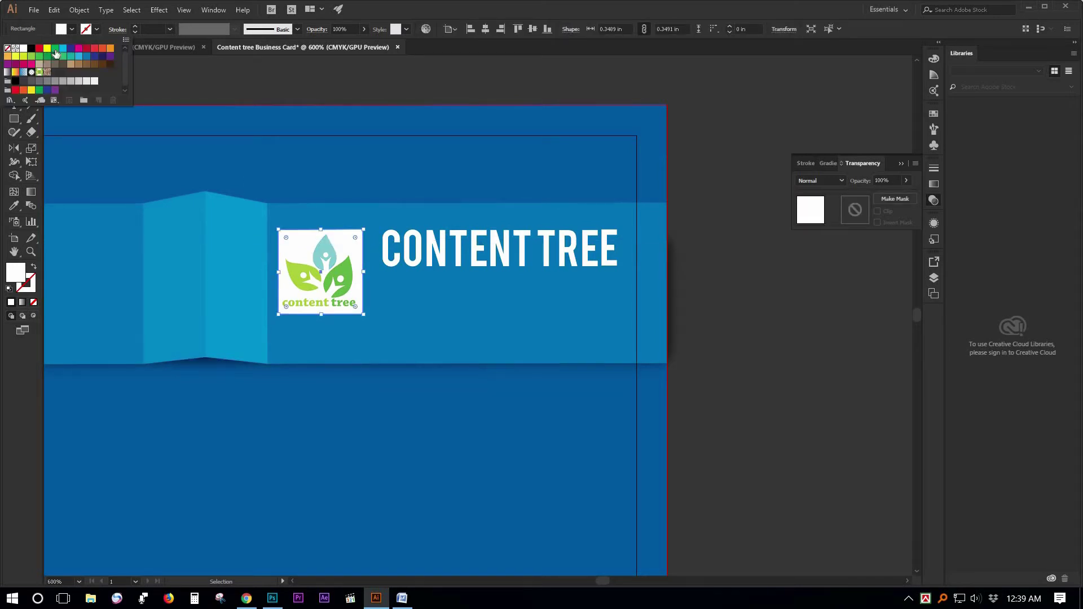
left_click(55, 49)
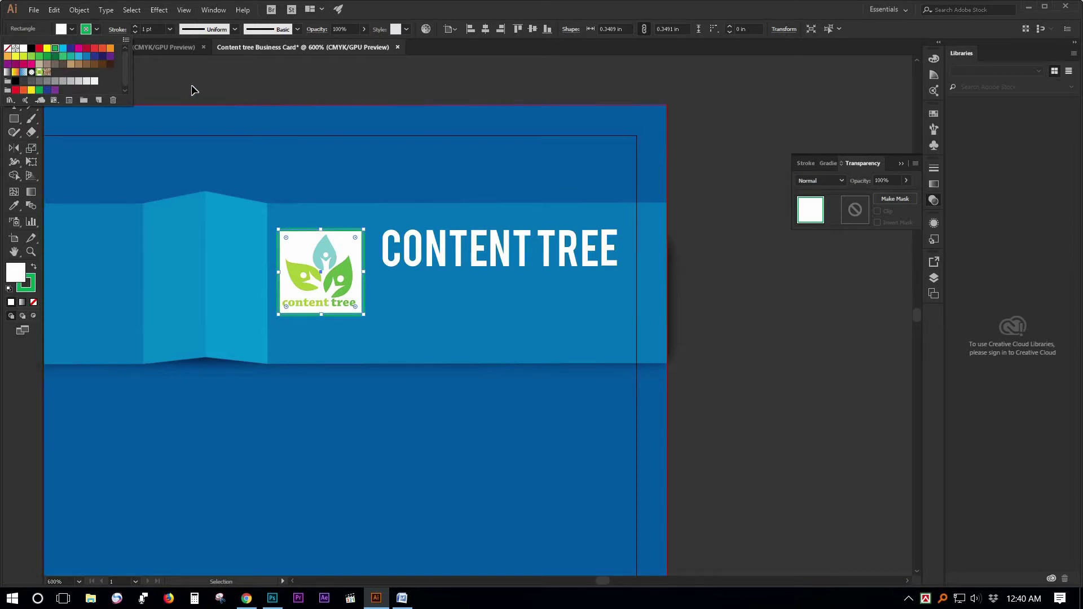
left_click(192, 90)
left_click(193, 89)
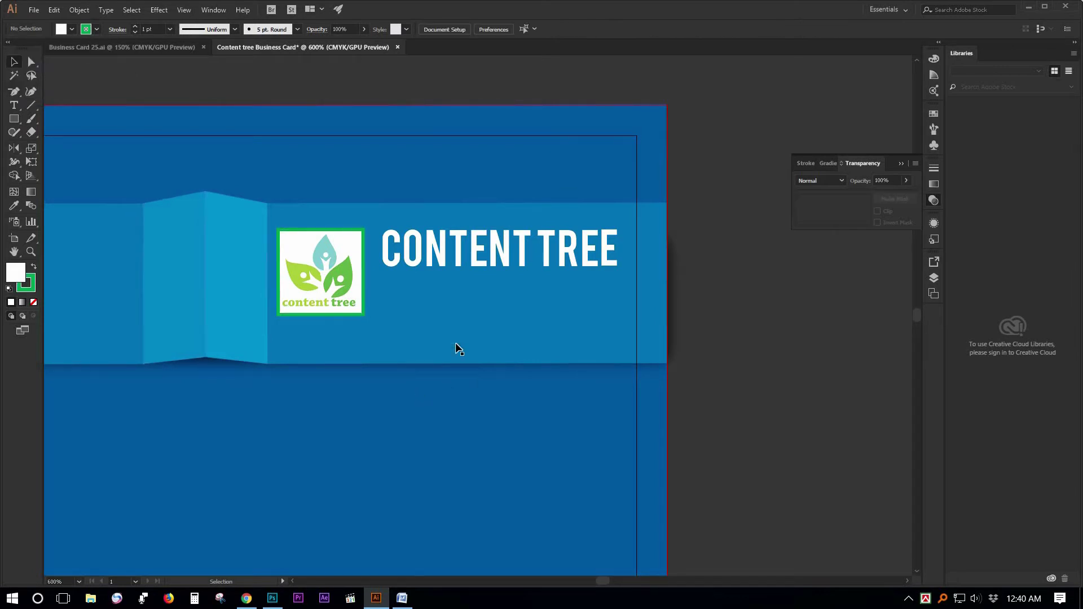
Duplicate the CONTENT TREE title just below itself and set the copy in Great Vibes.
left_click_drag(432, 260, 434, 302)
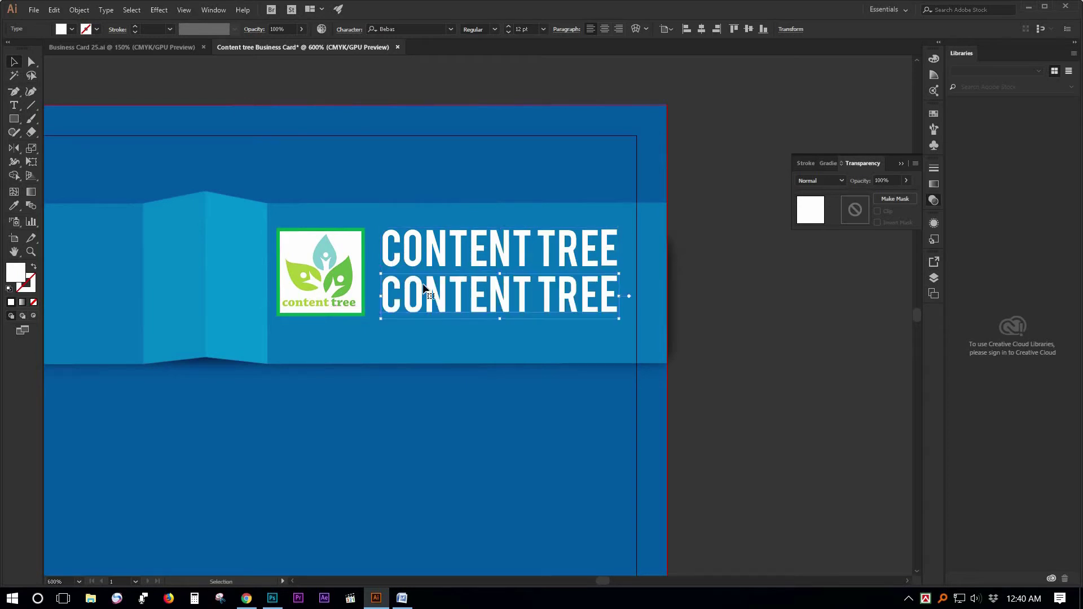
left_click(408, 29)
type("g")
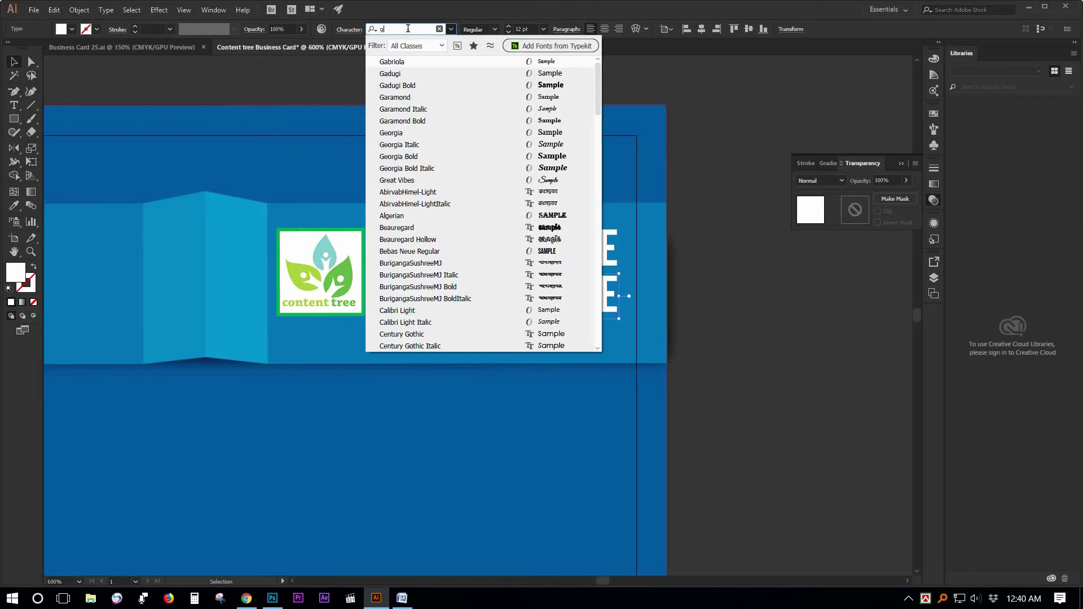
type("re")
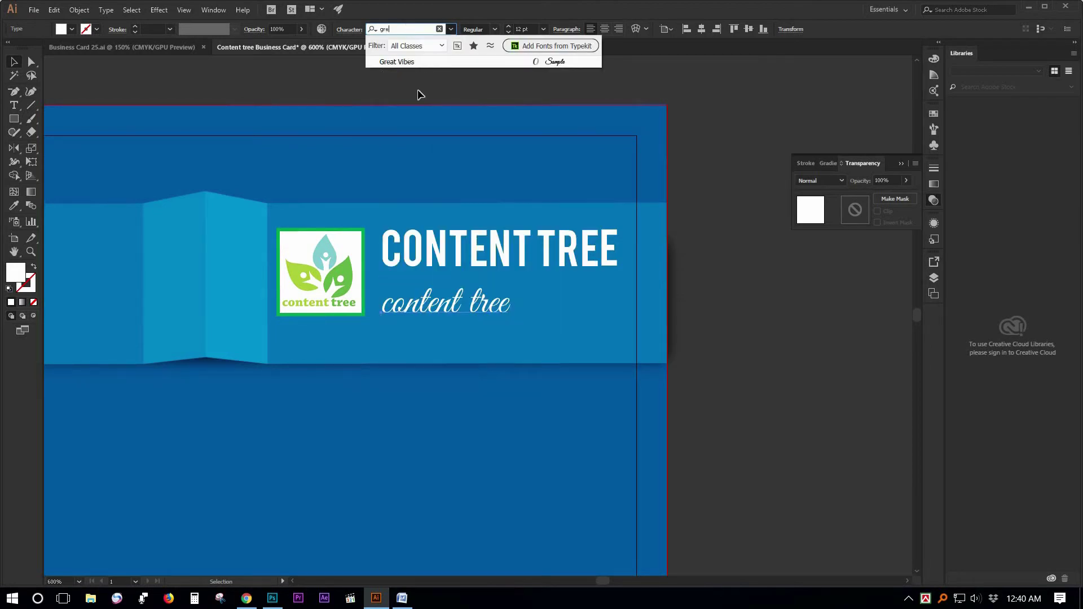
left_click(420, 63)
left_click_drag(432, 303, 432, 293)
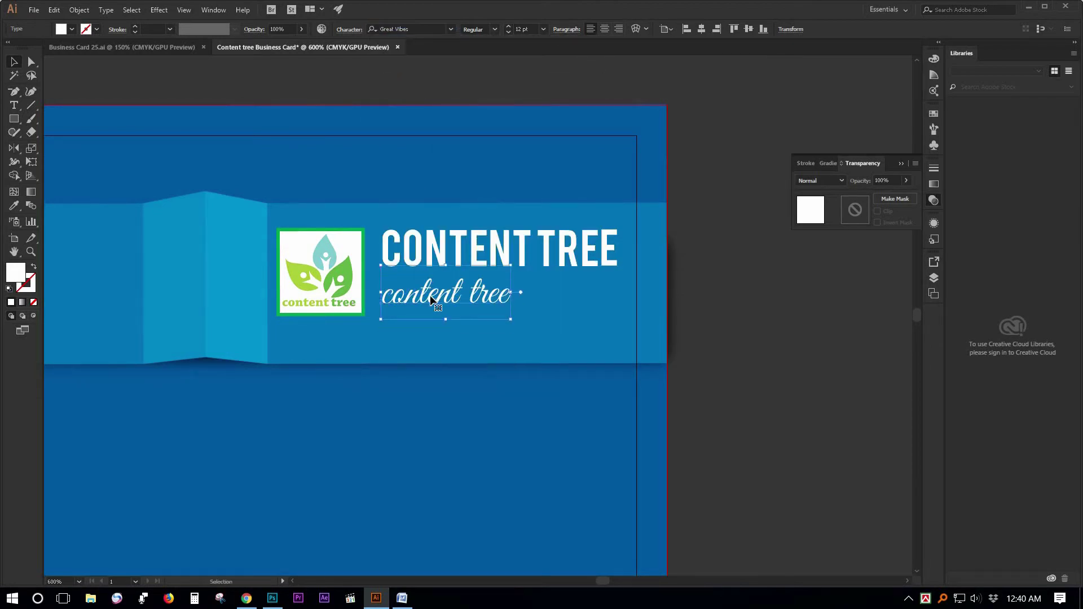
Retype the script copy as 'Digital Merketing Agencey'.
double_click(445, 305)
key("ctrl+a")
type("D")
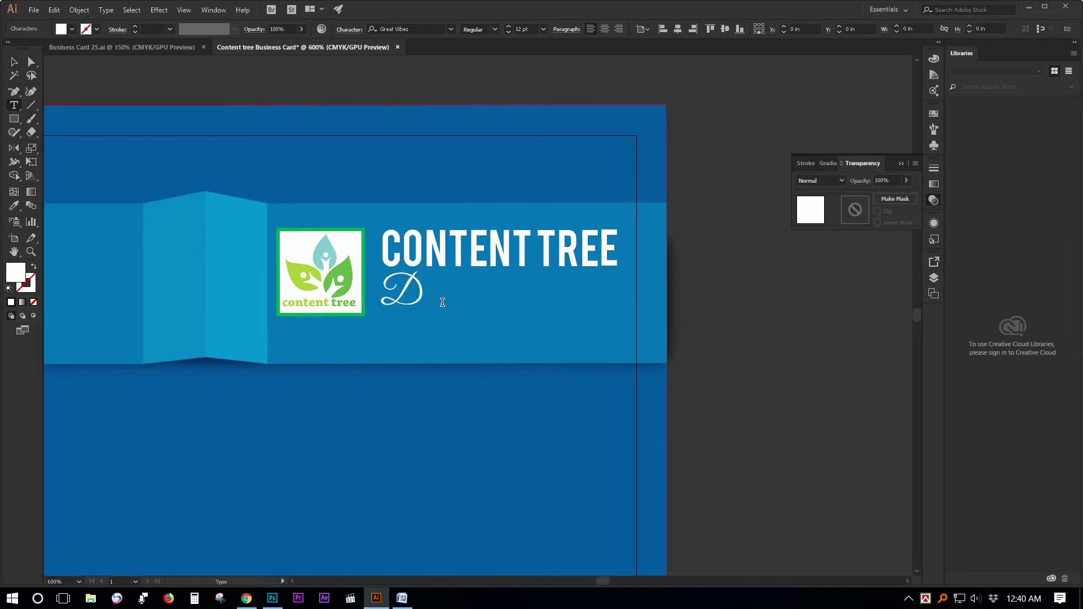
type("igital Merketing Agencey")
key("Escape")
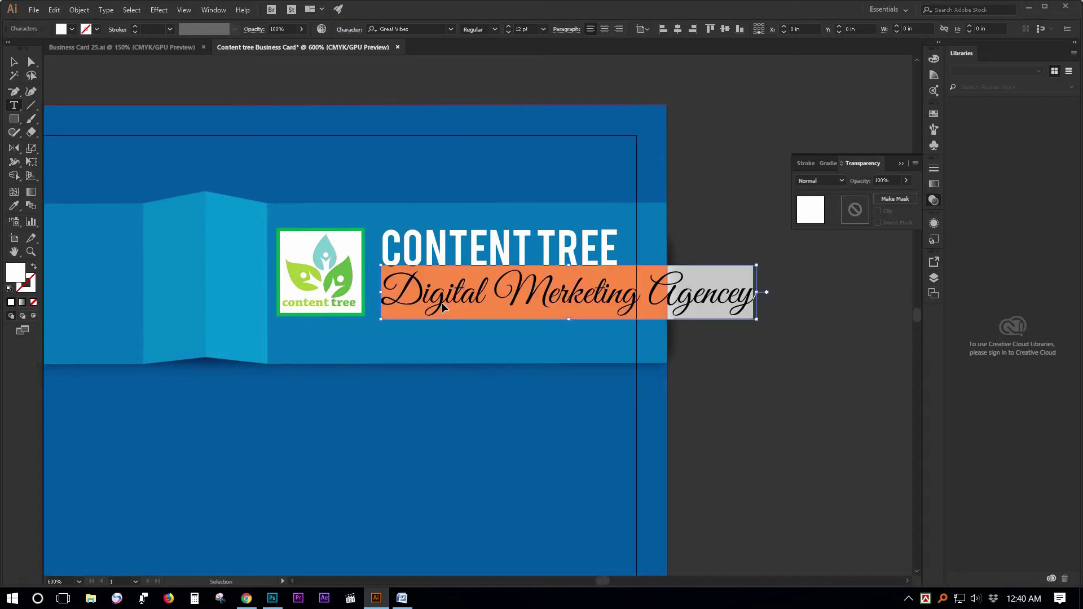
Size the tagline to 6 pt, adjust its letter spacing, and move it under CONTENT TREE.
key("ctrl+shift+comma")
key("ctrl+shift+comma")
key("ctrl+shift+comma")
key("ctrl+shift+comma")
key("ctrl+shift+comma")
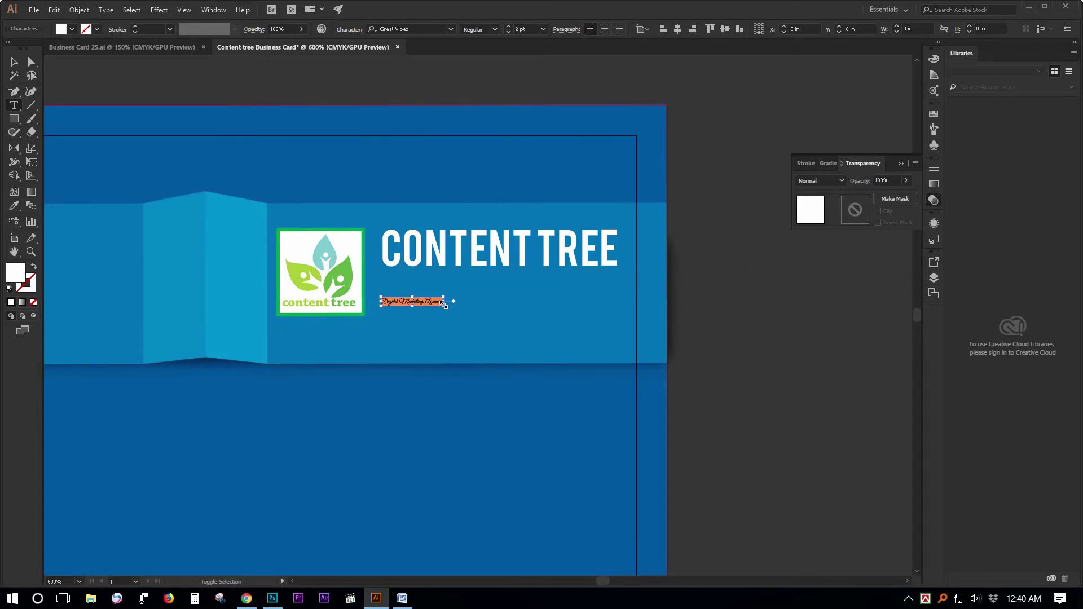
key("ctrl+shift+period")
key("ctrl+shift+period")
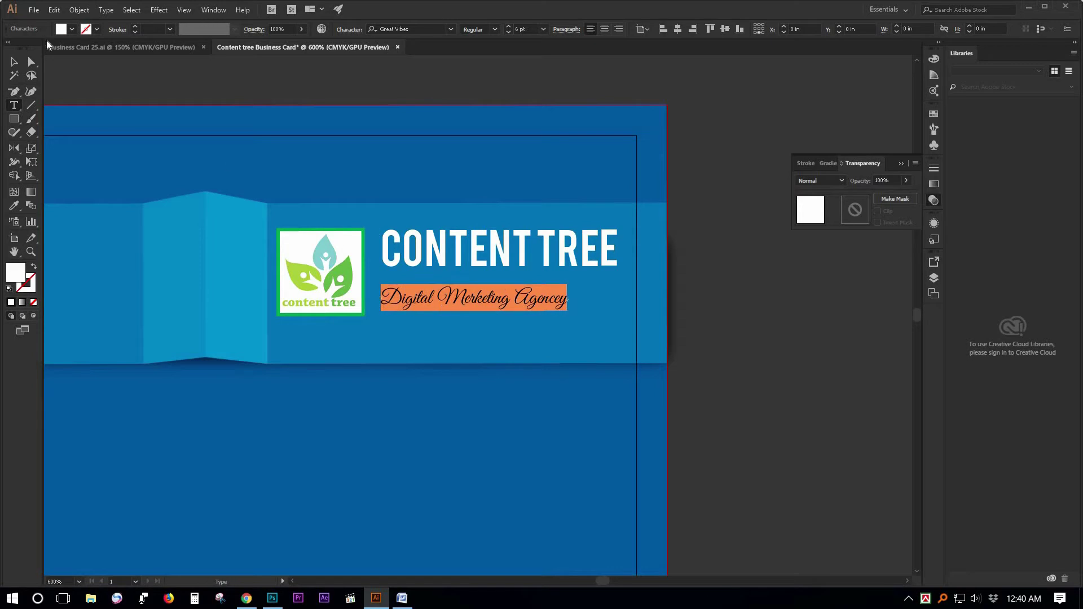
key("alt+Right")
key("alt+Right")
key("alt+Right")
key("alt+Right")
key("alt+Right")
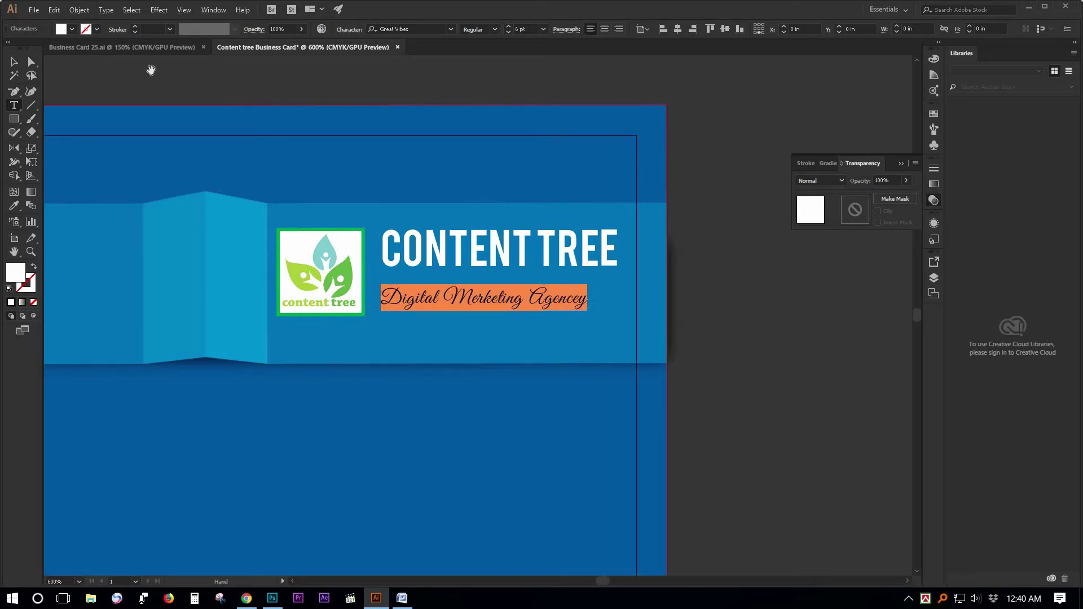
key("alt+Left")
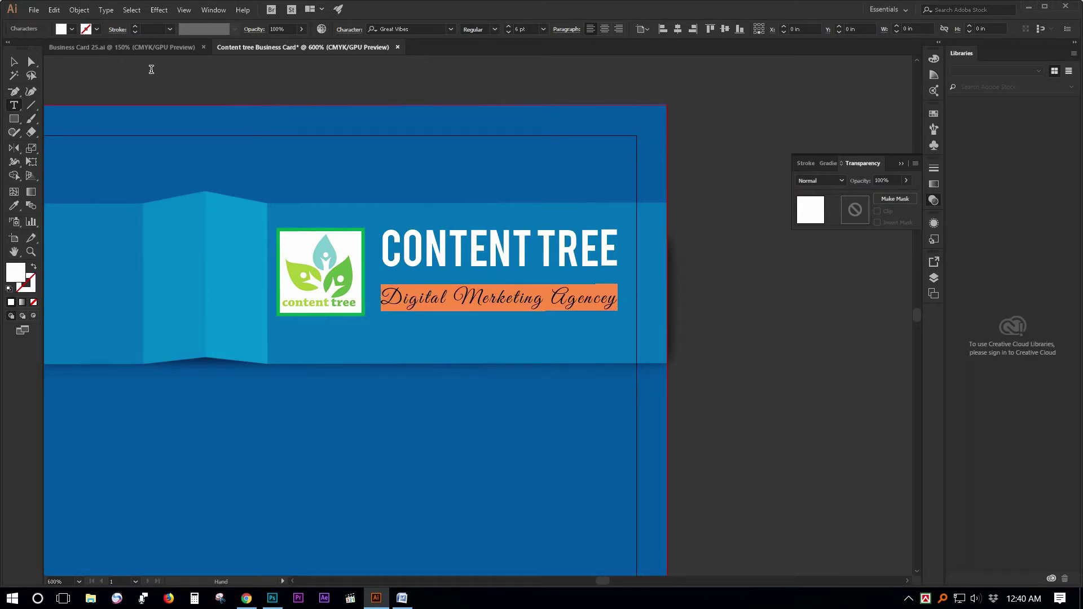
left_click(14, 63)
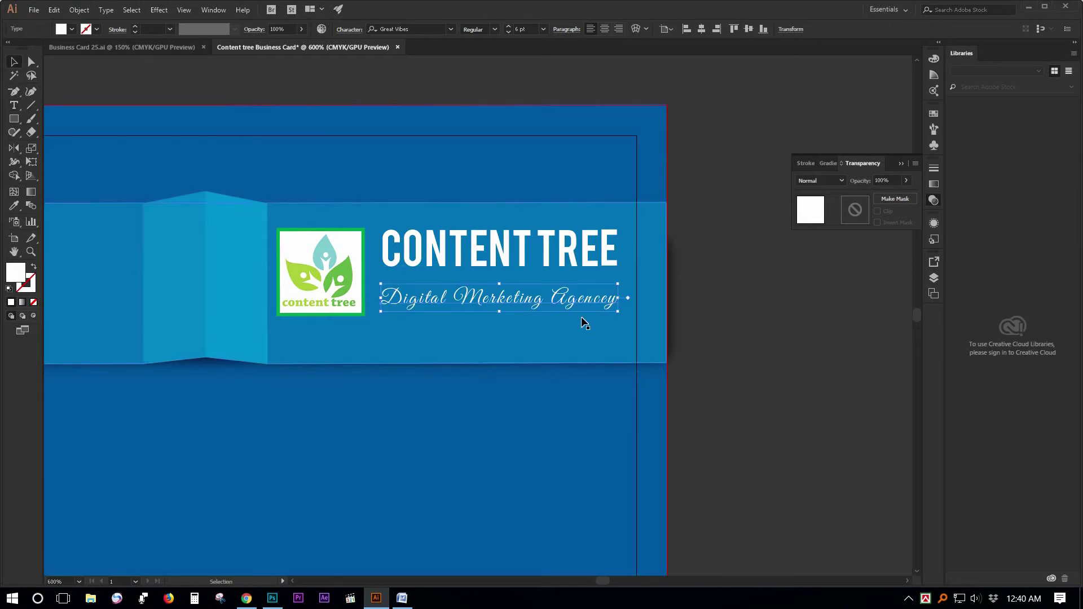
left_click_drag(510, 287, 510, 276)
left_click(721, 350)
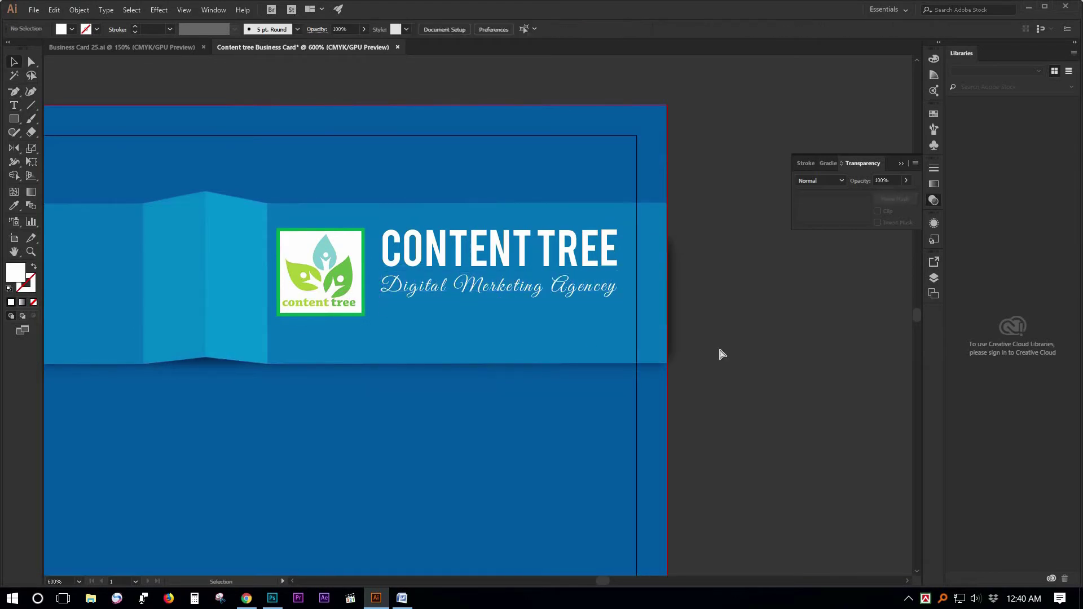
Move the CONTENT TREE title and tagline down slightly together.
left_click(587, 329, "ctrl+alt")
left_click_drag(563, 329, 746, 308)
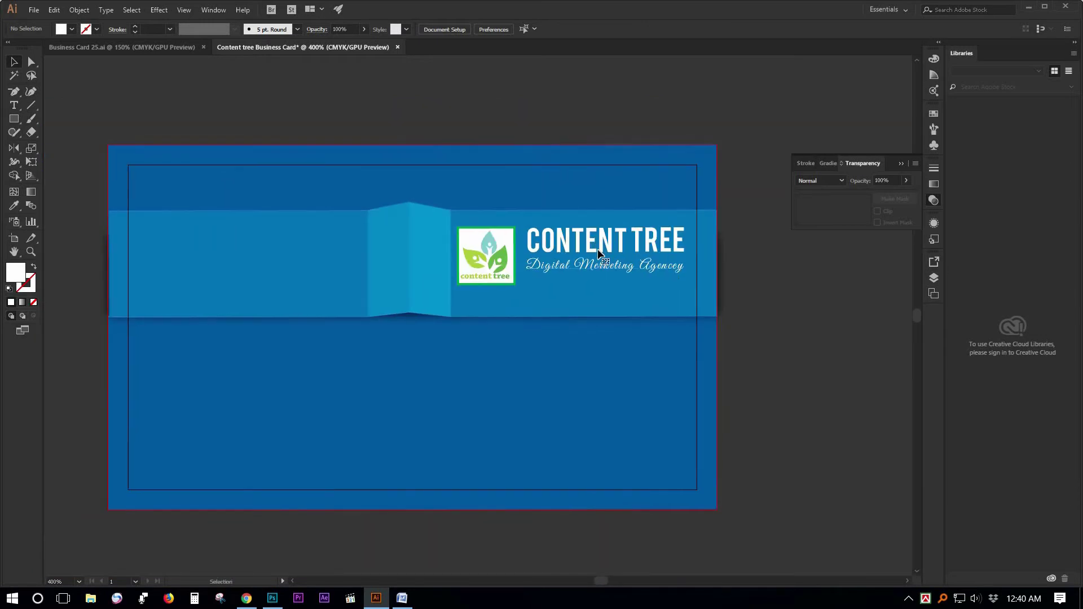
left_click(597, 242)
left_click_drag(592, 249, 590, 261)
Nudge the logo group with its green-framed square down 0.02 in to level it with the heading.
left_click(494, 259)
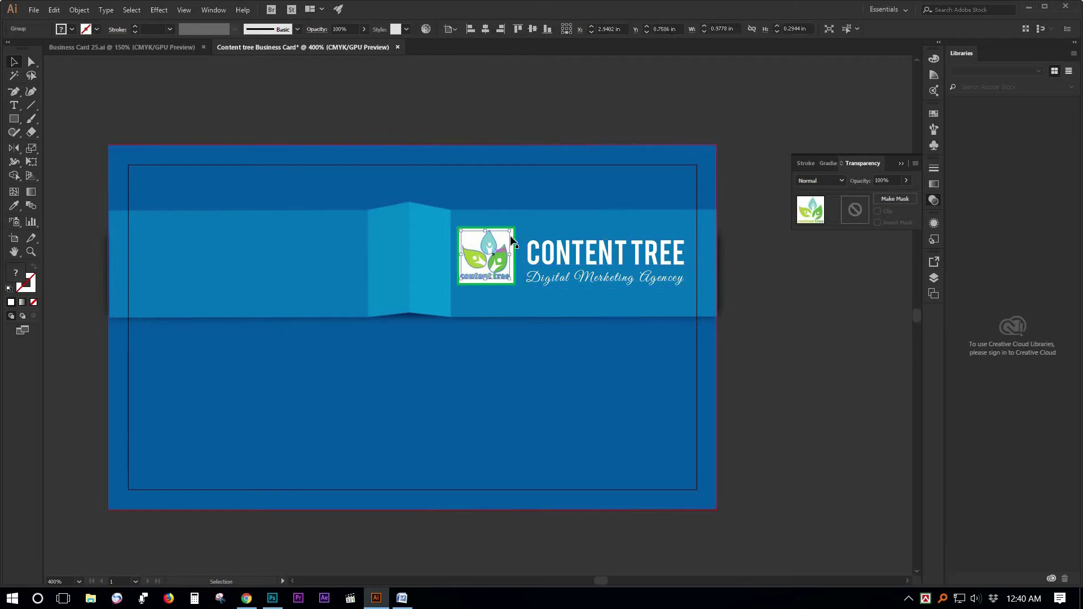
left_click(772, 310)
left_click(506, 244)
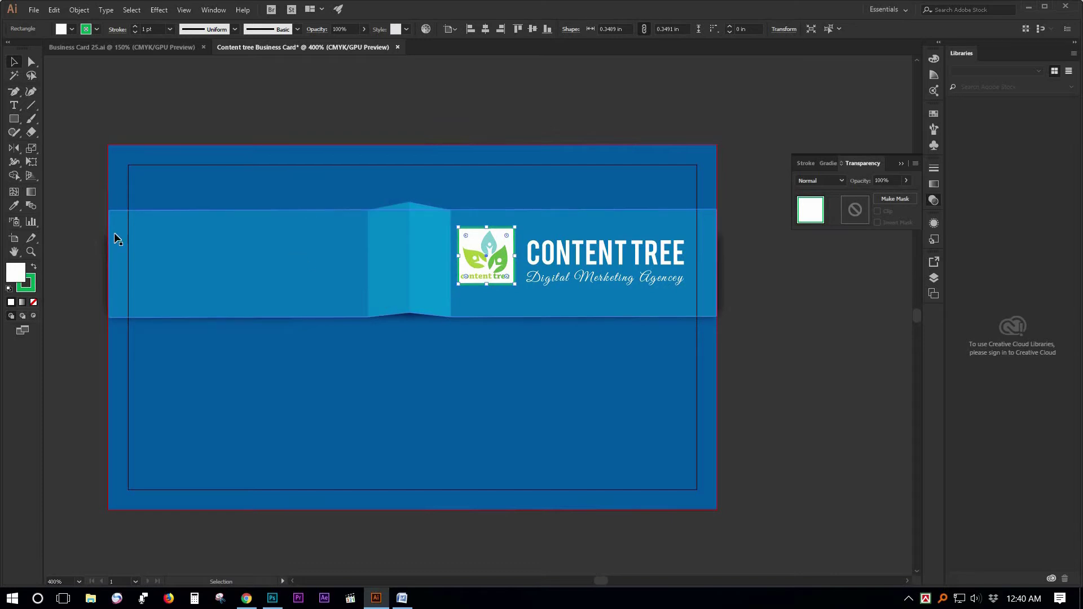
left_click(15, 208)
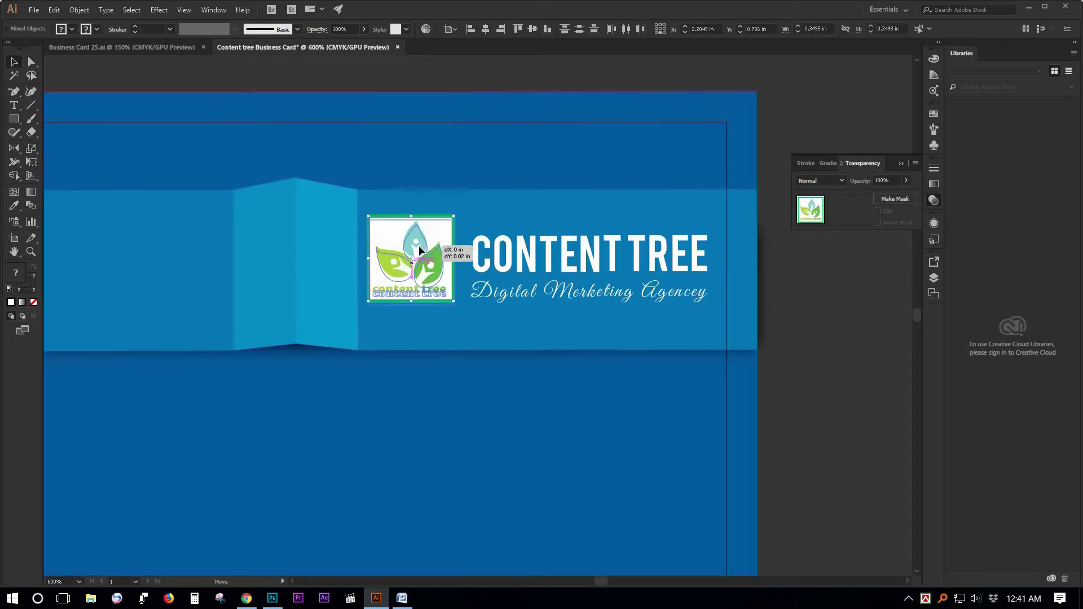
key("Down")
key("Down")
left_click(827, 368)
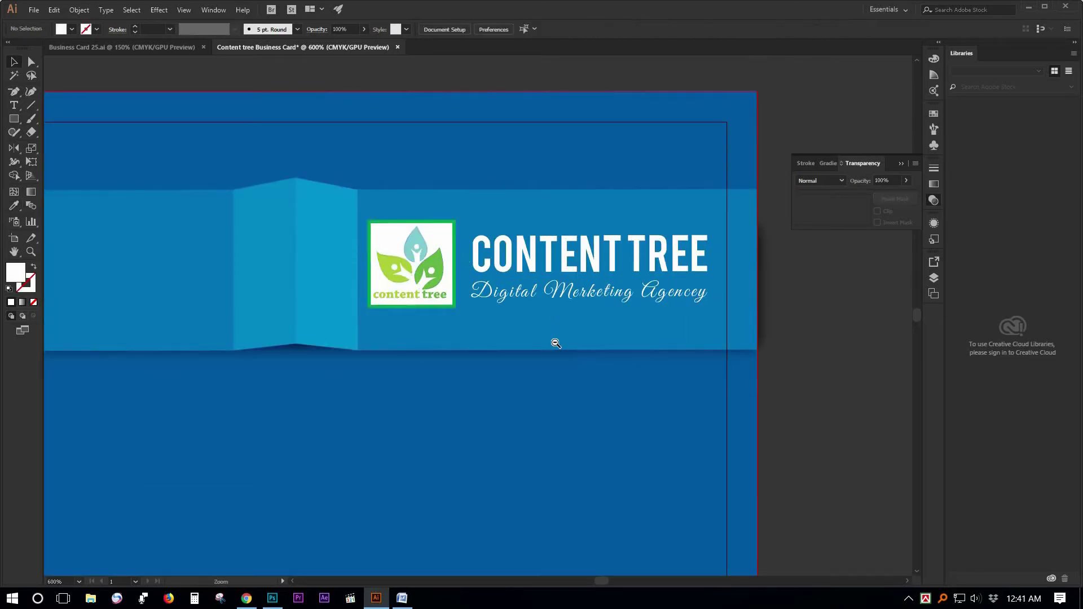
Zoom out and recentre the whole business card in the view.
left_click(555, 344, "ctrl+alt")
left_click_drag(458, 347, 660, 324)
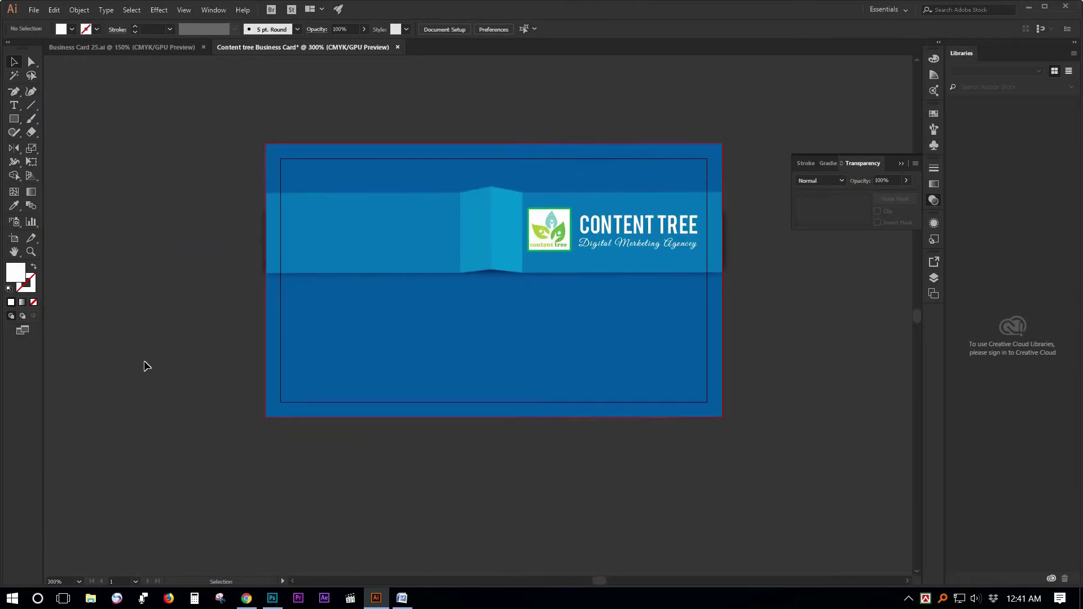
left_click_drag(464, 315, 399, 333)
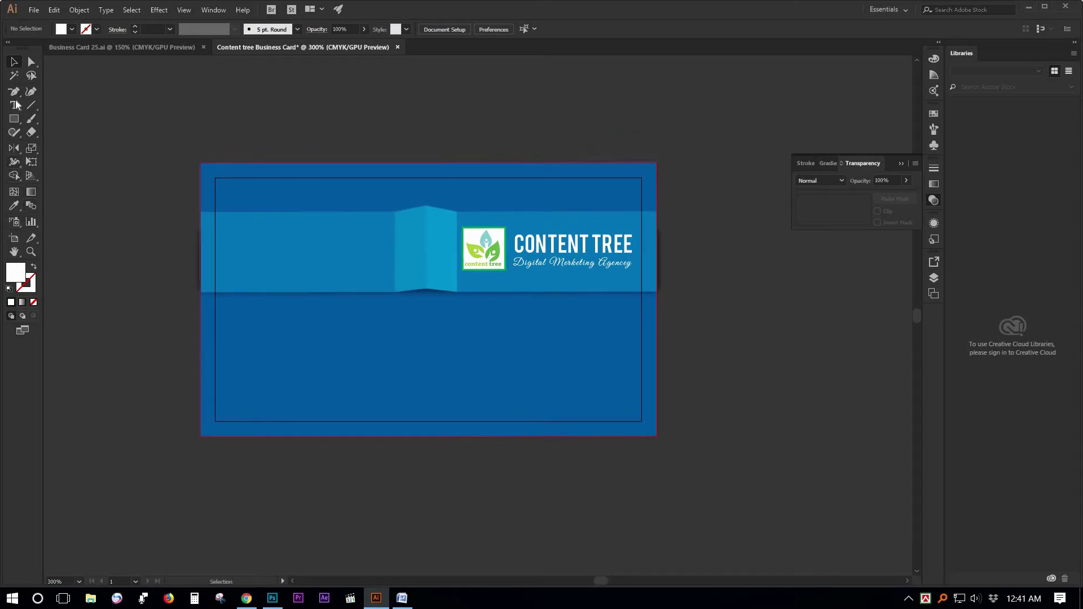
left_click(14, 62)
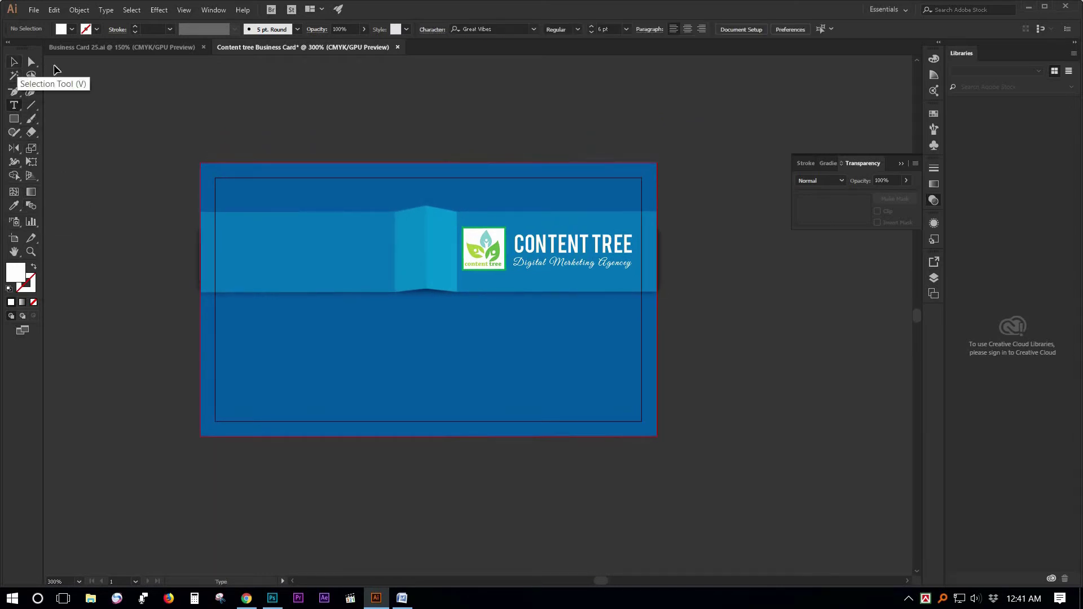
Copy the CONTENT TREE title onto the ribbon's left side and replace it with the person's name.
left_click_drag(578, 250, 297, 244)
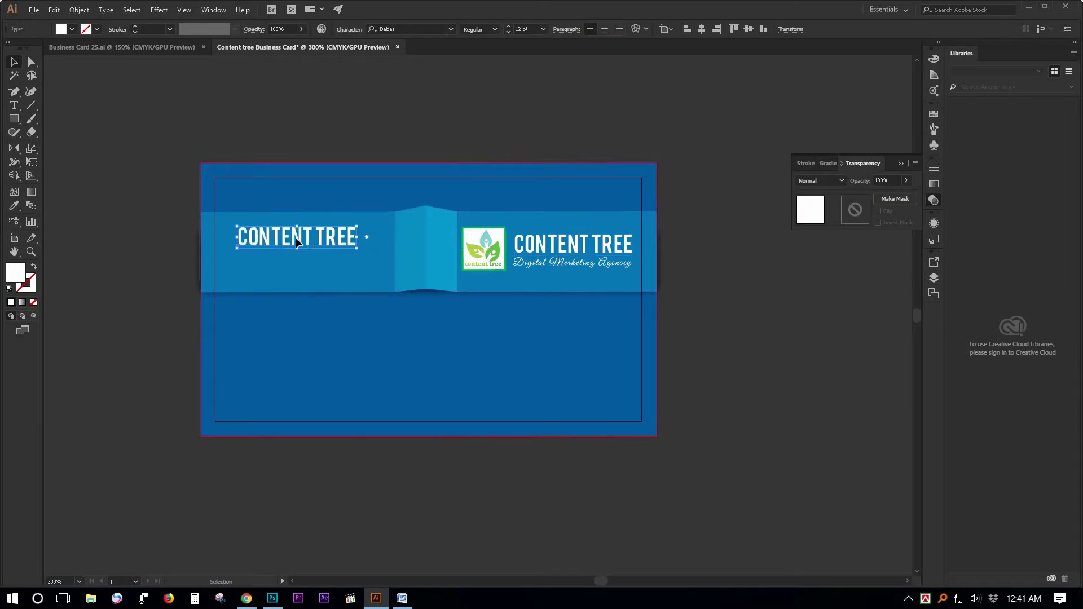
double_click(297, 244)
key("ctrl+a")
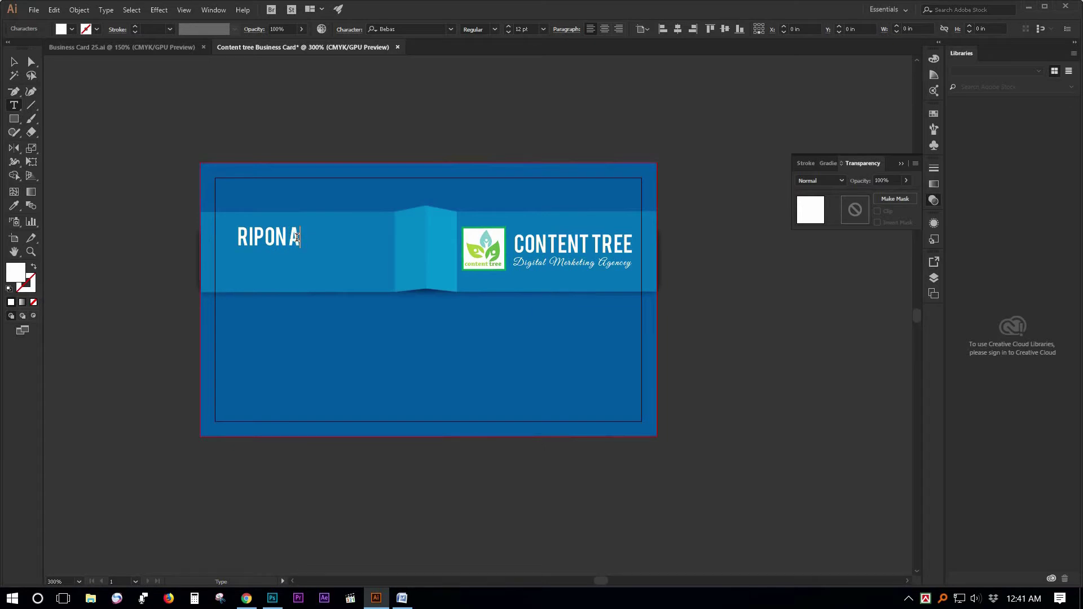
left_click(13, 63)
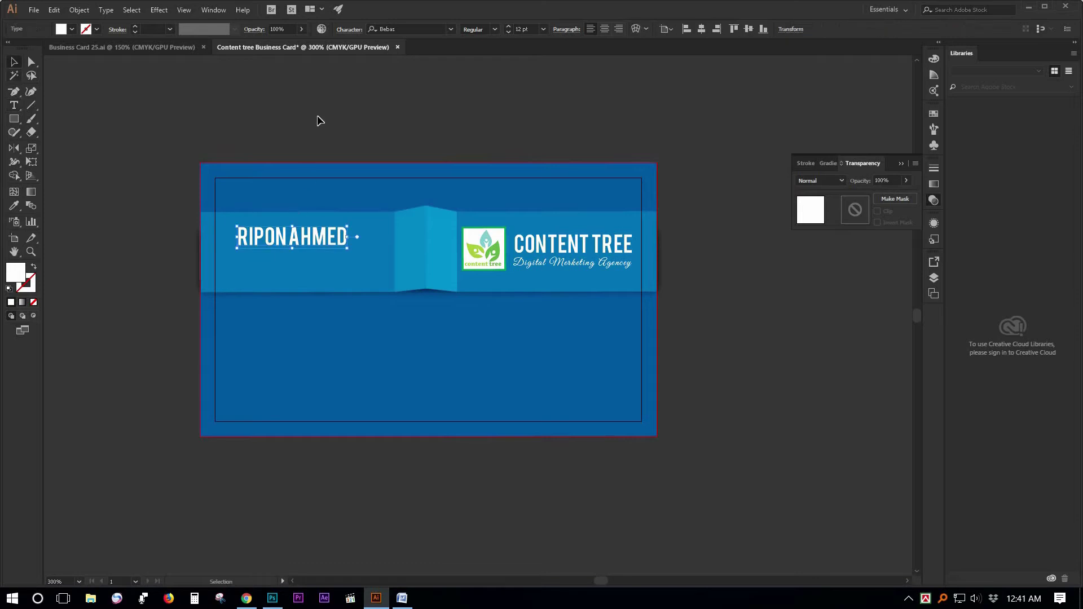
Duplicate the name line below itself, set it to Nexa Bold, and type 'Graphic Designer'.
key("ctrl+=")
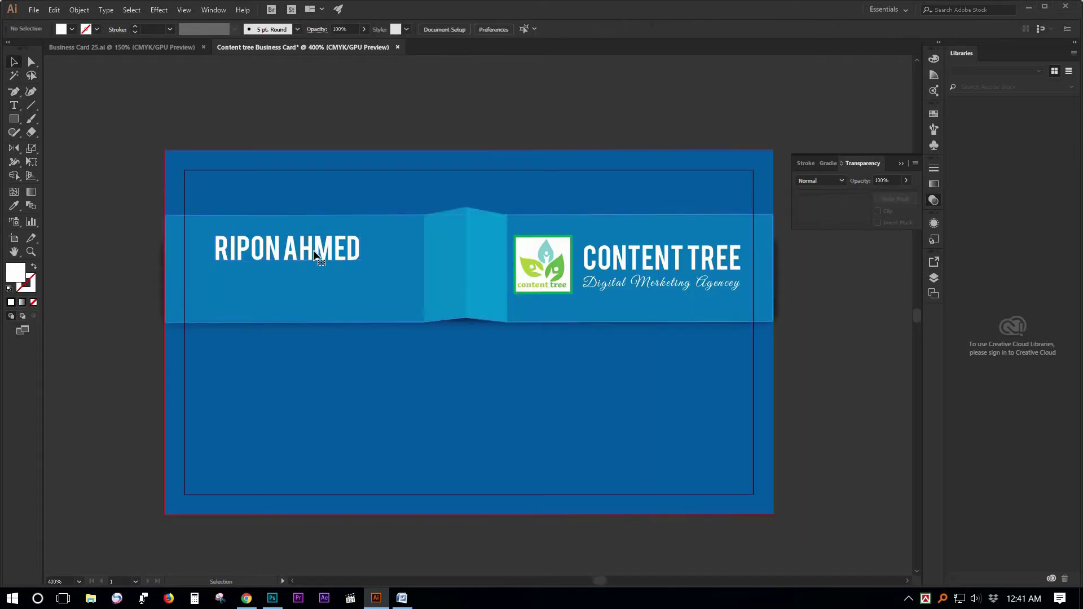
left_click_drag(313, 267, 309, 280)
double_click(310, 281)
key("ctrl+a")
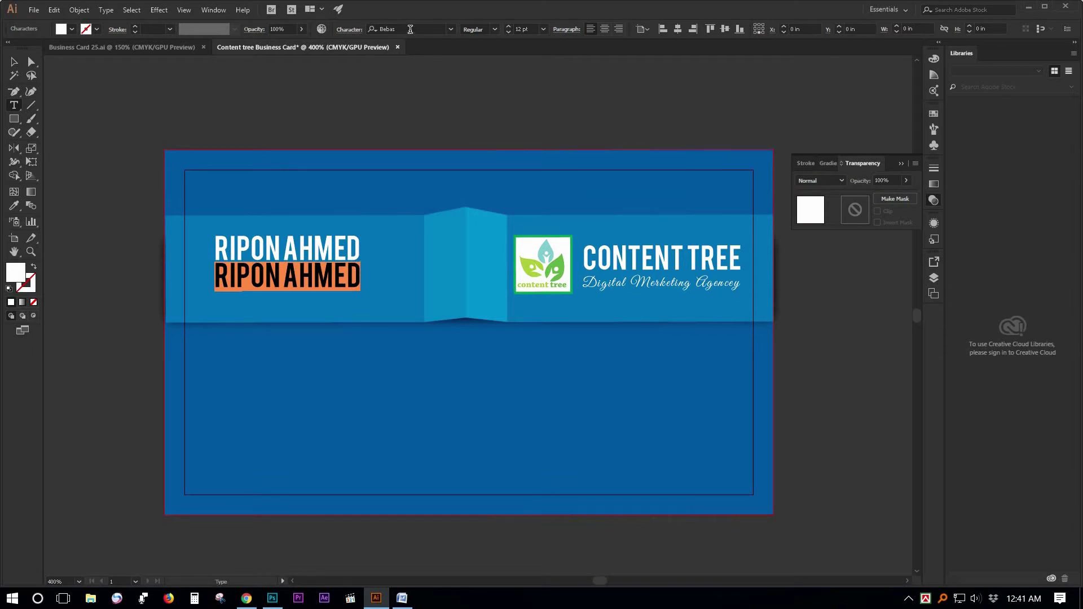
left_click(411, 30)
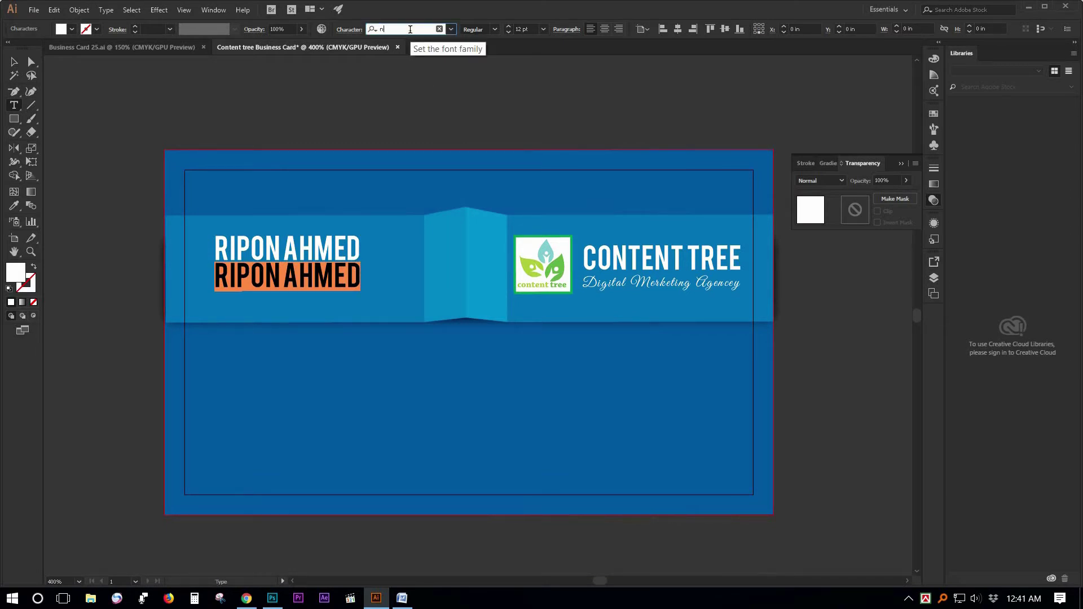
type("nex")
left_click(415, 63)
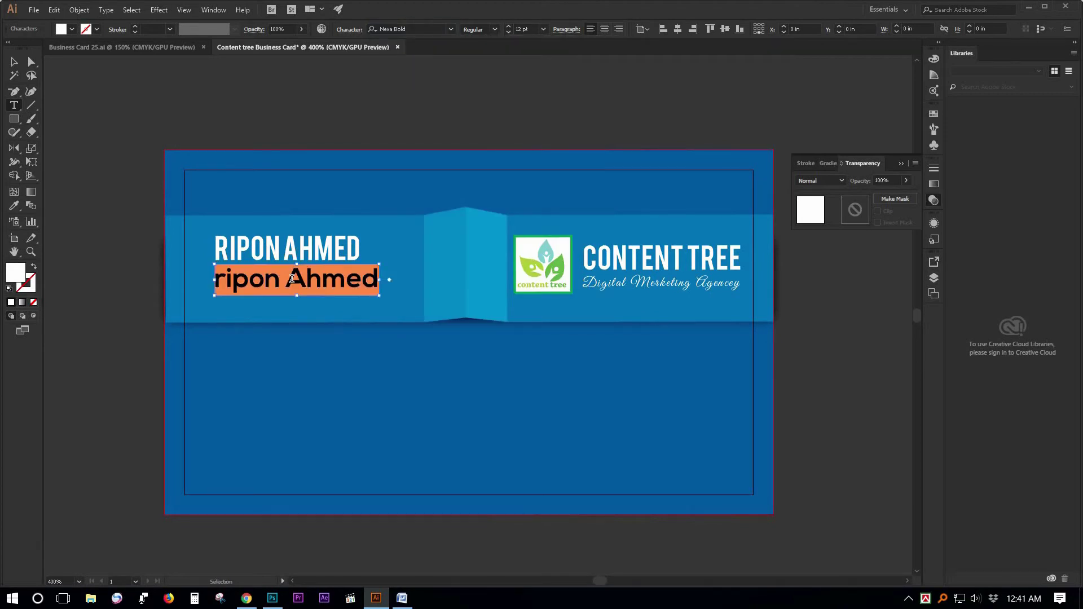
type("Gr")
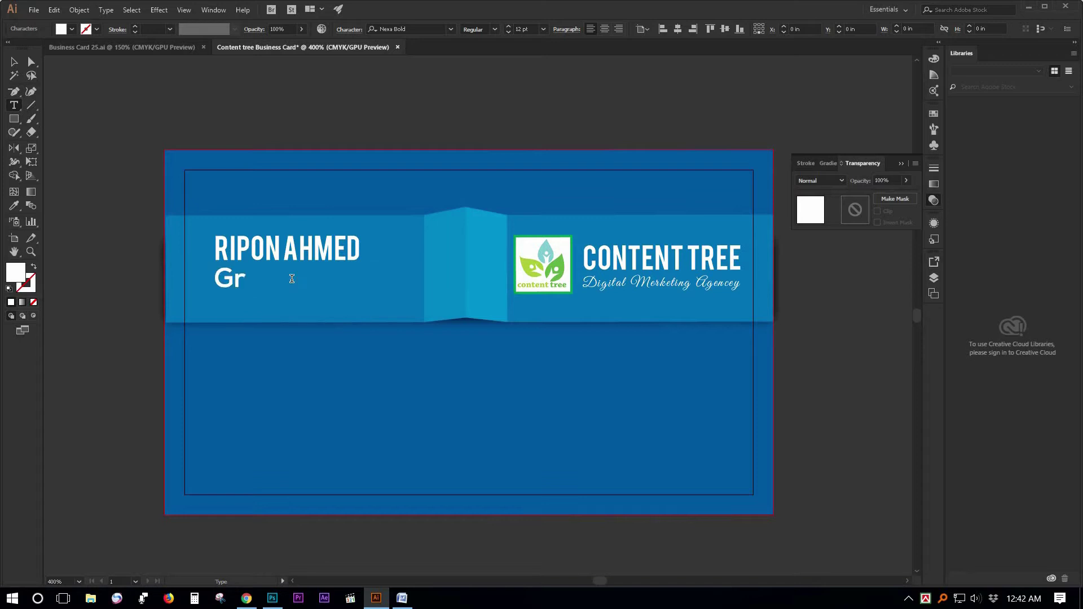
type("aphic Desin")
key("BackSpace")
type("igner")
Shrink the Graphic Designer subtitle to 8 pt and change its font to Roboto Black.
key("ctrl+a")
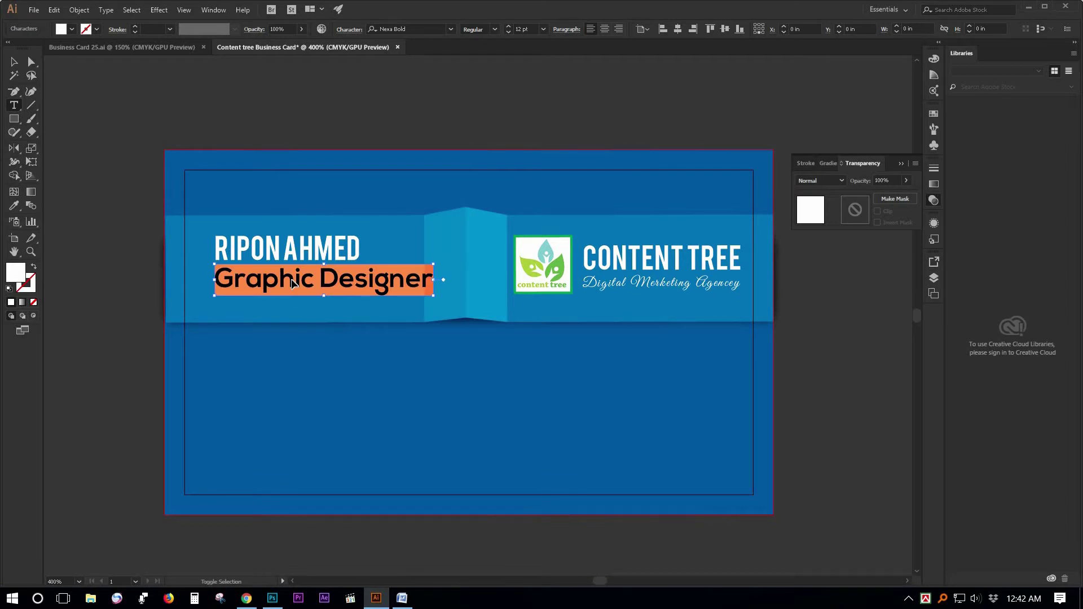
key("ctrl+shift+comma")
key("ctrl+shift+comma")
key("ctrl+shift+a")
left_click(413, 29)
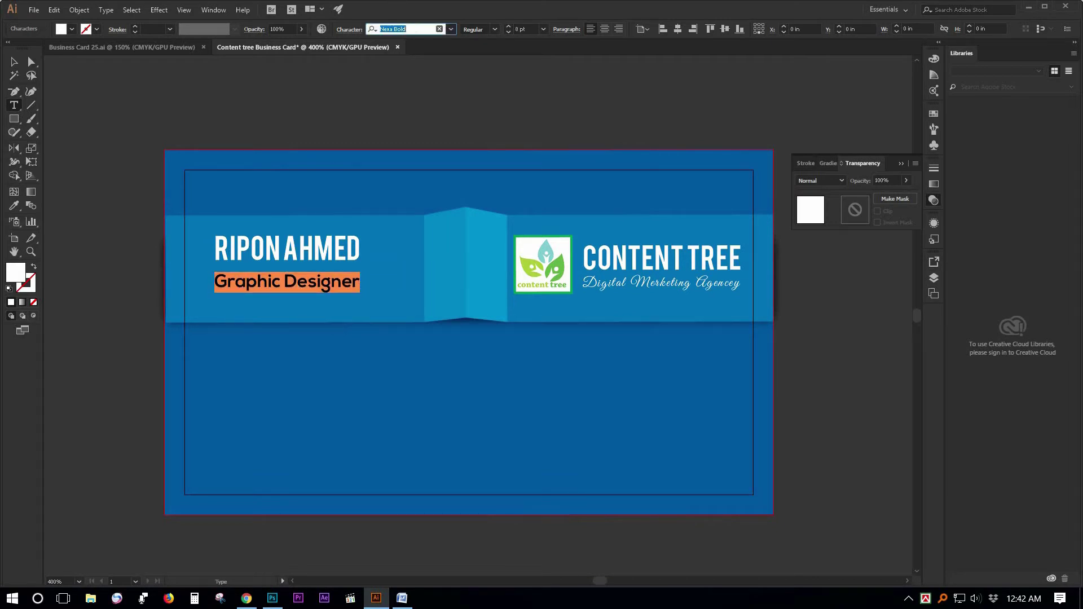
type("rob")
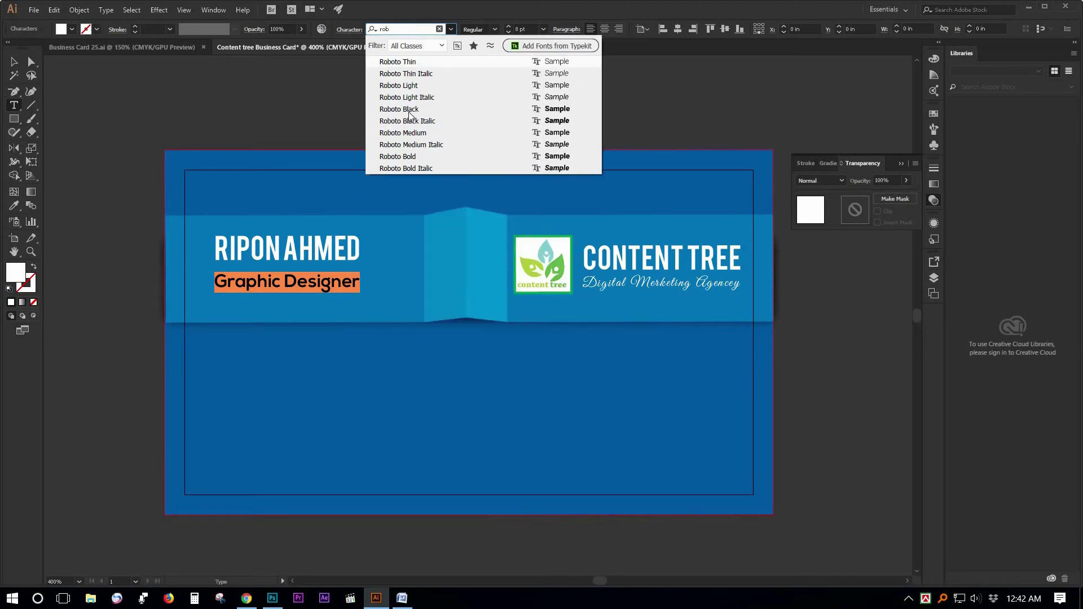
left_click(411, 110)
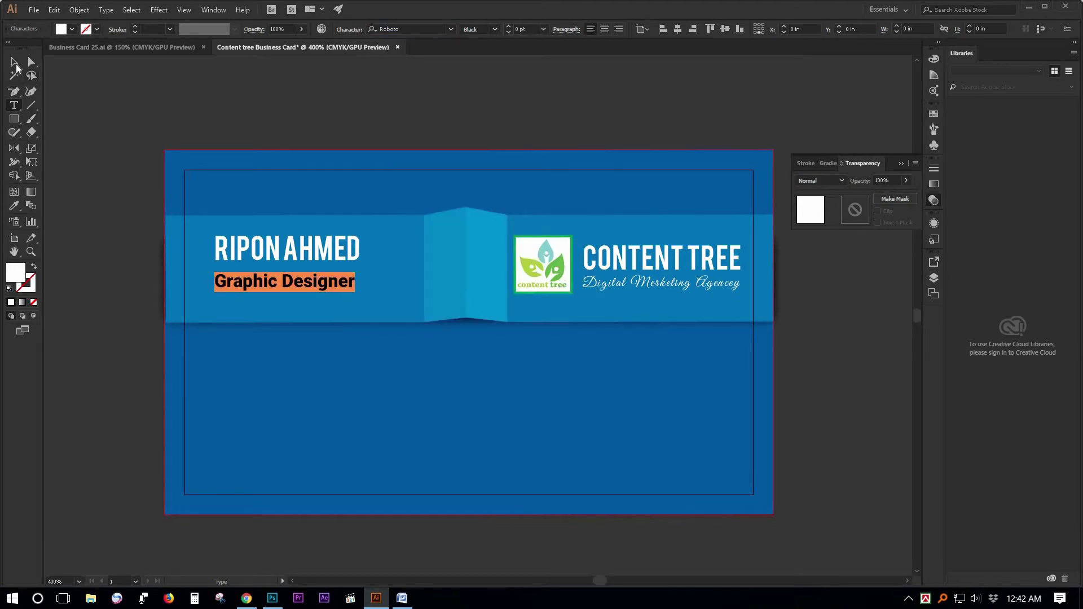
left_click(16, 66)
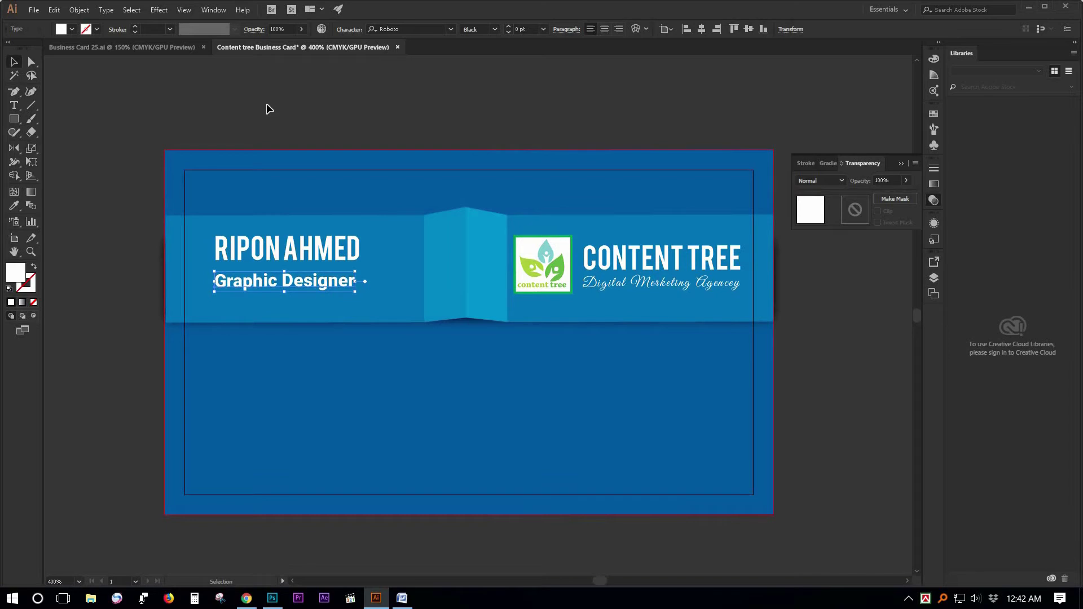
Nudge the subtitle up under the name and shift both text lines right and down together.
key("Up")
key("Up")
key("Up")
key("Up")
key("Up")
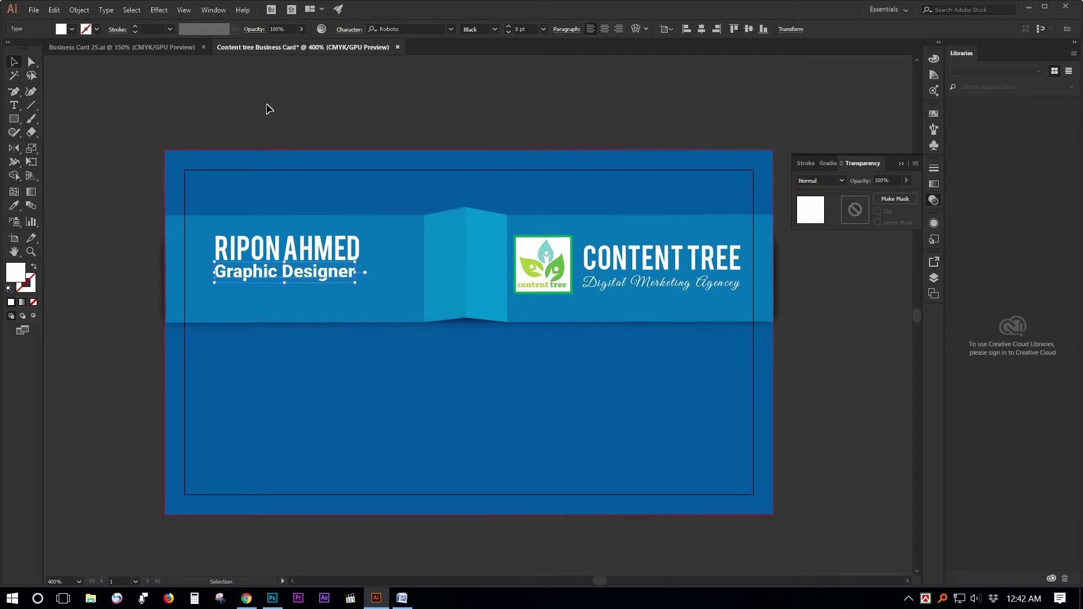
left_click(262, 361)
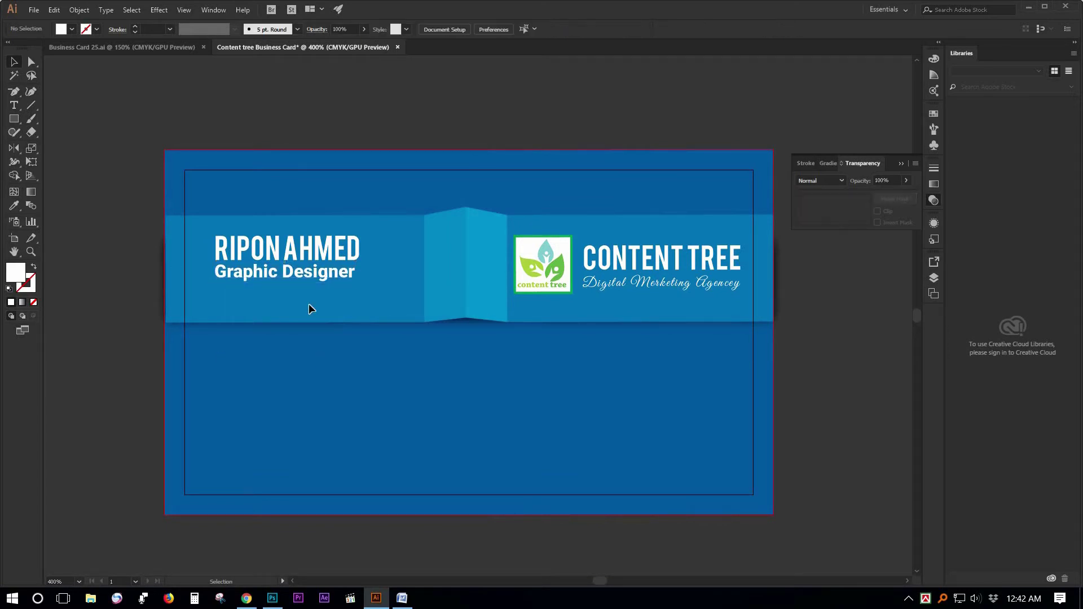
left_click(332, 254)
left_click(335, 257, "shift")
left_click_drag(339, 257, 351, 266)
left_click(111, 266)
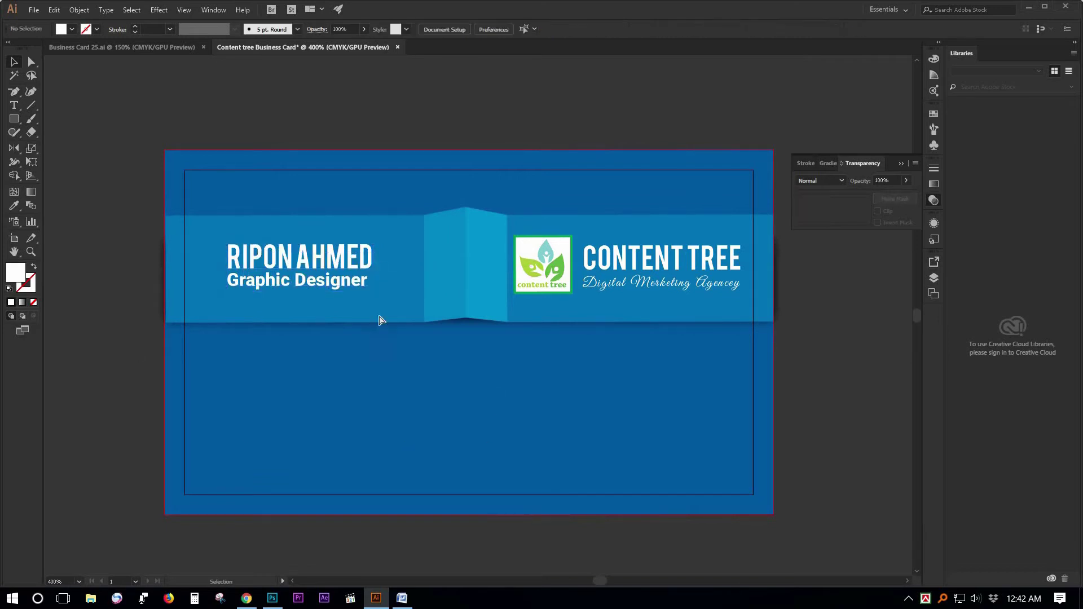
left_click(341, 288)
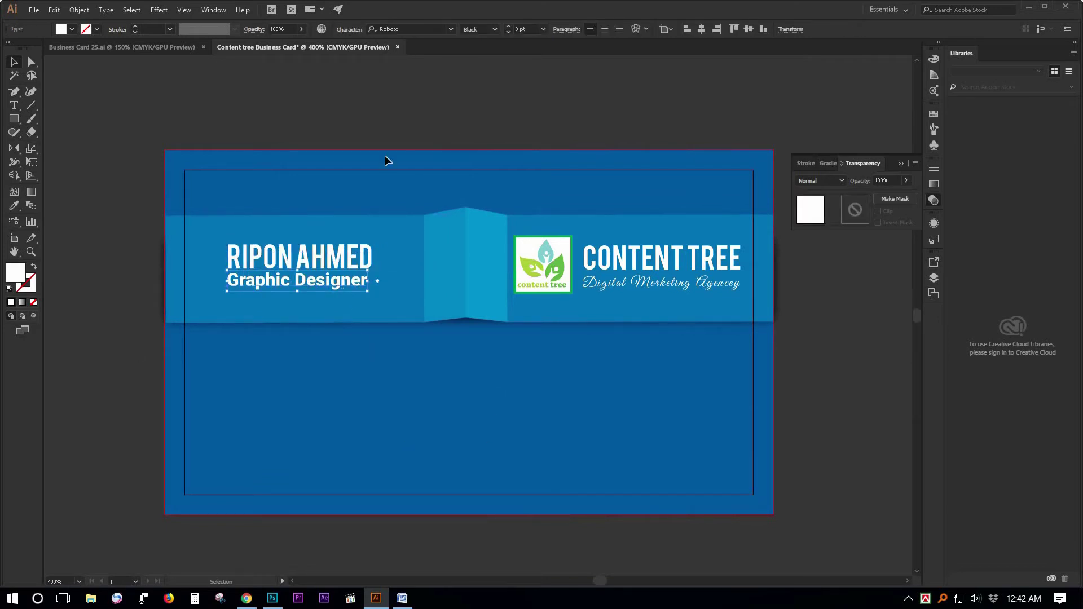
left_click(395, 325)
key("ctrl+minus")
left_click_drag(521, 341, 345, 330)
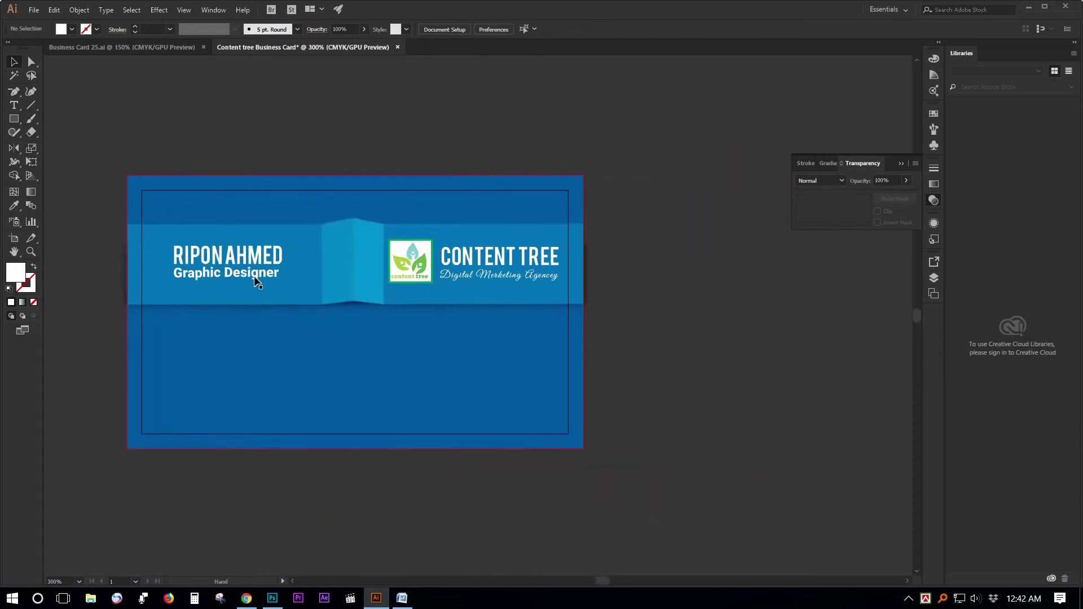
Shrink the subtitle to 6 pt, widen its letter spacing twice, then switch to Business Card 25.ai.
left_click(257, 276)
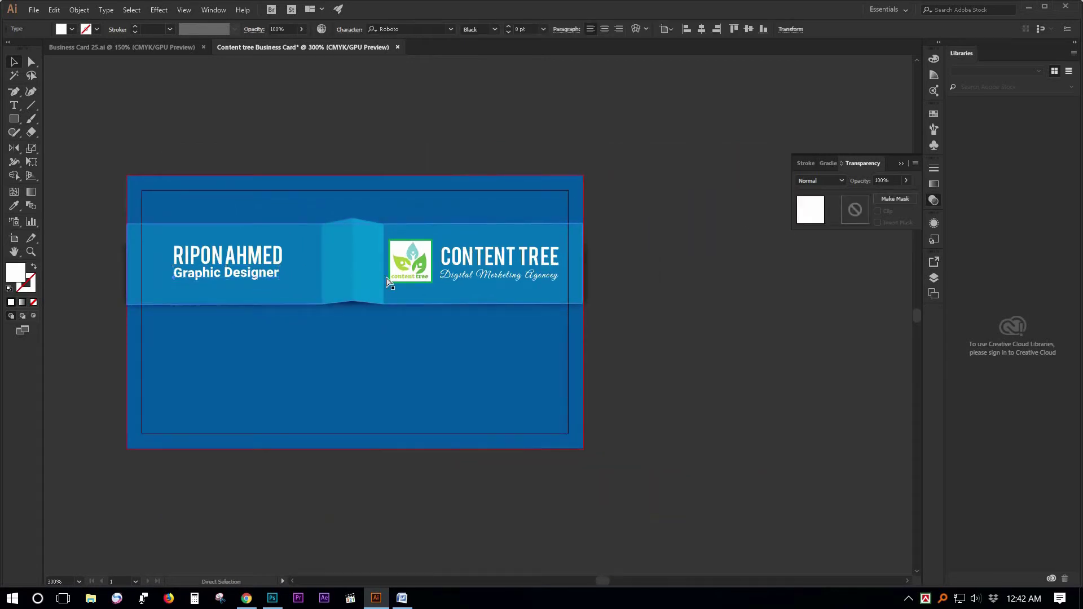
key("ctrl+shift+comma")
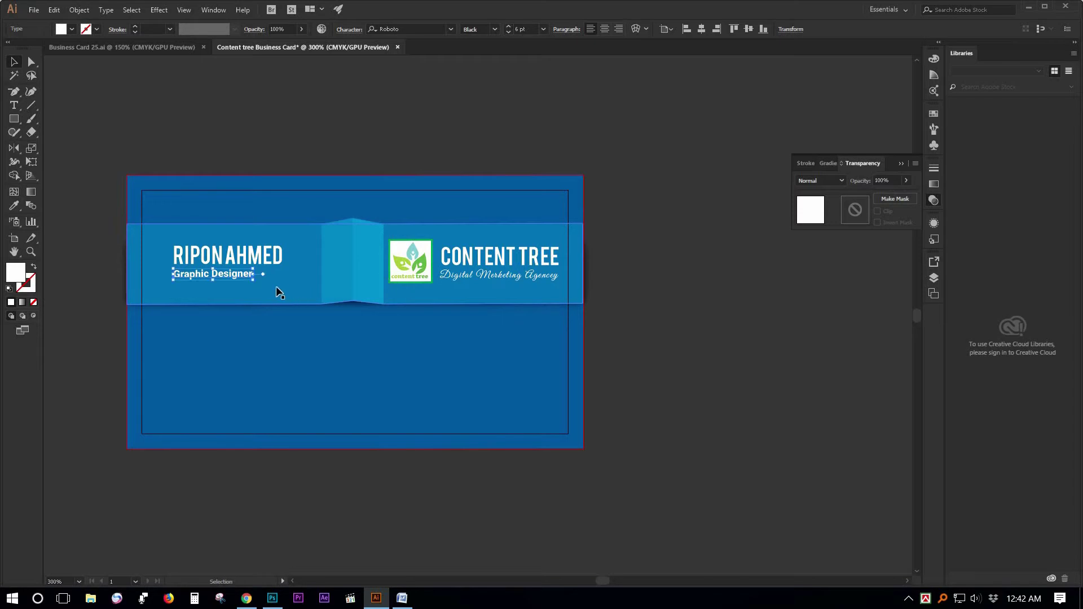
left_click_drag(269, 273, 281, 273)
key("ctrl+z")
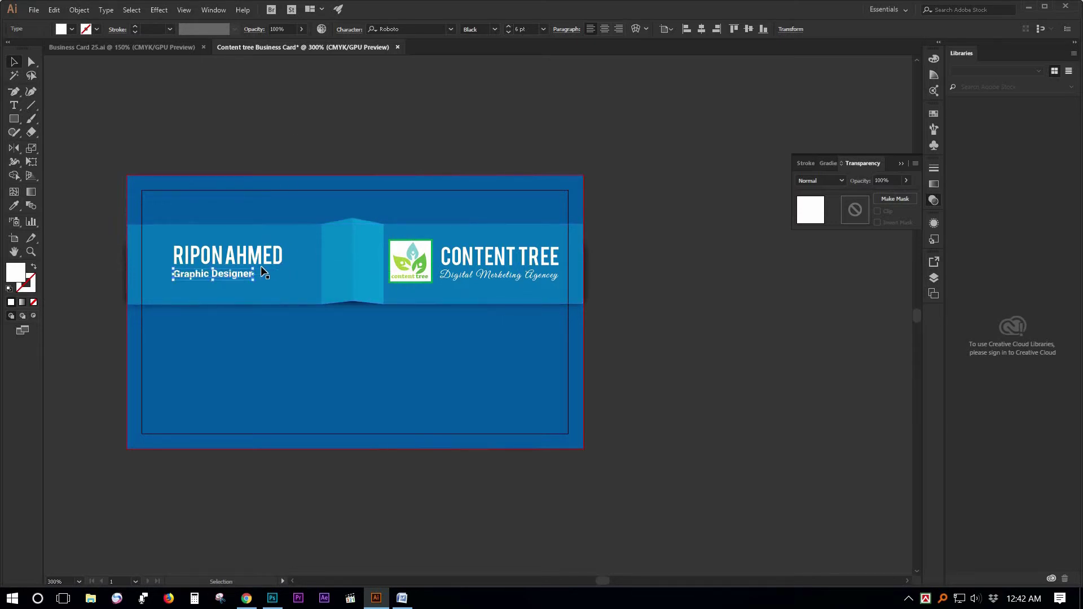
double_click(226, 270)
key("ctrl+a")
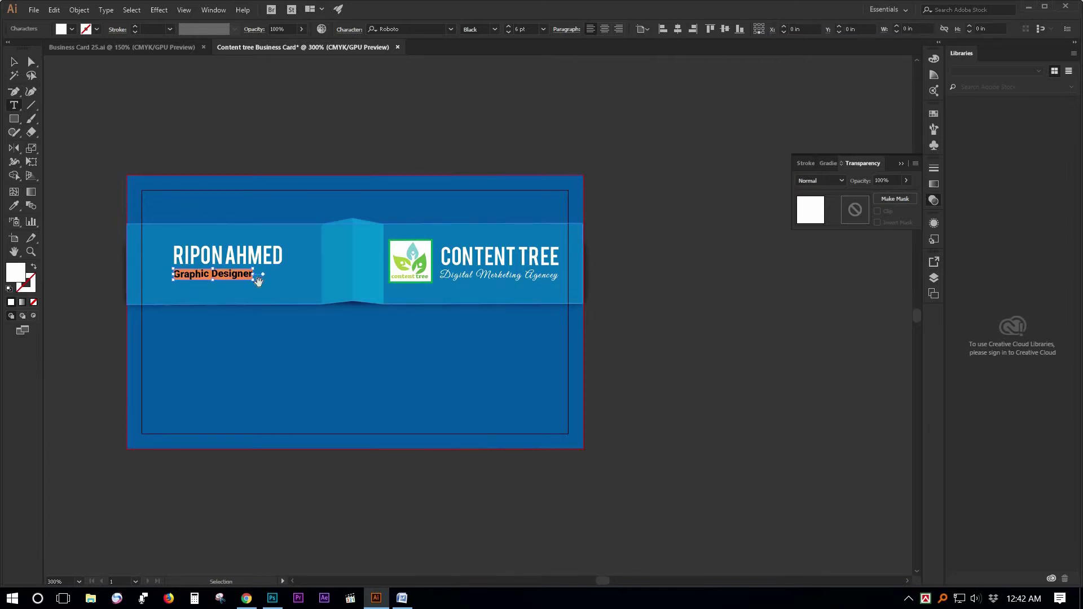
key("alt+Right")
key("alt+Right")
key("alt+Right")
key("alt+Right")
key("alt+Right")
key("alt+Right")
key("alt+Right")
key("alt+Right")
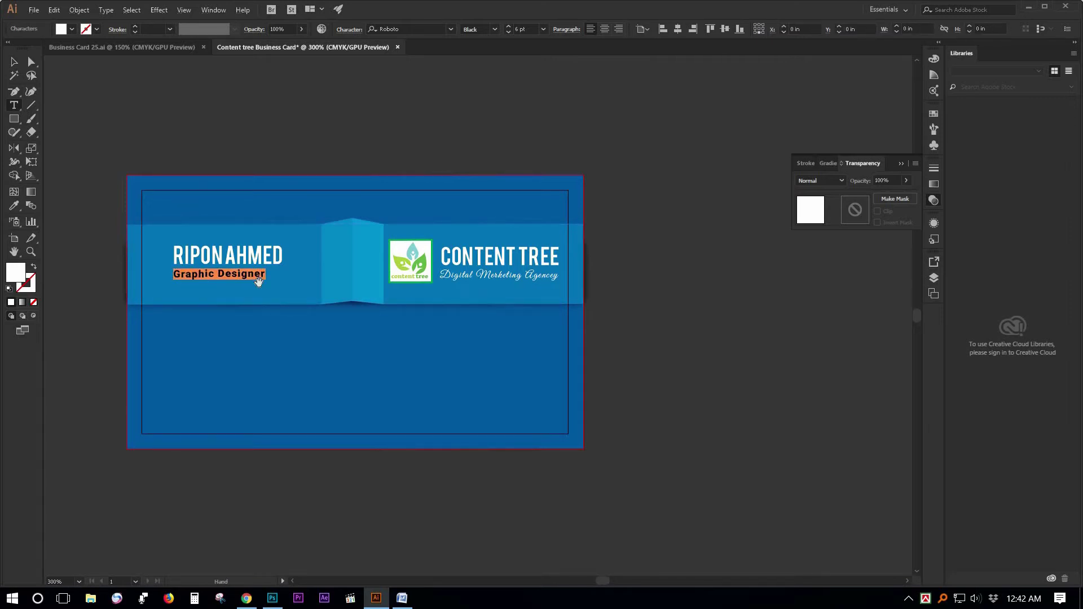
key("alt+Right")
key("alt+Right")
key("Escape")
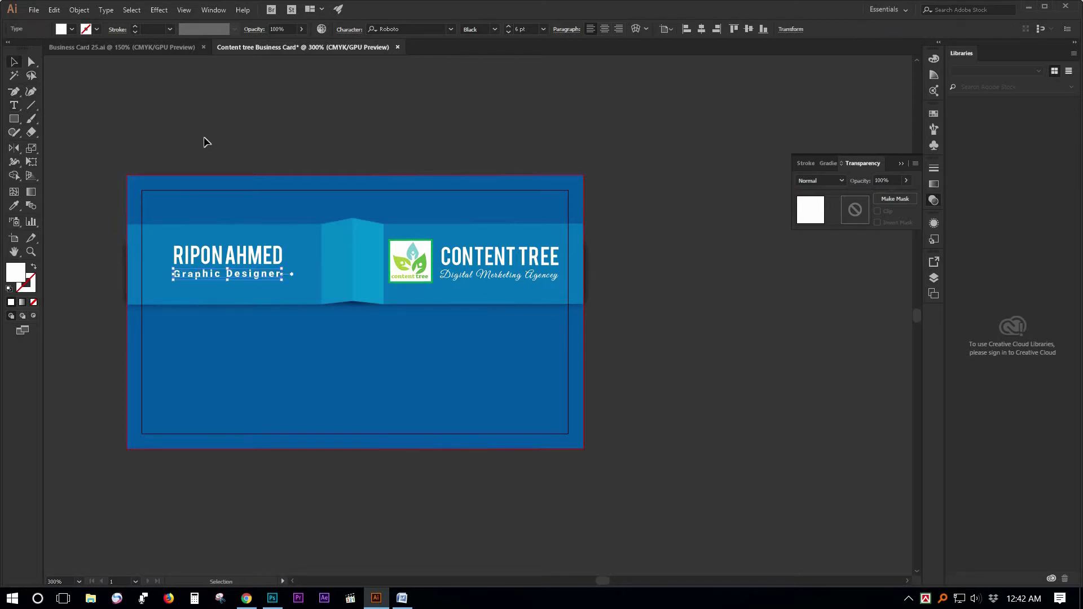
left_click(621, 418)
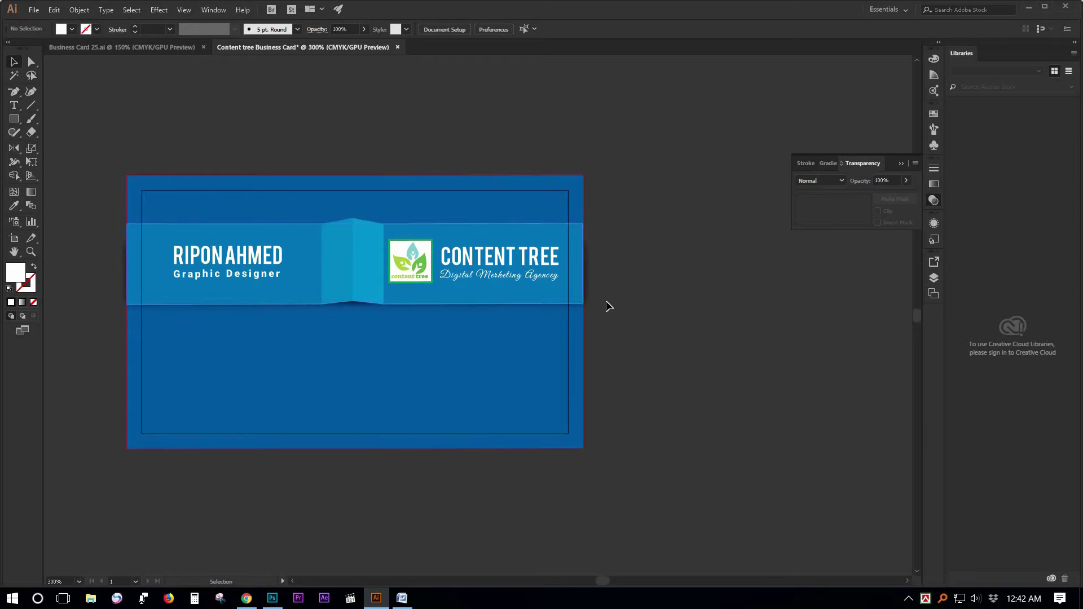
left_click(130, 47)
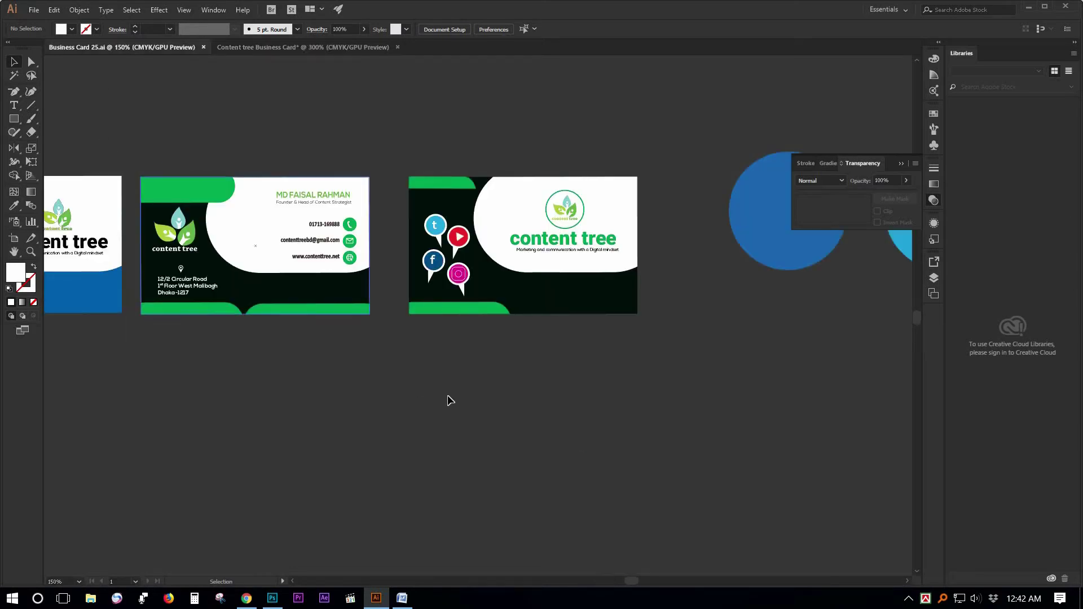
Select the phone, email and web icons in Business Card 25.ai, copy them and group them.
left_click(351, 226)
left_click(352, 243, "shift")
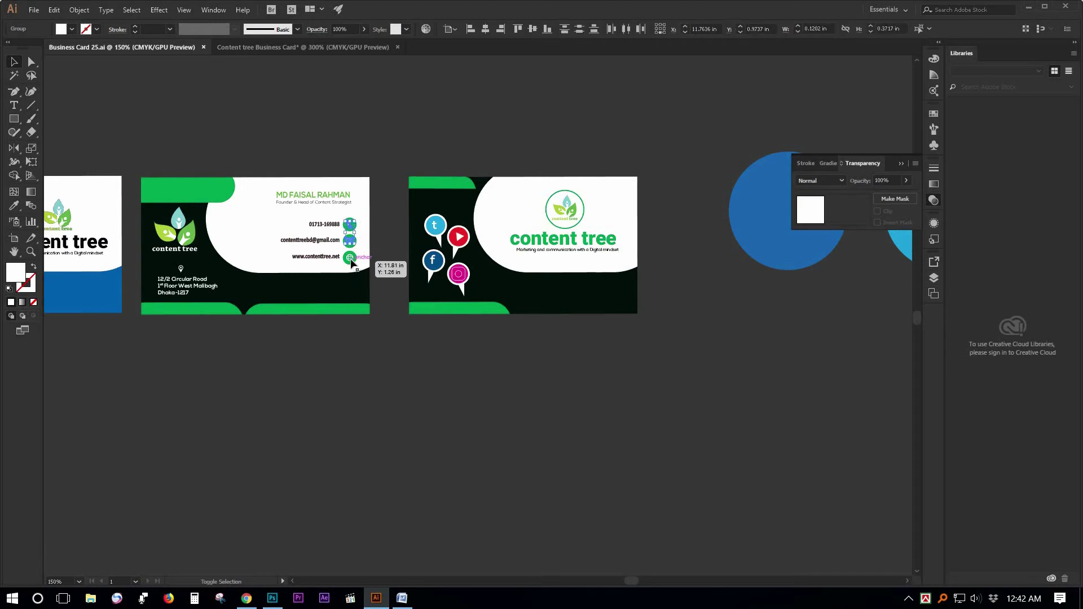
left_click_drag(383, 311, 399, 336)
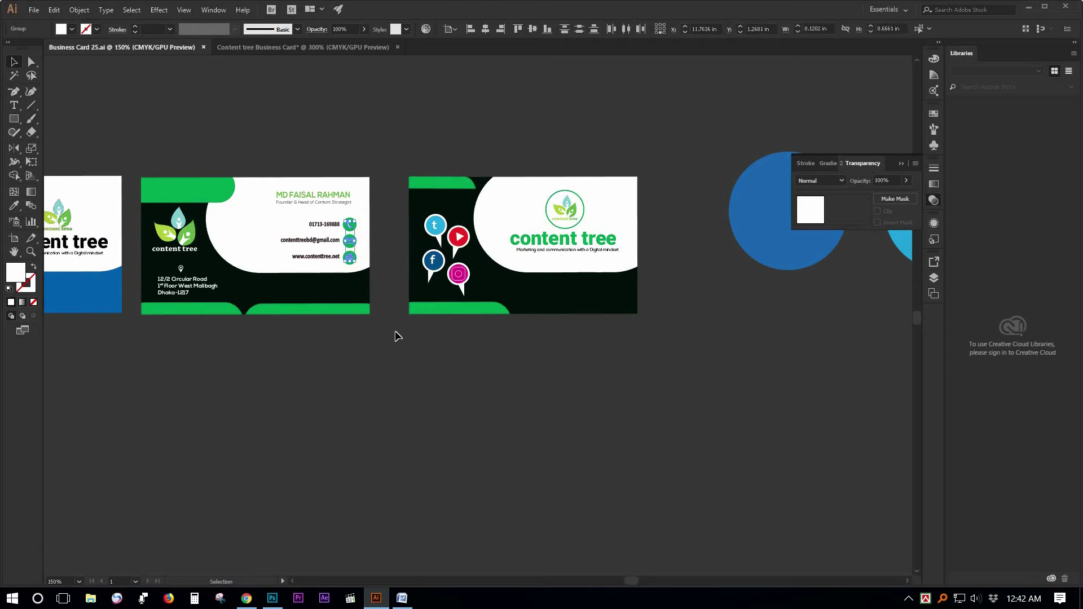
left_click(79, 10)
mouse_move(54, 9)
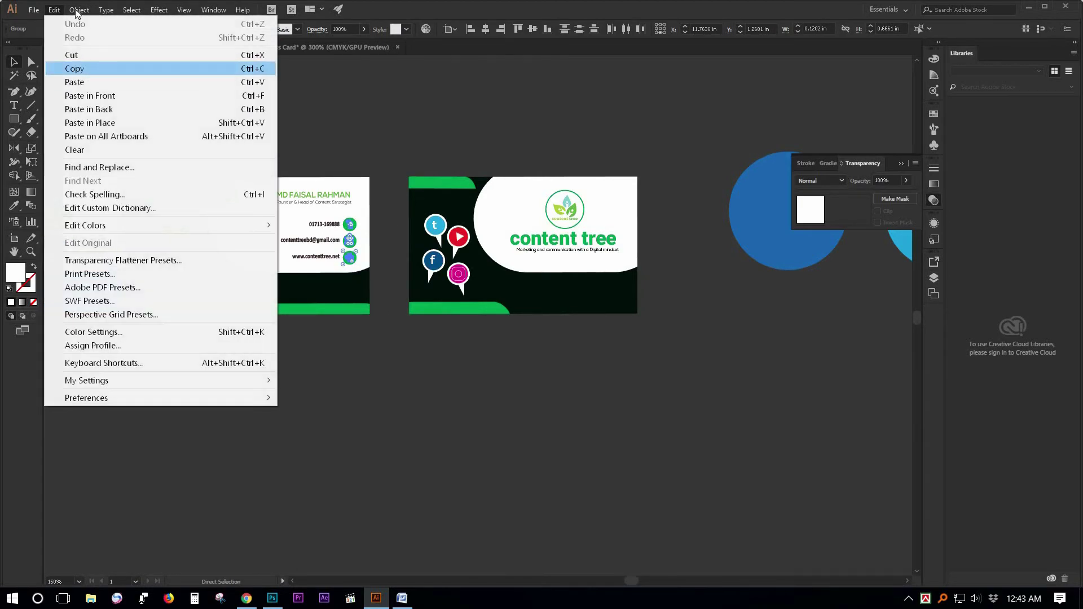
left_click(76, 70)
left_click(79, 10)
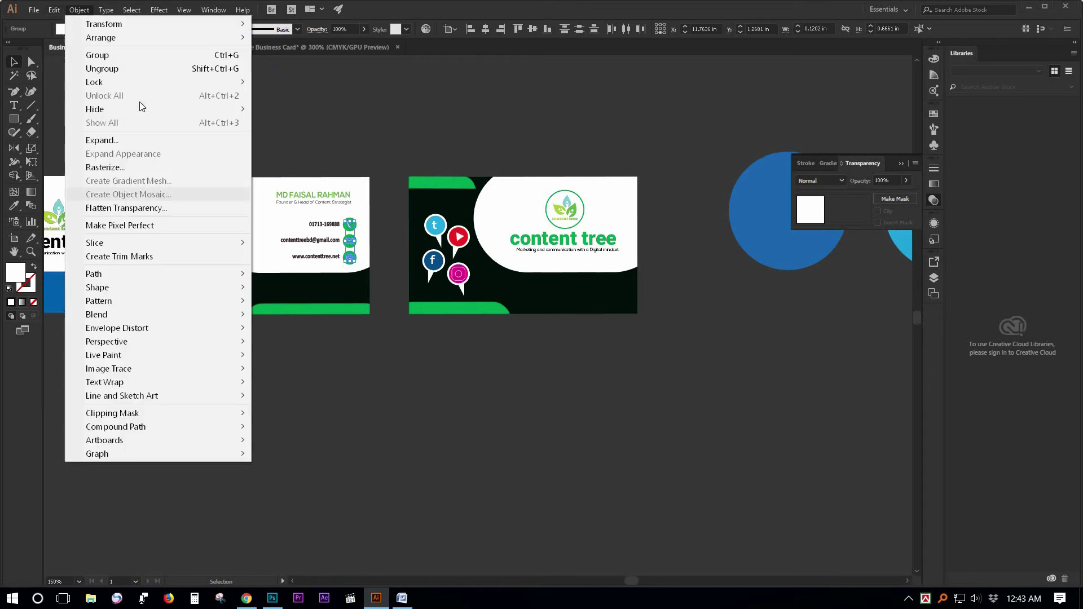
left_click(128, 55)
left_click(132, 10)
Paste the three icons into the Content tree card document and move them beside the blue card.
left_click(323, 49)
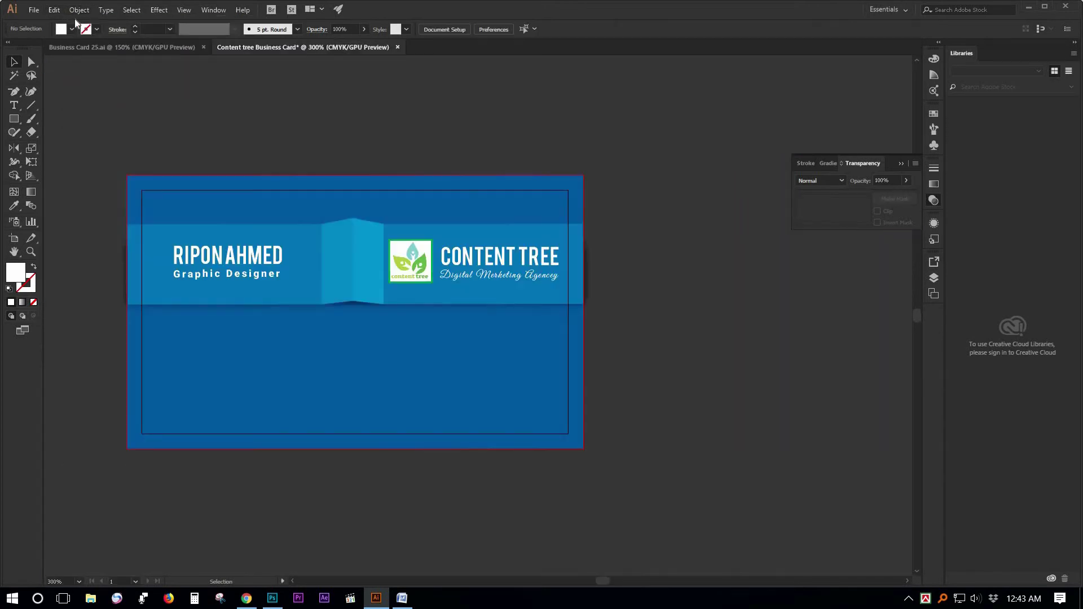
left_click(74, 10)
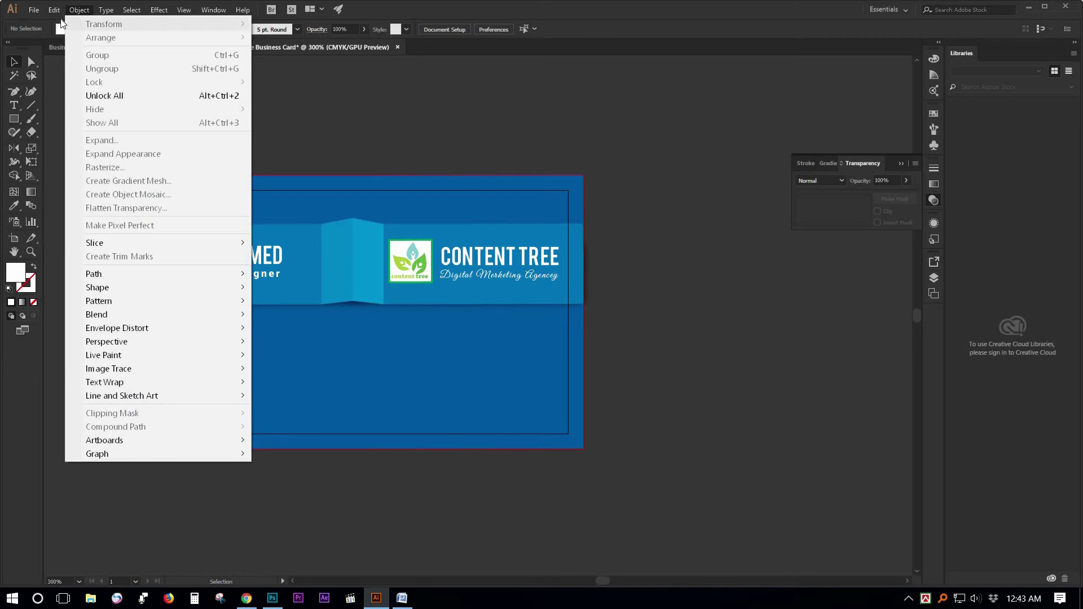
mouse_move(54, 9)
left_click(90, 96)
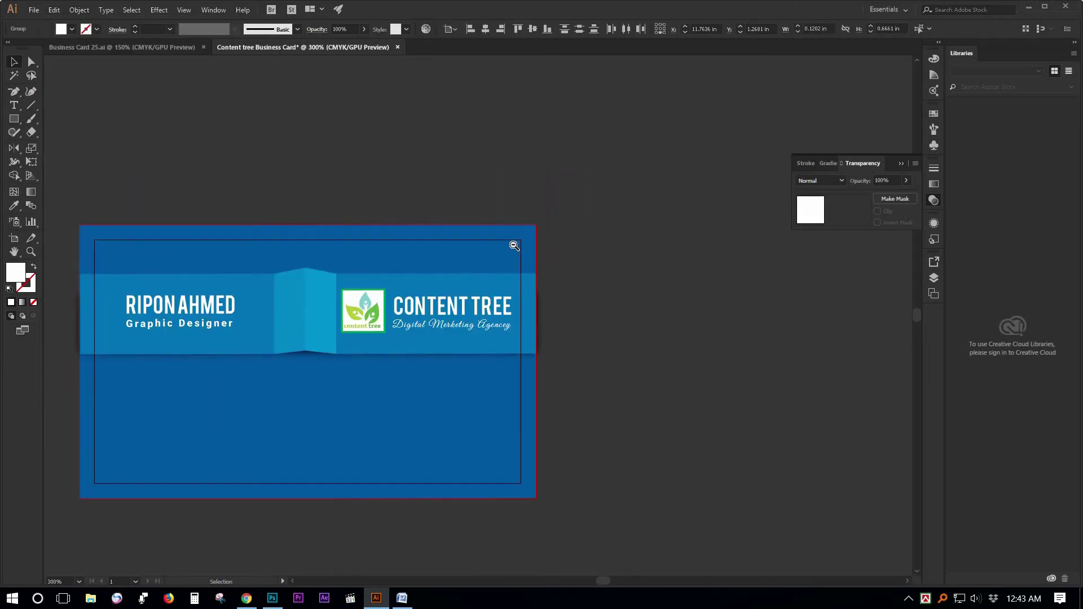
left_click(496, 266, "ctrl+alt")
left_click(497, 265, "ctrl+alt")
left_click_drag(417, 302, 563, 178)
left_click(358, 215, "ctrl+alt")
left_click(357, 215, "ctrl+alt")
left_click(357, 215, "ctrl+alt")
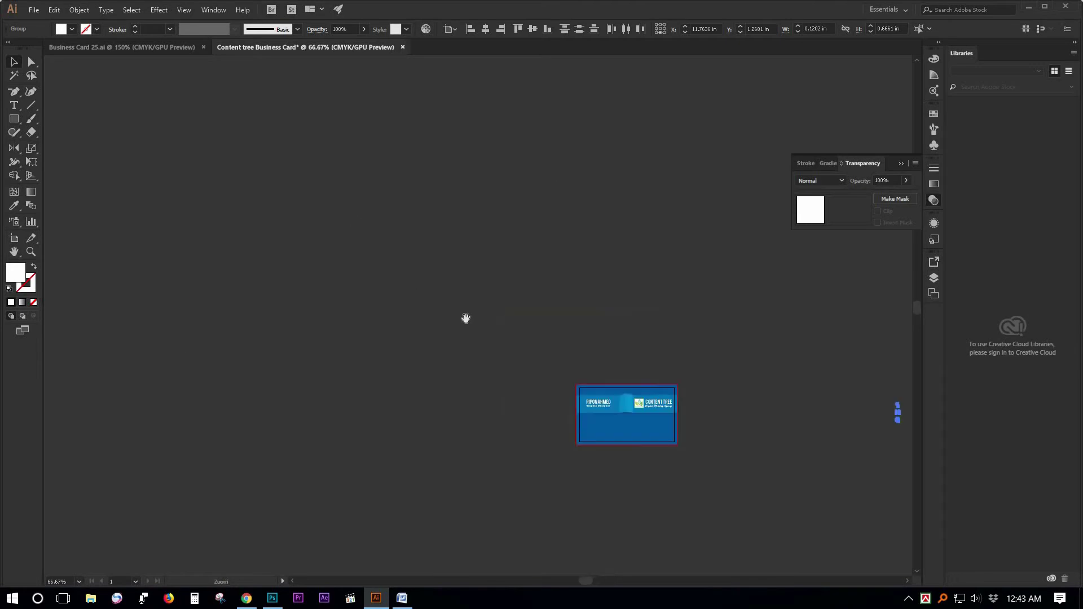
left_click_drag(593, 415, 272, 205)
left_click(550, 293, "ctrl")
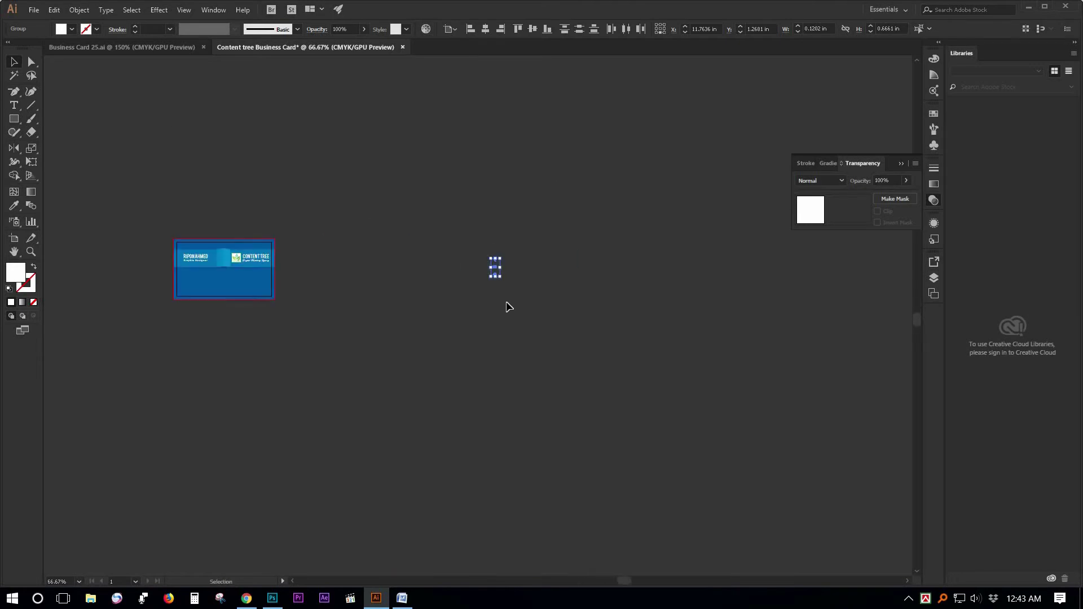
left_click_drag(496, 266, 310, 272)
Zoom in and recentre the view on the blue card and pasted icons.
key("ctrl+equal")
key("ctrl+equal")
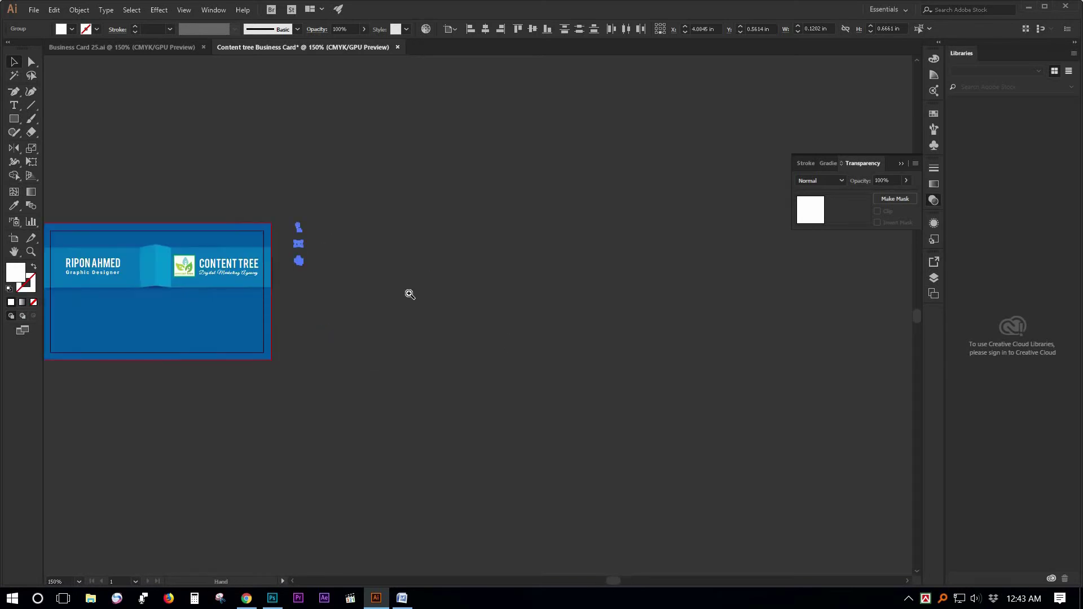
left_click_drag(167, 163, 387, 196)
left_click_drag(438, 256, 529, 517)
left_click_drag(472, 543, 441, 326)
left_click_drag(339, 102, 404, 245)
left_click_drag(310, 252, 351, 228)
left_click(720, 296)
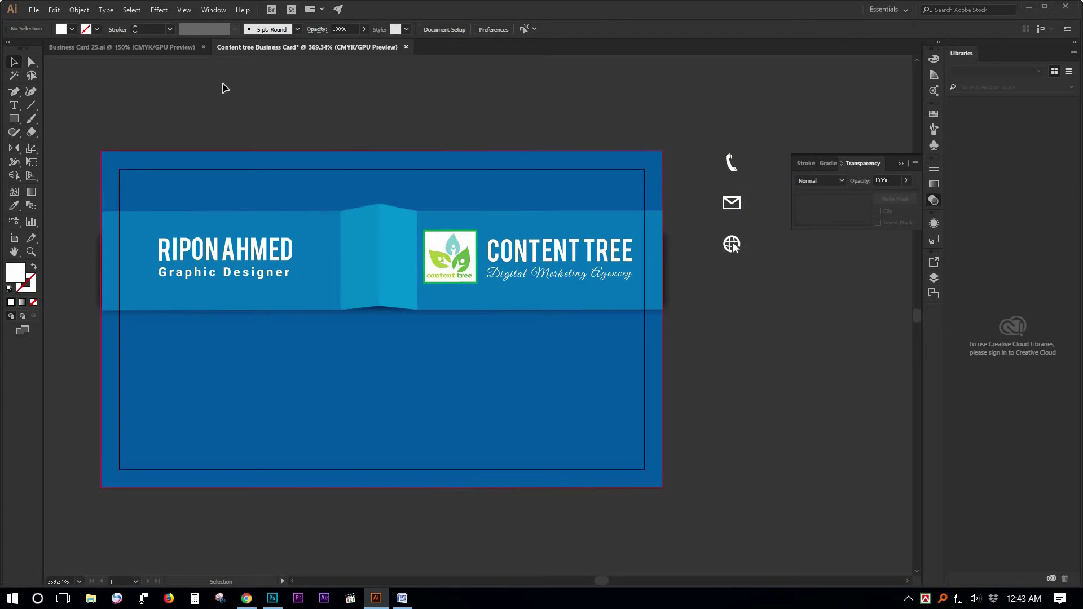
Copy the location pin icon from Business Card 25.ai and paste it beside the blue card.
left_click(165, 50)
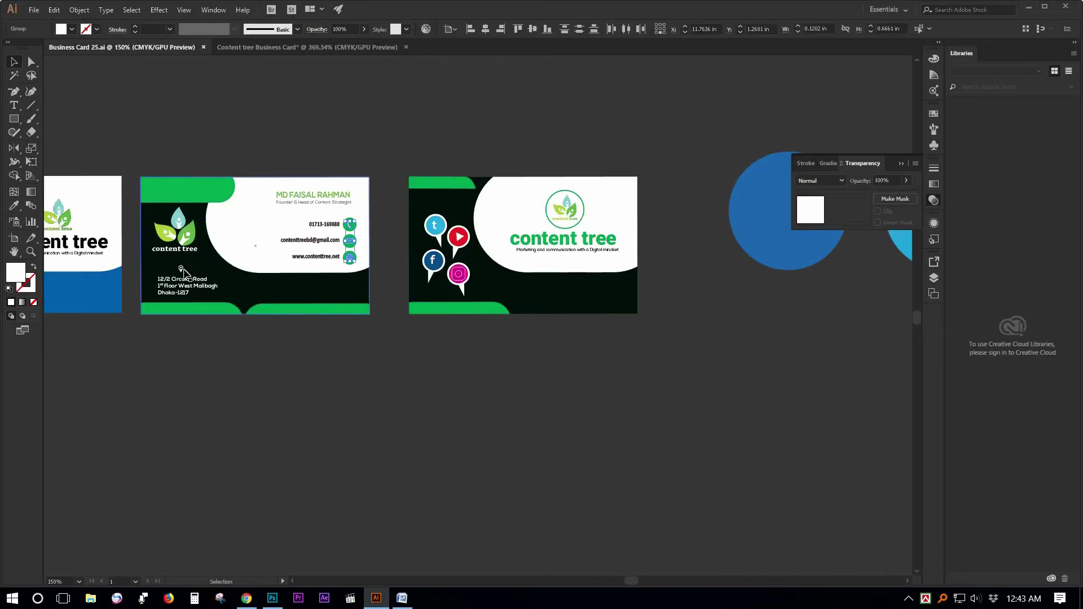
left_click(183, 271)
left_click(54, 10)
left_click(76, 68)
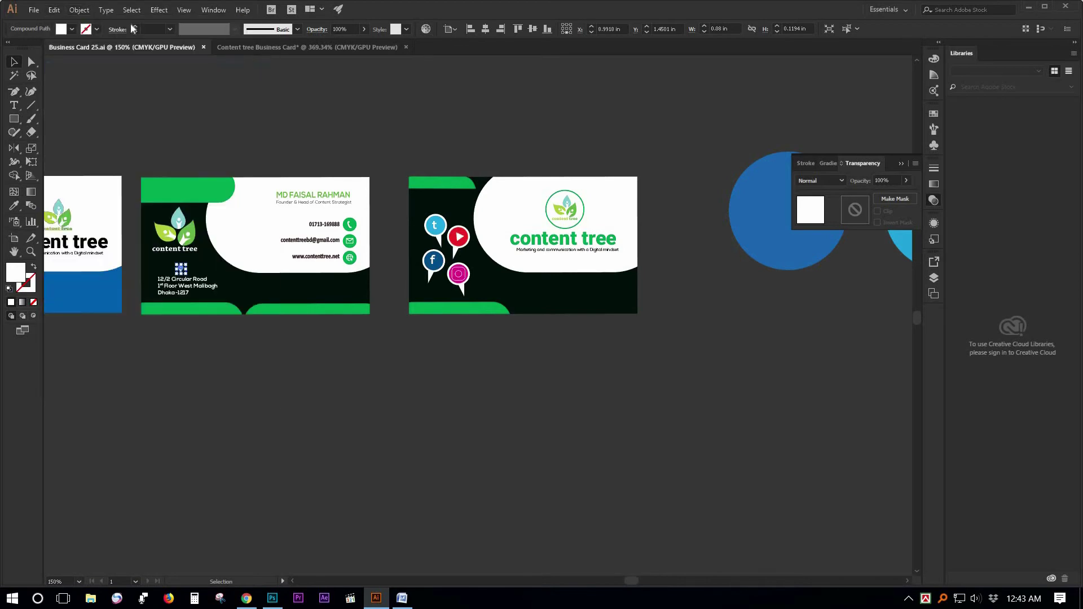
left_click(243, 47)
left_click(80, 11)
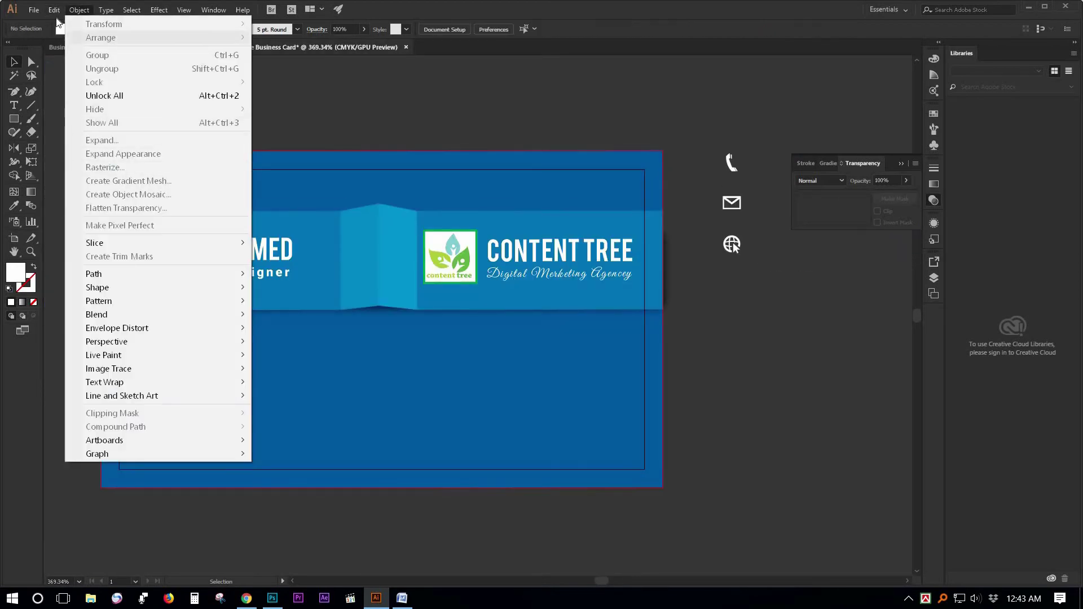
mouse_move(55, 11)
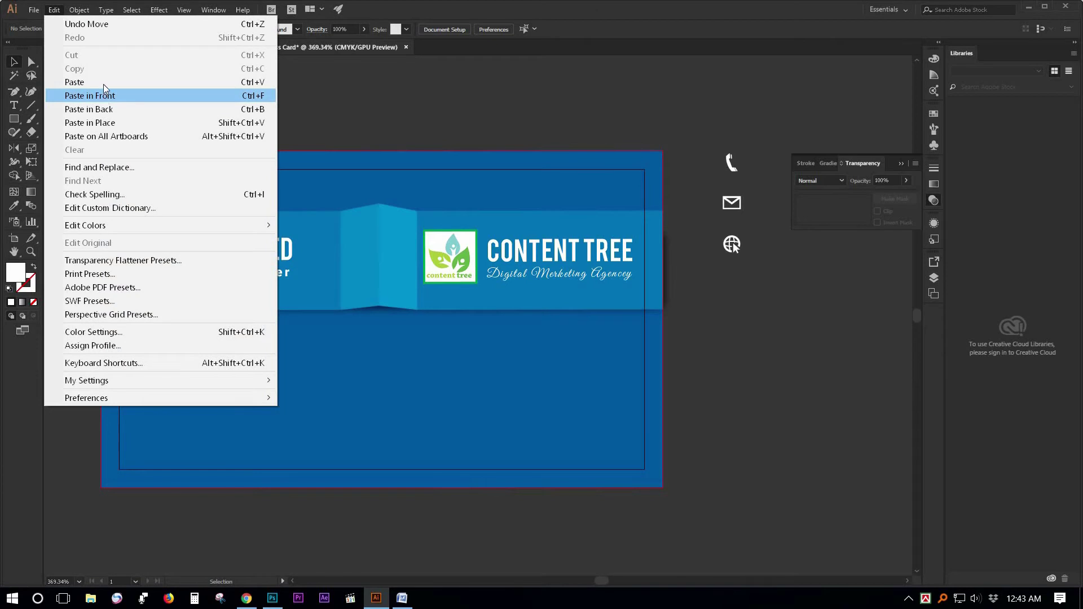
left_click(84, 82)
left_click_drag(478, 317, 743, 337)
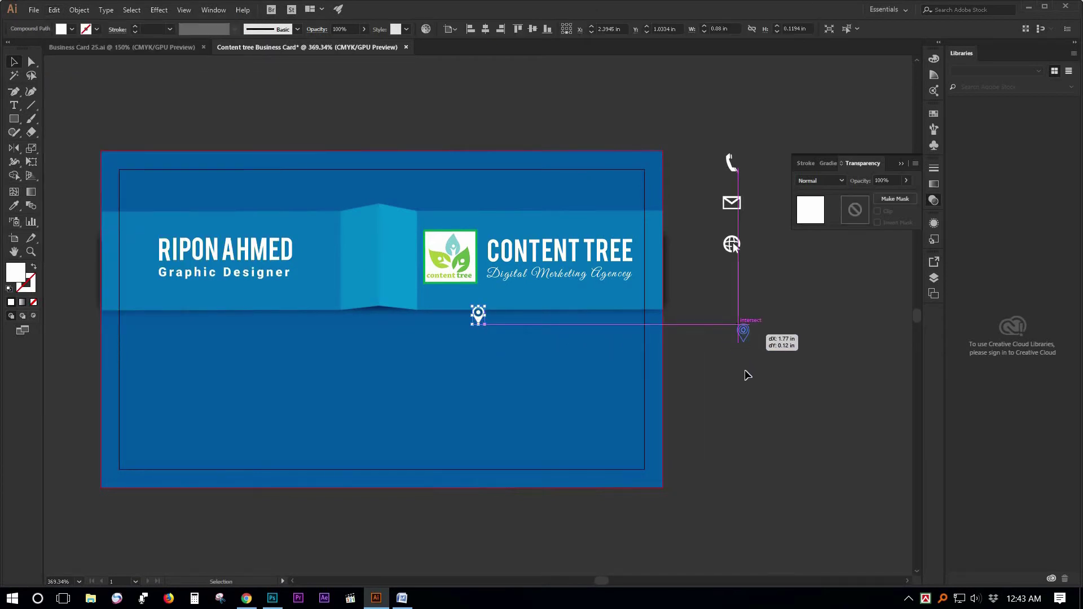
left_click_drag(748, 376, 747, 375)
left_click(717, 355)
left_click_drag(600, 333, 593, 304)
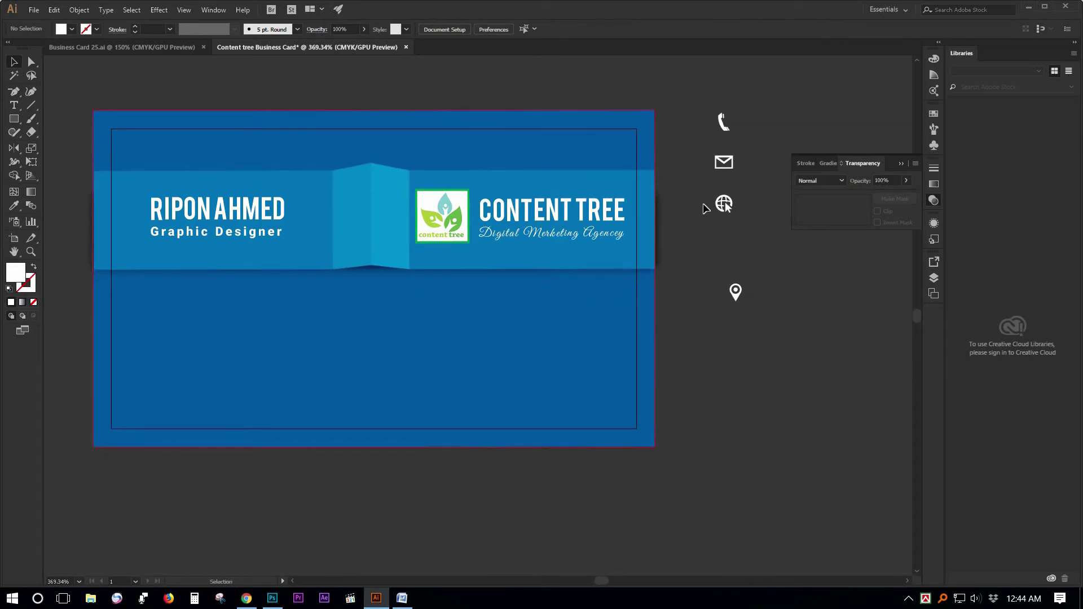
Stack the phone, mail and globe icons in a left column below the ribbon, deleting leftover copies.
left_click_drag(724, 123, 661, 228)
left_click_drag(303, 346, 145, 311)
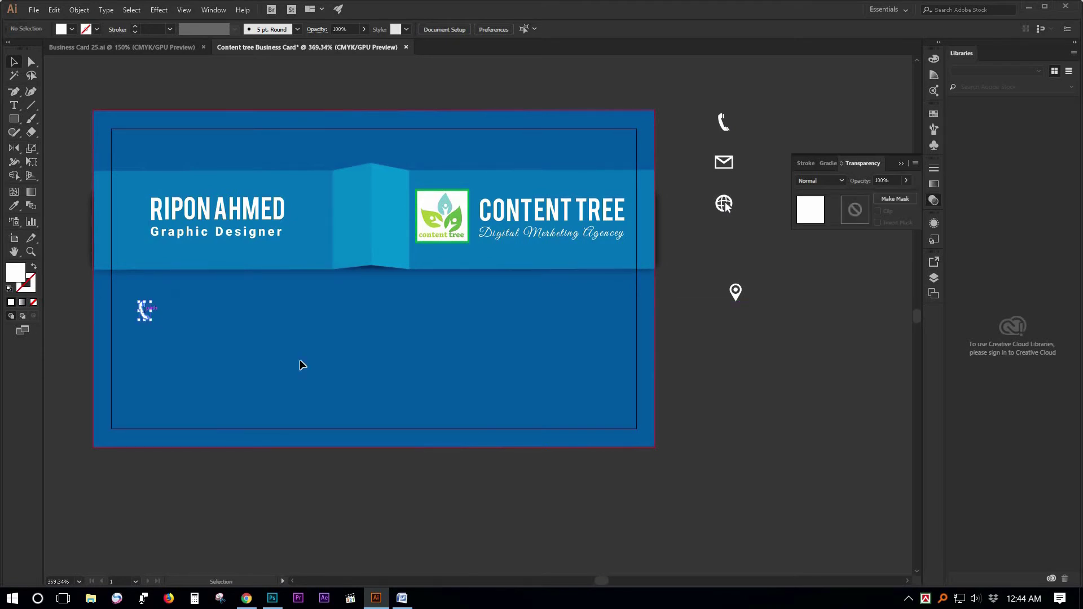
left_click(727, 127)
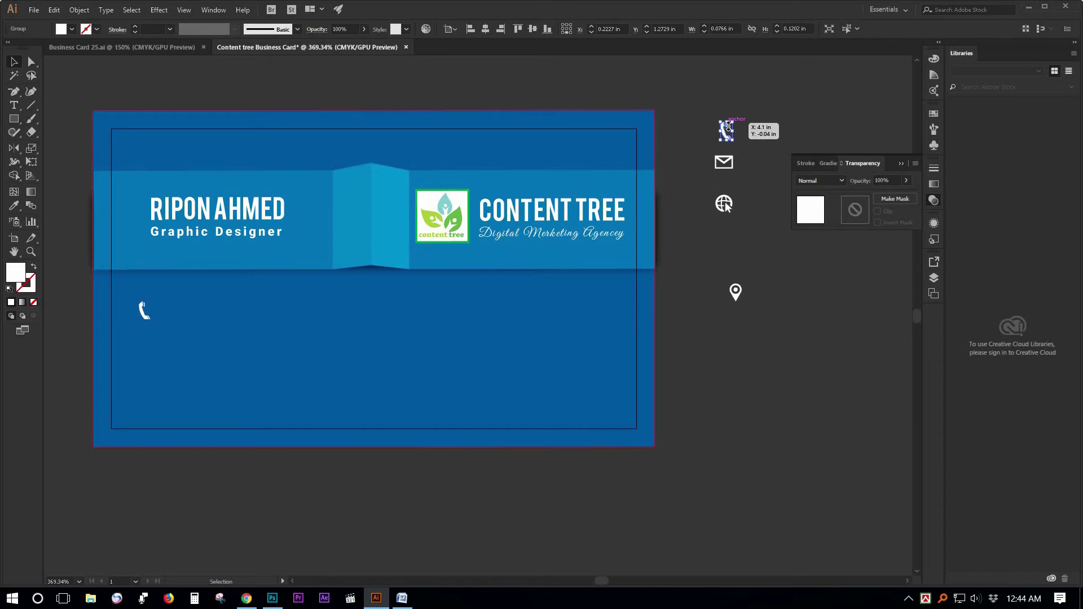
key("Delete")
left_click(726, 162)
left_click_drag(725, 162, 146, 349)
left_click_drag(725, 203, 139, 381)
left_click_drag(718, 136, 739, 221)
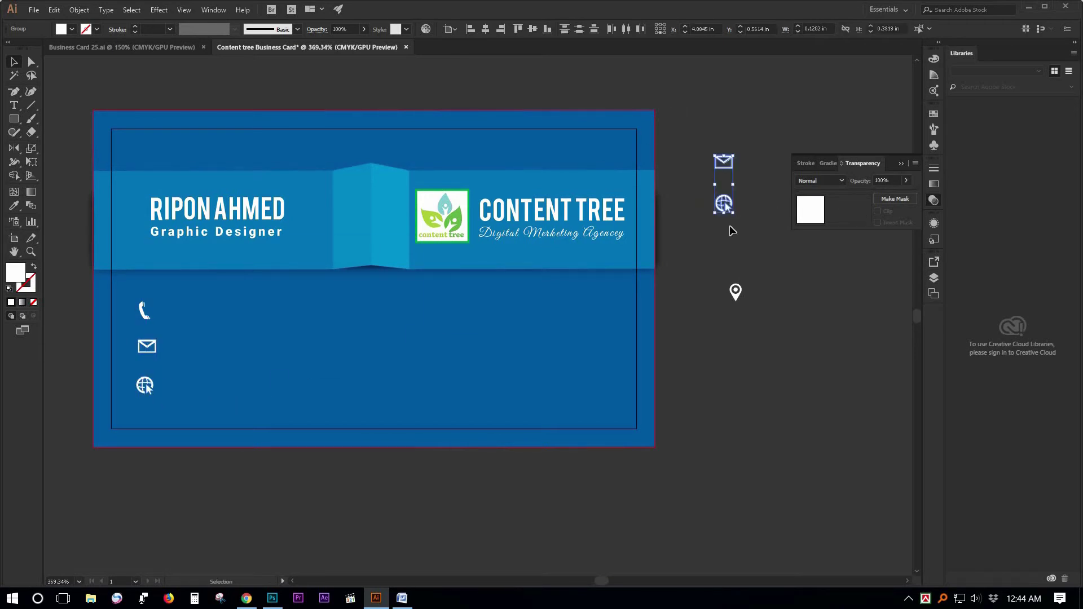
key("Delete")
left_click(275, 341, "ctrl")
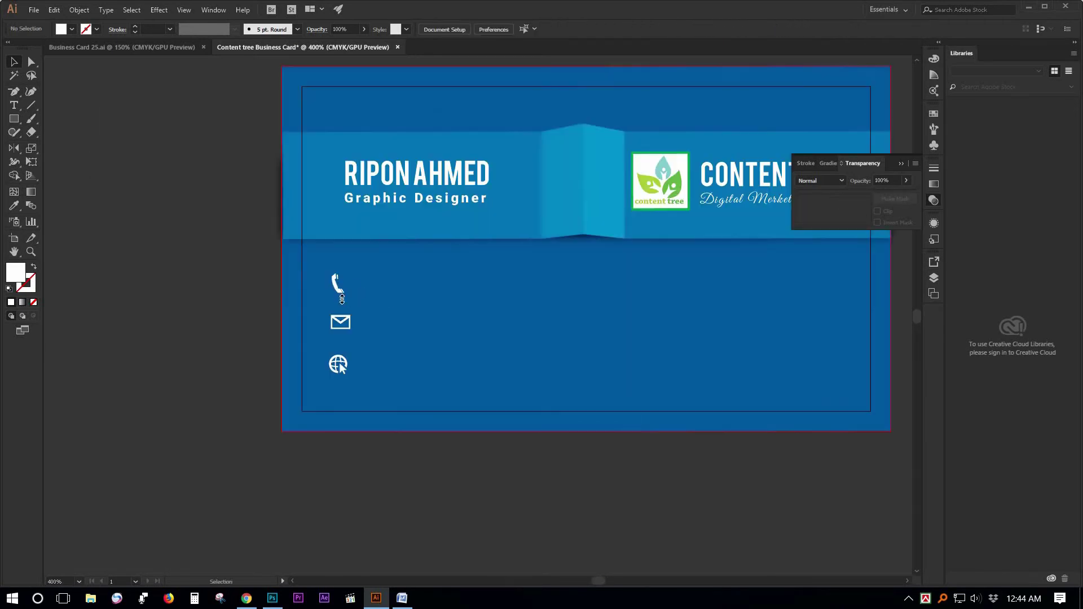
left_click(338, 284)
Draw a small circle beside the phone icon and fill it with the logo green.
left_click(107, 216)
left_click_drag(15, 118, 59, 134)
scroll(292, 264, "up", 1)
left_click_drag(380, 280, 421, 320)
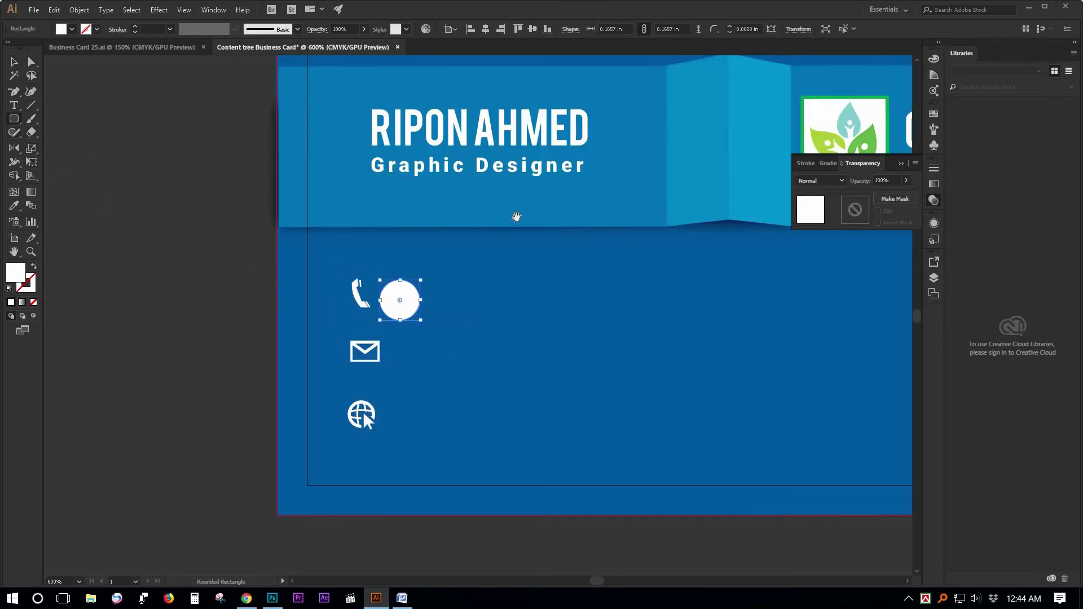
left_click_drag(198, 208, 87, 196)
left_click(14, 206)
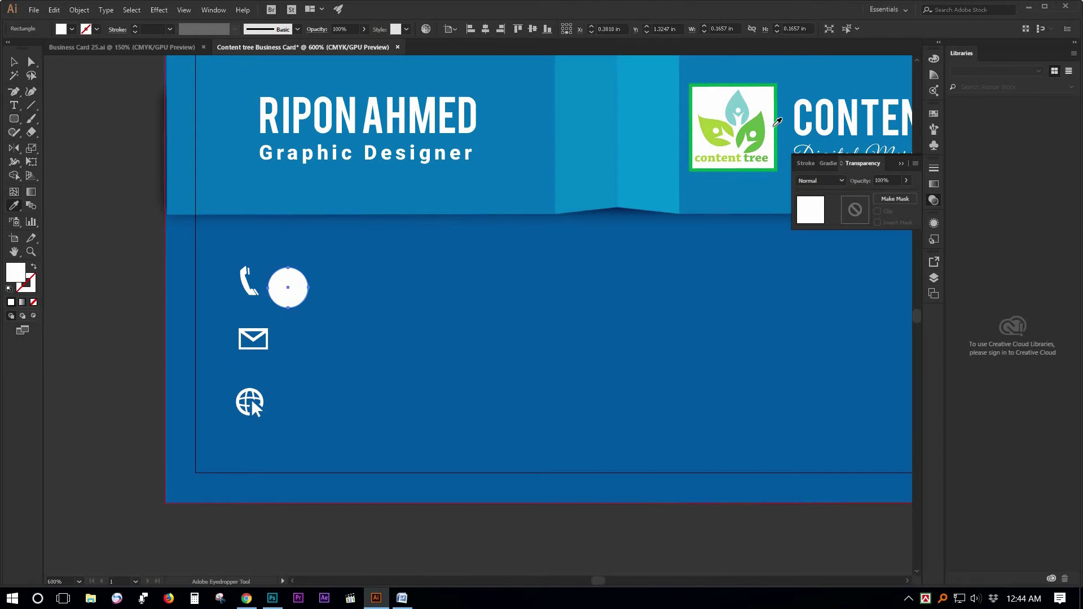
left_click(761, 127)
Give the green circle a white 0.5 pt outline.
left_click(14, 64)
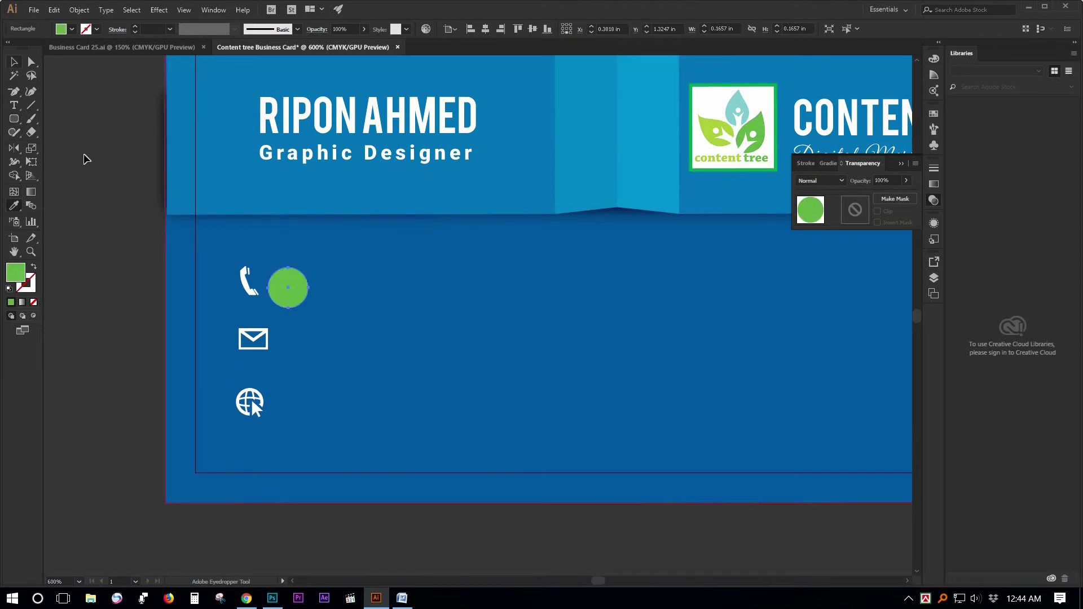
left_click(232, 285)
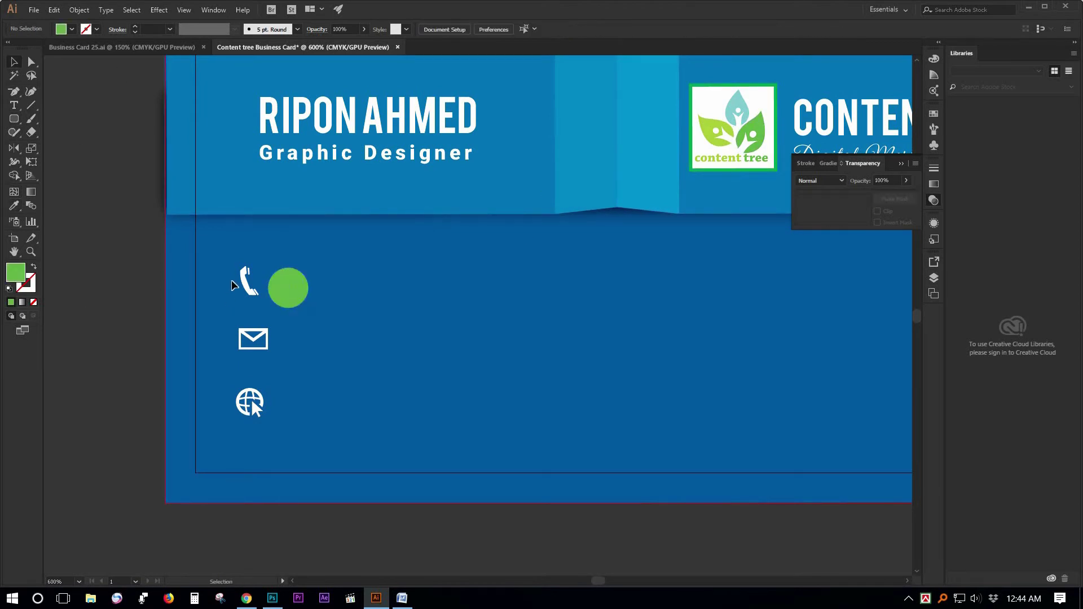
left_click(300, 285)
left_click(97, 30)
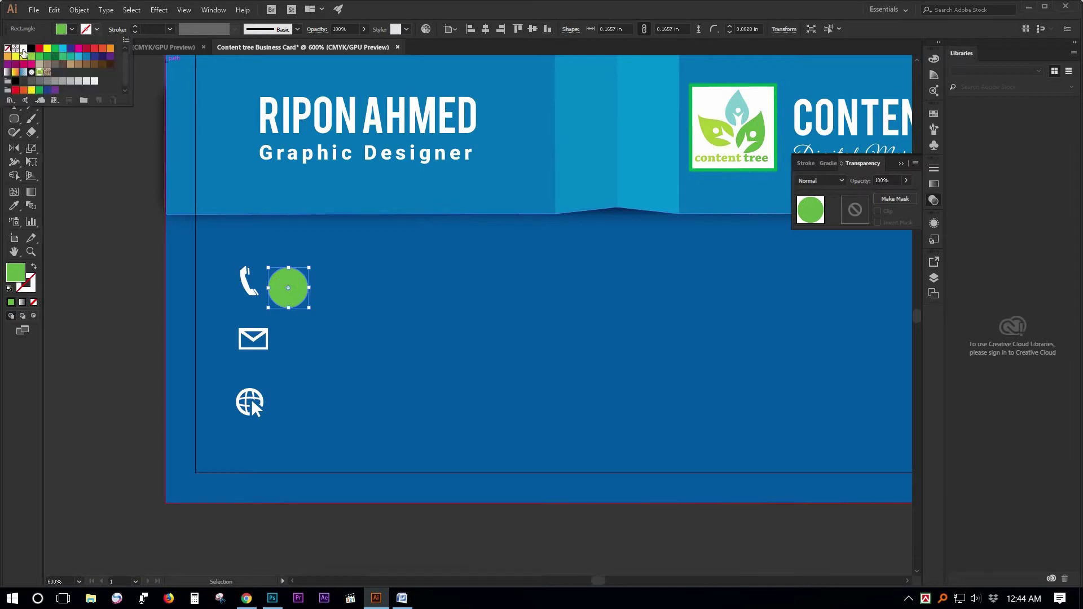
left_click(23, 49)
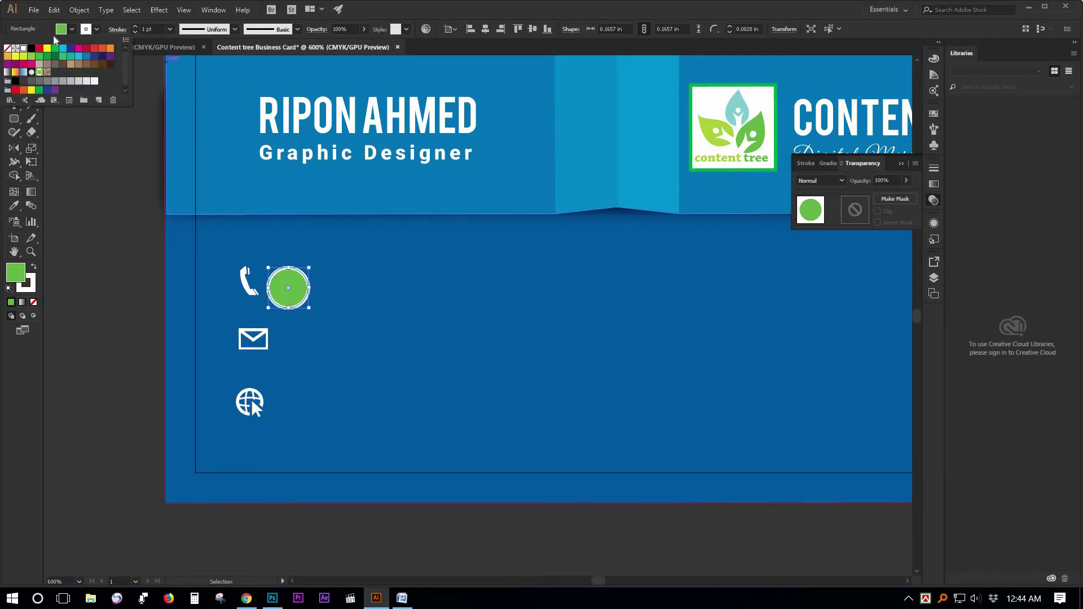
left_click(149, 28)
type(".5")
key("Return")
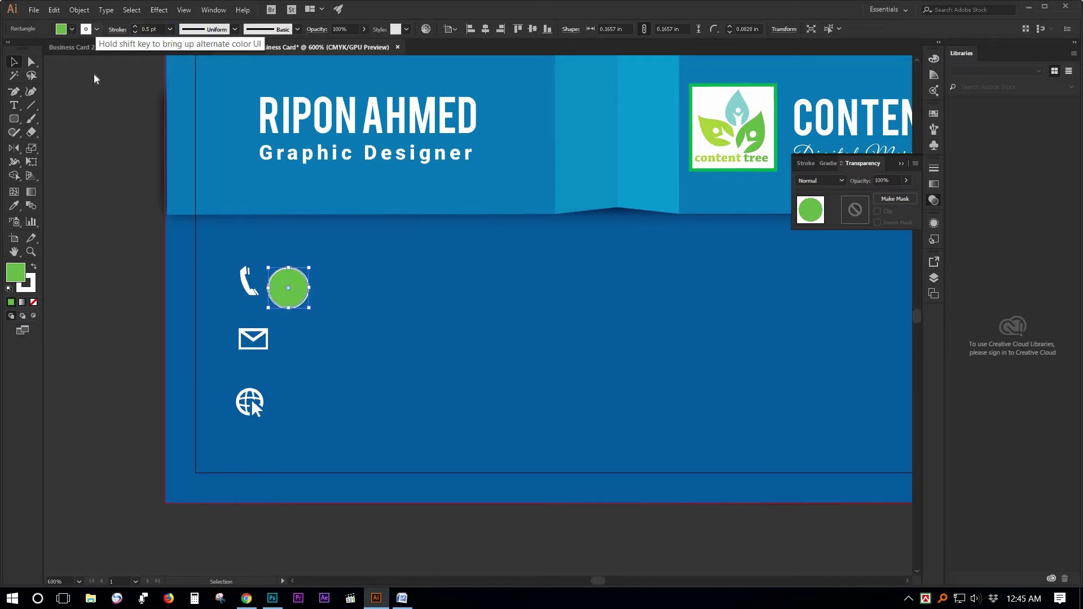
Place the phone icon in front of the green circle and group them into a badge.
left_click(182, 234)
left_click_drag(251, 287, 290, 294)
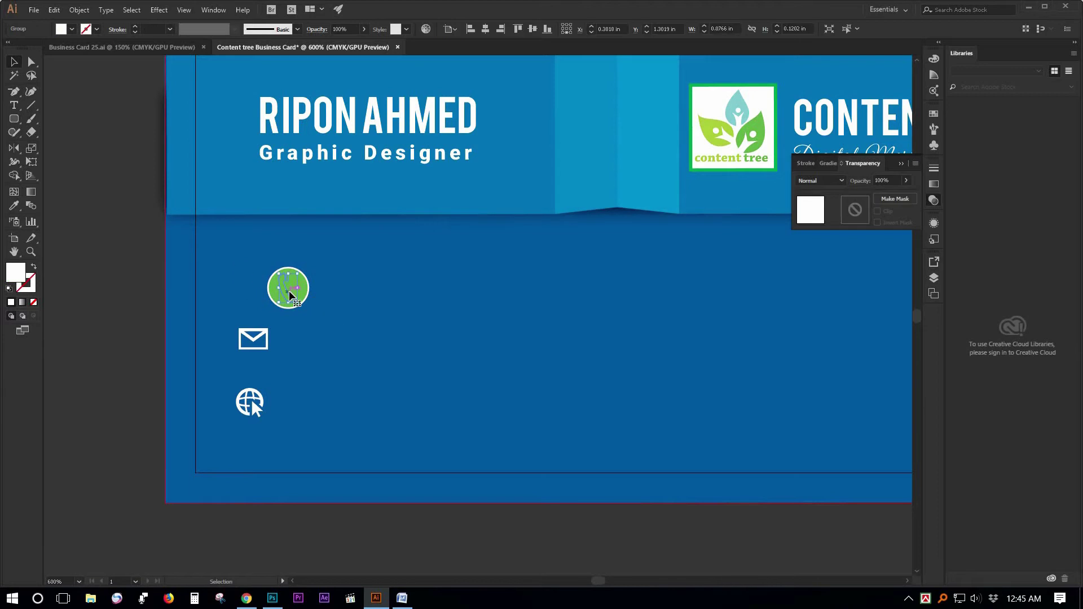
right_click(289, 292)
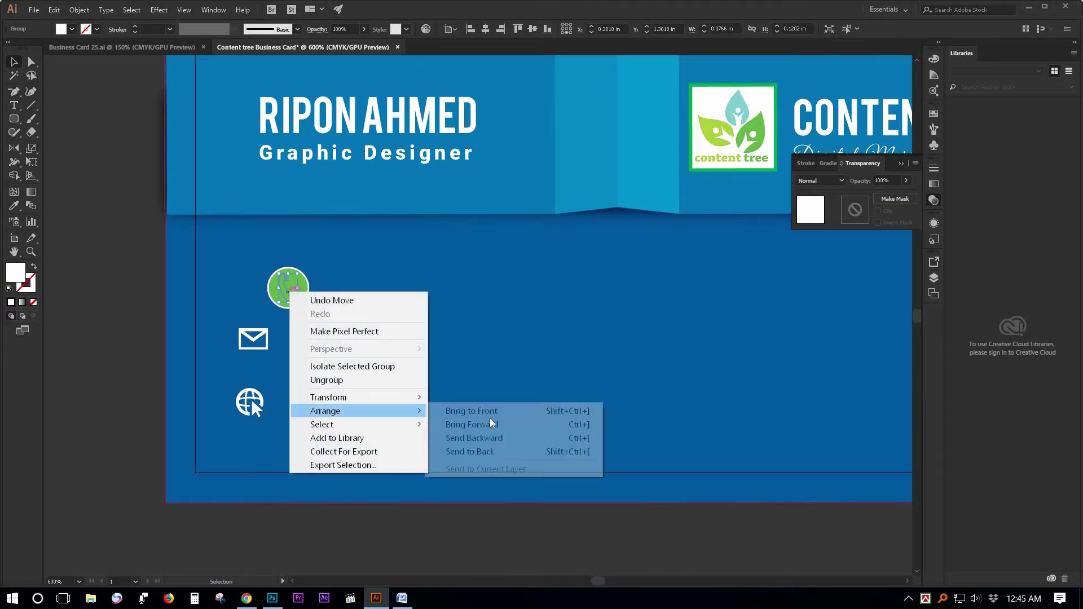
left_click(489, 423)
right_click(286, 293)
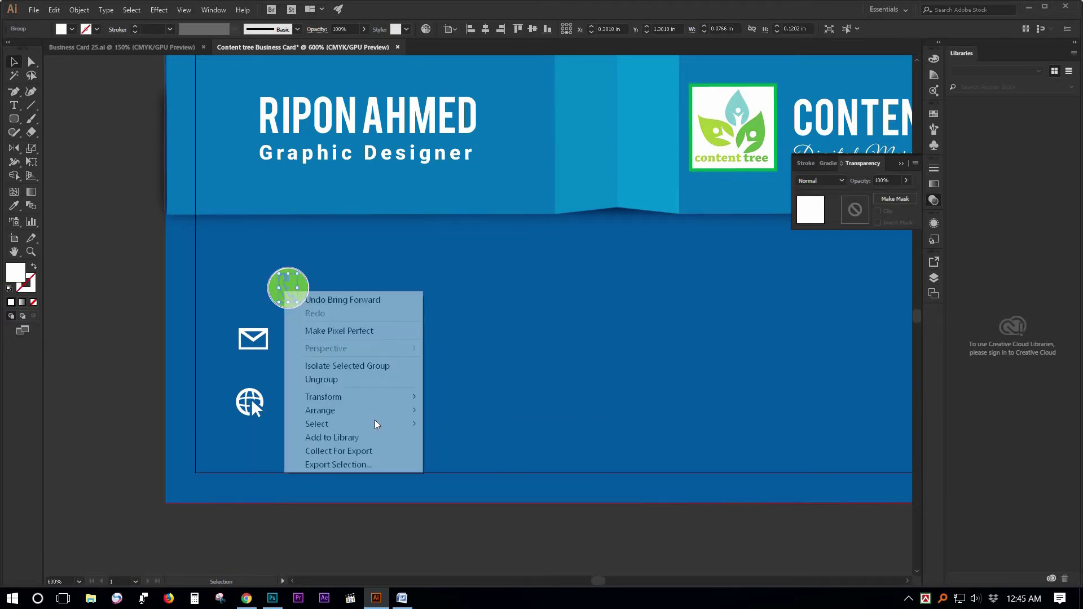
left_click(458, 412)
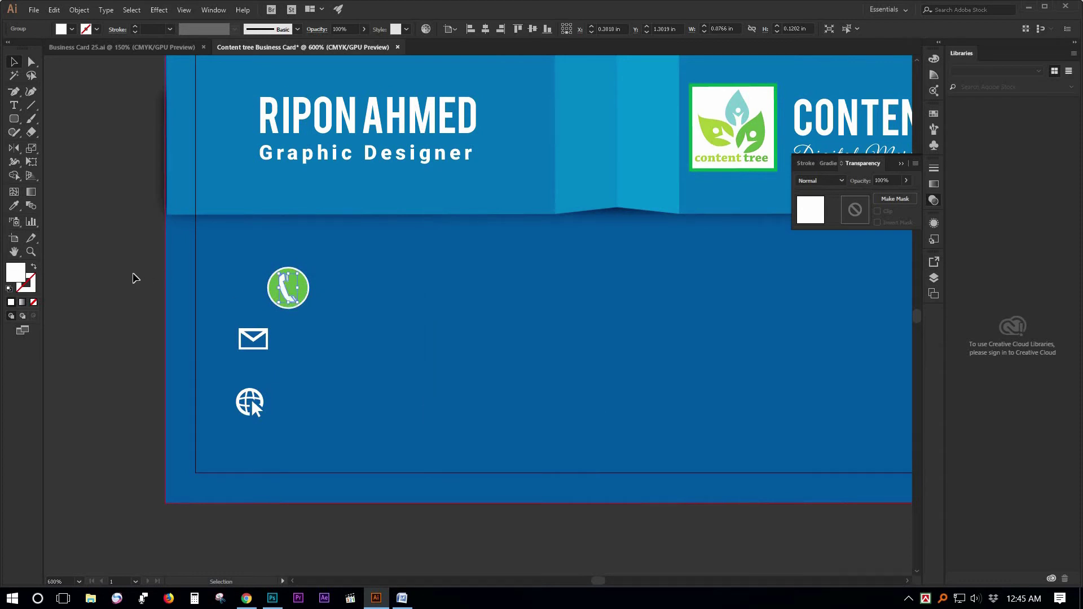
left_click(341, 274)
left_click(289, 296)
right_click(288, 290)
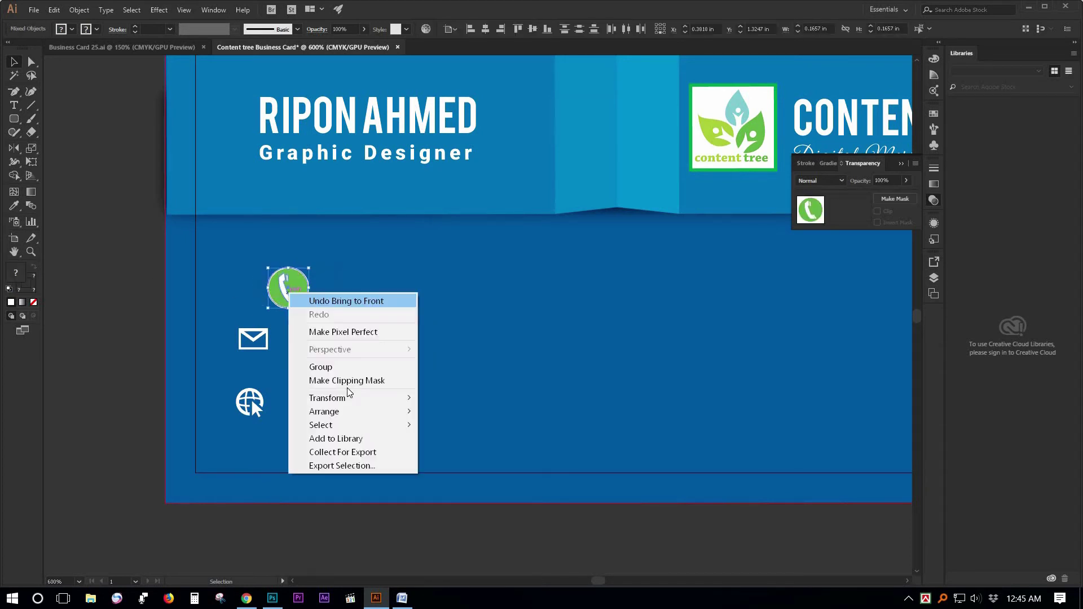
left_click(338, 365)
Reposition the phone badge and duplicate it, keeping only the copy's green circle.
left_click(329, 276)
left_click(281, 289)
left_click_drag(281, 282, 305, 402)
left_click(297, 280)
right_click(325, 329)
left_click(353, 416)
left_click(341, 361)
left_click(311, 333)
key("Delete")
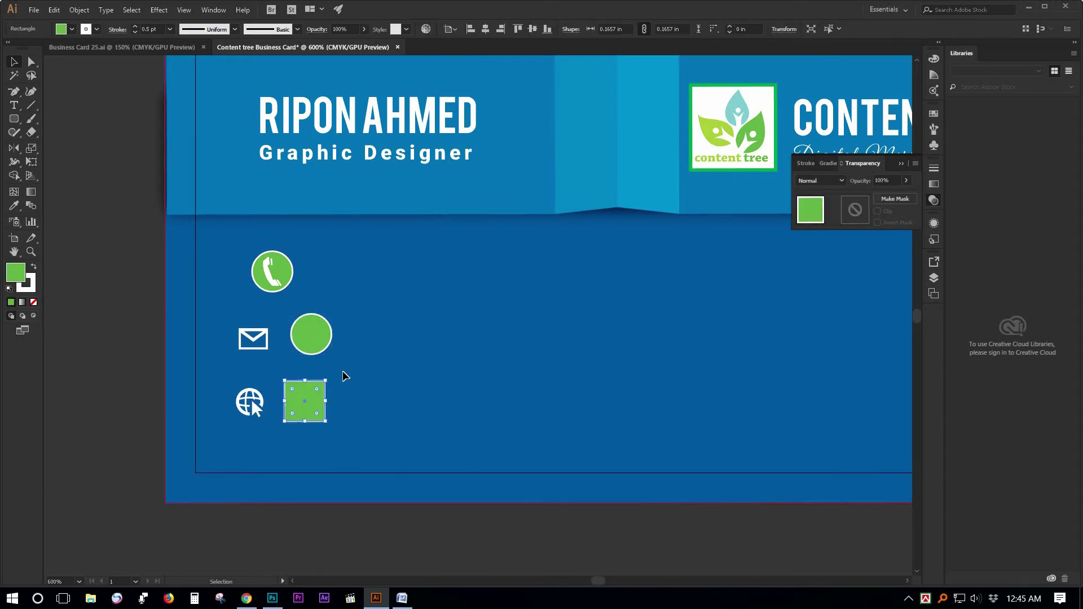
Set the mail icon in front of a spare green circle and group them.
left_click(273, 349)
left_click_drag(261, 339, 330, 333)
right_click(321, 331)
mouse_move(440, 450)
left_click(480, 450)
right_click(316, 330)
left_click(361, 405)
left_click(341, 364)
Shrink the mail glyph to fit its circle, regroup, and place it under the phone badge.
key("ctrl+equal")
left_click(365, 298)
right_click(362, 286)
left_click(395, 375)
left_click(427, 316)
left_click(367, 286)
left_click_drag(371, 279, 368, 282)
left_click(438, 285)
right_click(372, 286)
left_click_drag(318, 311, 314, 290)
left_click(406, 360)
left_click(415, 308)
Put the globe icon in front of its green circle, group them, and place it under the mail badge.
left_click(414, 267)
left_click(353, 377)
left_click(389, 358)
left_click_drag(274, 386, 322, 364)
right_click(351, 381)
left_click(532, 501)
right_click(359, 388)
left_click(391, 462)
left_click(385, 343)
left_click_drag(355, 179, 293, 389)
Align the three badges to the selection, centred horizontally and evenly spaced vertically.
left_click(579, 30)
key("ctrl+z")
left_click(486, 27)
key("ctrl+z")
left_click(455, 28)
left_click(508, 42)
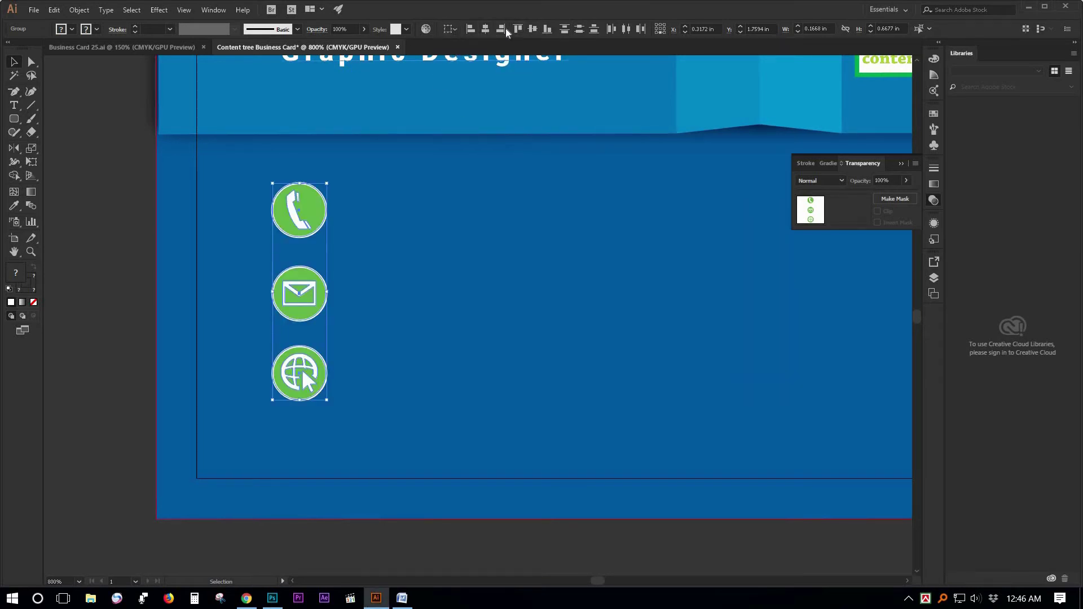
left_click(488, 28)
left_click(579, 29)
left_click(141, 251)
Copy the Graphic Designer text beside the phone badge and set it in Bebas.
left_click(421, 269, "ctrl+alt")
left_click(423, 269, "ctrl+alt")
left_click(432, 315, "ctrl+alt")
left_click_drag(433, 316, 158, 287)
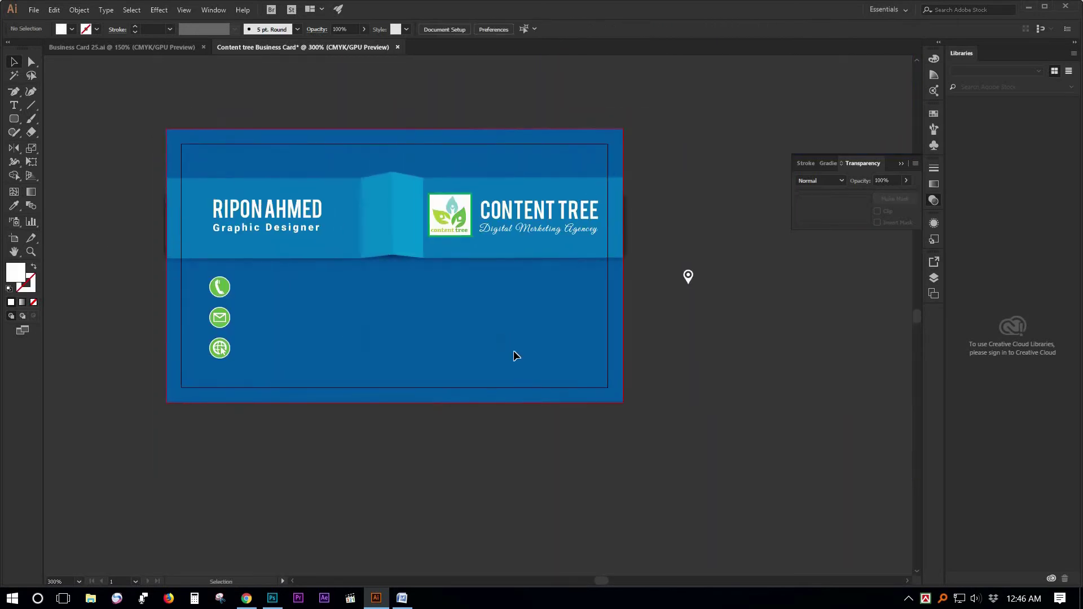
left_click(401, 298, "ctrl")
left_click_drag(421, 331, 438, 324)
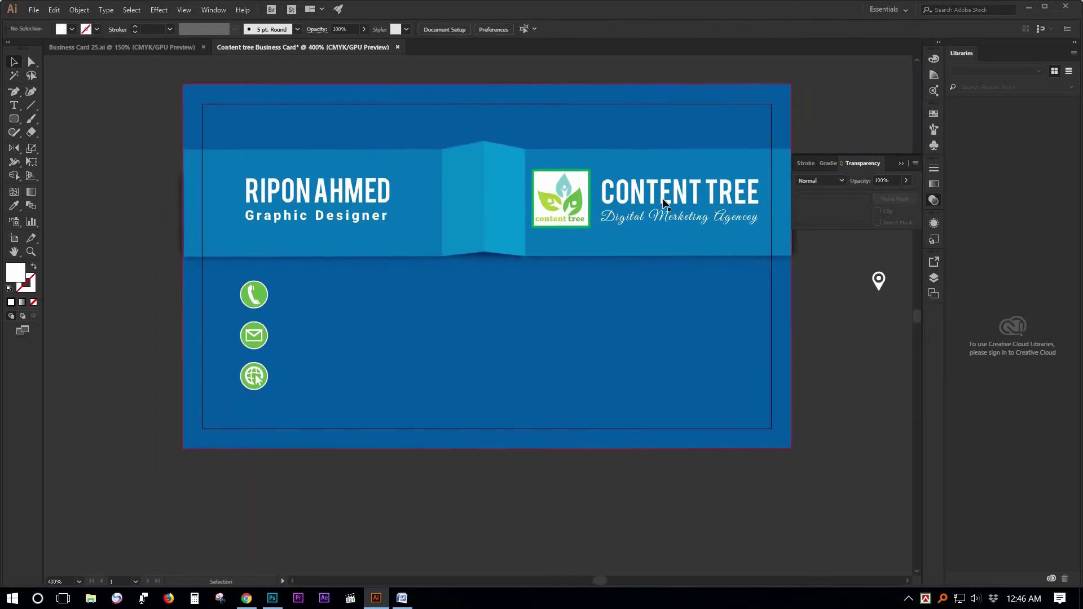
left_click_drag(362, 224, 393, 304)
left_click(404, 29)
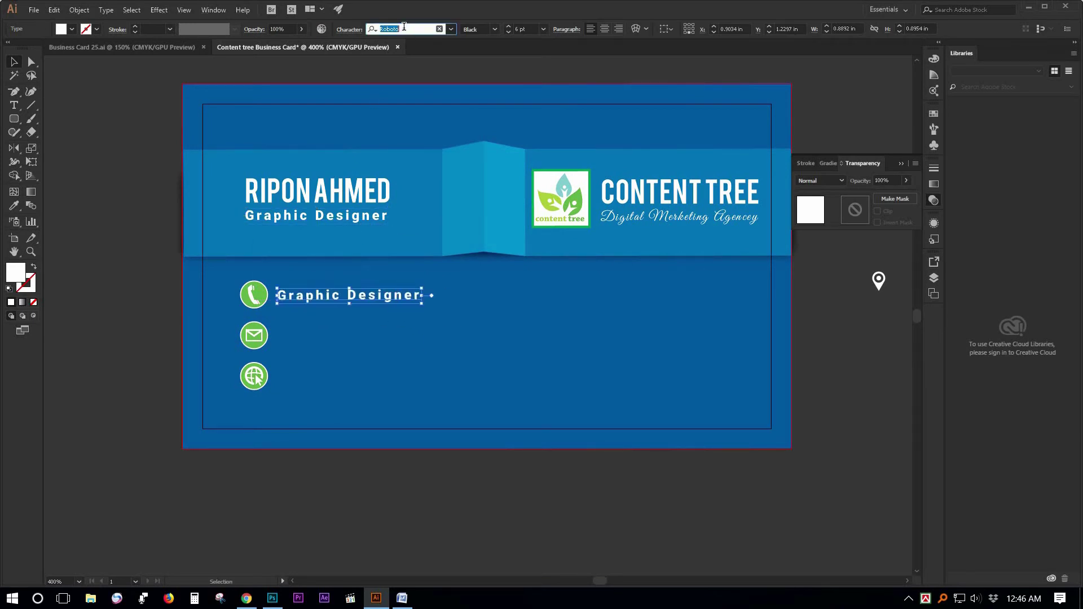
type("be")
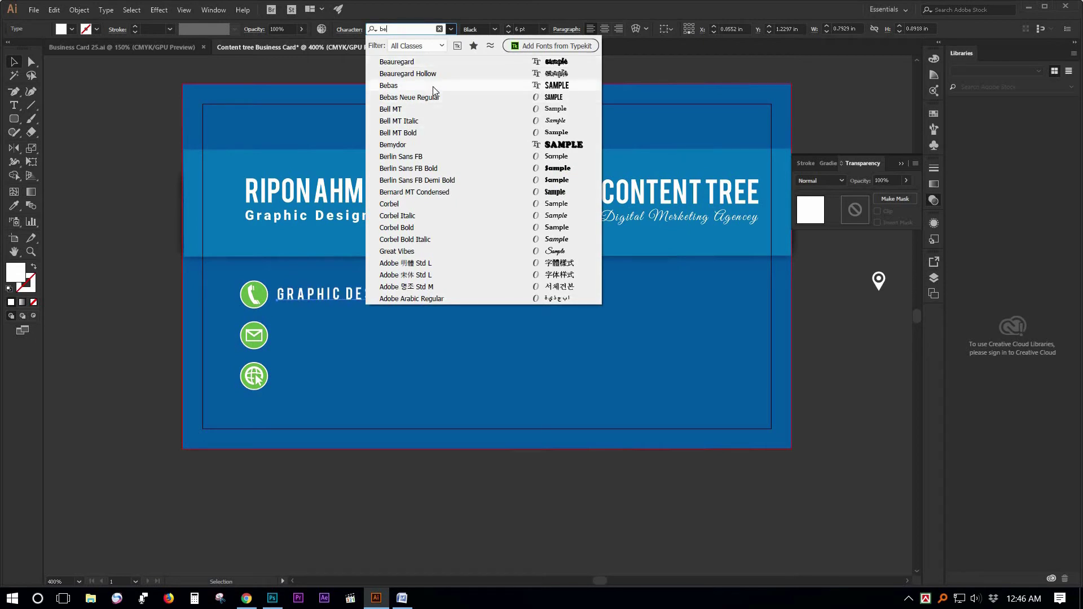
left_click(432, 86)
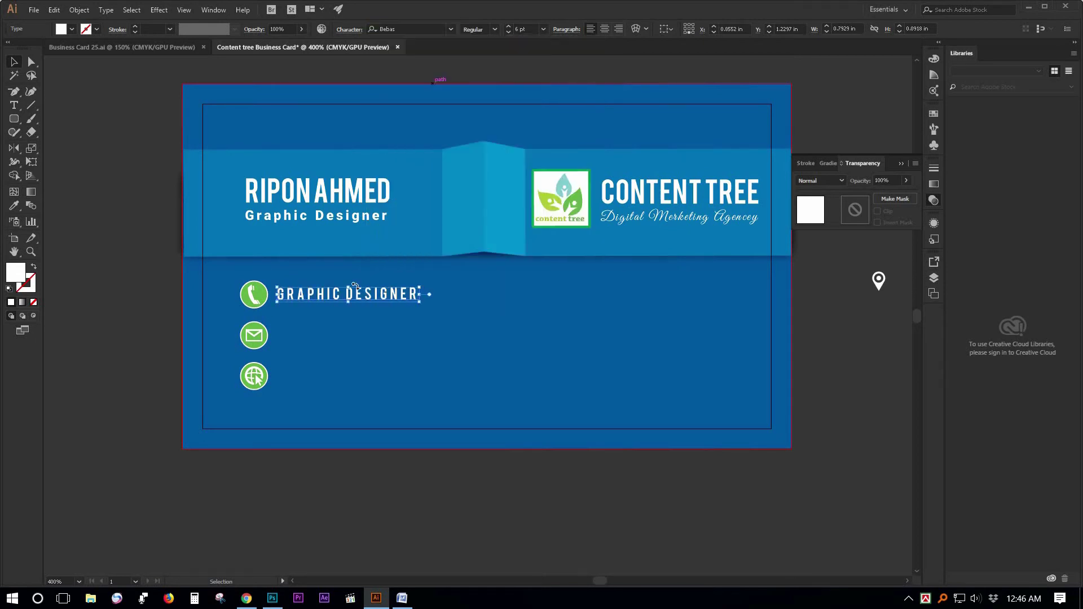
Replace the copied text with the card's phone number.
double_click(389, 305)
key("ctrl+a")
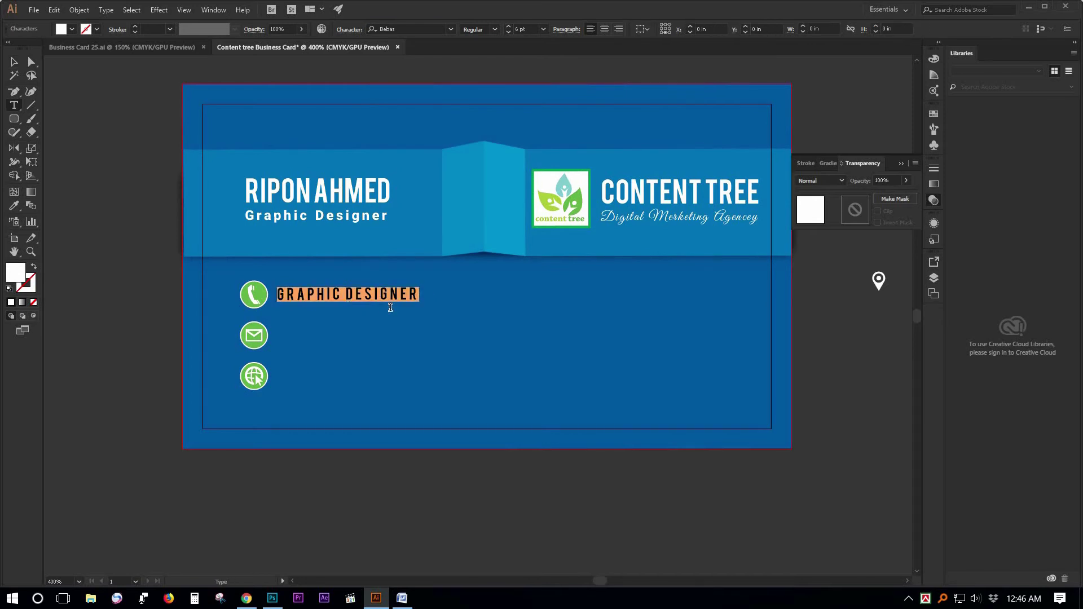
key("BackSpace")
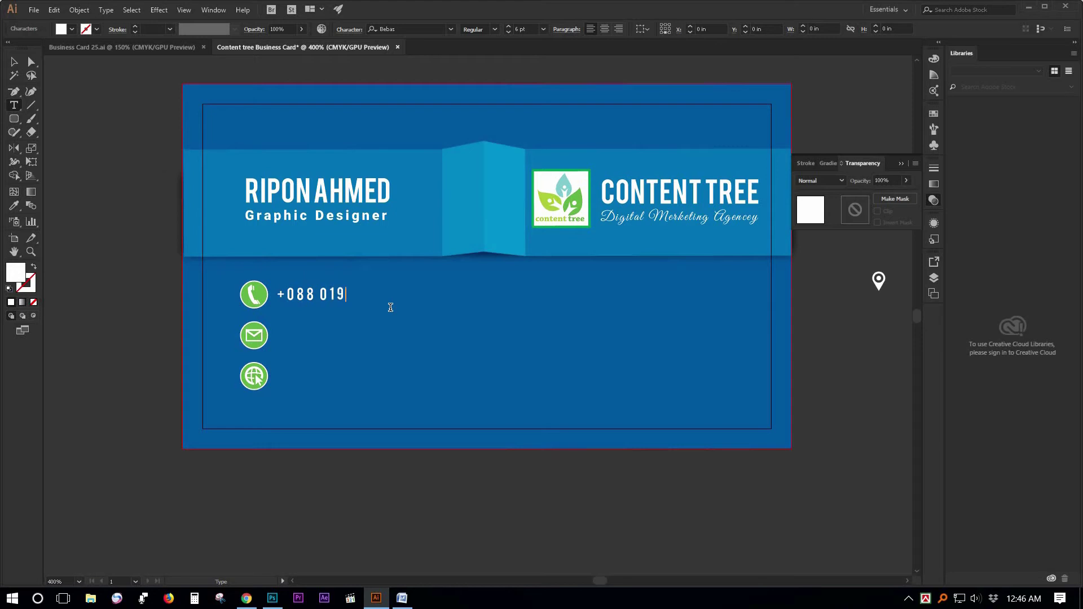
key("Escape")
Duplicate the phone line beside the mail badge and retype its text for the e-mail line.
left_click_drag(328, 301, 328, 338)
double_click(328, 336)
key("ctrl+a")
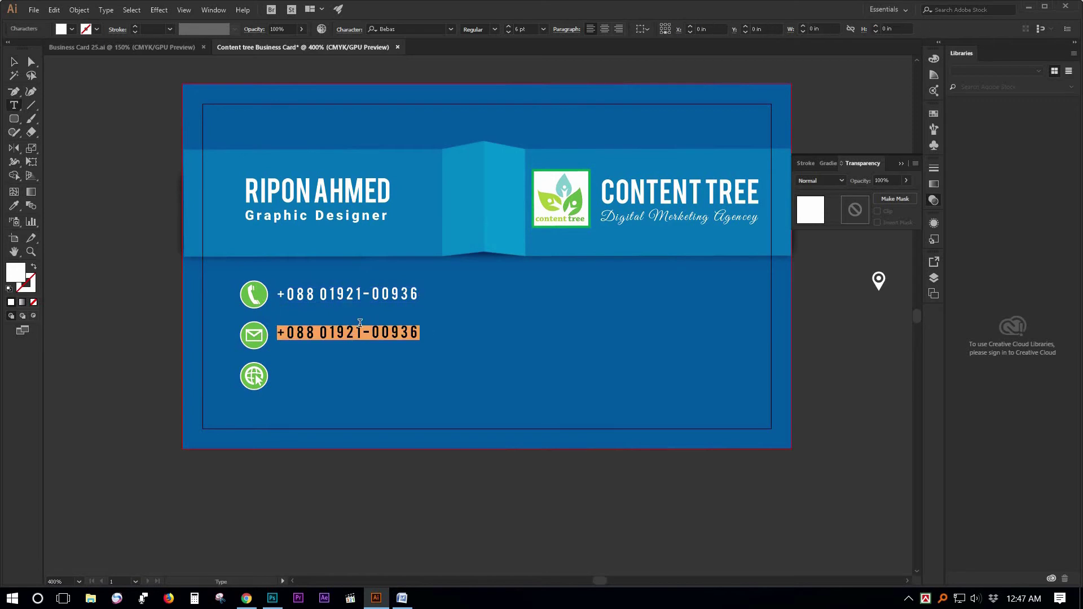
type("RIPN")
key("ctrl+a")
type("RI")
key("BackSpace")
key("BackSpace")
type("R")
Switch the new line's font to Nexa Bold.
left_click(403, 27)
type("NEX")
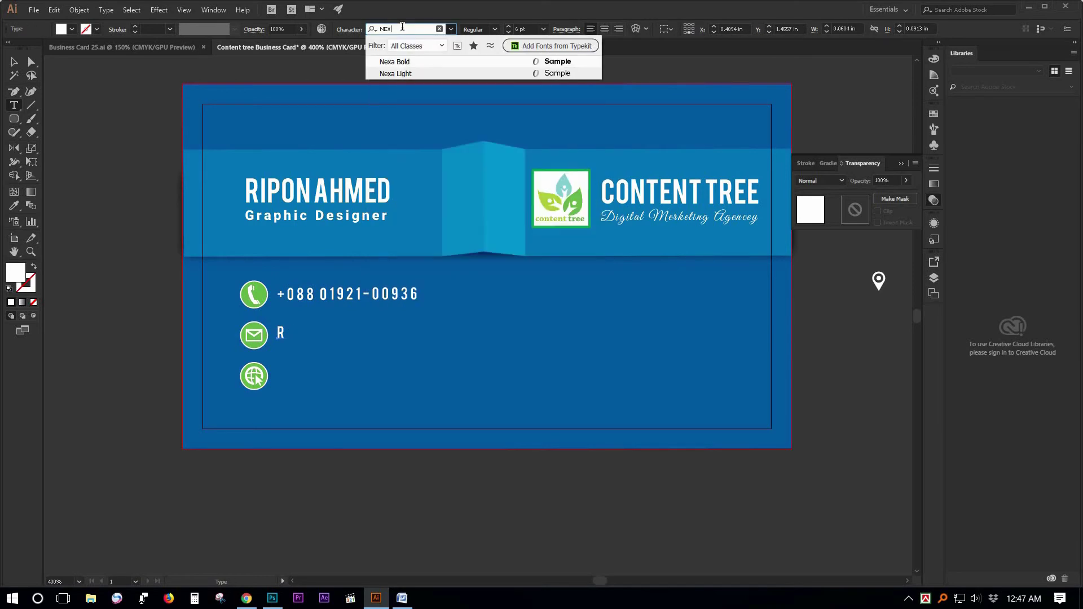
key("Return")
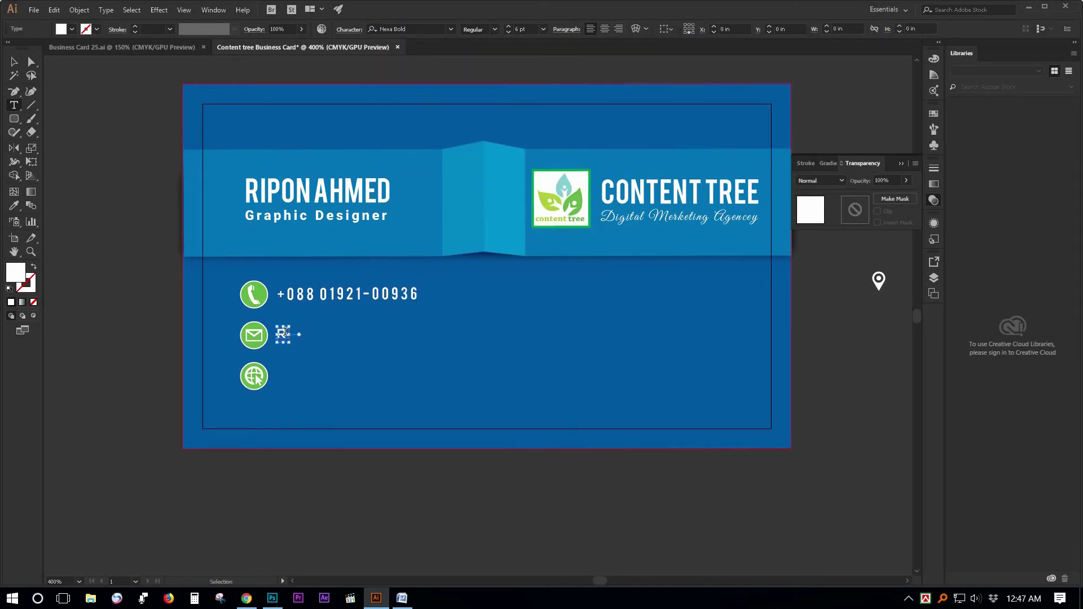
key("BackSpace")
key("r")
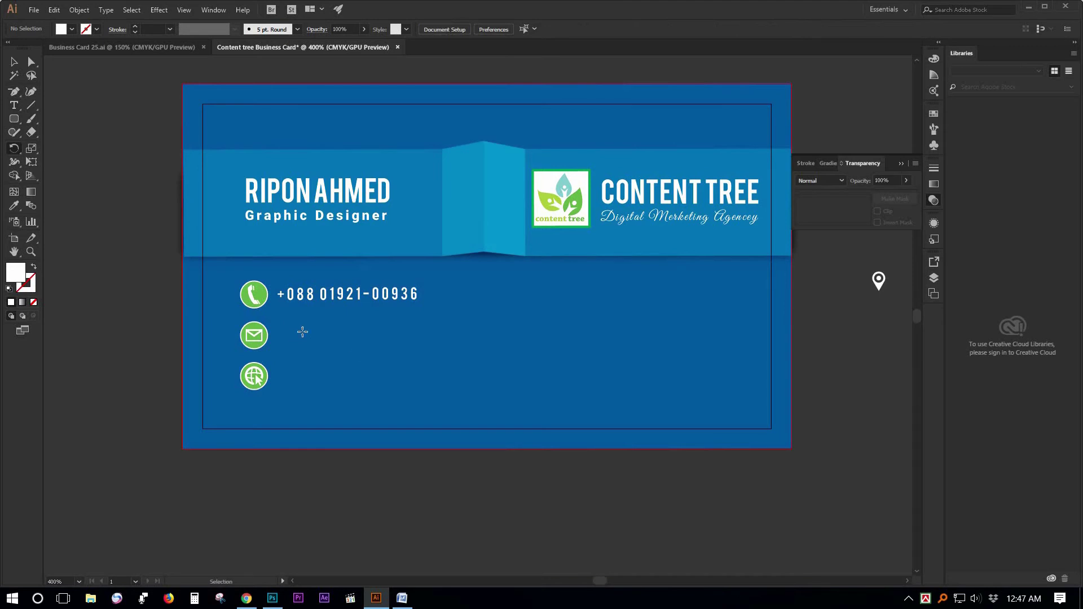
key("ctrl+z")
Set the e-mail line to 8 pt with tighter letter spacing.
left_click(16, 106)
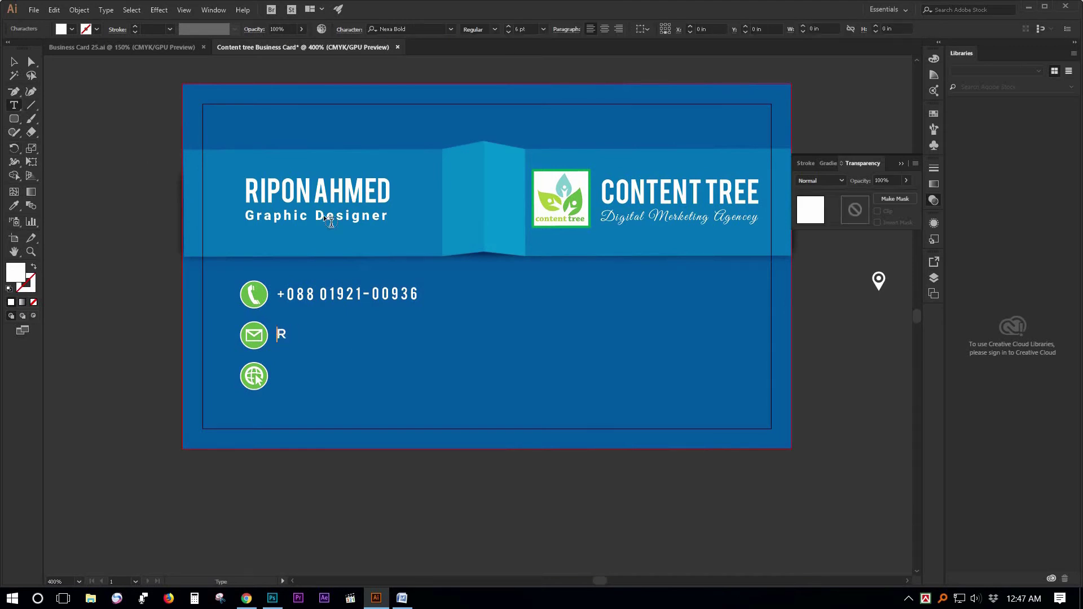
left_click(282, 334)
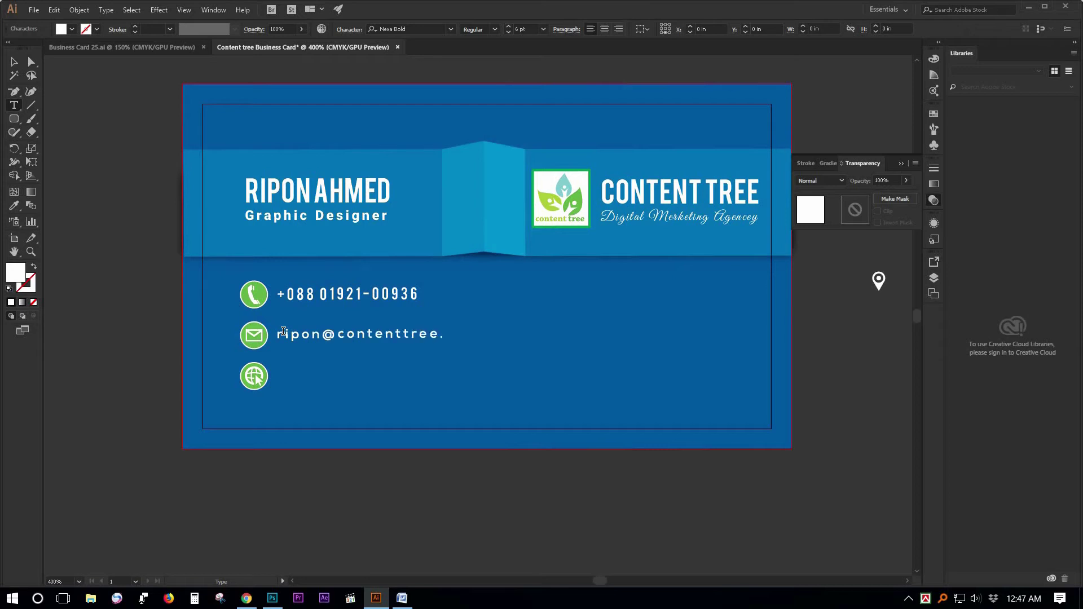
key("ctrl+a")
left_click(528, 29)
key("Return")
left_click(15, 61)
left_click(115, 213)
left_click(453, 335)
key("alt+Left")
key("alt+Left")
key("alt+Left")
key("alt+Left")
key("alt+Left")
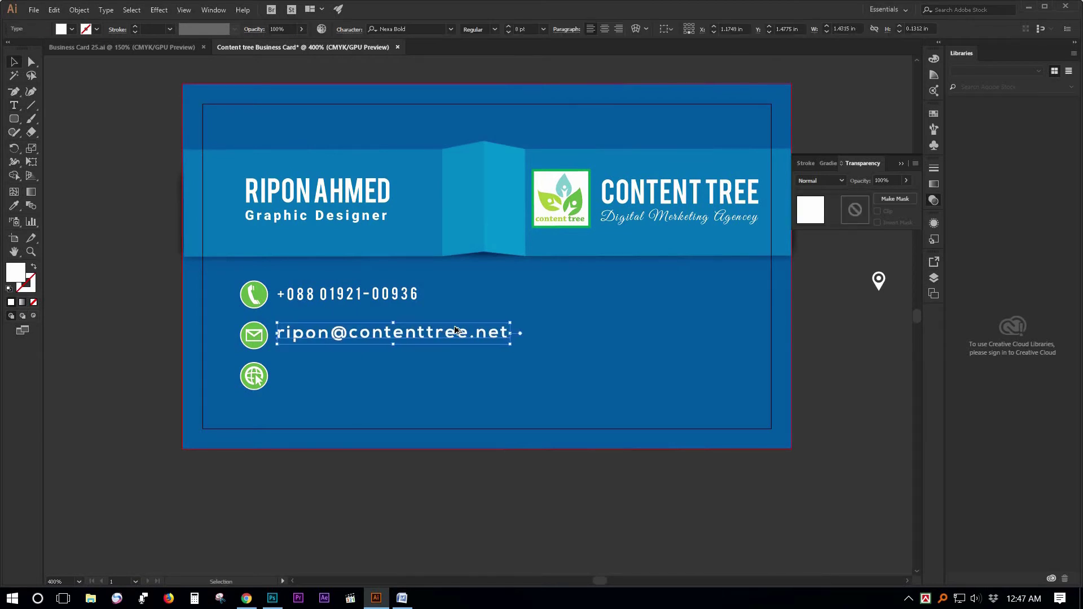
left_click_drag(381, 342, 357, 381)
triple_click(357, 379)
type("www")
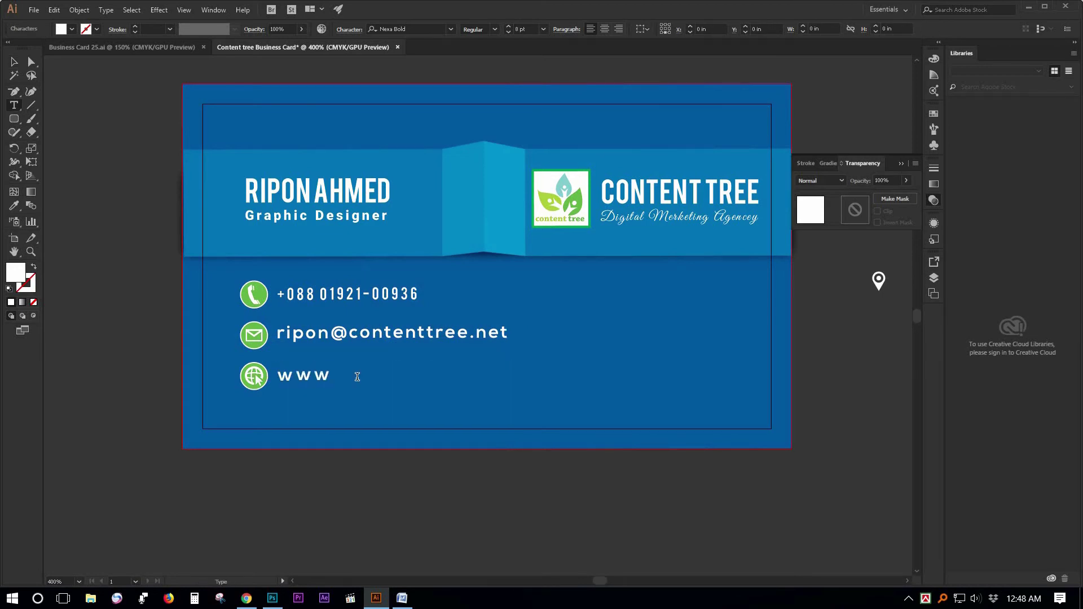
type(".contenttree.net")
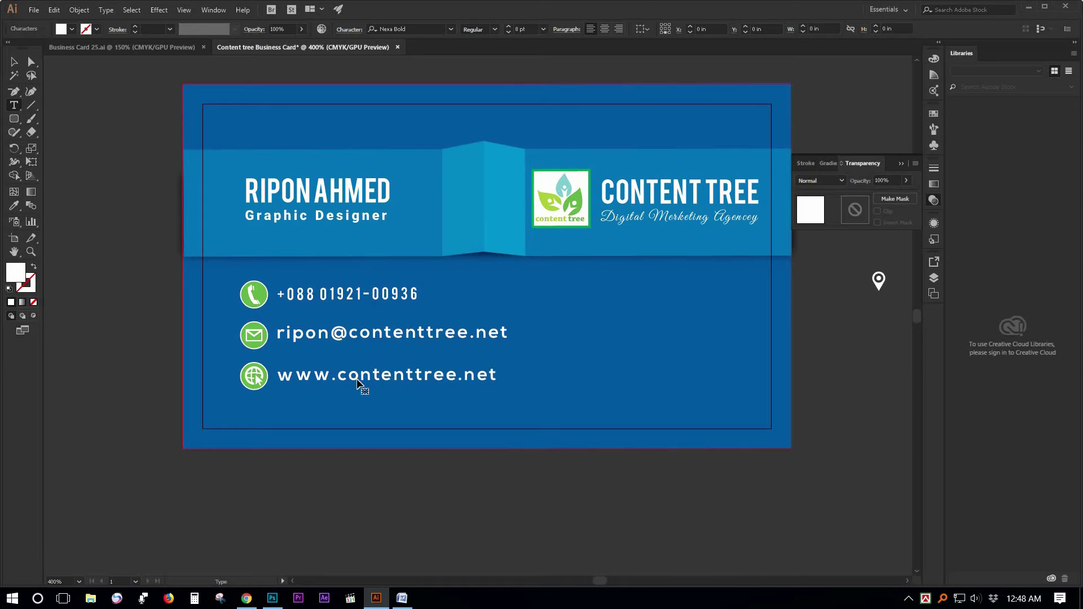
key("ctrl+a")
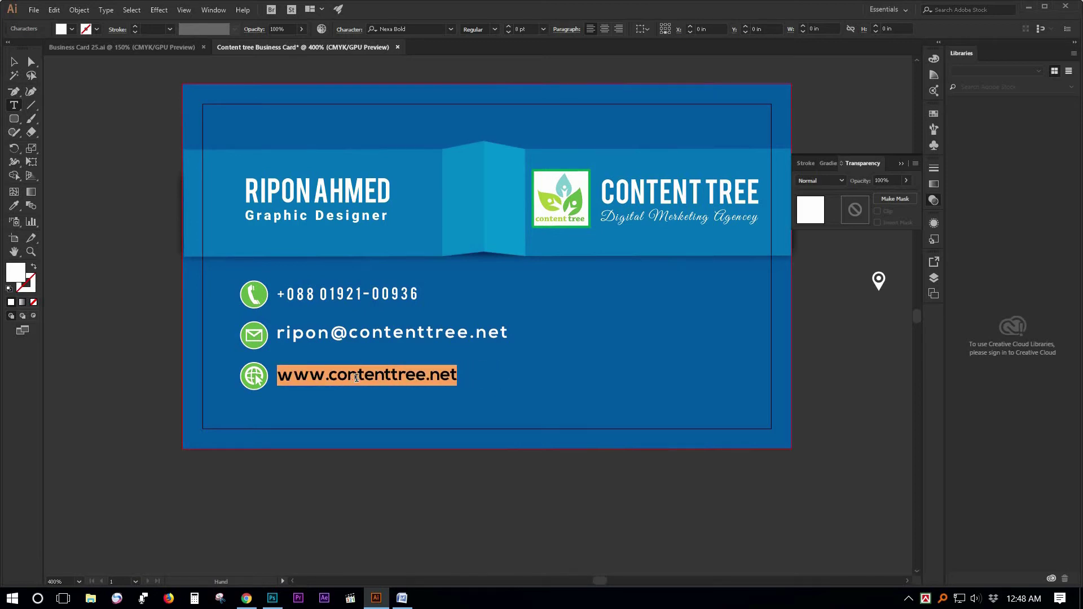
key("Escape")
Restyle the phone number as Nexa Bold 7.5 pt with tighter tracking.
triple_click(355, 335)
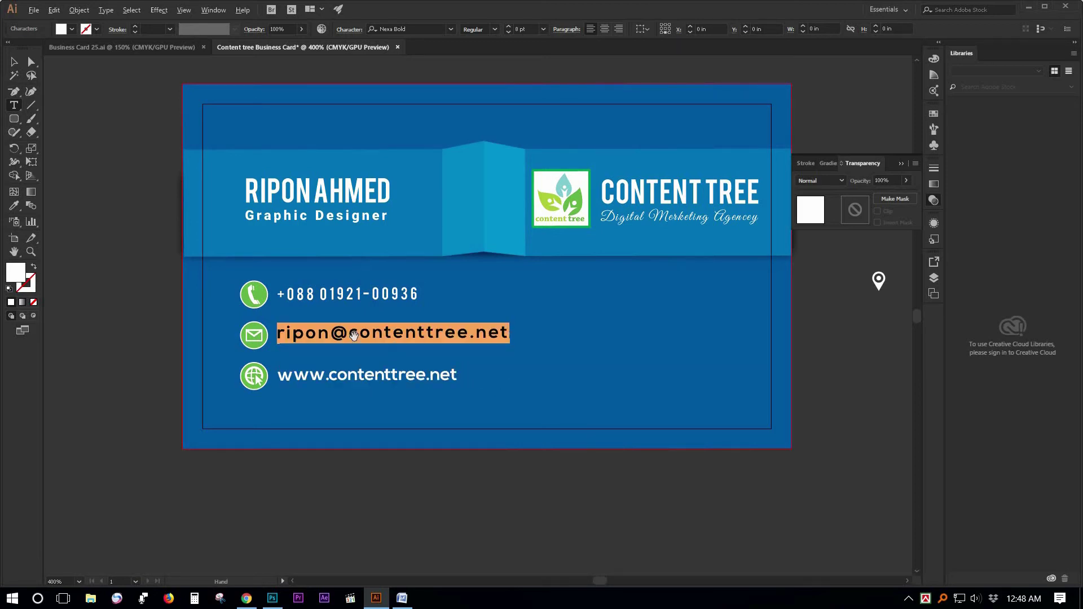
left_click(338, 296)
key("ctrl+a")
key("alt+Left")
key("alt+Left")
key("alt+Left")
key("alt+Left")
key("alt+Left")
key("alt+Left")
left_click(508, 29)
type("7.")
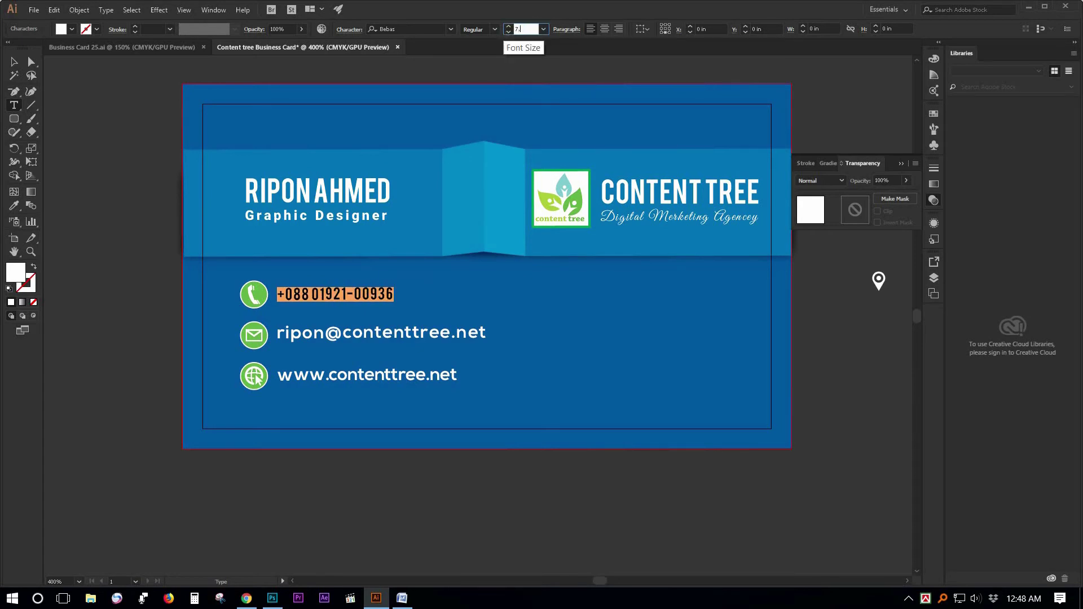
type("5")
key("Return")
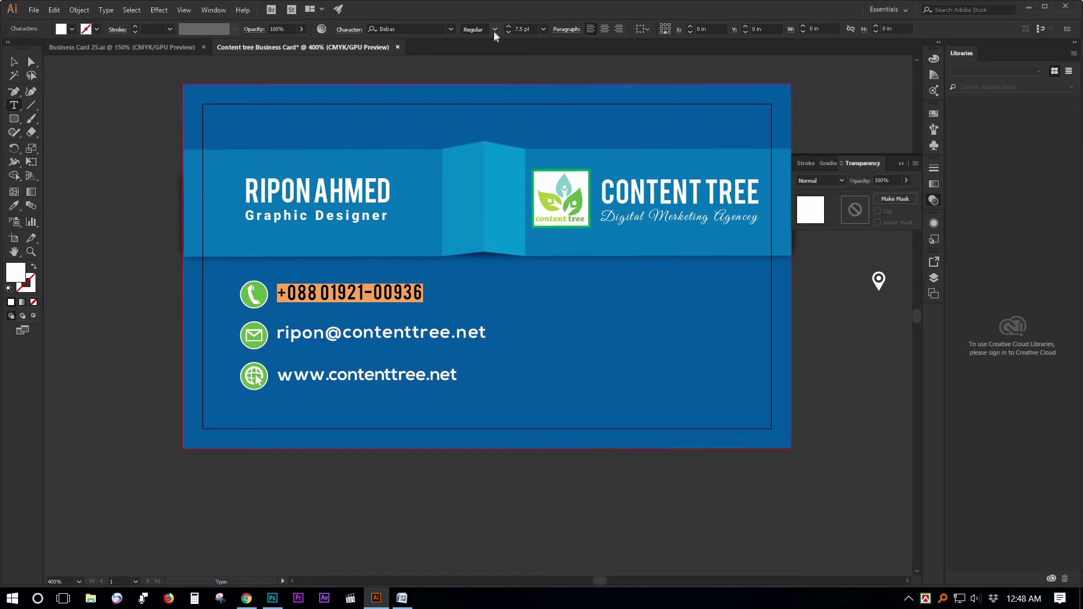
left_click(424, 28)
type("ne")
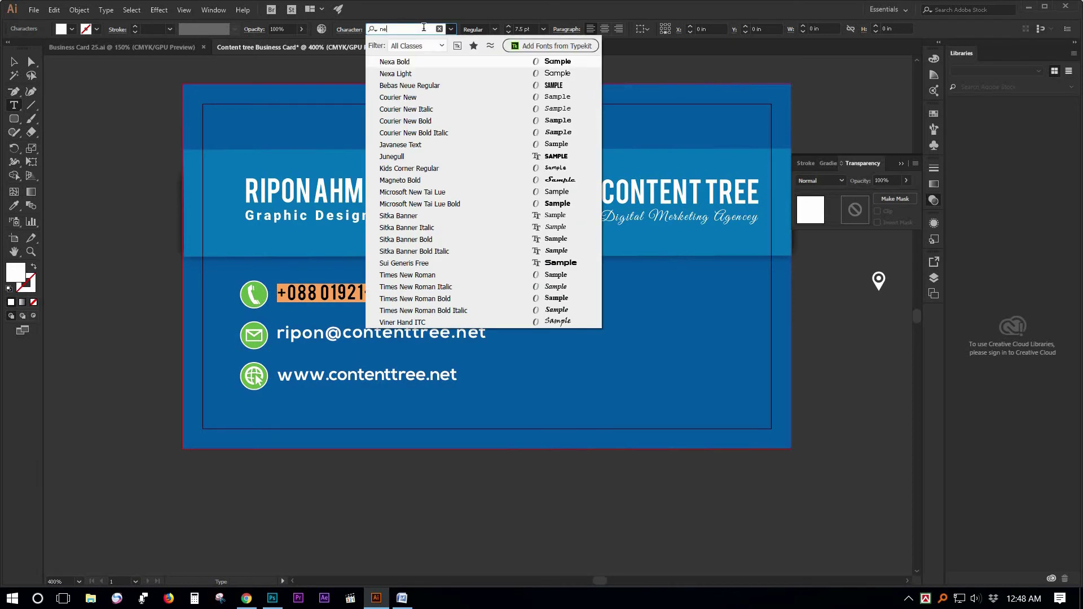
left_click(439, 62)
left_click(15, 63)
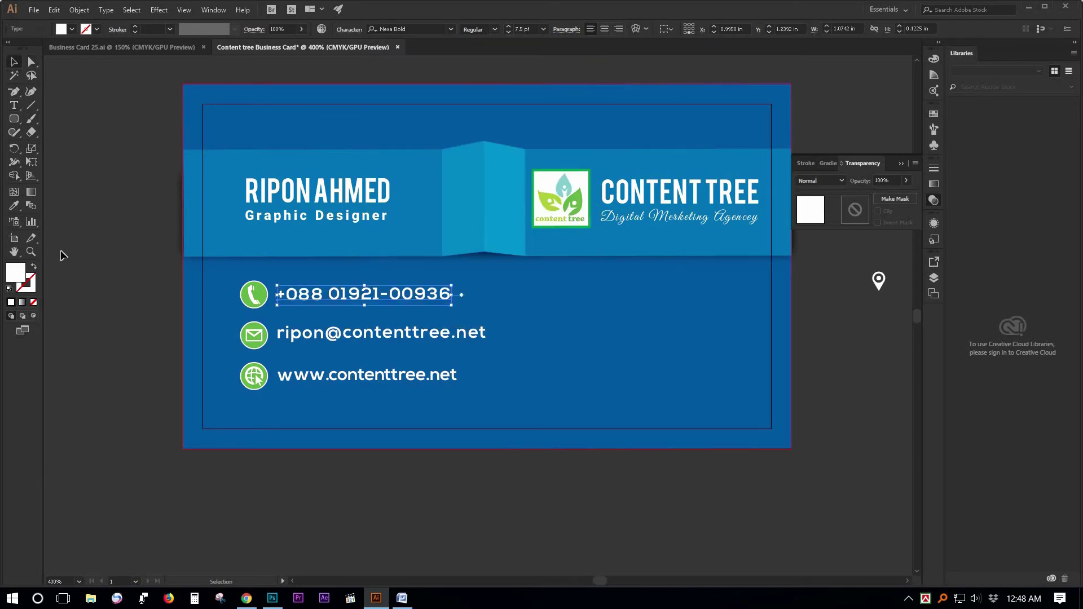
Select the phone, e-mail and website lines together to check them.
left_click(394, 337)
left_click(338, 377, "shift")
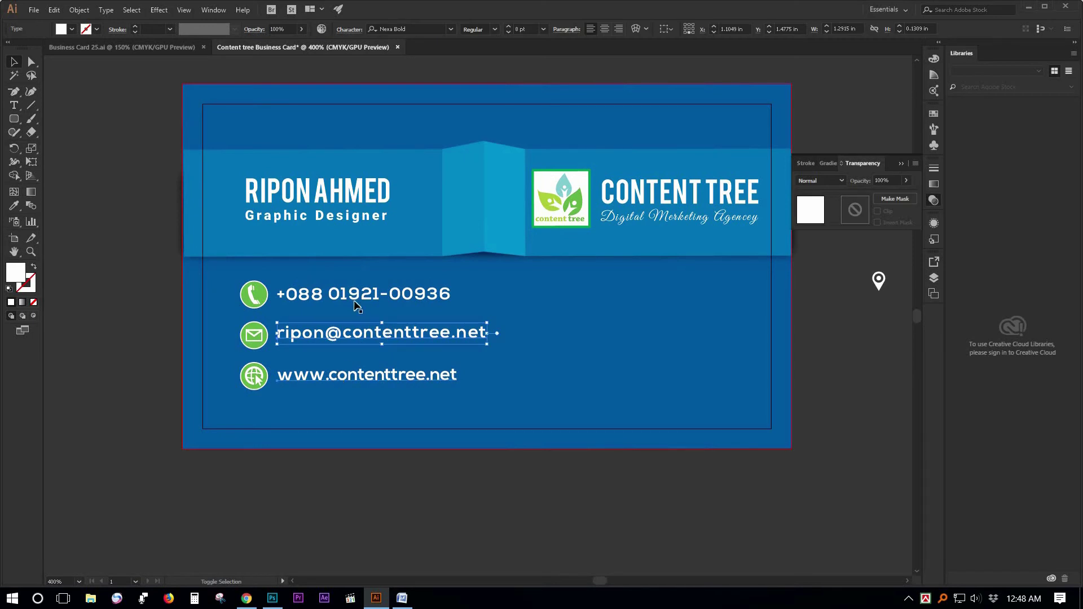
left_click(358, 296, "shift")
left_click(117, 216)
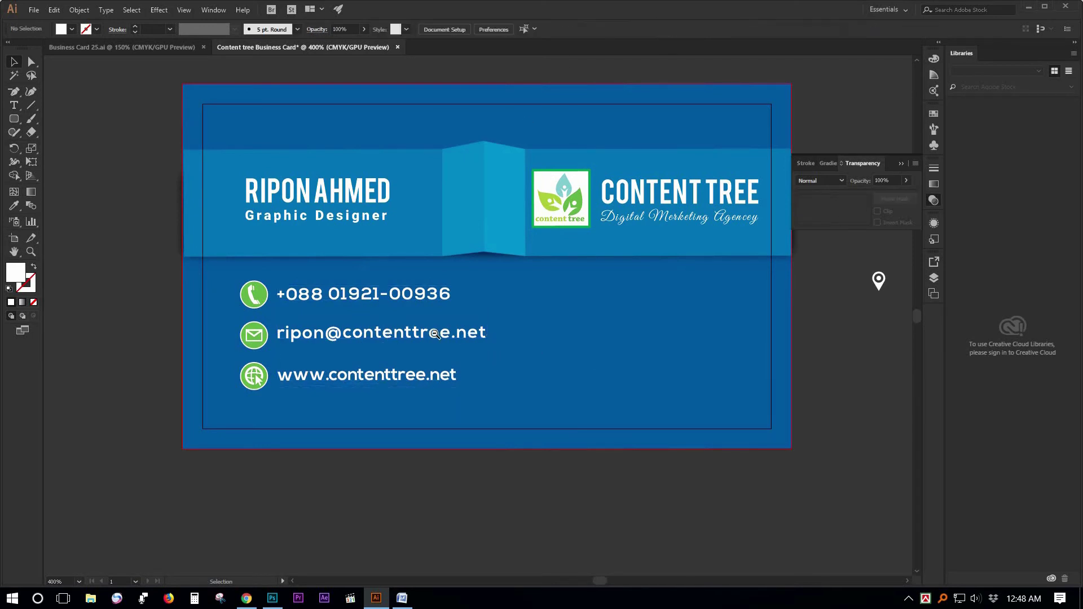
Move the e-mail and globe icons under the phone icon and distribute the three icons evenly.
scroll(435, 334, "down", 2)
left_click_drag(483, 313, 399, 313)
scroll(446, 316, "up", 2)
scroll(409, 346, "up", 1)
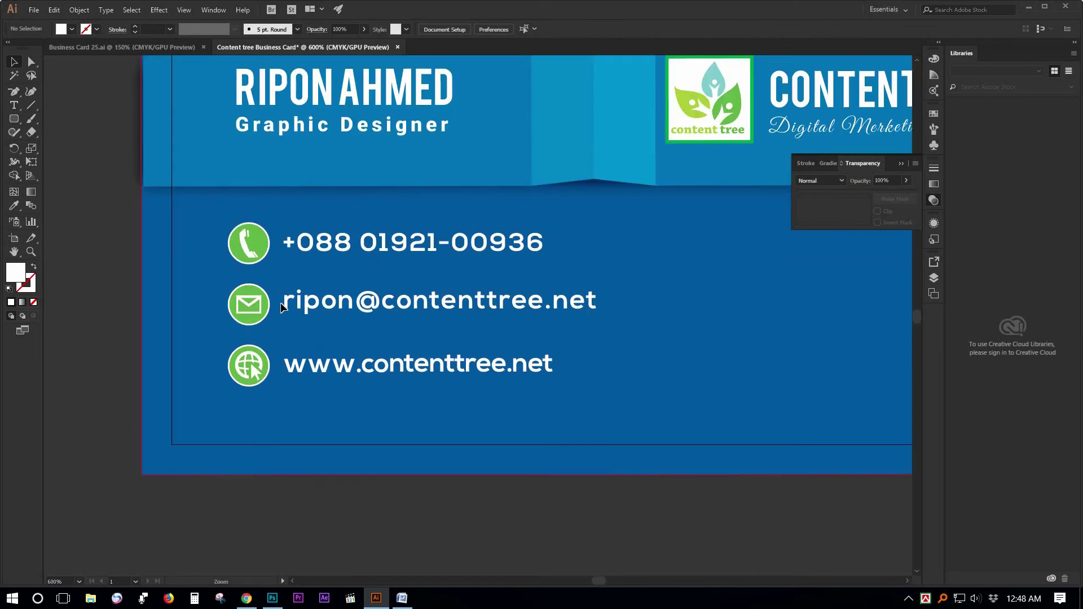
left_click(254, 294)
left_click_drag(255, 294, 254, 283)
left_click_drag(242, 371, 248, 243)
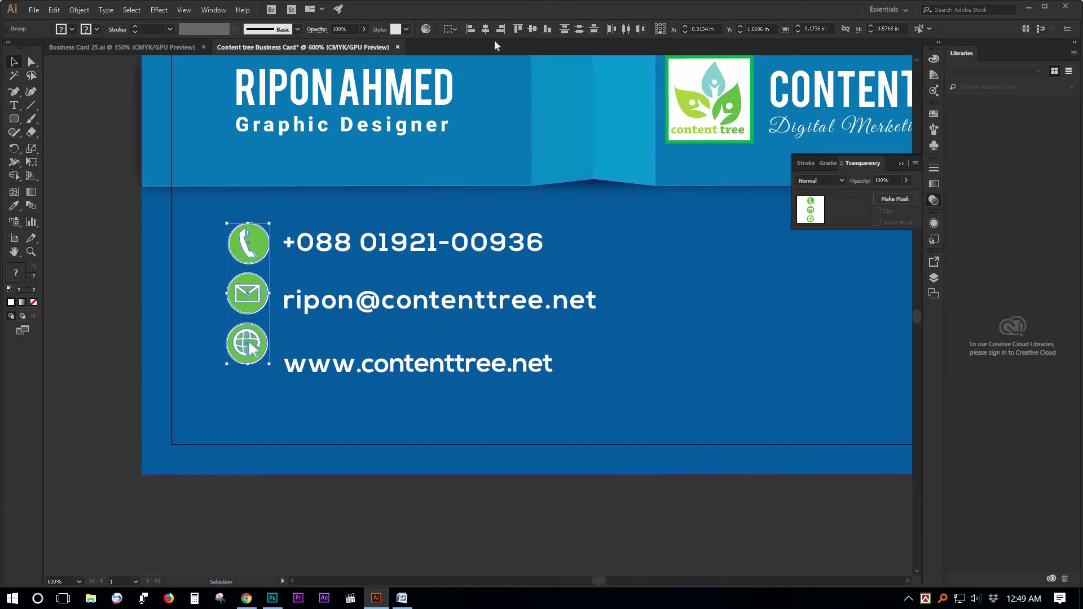
left_click(579, 30)
left_click(371, 338)
Move the e-mail and website lines beside their icons and evenly space all three contact lines.
left_click(366, 301)
left_click(356, 251)
left_click_drag(366, 301, 367, 292)
left_click_drag(339, 359, 339, 337)
left_click(367, 253)
left_click(367, 305, "shift")
left_click(373, 342, "shift")
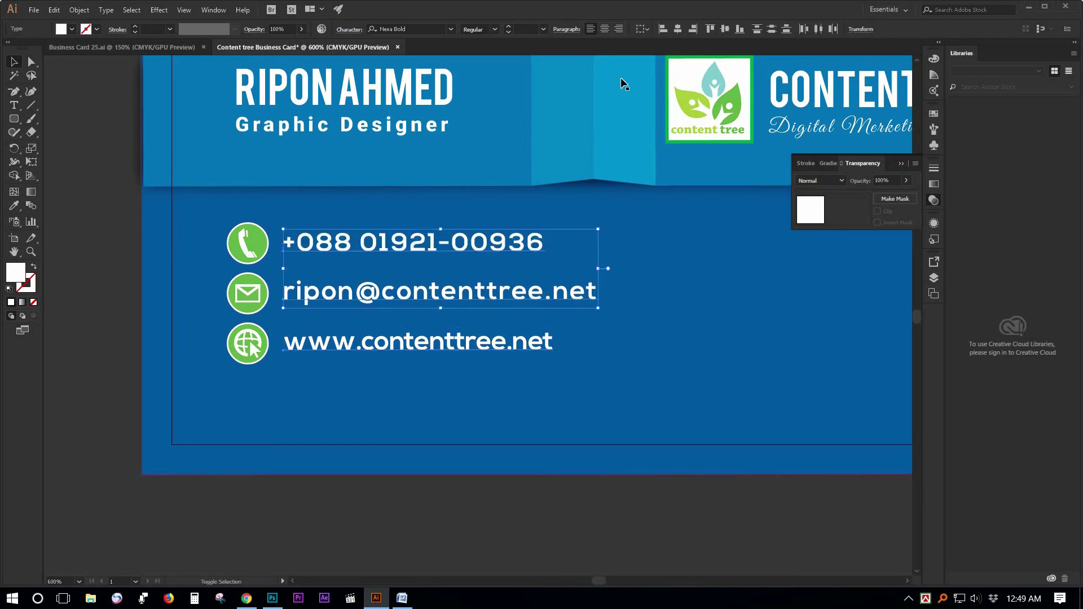
left_click(774, 31)
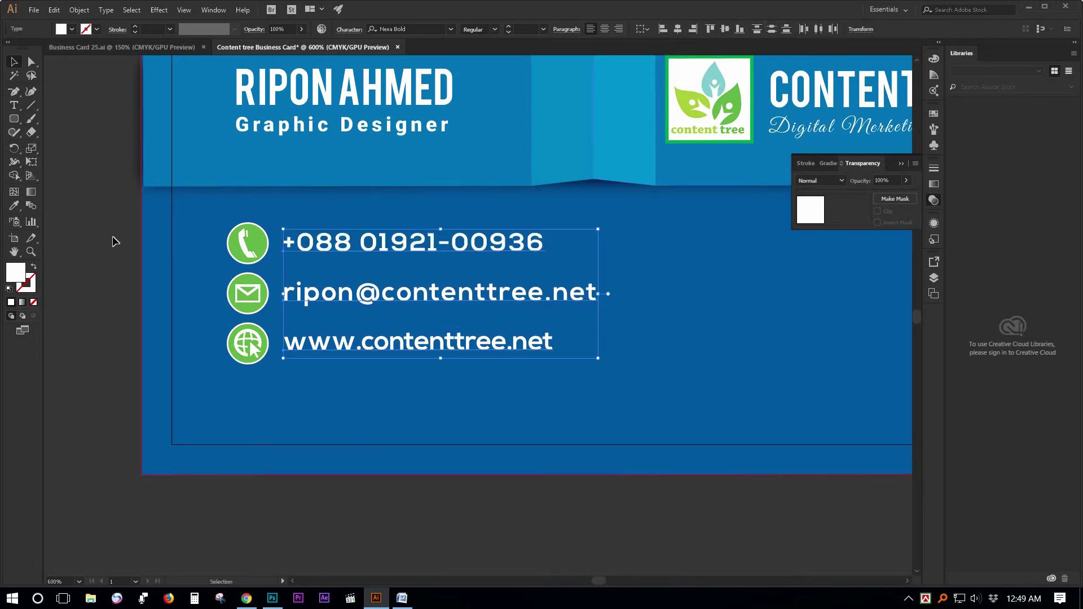
left_click(116, 242)
Drag the white location pin onto the card's lower blue area, right of the contact lines.
scroll(482, 325, "down", 2)
left_click_drag(520, 307, 349, 293)
left_click_drag(669, 269, 528, 257)
left_click(588, 323)
Zoom in on the card around the location pin.
key("z")
left_click(591, 314)
scroll(665, 309, "left", 5)
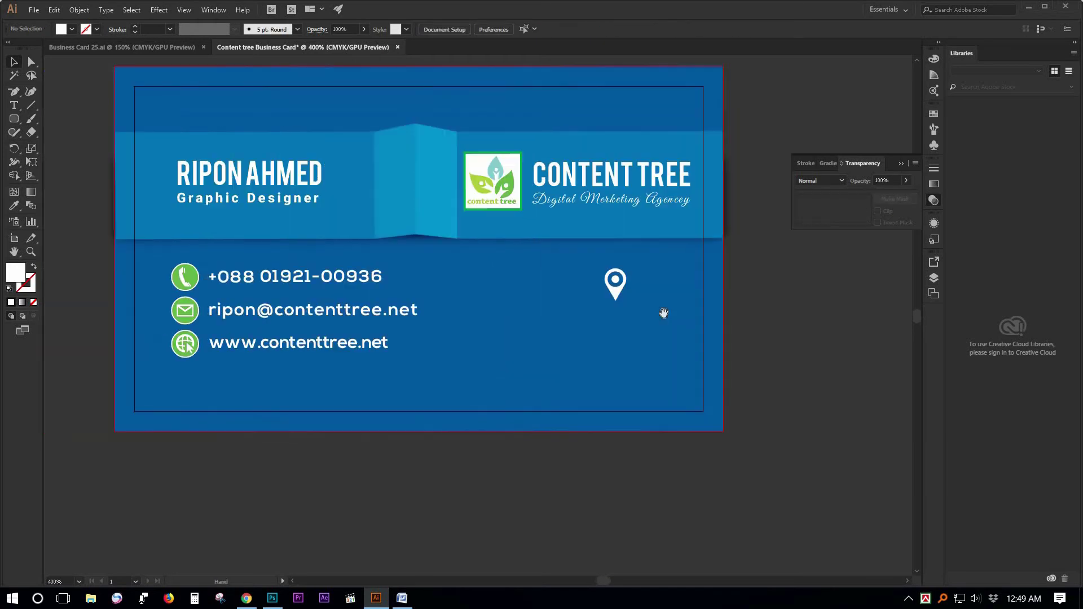
key("v")
left_click(657, 292)
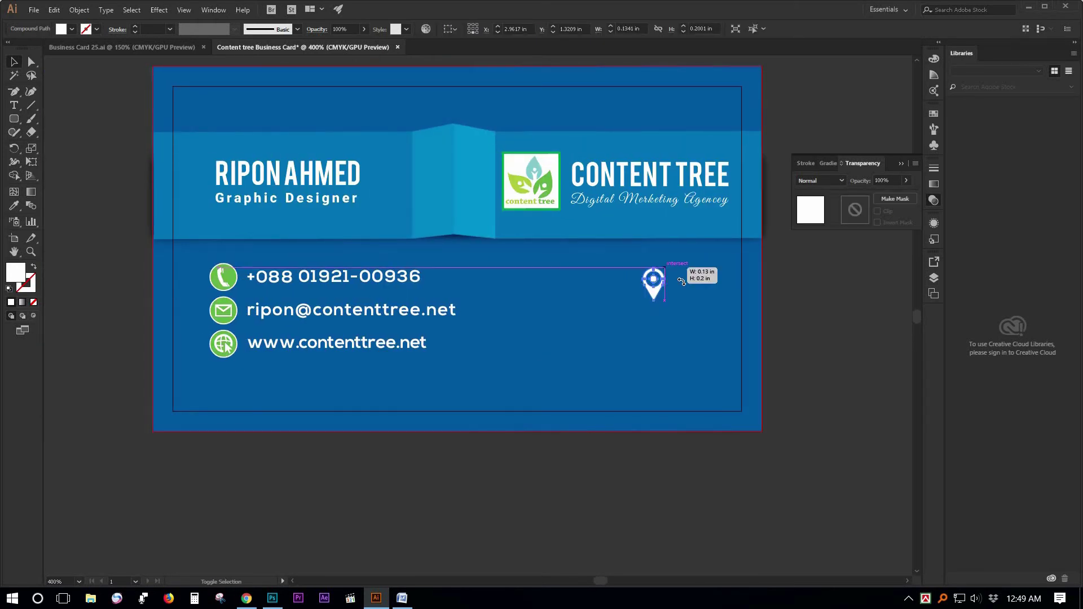
left_click(815, 303)
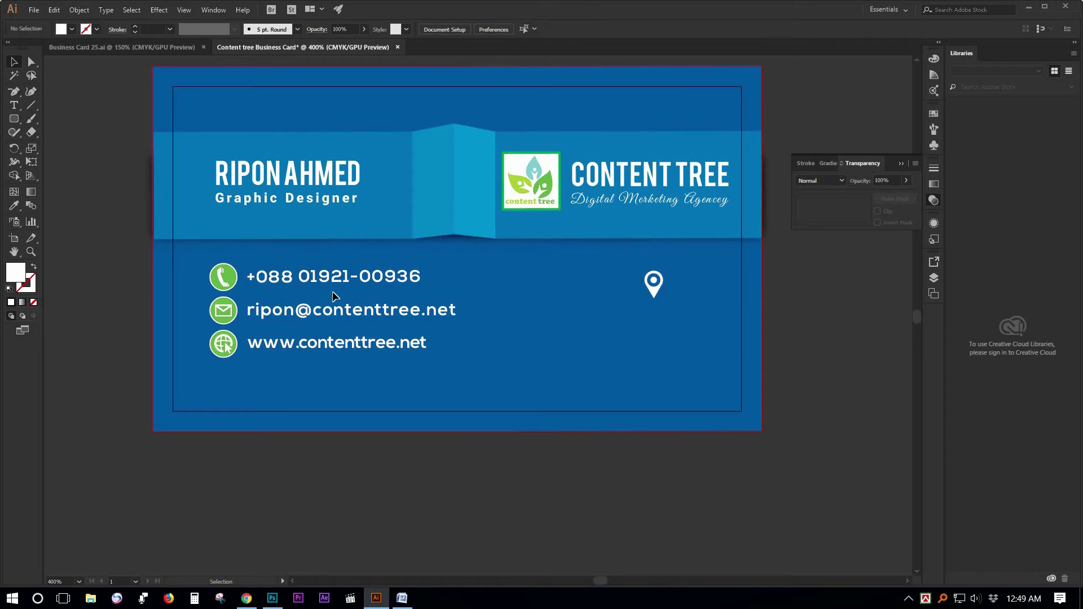
Copy the e-mail line below the pin, set it to Nexa Light, and clear its text.
left_click_drag(314, 315, 581, 324)
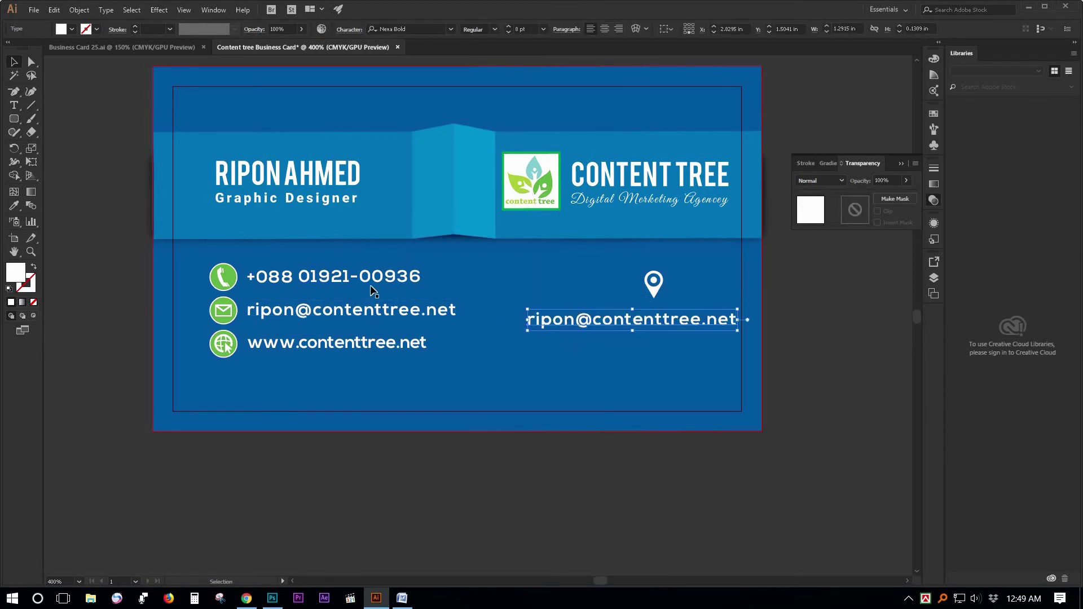
double_click(574, 330)
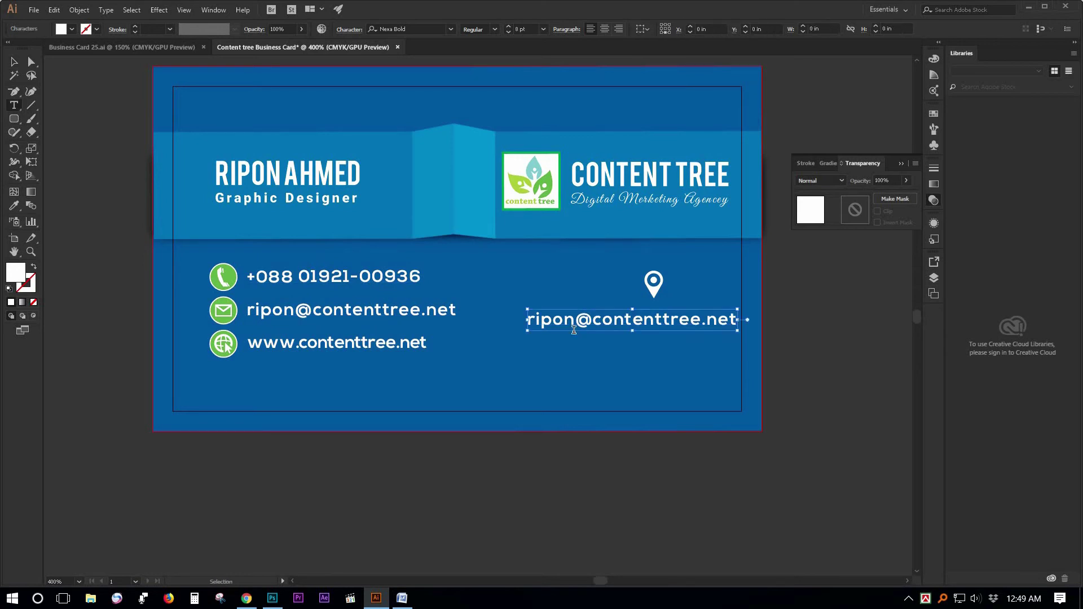
key("ctrl+a")
left_click(449, 29)
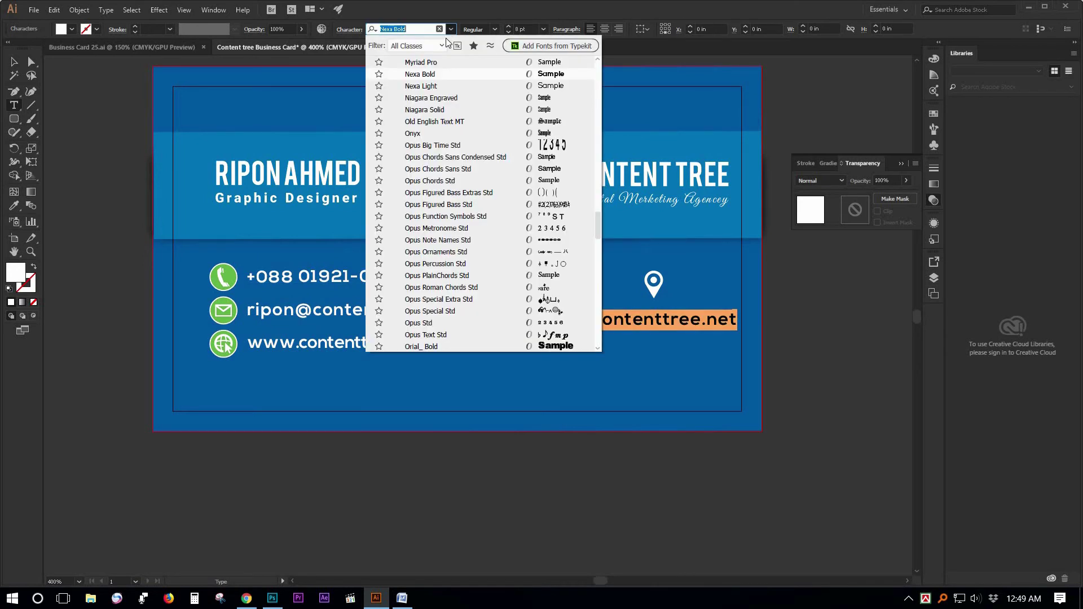
left_click(433, 86)
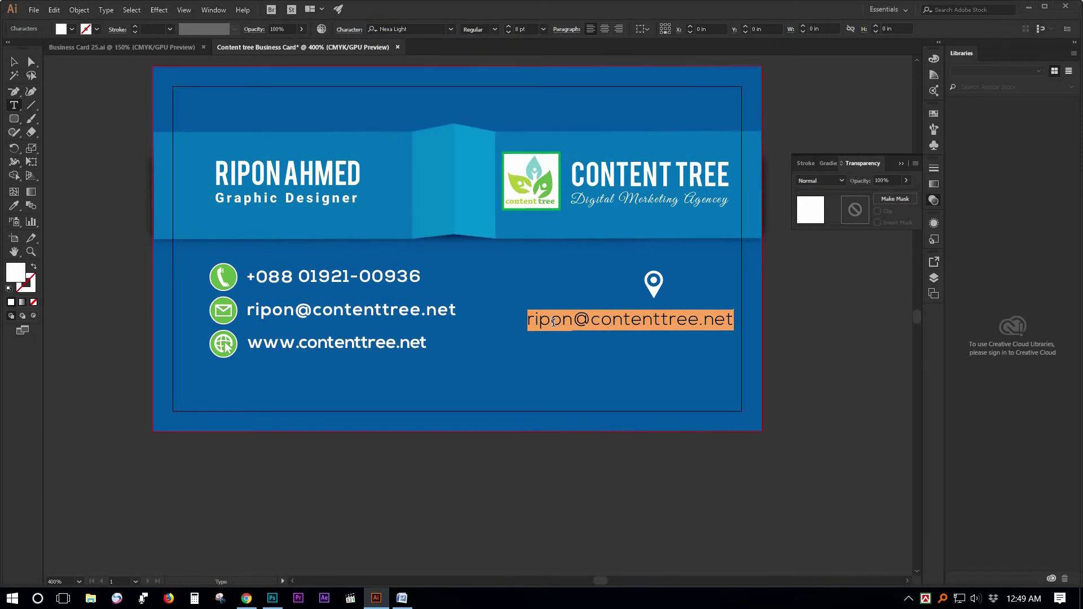
key("BackSpace")
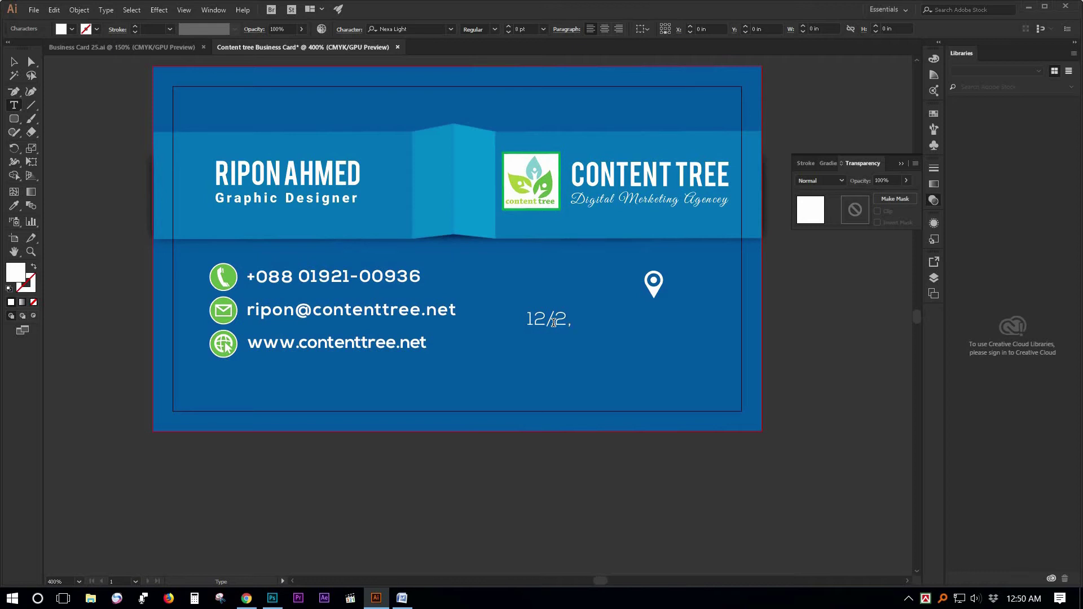
Type the address under the pin and make the 'th' after 'Road 1' a 4 pt superscript.
type("Road 1th")
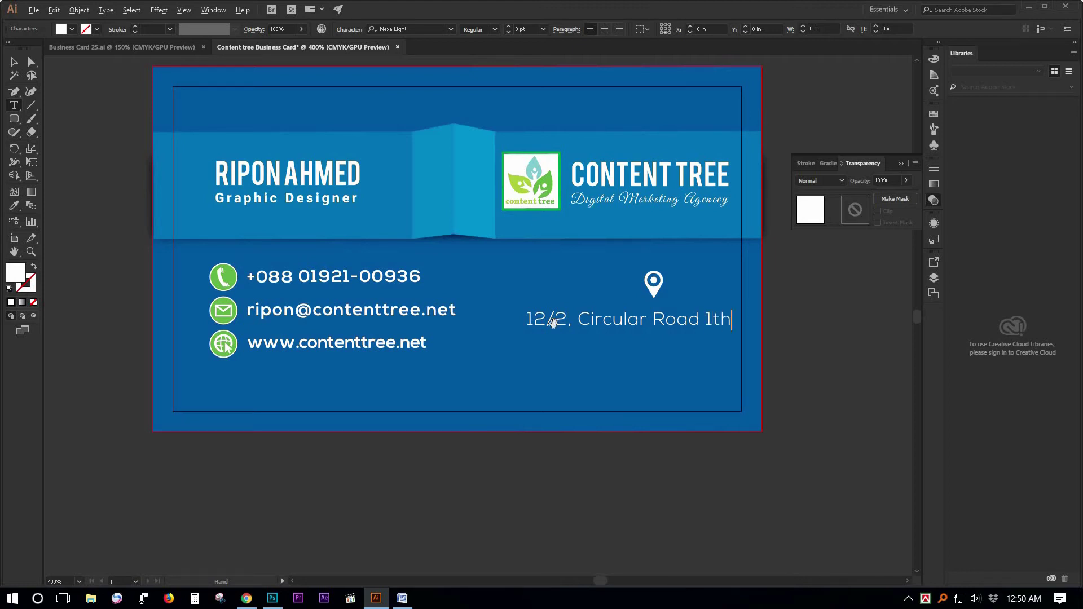
left_click_drag(734, 321, 712, 321)
key("ctrl+shift+comma")
key("ctrl+shift+comma")
key("Right")
key("ctrl+z")
Reselect the address text object and shift it slightly left.
left_click(14, 62)
left_click(649, 323)
double_click(614, 323)
mouse_move(654, 323)
left_mouse_down()
mouse_move(628, 323)
mouse_move(665, 322)
left_mouse_up()
left_click(731, 323)
left_click(14, 63)
left_click(783, 337)
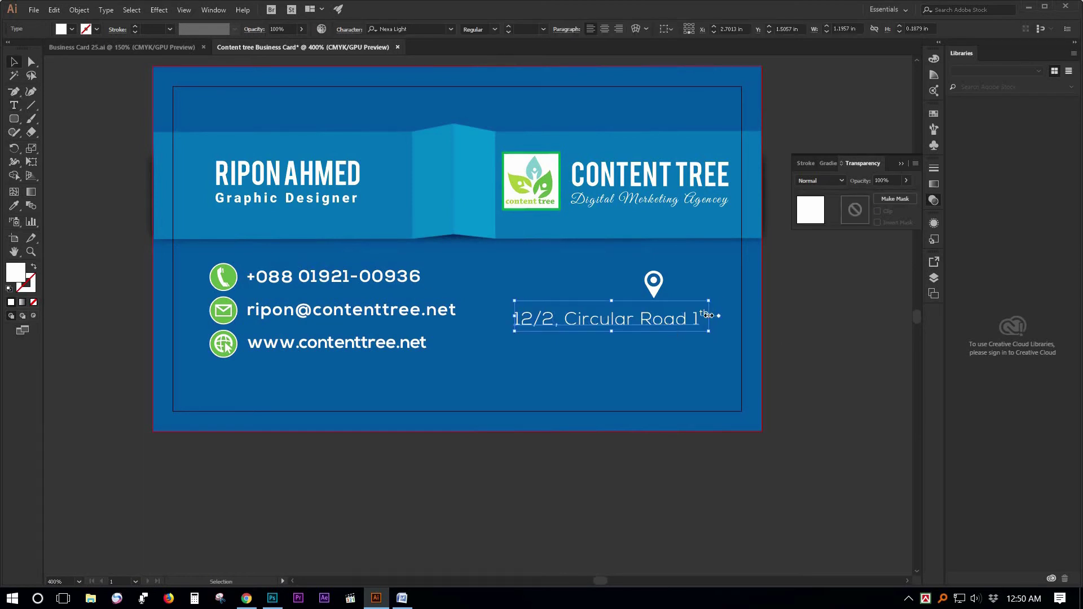
key("t")
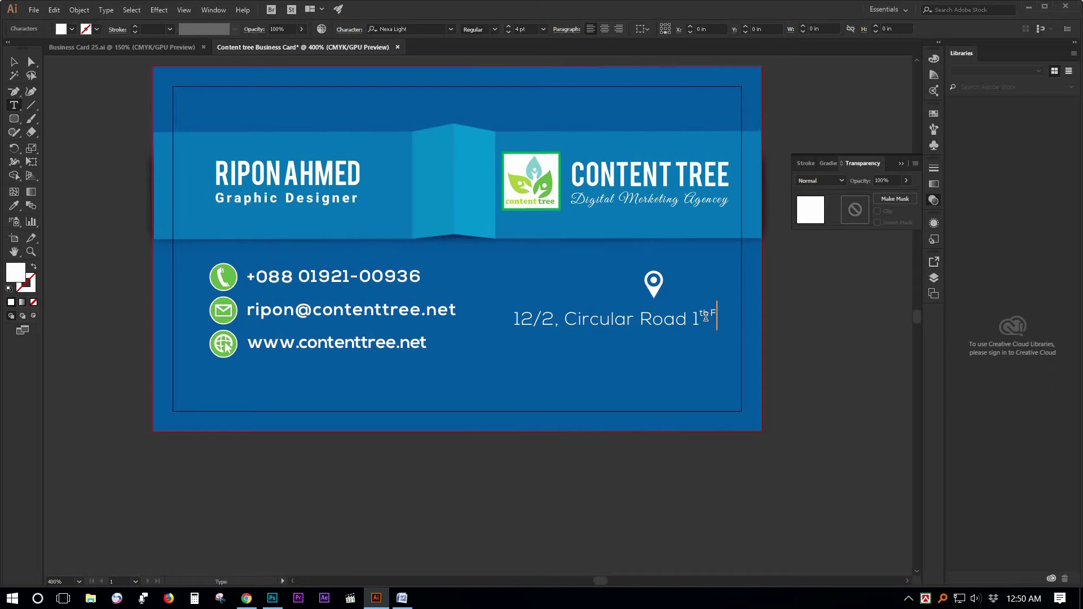
Restore 'floor' to 8 pt on the address baseline and type the 'West Malibagh, Dhaka-1217' line.
double_click(736, 316)
key("ctrl+shift+period")
key("ctrl+shift+period")
key("alt+shift+Down")
key("alt+shift+Down")
key("alt+shift+Down")
key("alt+shift+Up")
left_click(753, 323)
type("West Malibagh, Dhaka-1217")
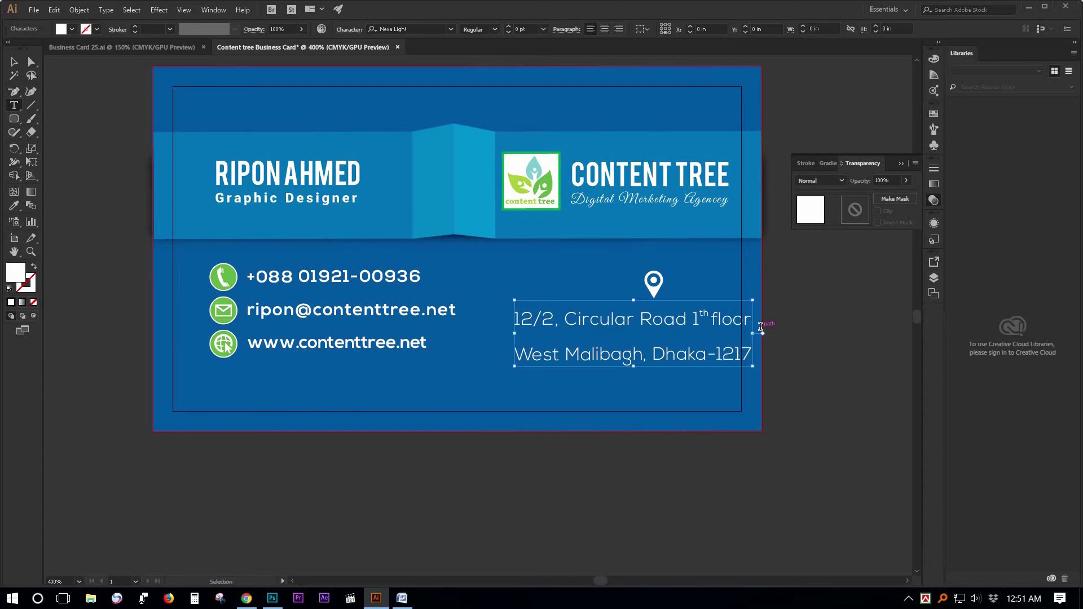
Tighten the leading and reduce the font size of the whole address.
key("ctrl+a")
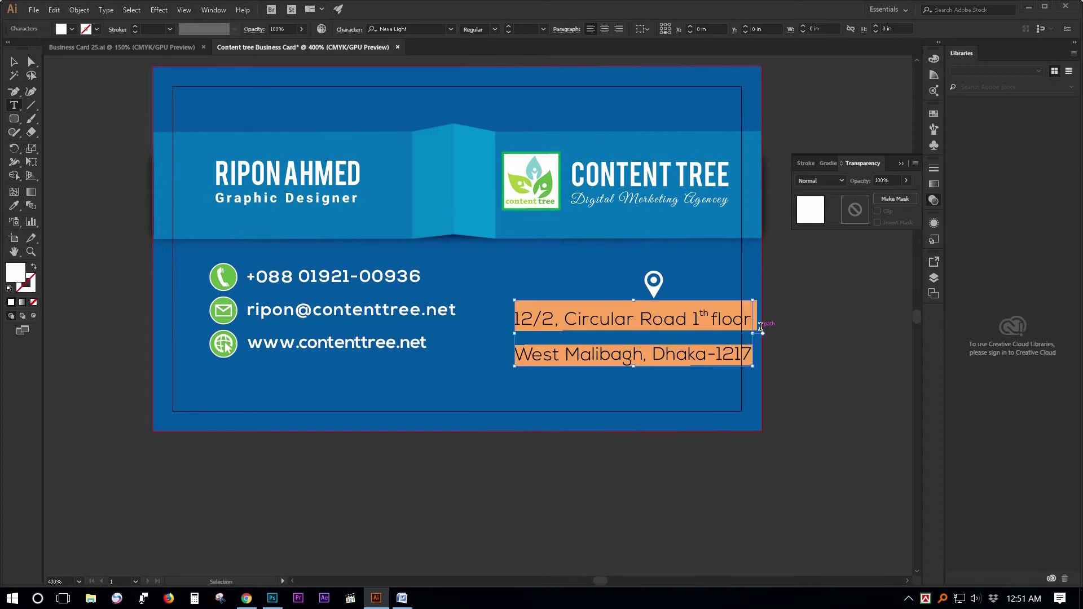
key("alt+Up")
key("alt+Up")
key("alt+Up")
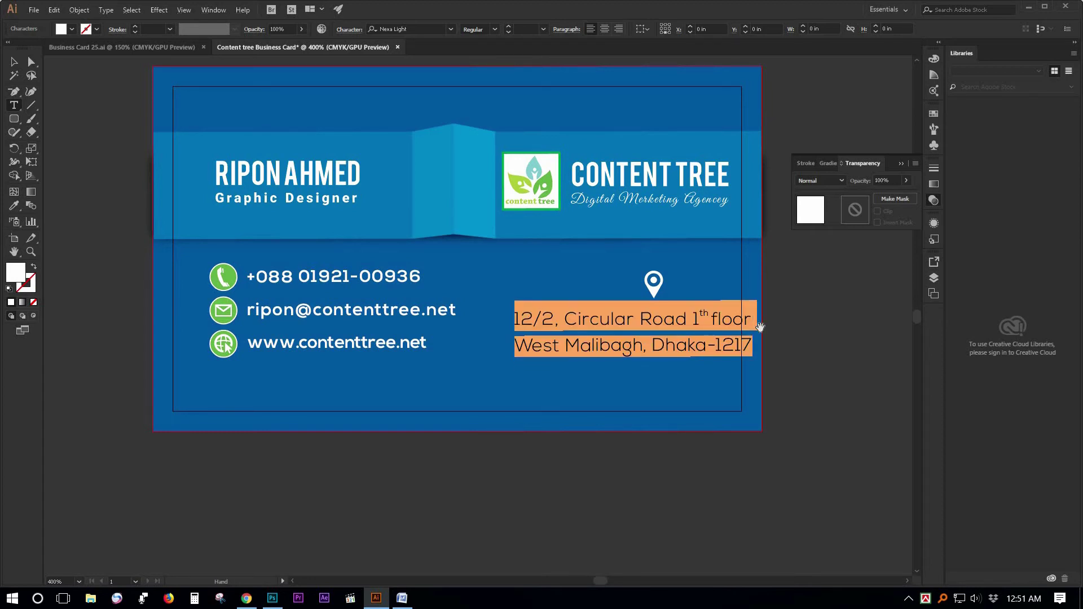
key("ctrl+shift+comma")
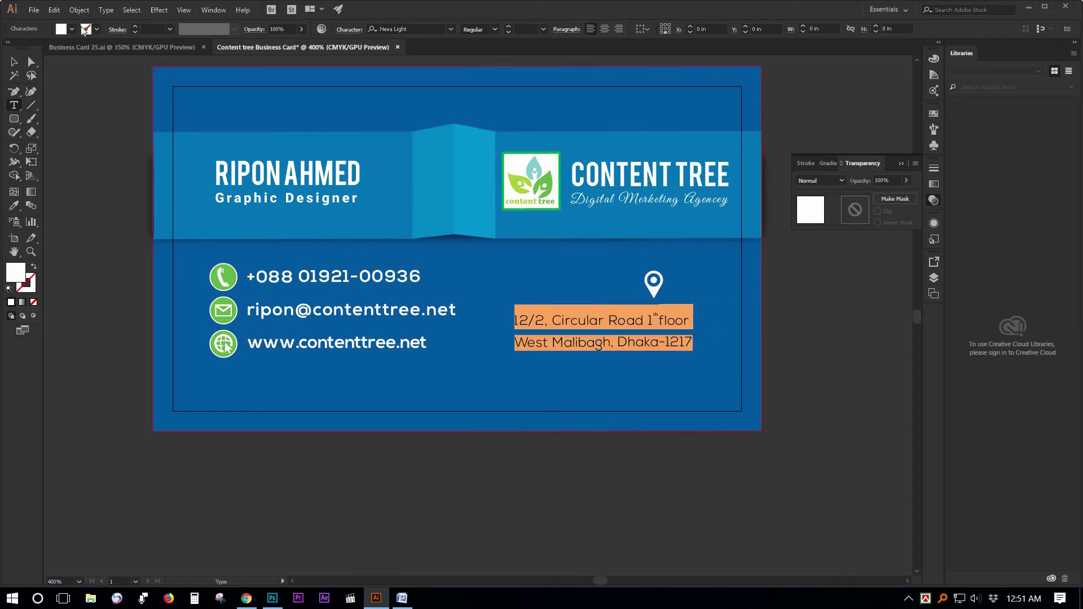
Move the address block lower right and place the location pin just above it.
left_click(14, 62)
left_click(661, 330)
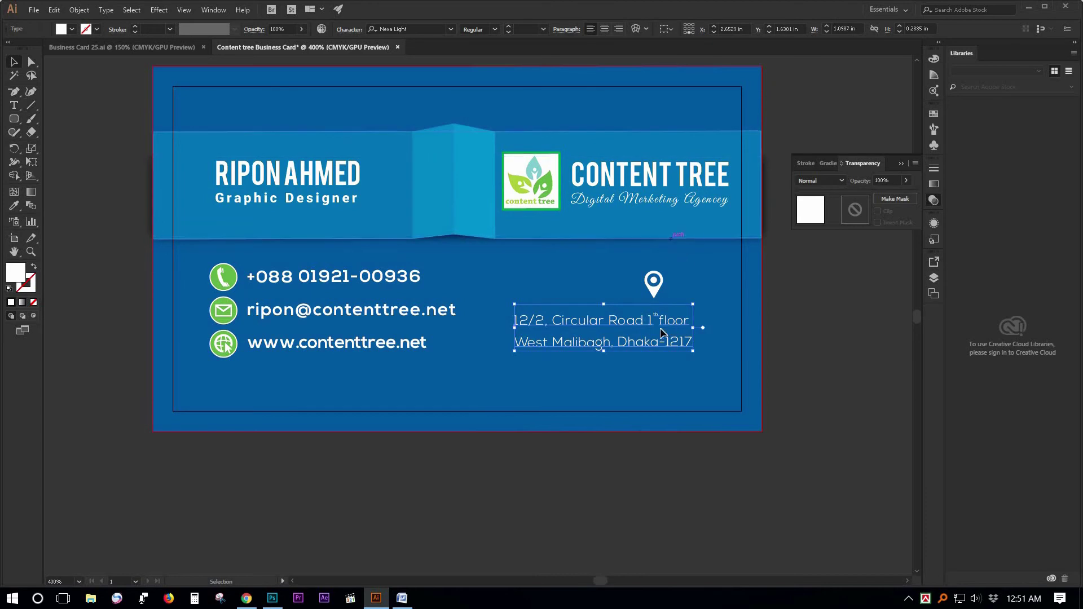
left_click_drag(657, 346, 687, 373)
left_click(795, 355)
left_click_drag(655, 291, 639, 319)
left_click(802, 333)
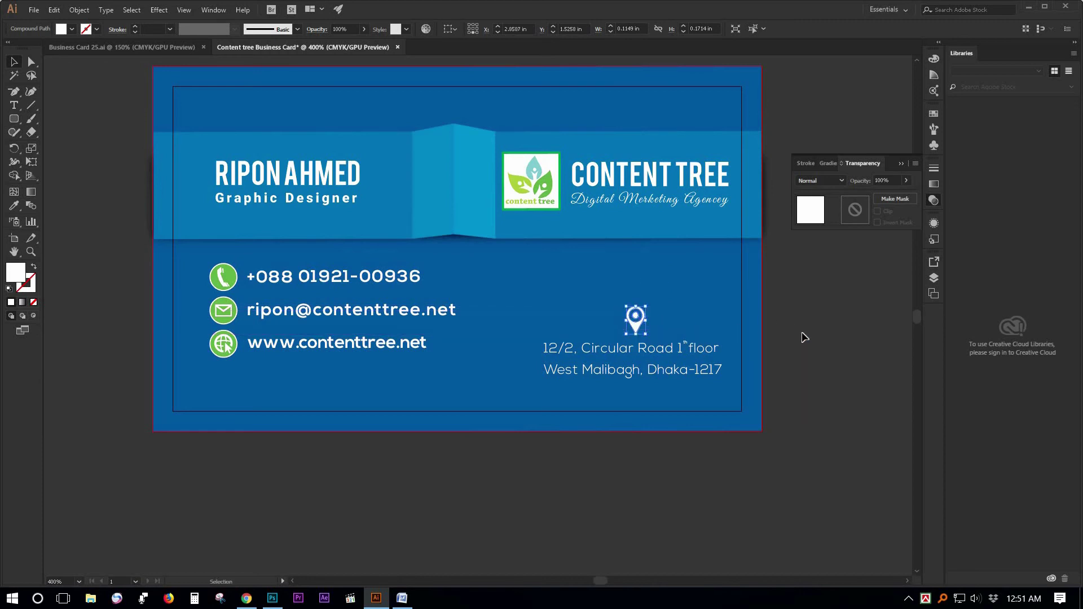
Set the contact details text block to Nexa Light.
left_click(358, 318)
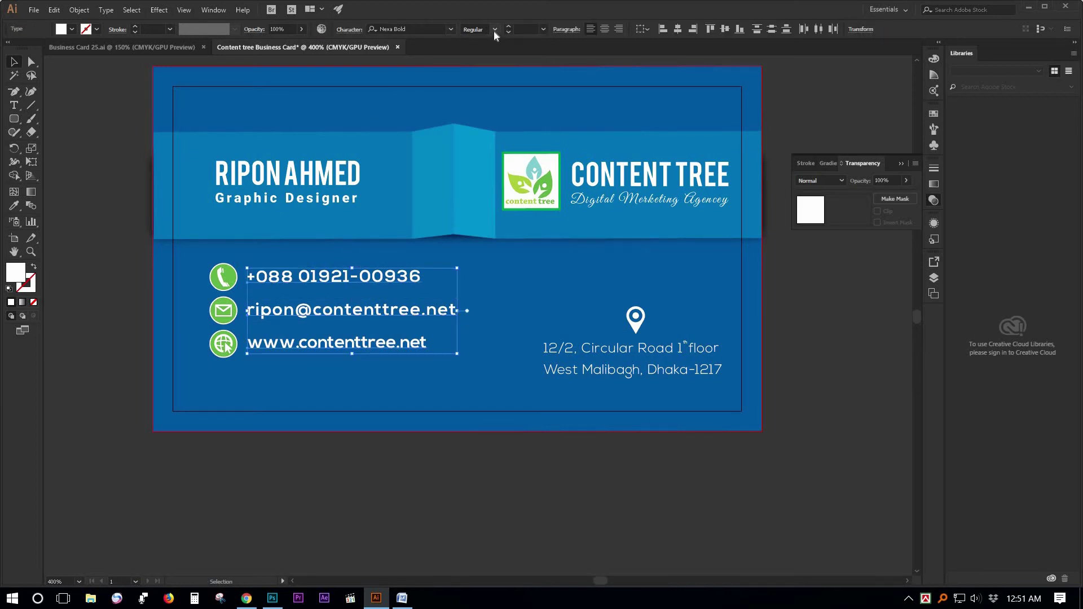
left_click(451, 28)
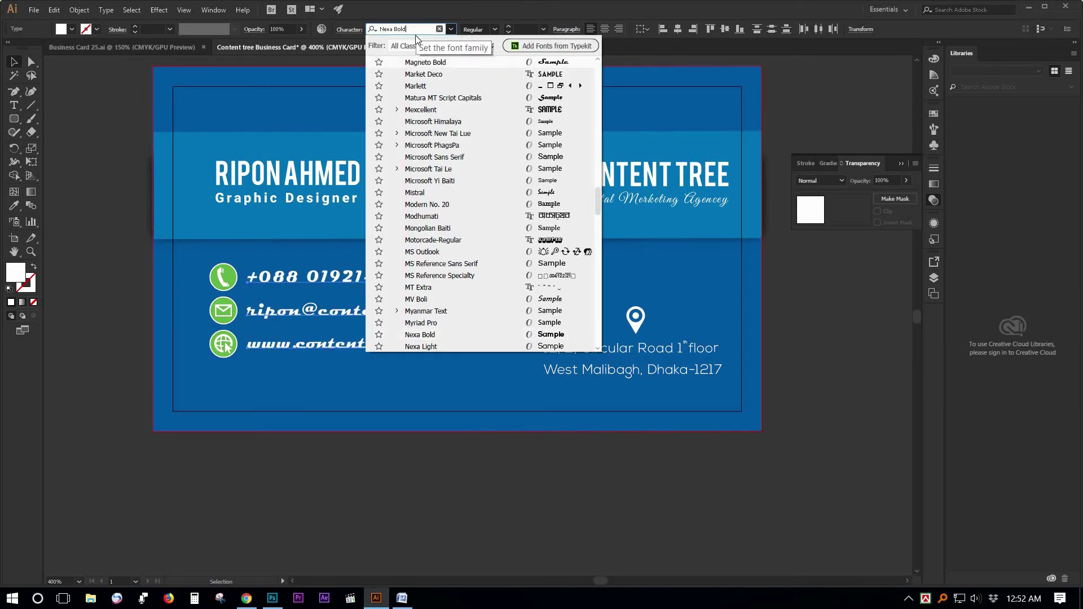
key("BackSpace")
key("BackSpace")
key("BackSpace")
key("BackSpace")
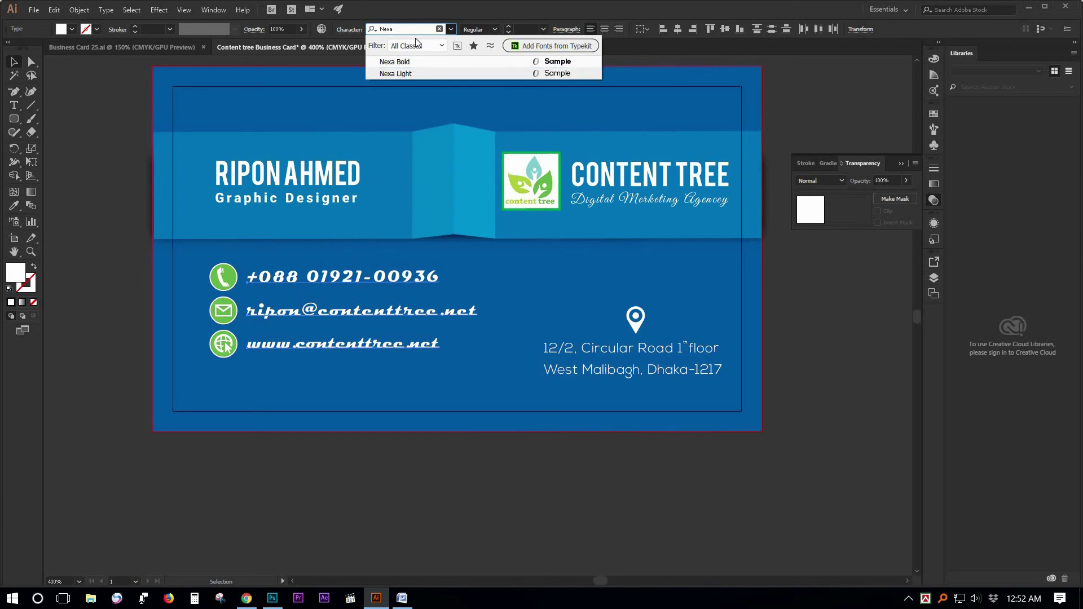
left_click(407, 73)
left_click(169, 453)
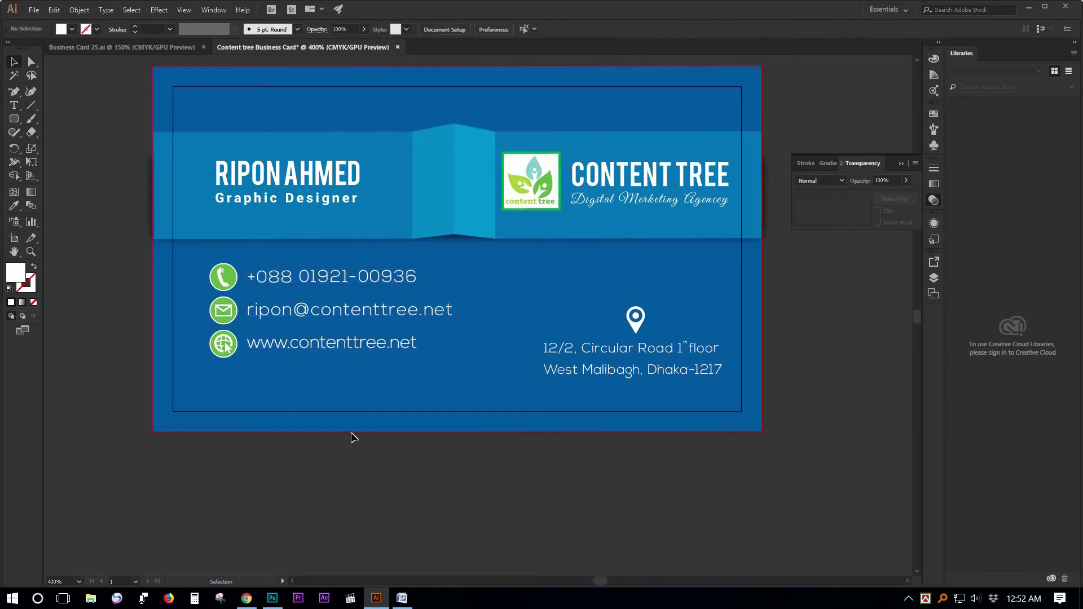
Shrink the phone number to 7 pt and bring the whole card back into view.
left_click(373, 284)
left_click(537, 28)
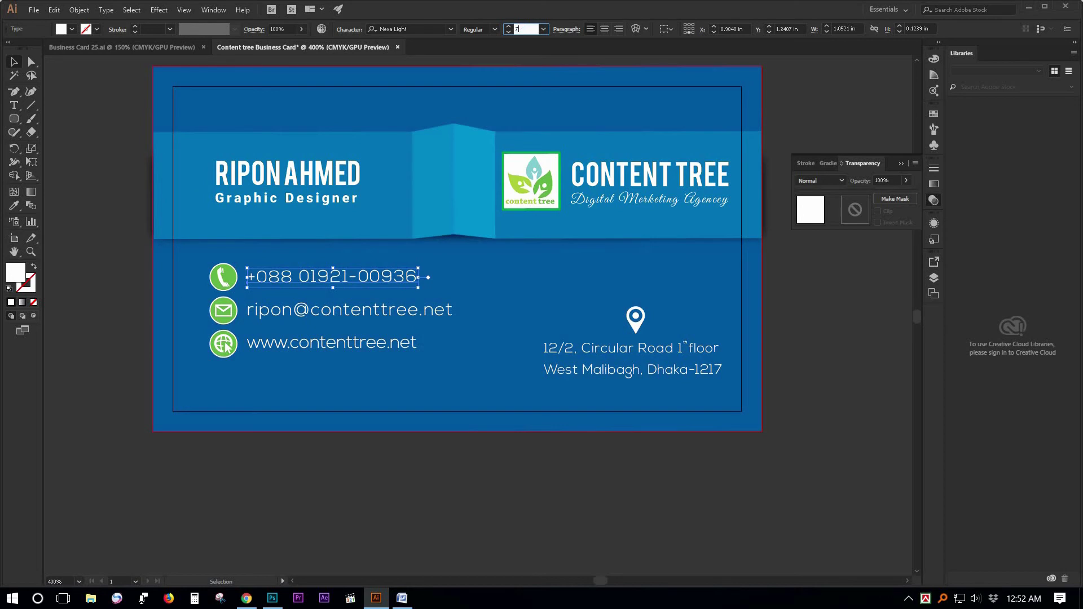
type("7")
key("Return")
left_click(83, 330)
left_click(373, 340, "ctrl+alt")
left_click_drag(472, 355, 337, 367)
left_click_drag(337, 414, 322, 413)
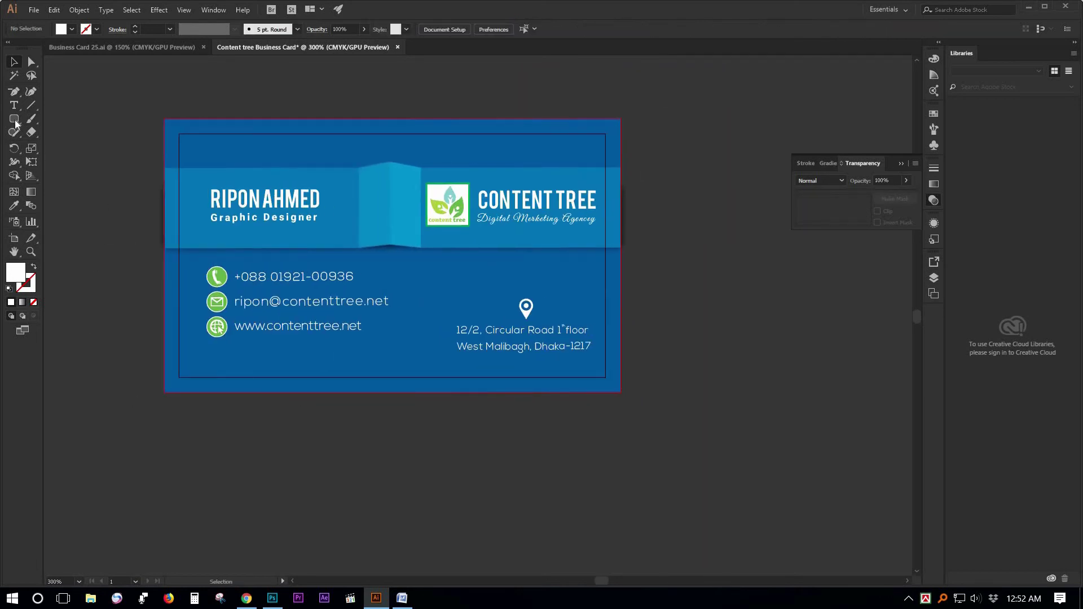
left_click_drag(15, 117, 51, 116)
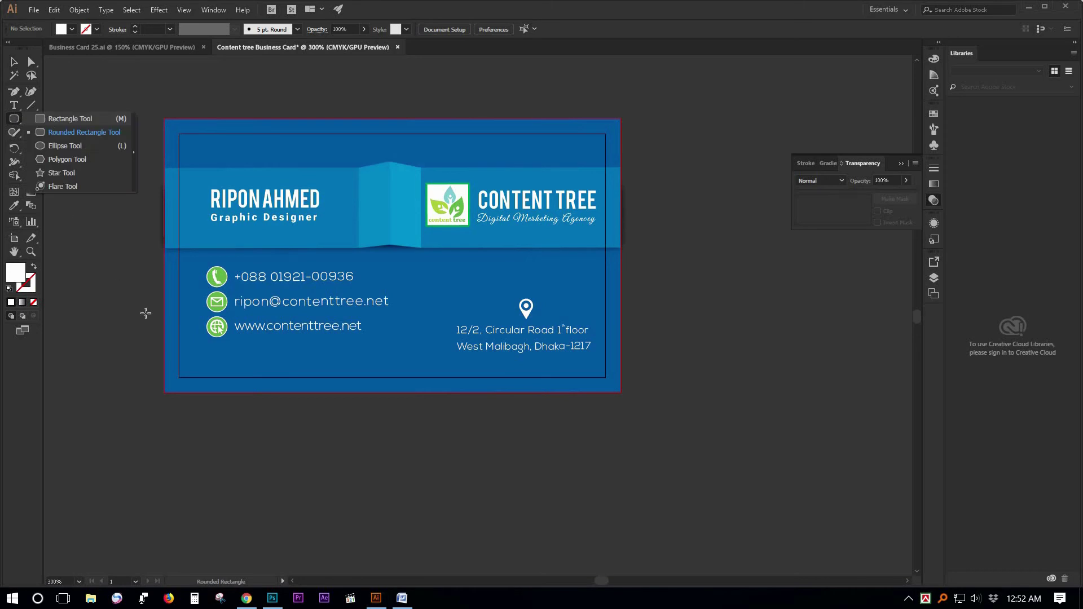
Draw a thin bar along the card's bottom left and duplicate it to the lower right.
left_click_drag(164, 363, 382, 394)
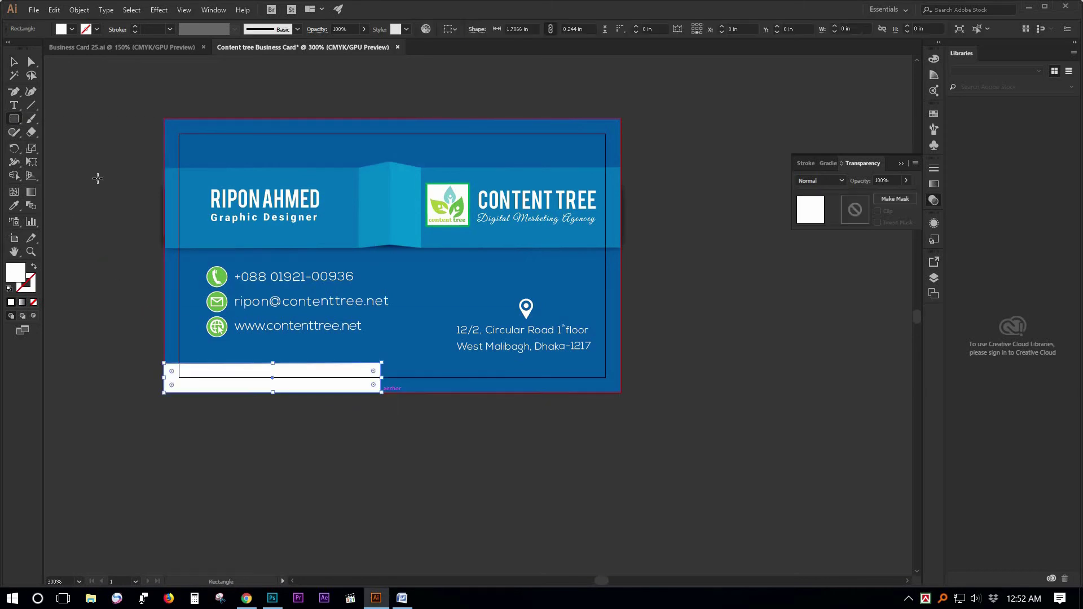
left_click(15, 61)
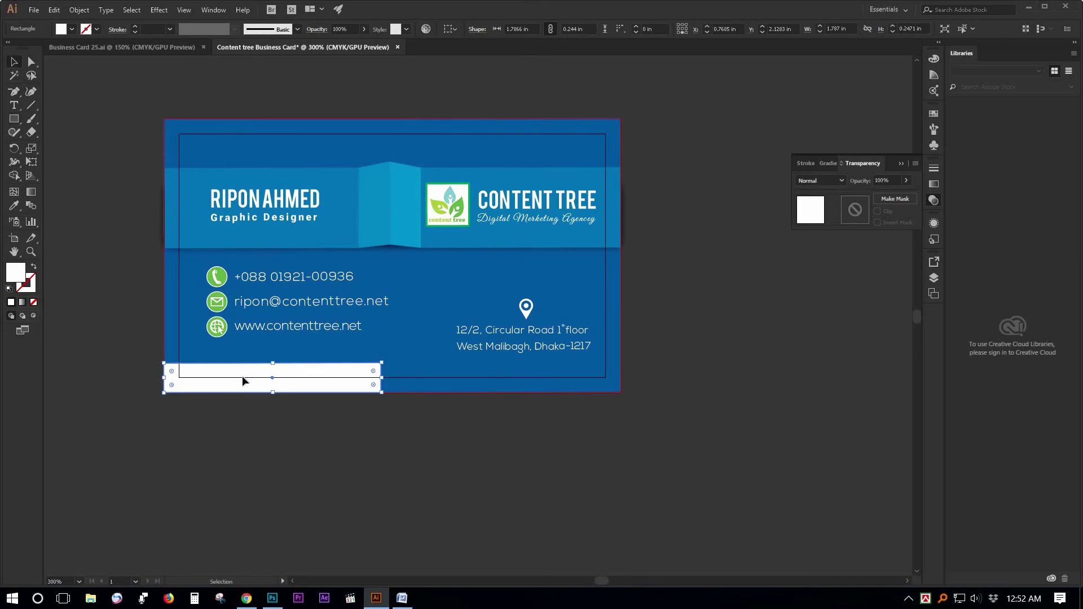
left_click_drag(244, 382, 490, 382)
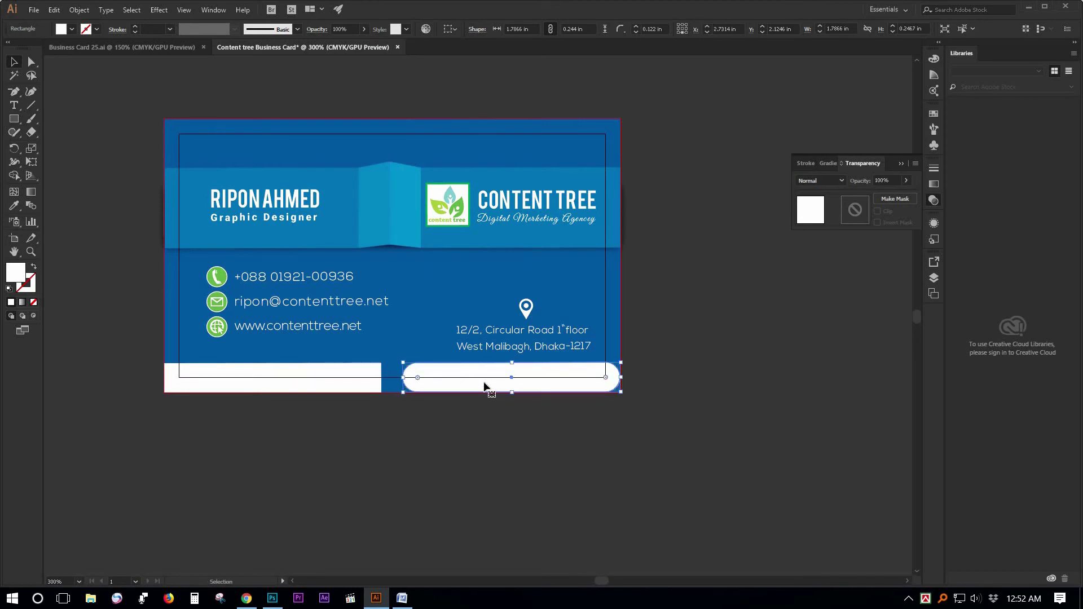
key("ctrl+z")
key("ctrl+=")
key("ctrl+=")
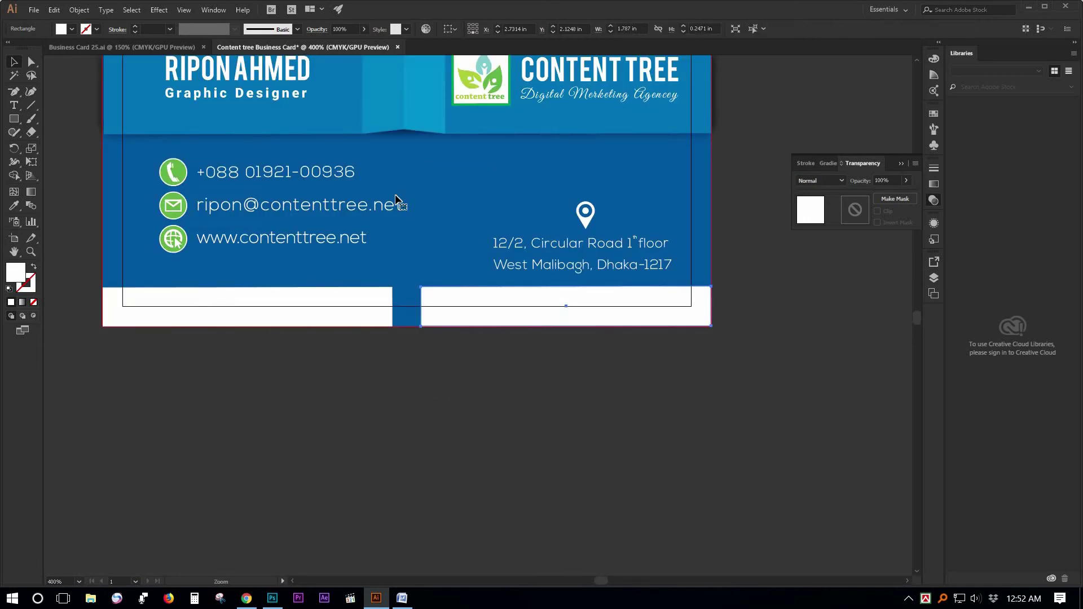
Round the facing inner corners of both bars into a curved notch.
left_click_drag(377, 196, 460, 271)
left_click(307, 218)
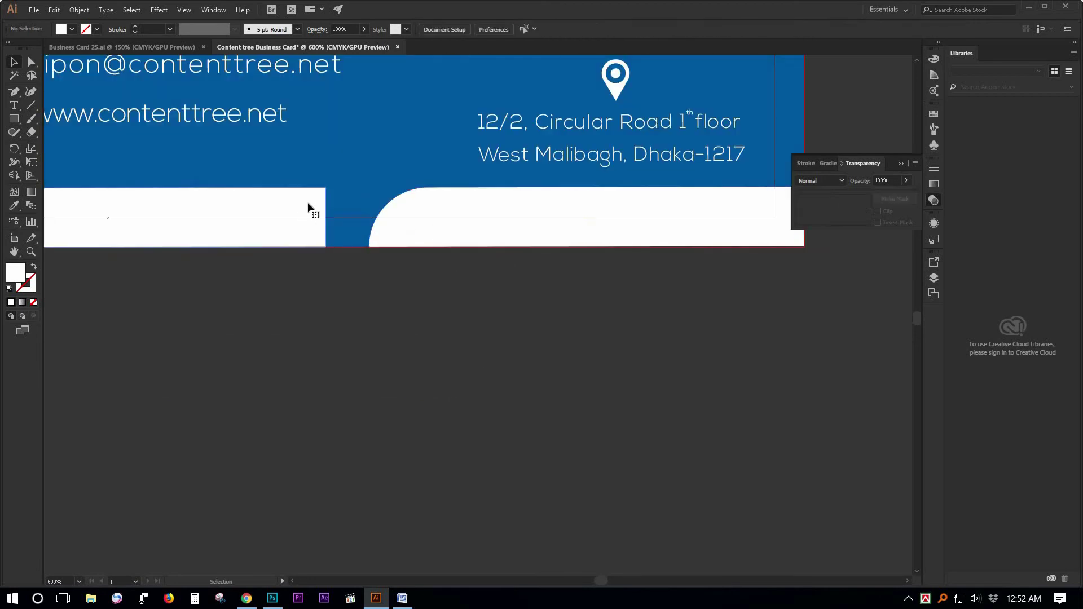
left_click_drag(317, 199, 239, 312)
left_click(380, 352)
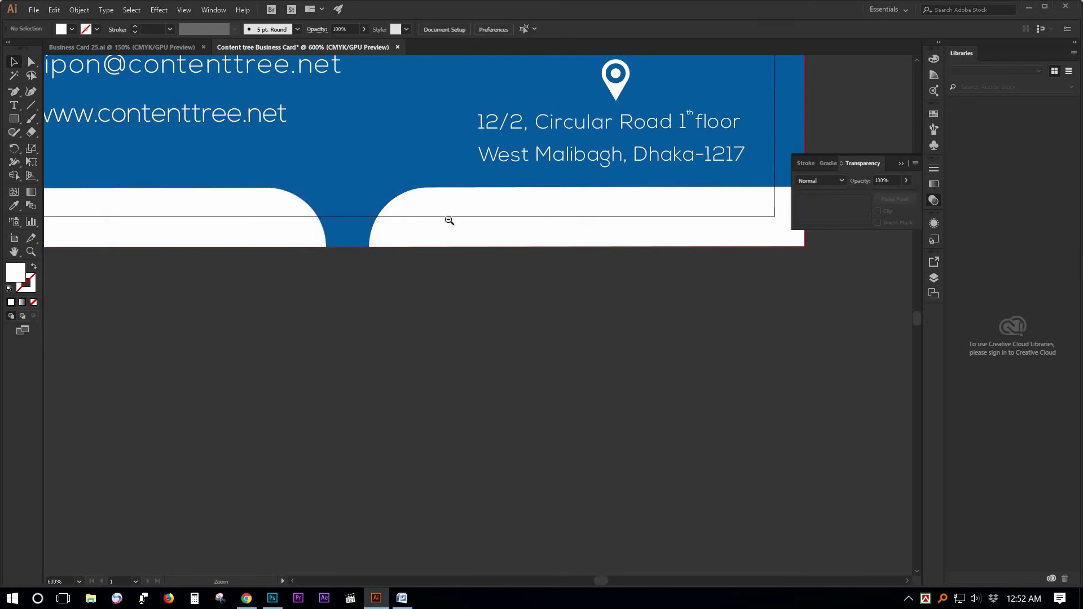
left_click(449, 220, "ctrl+alt")
left_click(462, 362, "ctrl+alt")
left_click_drag(377, 311, 346, 237)
left_click(361, 316)
left_click(14, 206)
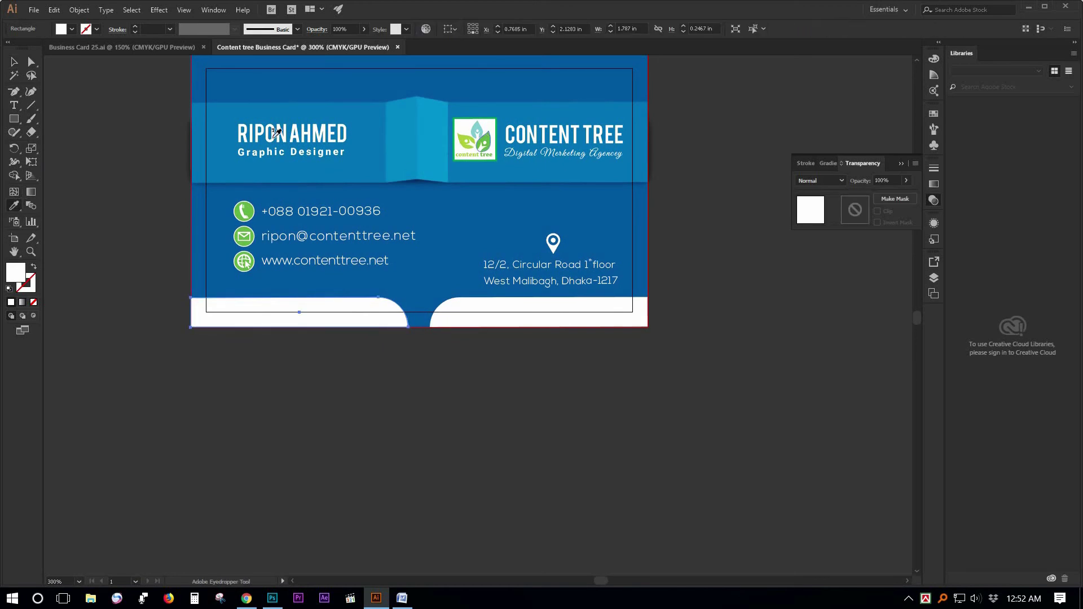
Fill the bottom bars with colours sampled from the logo and the phone icon's green.
left_click(483, 142)
left_click(14, 62)
left_click(472, 333)
left_click(483, 317)
key("i")
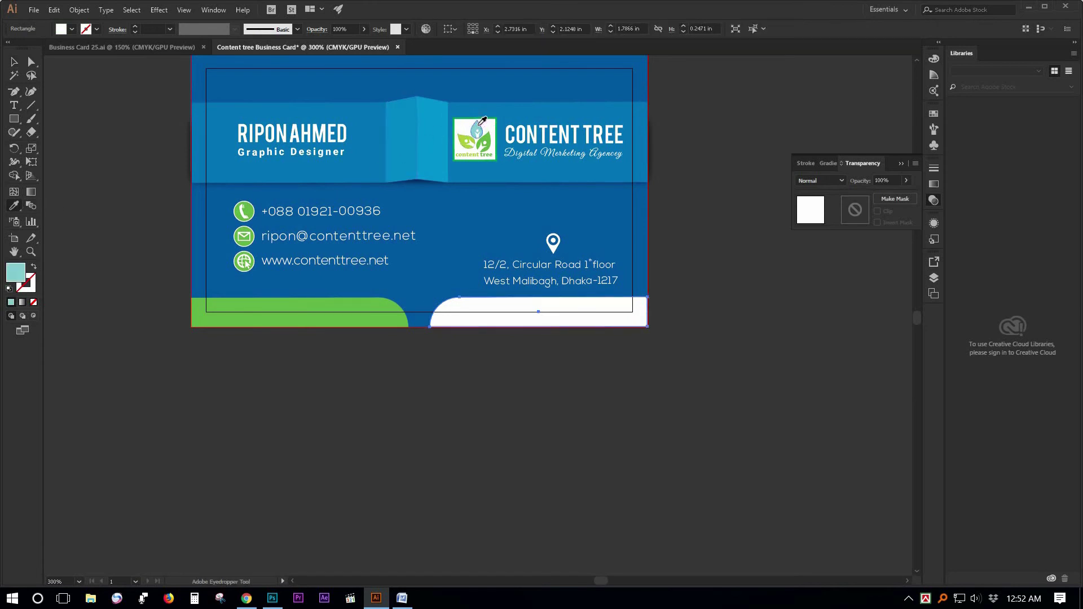
left_click(479, 126)
left_click(465, 139)
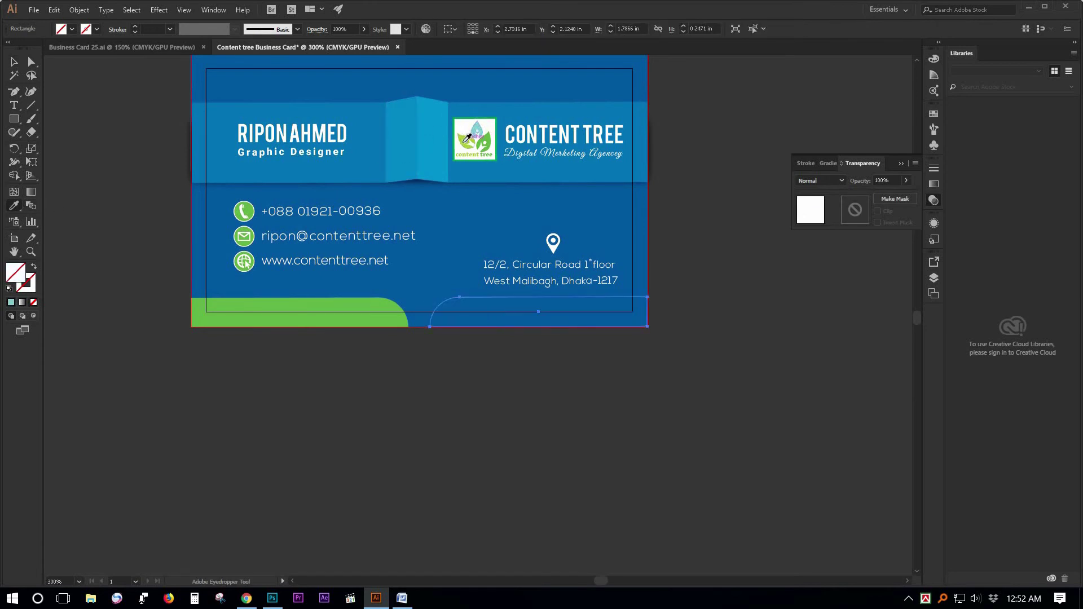
left_click(468, 137)
left_click(252, 207)
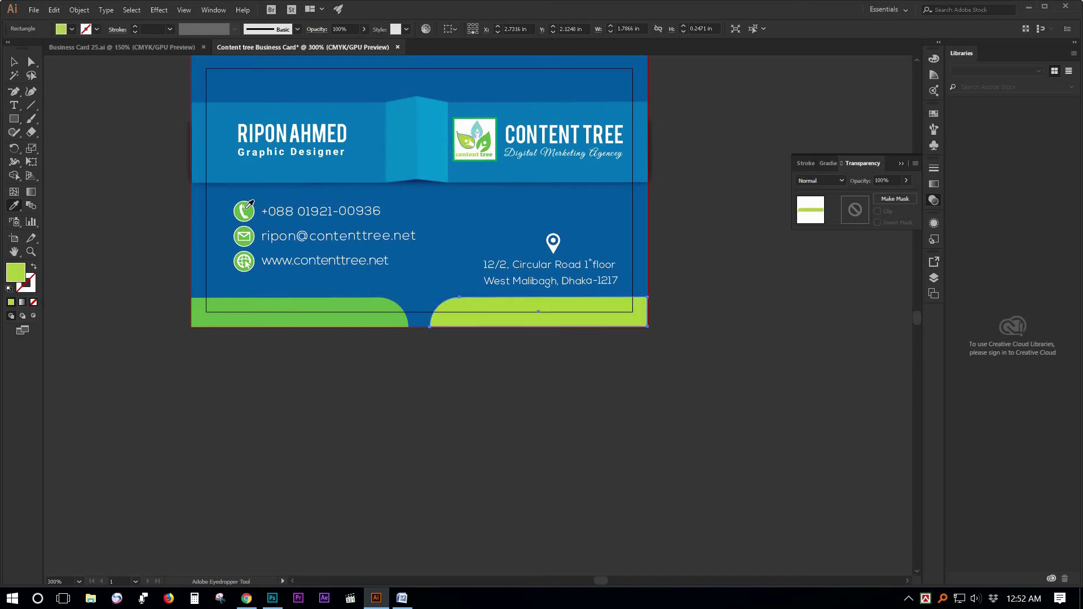
left_click(252, 206)
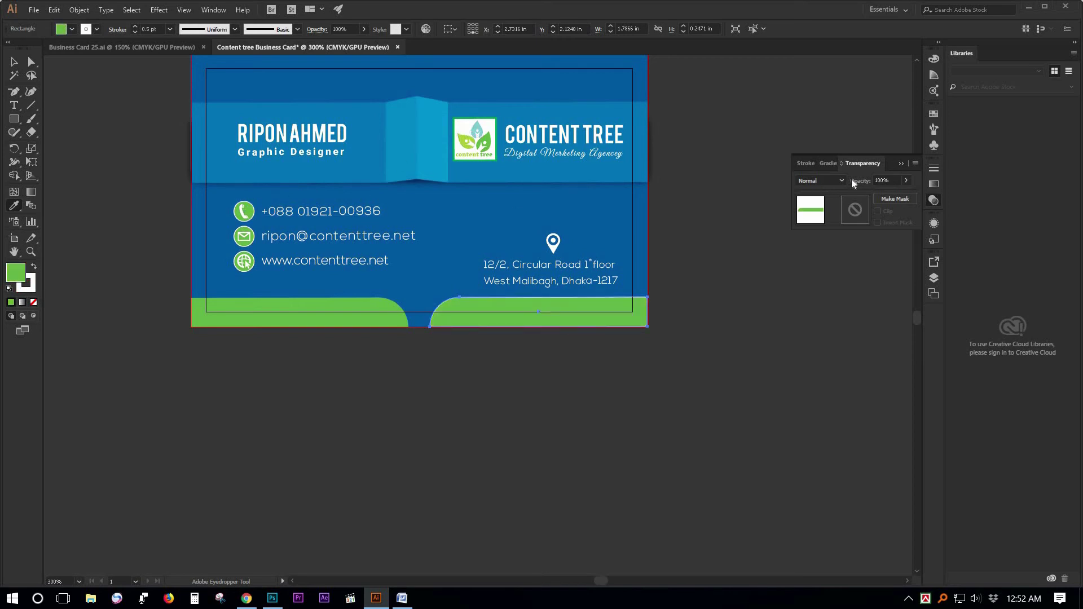
Adjust the band's green with the CMYK sliders, raising cyan to 71.
left_click(935, 59)
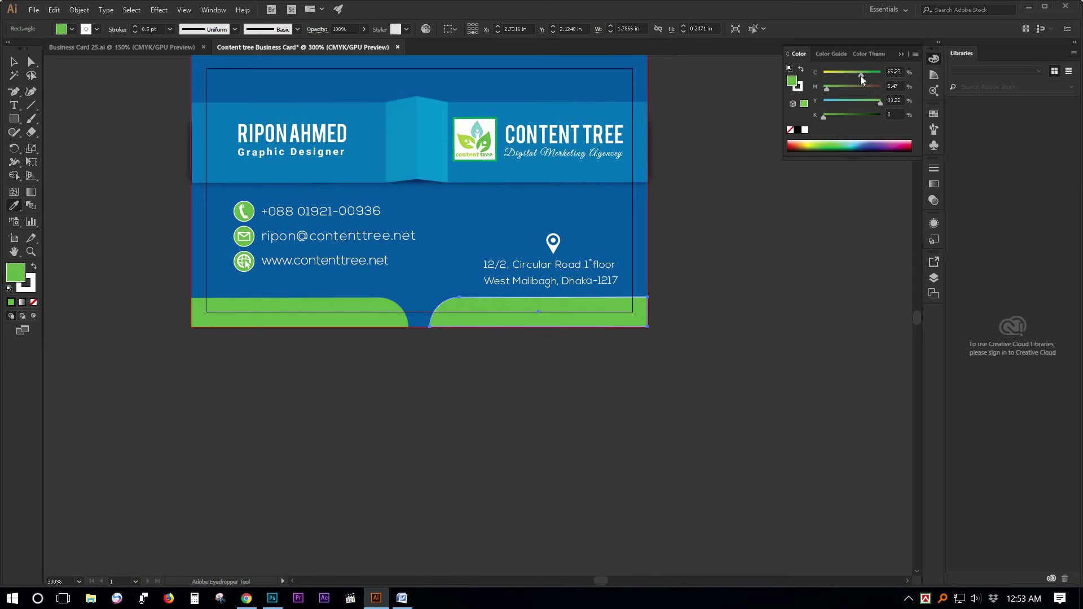
left_click_drag(867, 74, 876, 74)
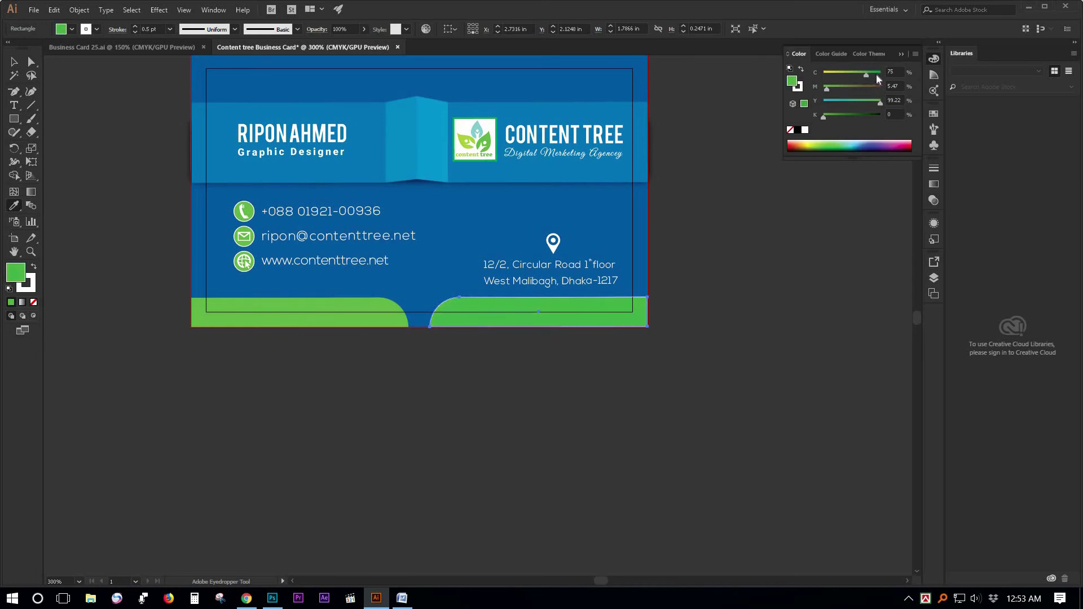
left_click(853, 101)
left_click_drag(853, 101, 813, 89)
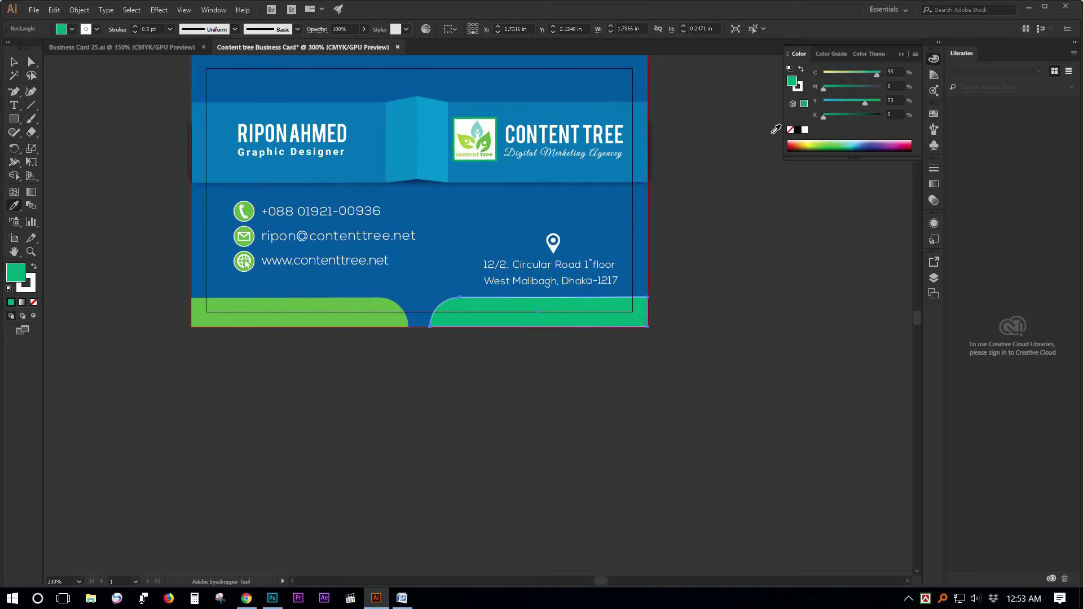
left_click(852, 77)
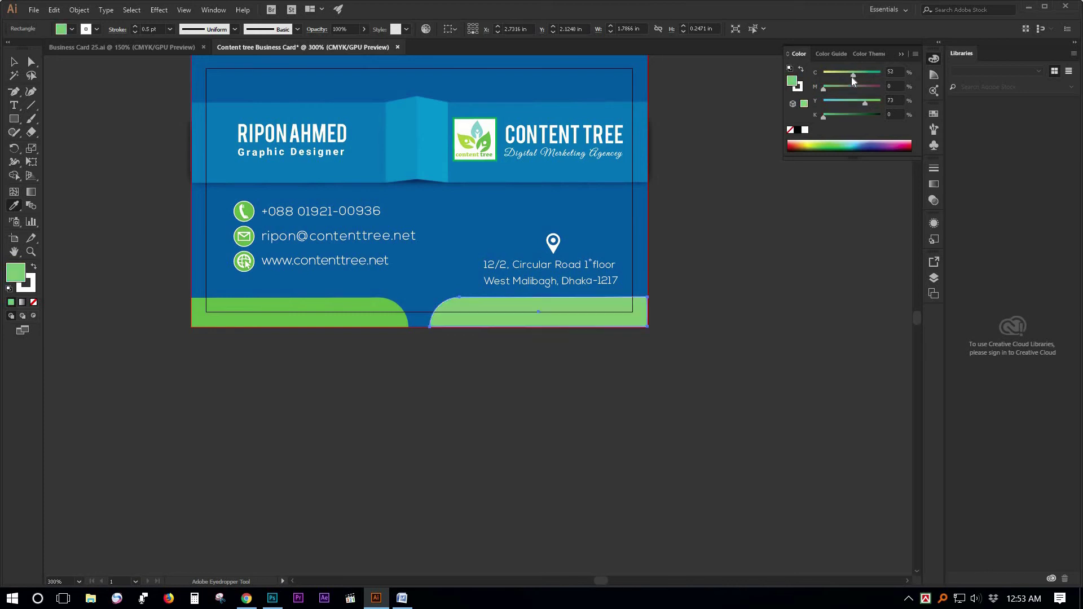
left_click(848, 77)
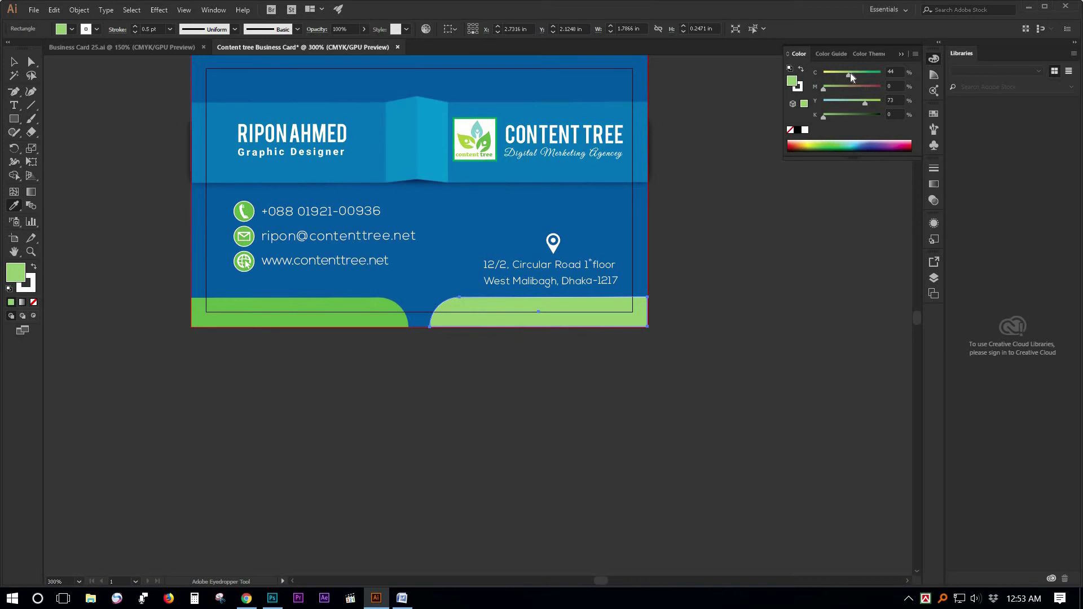
left_click_drag(848, 73, 851, 72)
left_click_drag(851, 75, 865, 75)
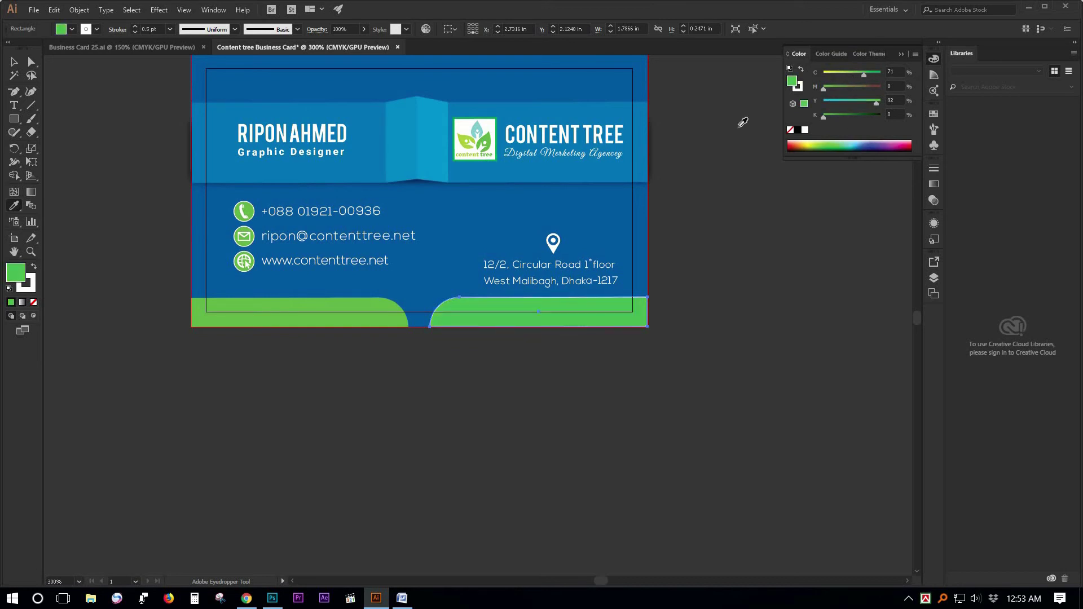
Set the bottom-right green band's stroke to None.
left_click(15, 67)
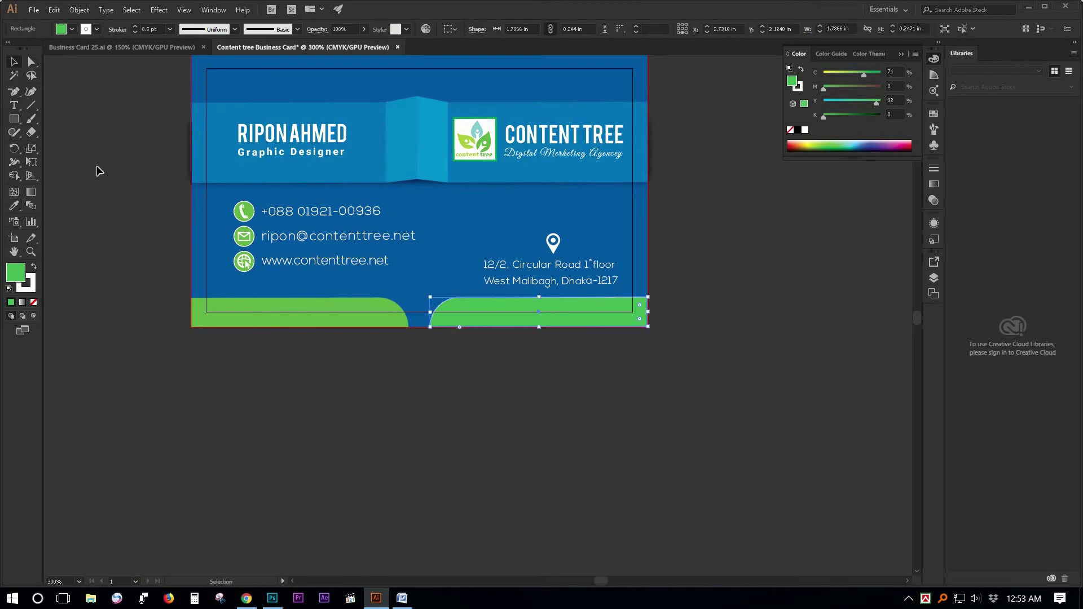
left_click(598, 428)
left_click(557, 316)
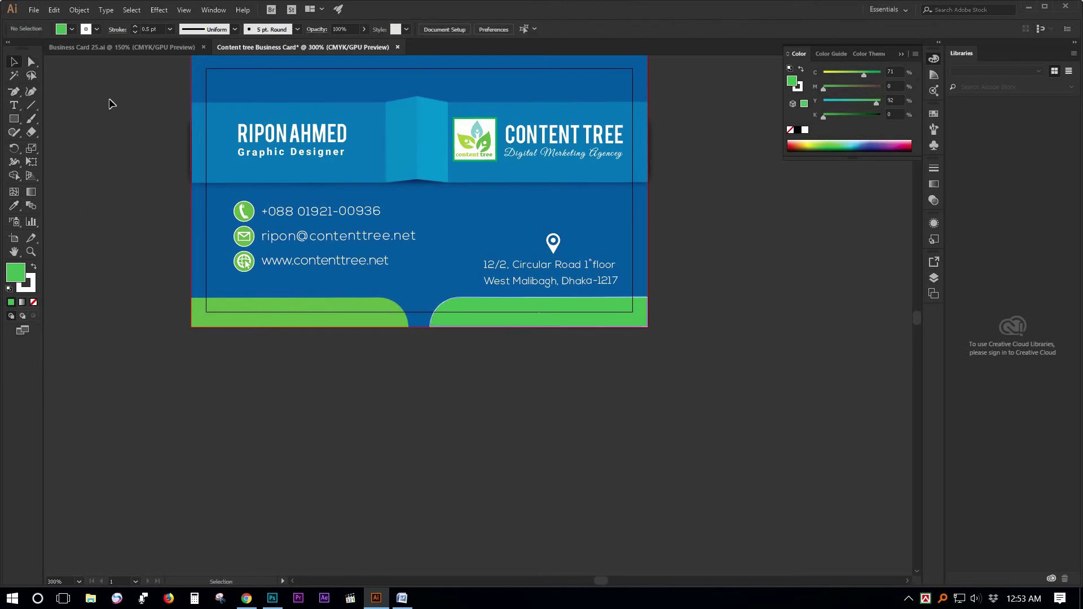
left_click(97, 29)
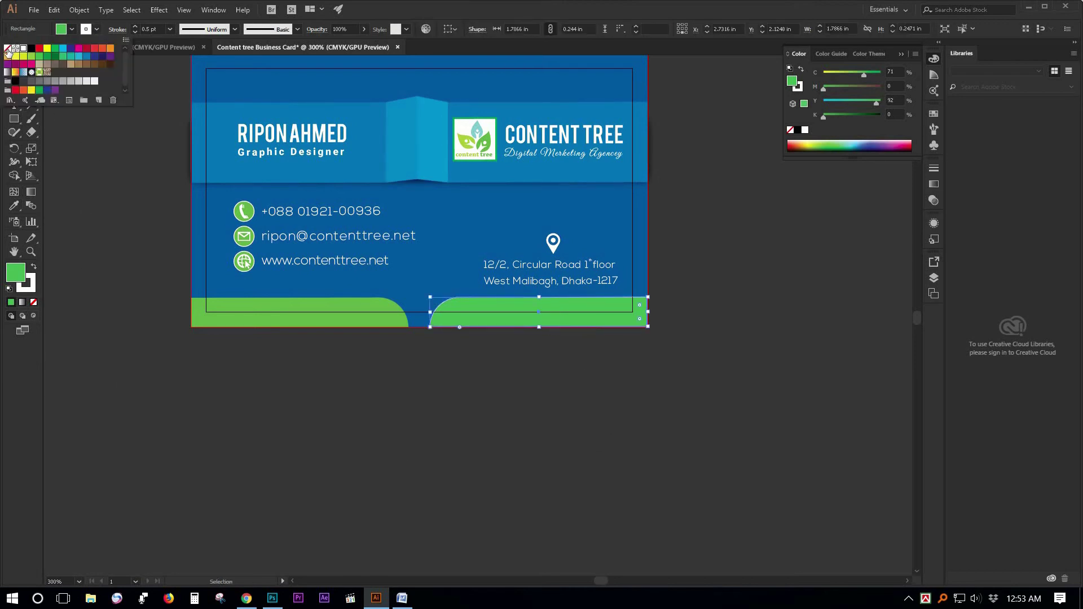
left_click(122, 155)
left_click(121, 155)
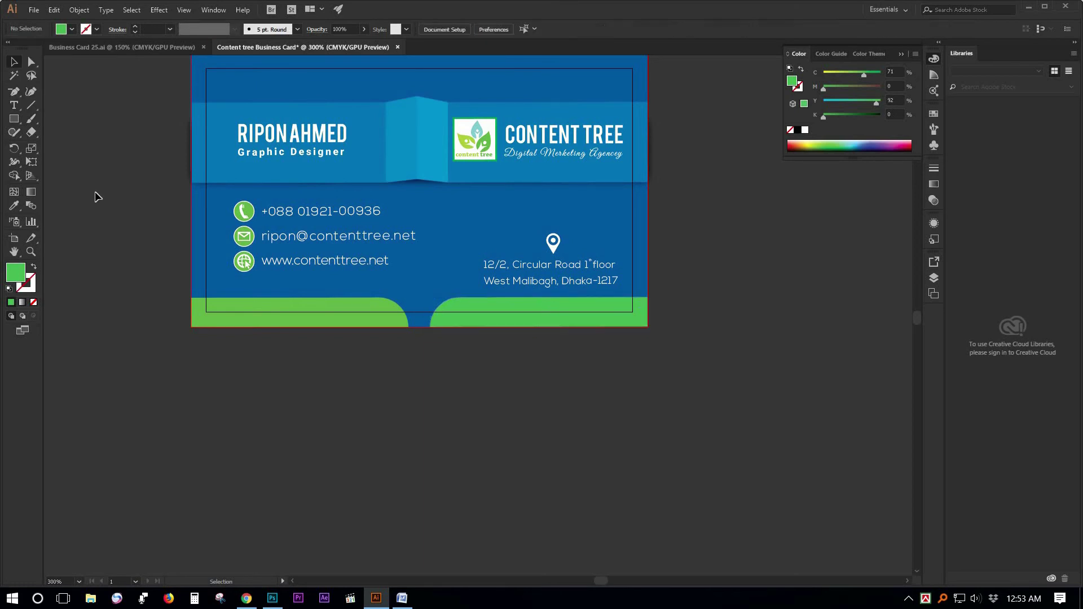
left_click_drag(685, 218, 658, 273)
left_click(656, 275, "ctrl+alt")
left_click_drag(477, 361, 552, 288)
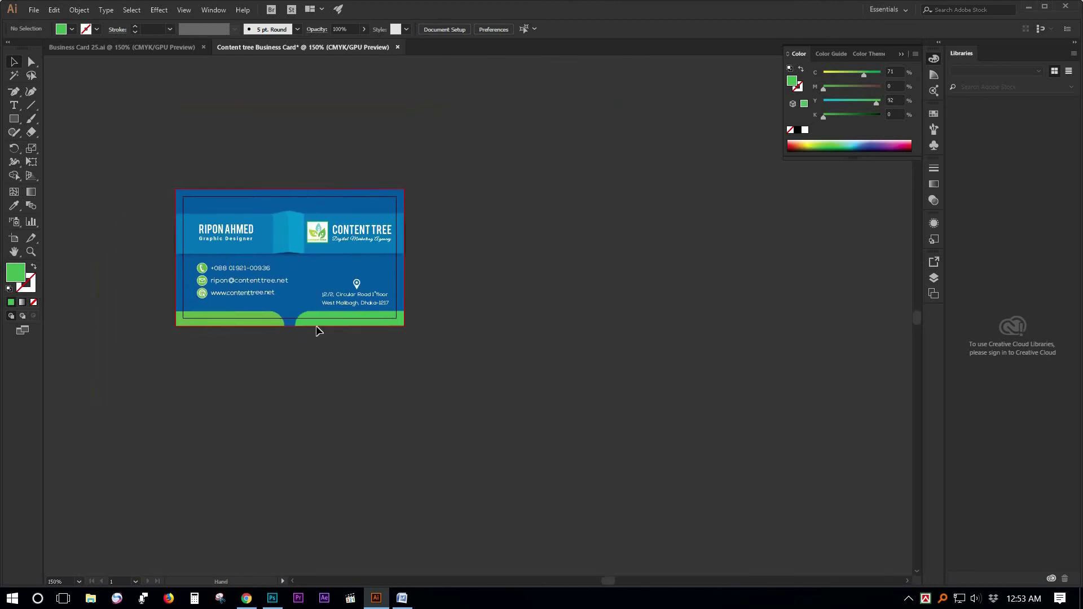
Fill the bottom-left band with the fold's light blue using the Eyedropper.
left_click(251, 313)
key("i")
left_click(301, 231)
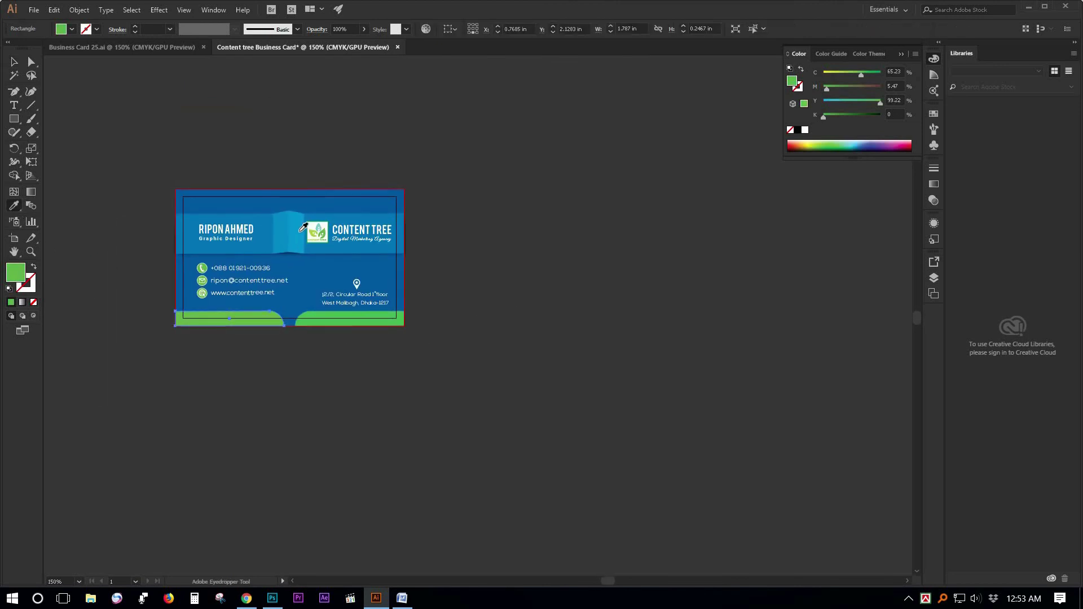
left_click(279, 217)
left_click(14, 62)
left_click(489, 344)
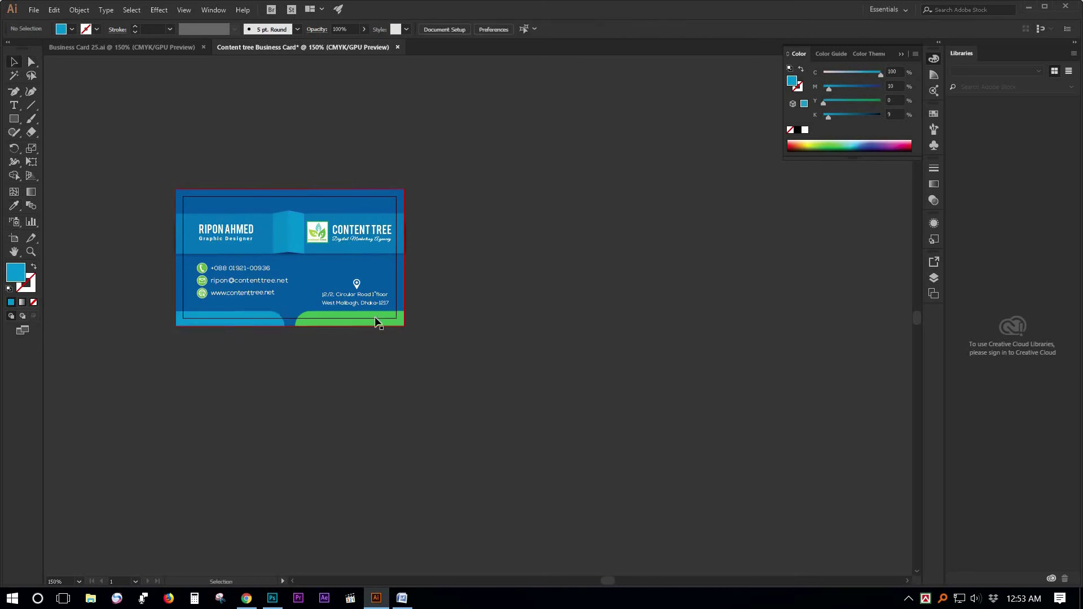
Resample the phone icon's green onto the bottom-right band and verify it has no outline.
left_click(395, 324)
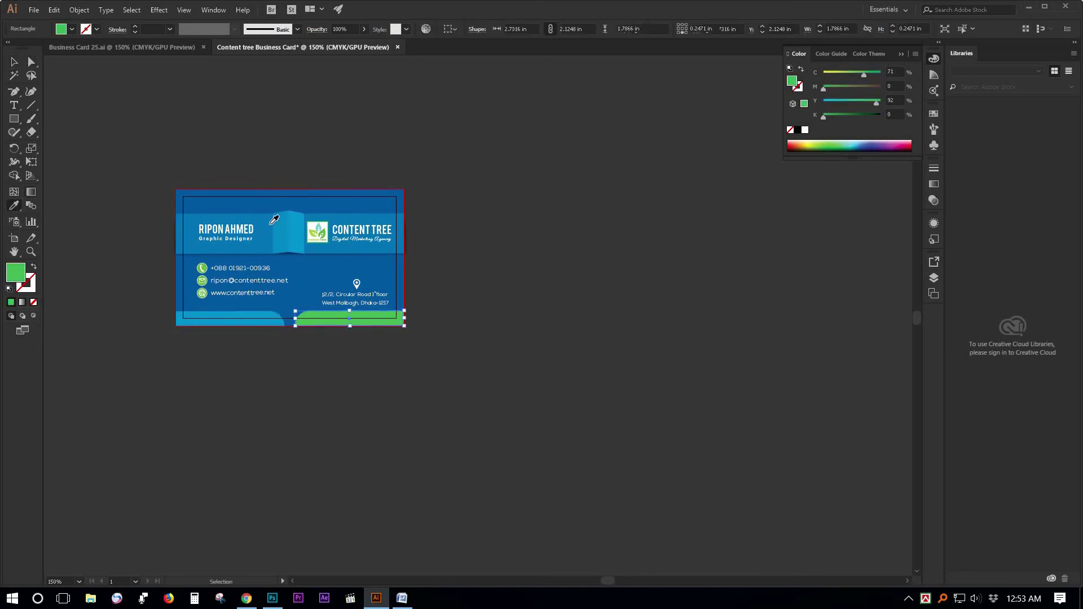
left_click(330, 230)
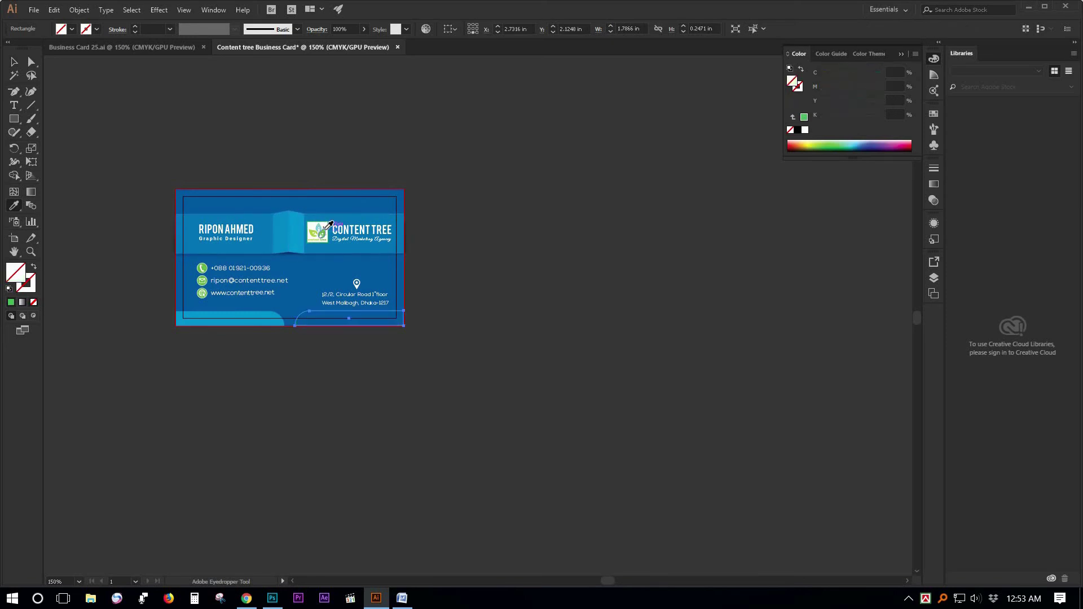
left_click(325, 230)
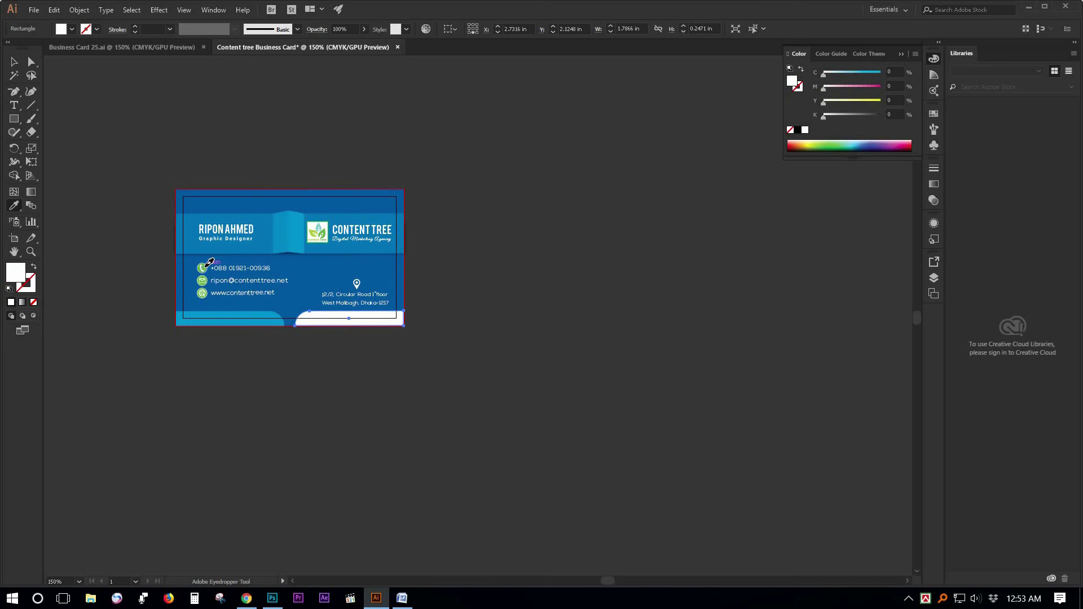
left_click(202, 269)
left_click(14, 62)
left_click(494, 352)
left_click(349, 321)
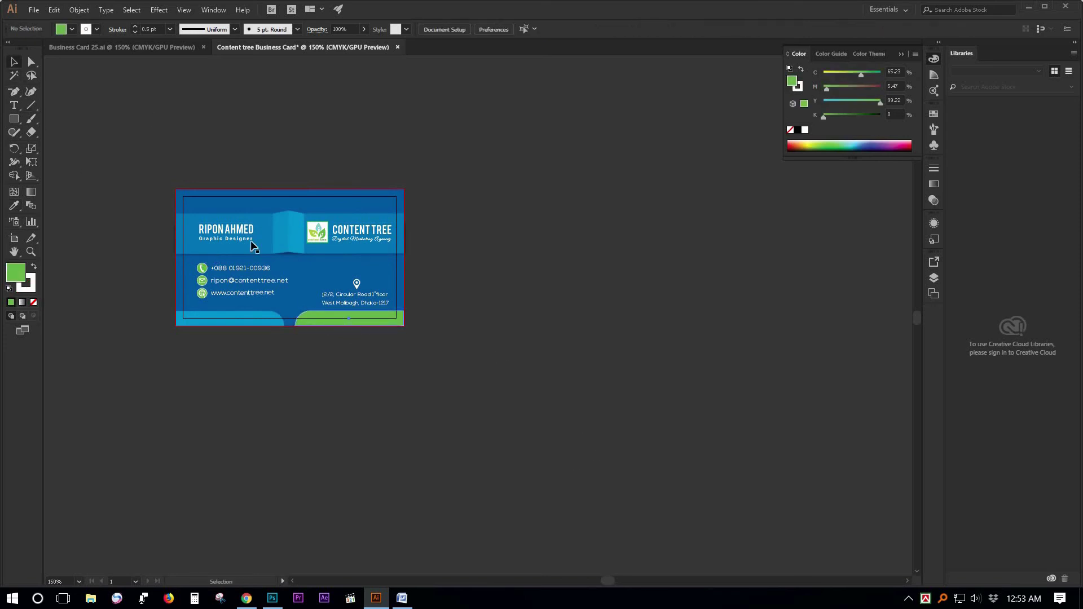
left_click(97, 29)
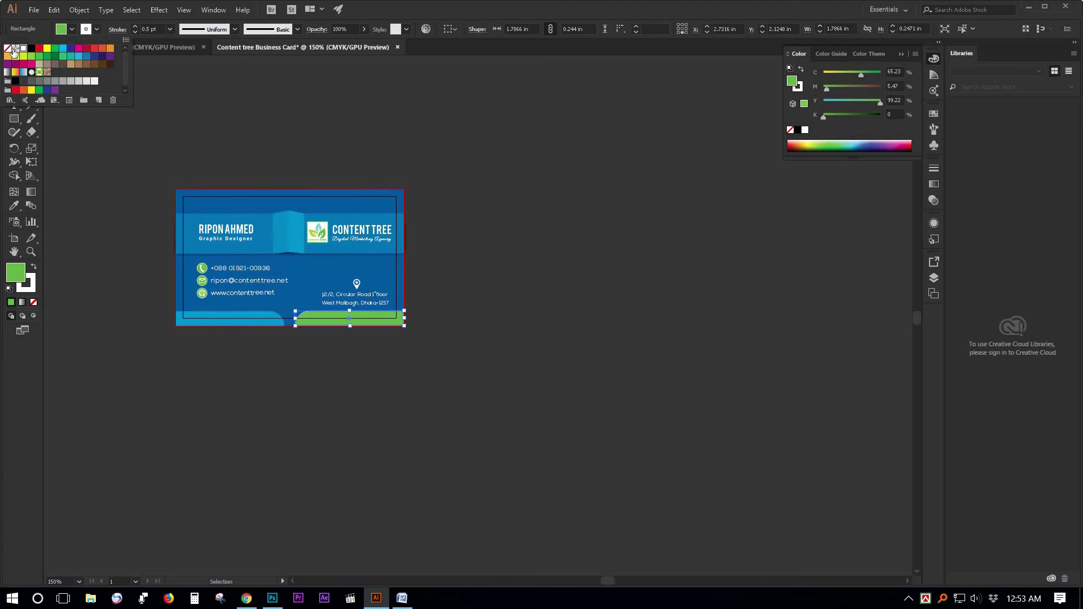
left_click(276, 108)
Zoom to 300% on the card and marquee-select all its unlocked objects.
left_click(416, 259)
left_click(490, 298)
left_click_drag(461, 345, 625, 293)
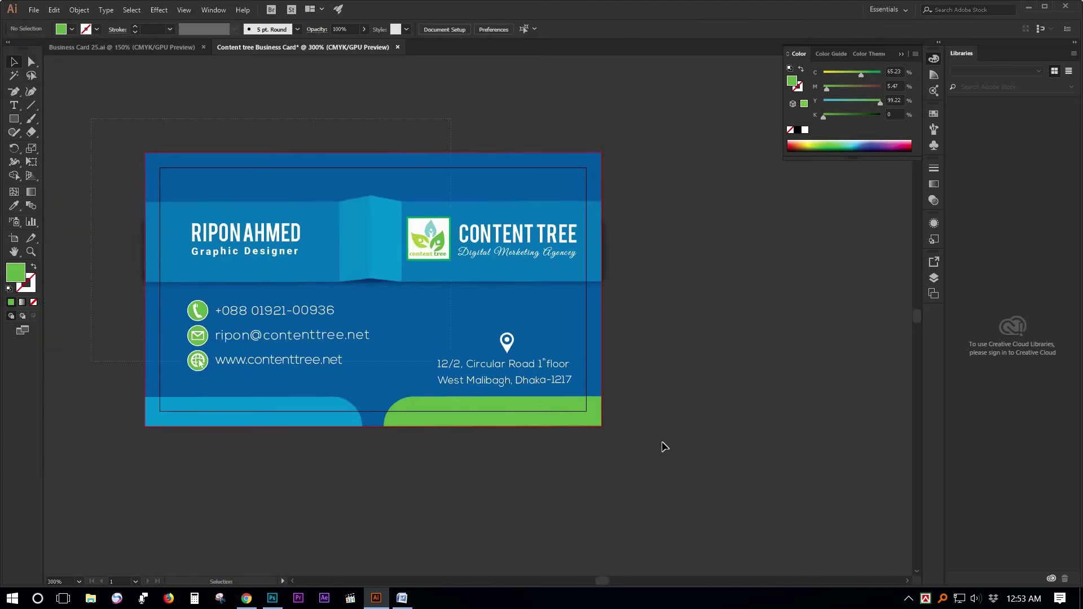
left_click_drag(663, 443, 663, 443)
Unlock all objects and select the entire front card artwork.
left_click(80, 12)
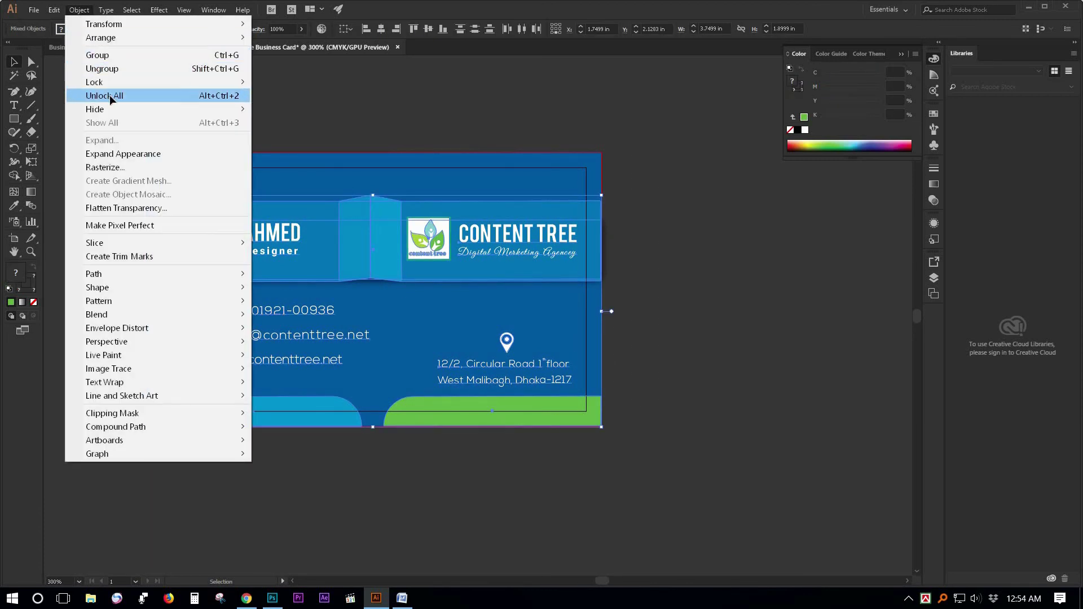
left_click(107, 96)
left_click(157, 138)
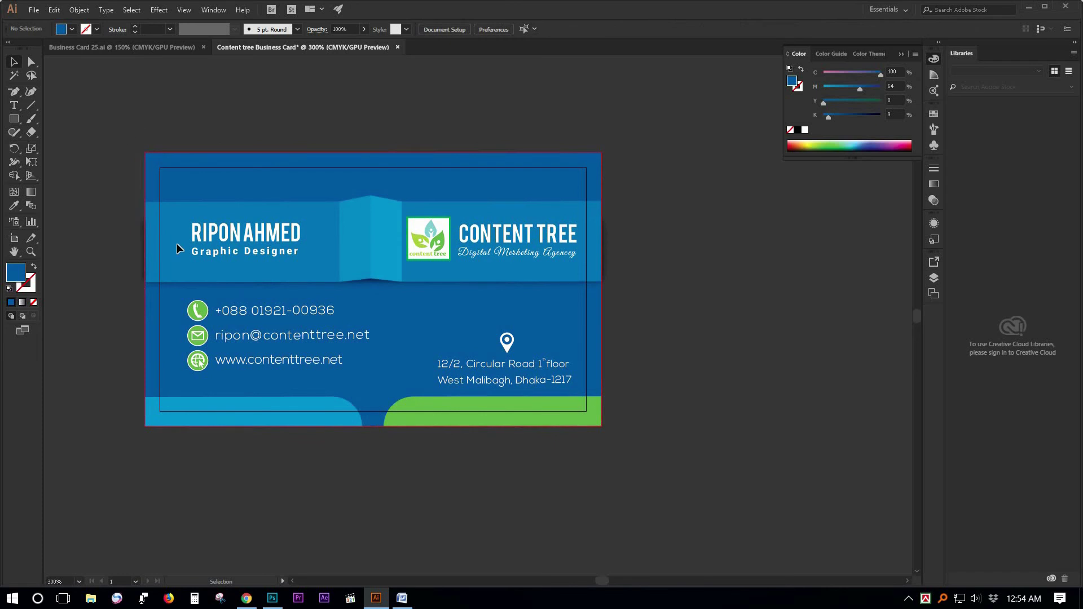
left_click_drag(623, 474, 158, 174)
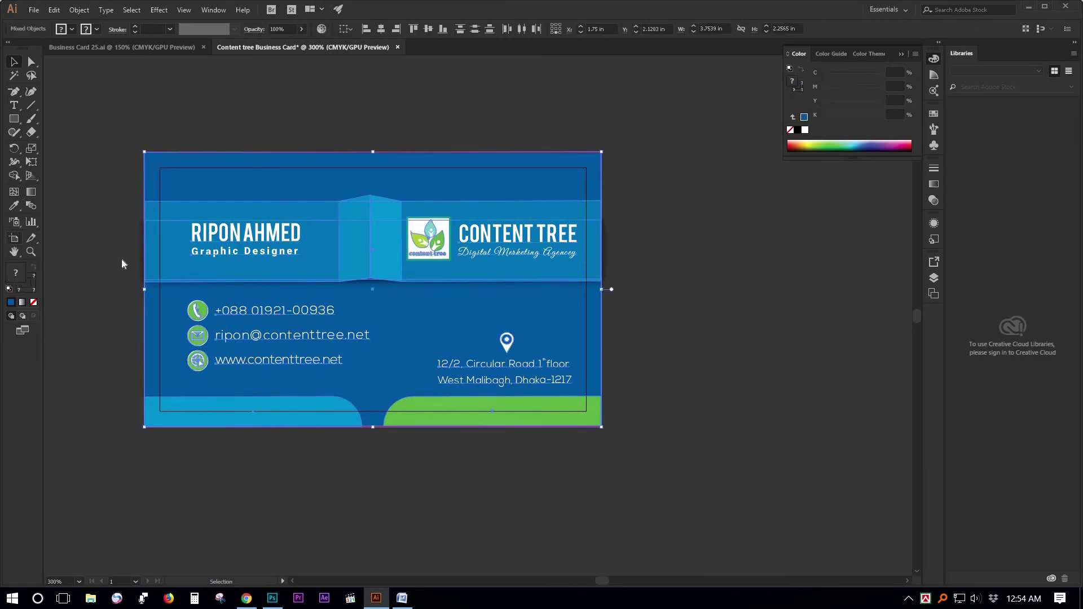
Duplicate the card's artboard and artwork to a second artboard on the right.
key("shift+o")
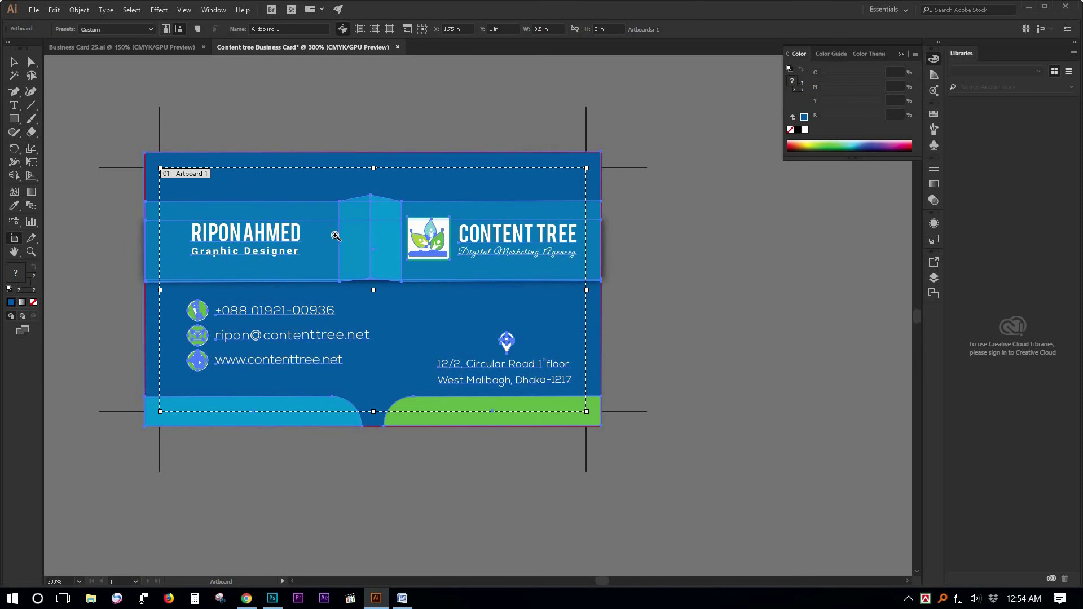
scroll(308, 235, "down", 1)
left_click_drag(288, 243, 606, 244)
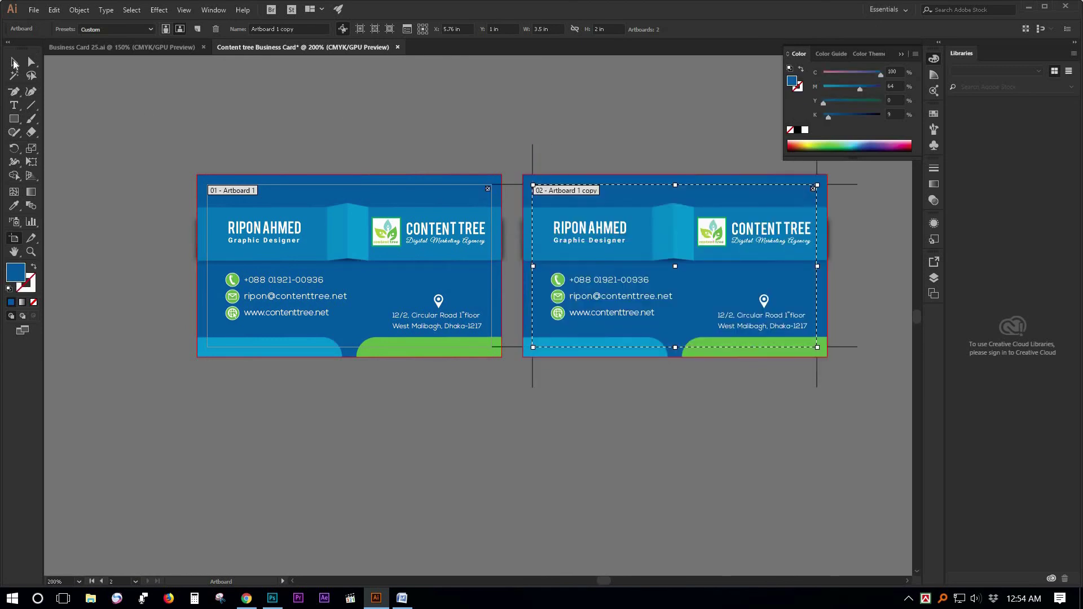
key("v")
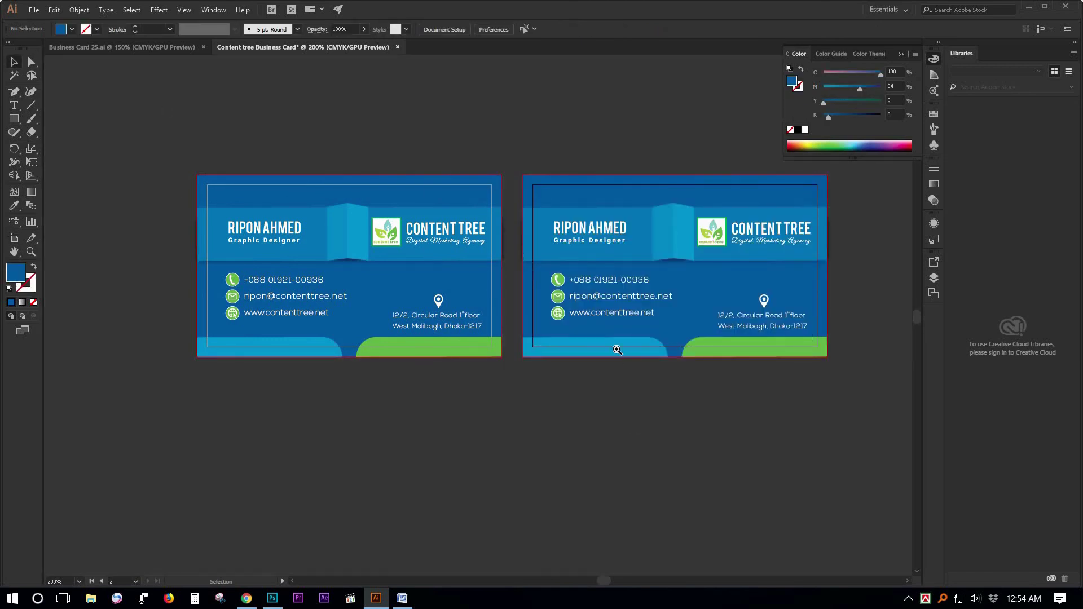
left_click_drag(605, 324, 575, 331)
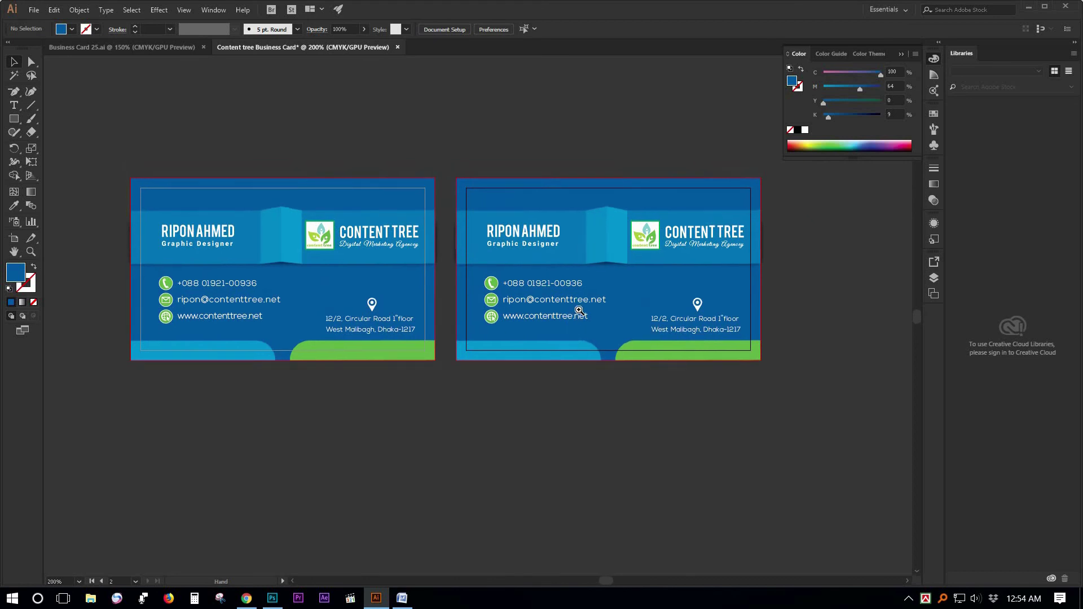
Delete the phone, e-mail and website lines and their icons from the second card.
left_click(544, 284)
left_click(548, 301, "shift")
left_click(544, 318, "shift")
key("Delete")
left_click(495, 285)
key("Delete")
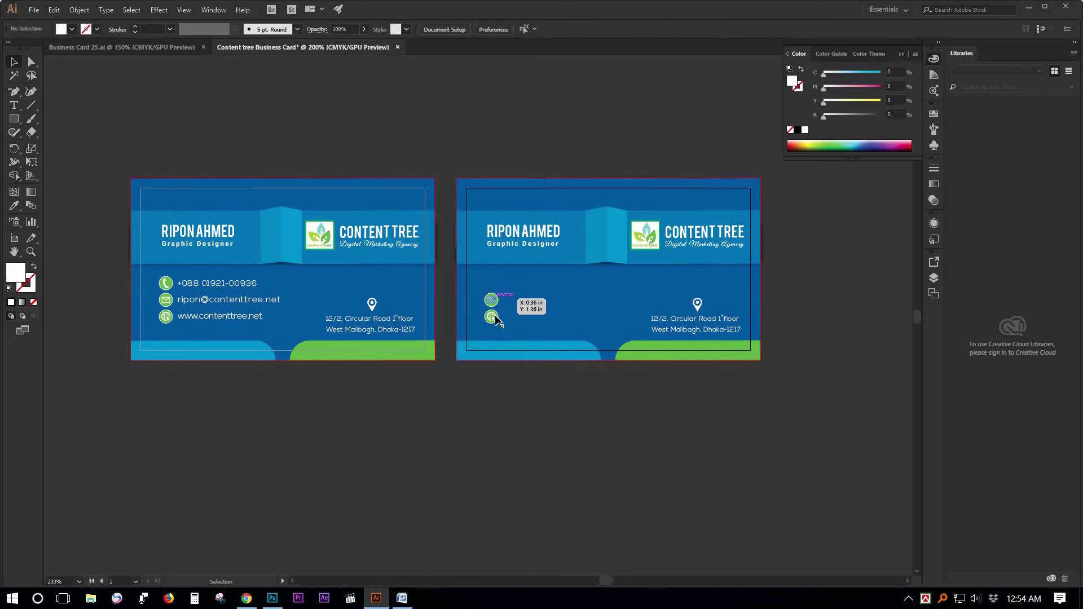
key("Delete")
left_click(494, 320)
key("Delete")
left_click(494, 321)
key("Delete")
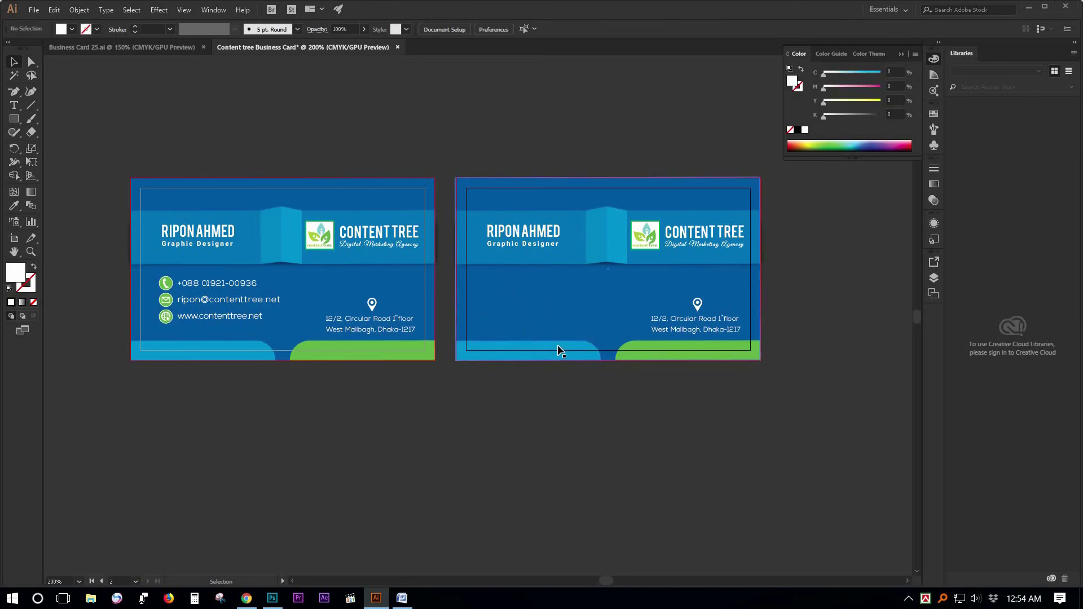
Delete the light-blue and green bottom shapes, the address text and the map pin.
left_click(558, 345)
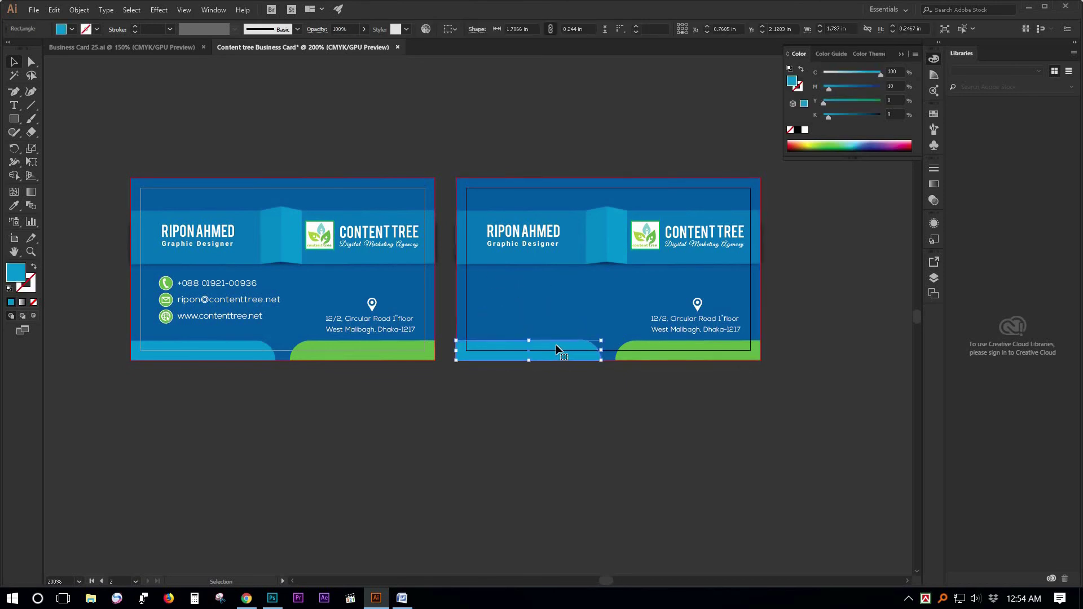
key("Delete")
left_click(643, 354)
key("Delete")
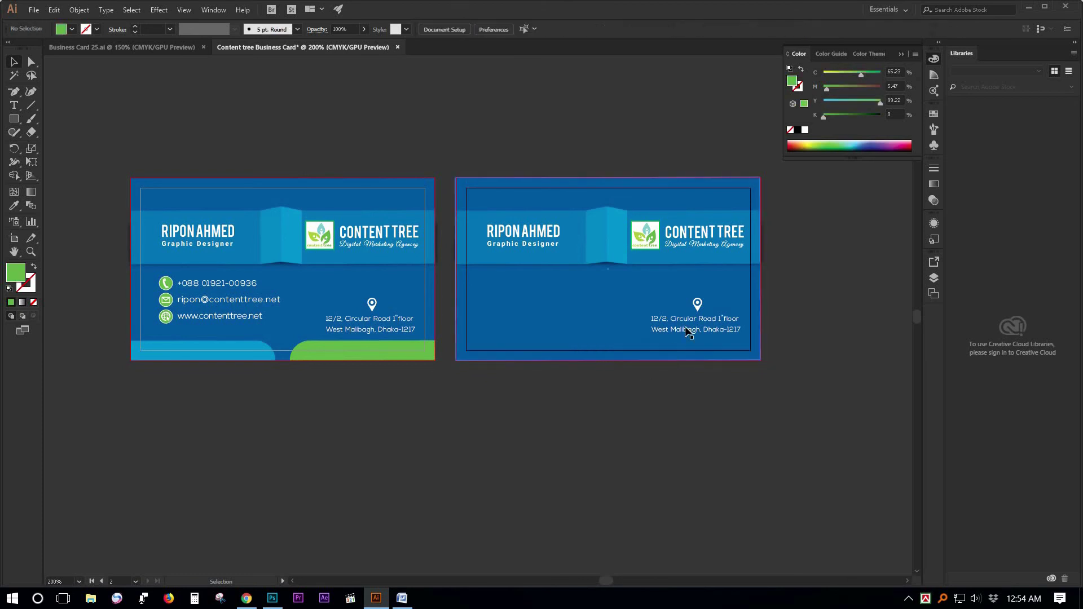
left_click(693, 324)
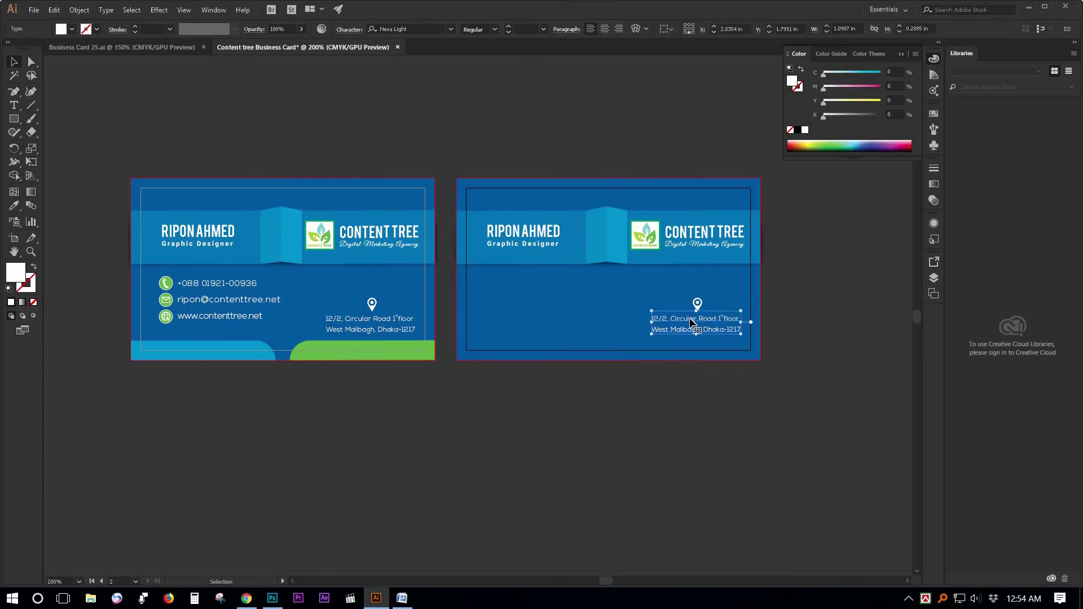
key("Delete")
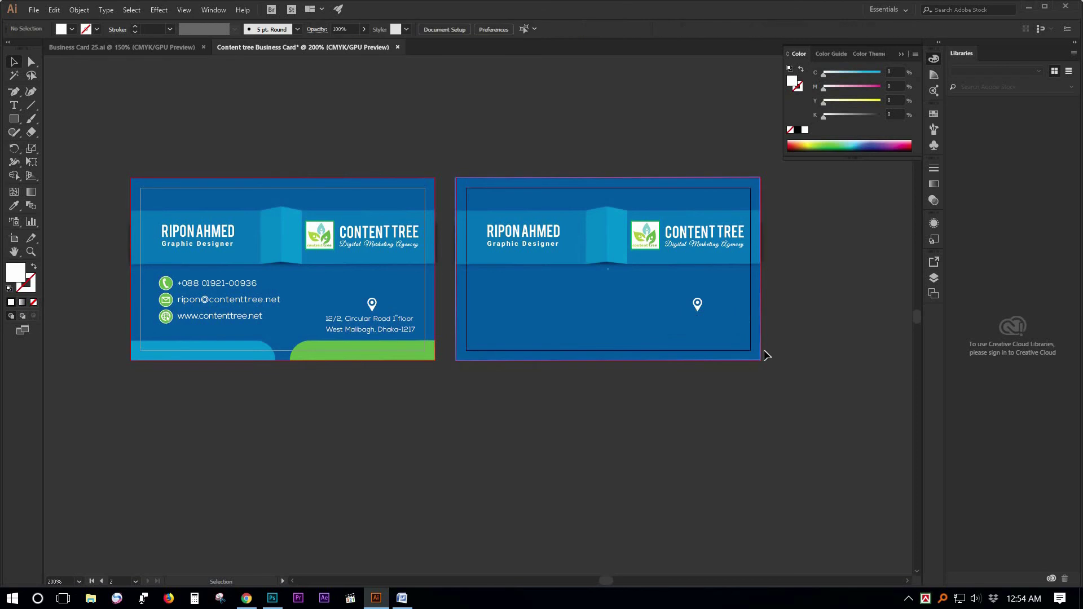
left_click(698, 306)
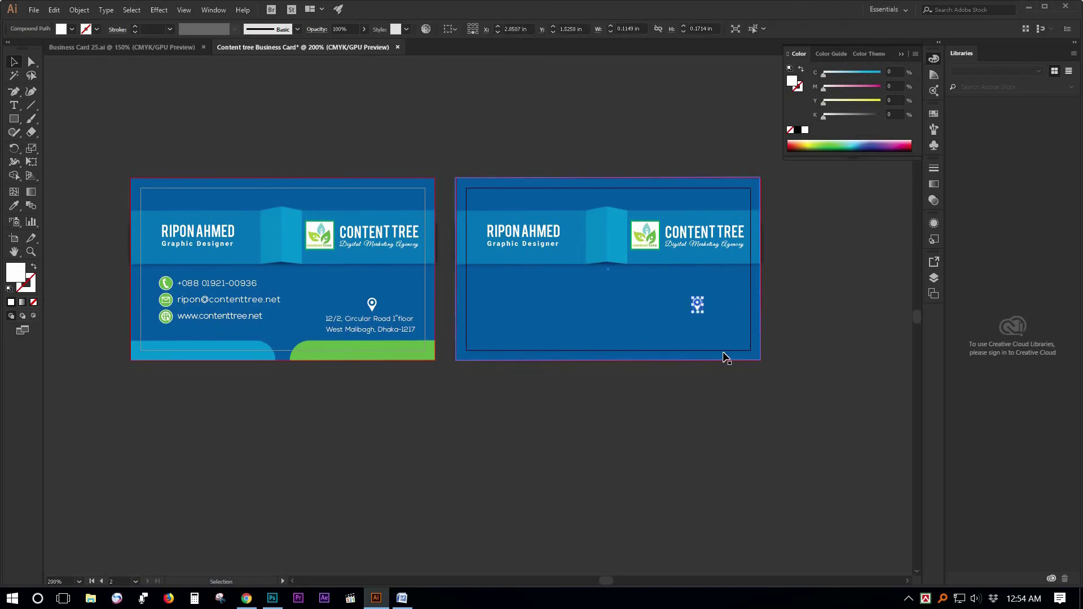
key("Delete")
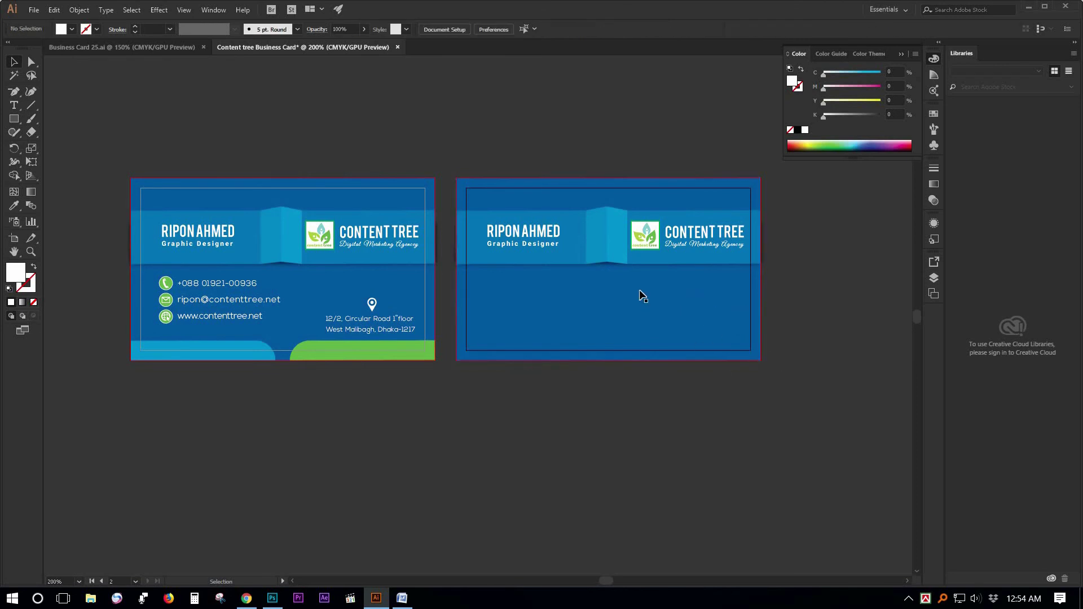
Delete the name and job title from the second card.
key("ctrl+equal")
left_click_drag(787, 346, 1043, 376)
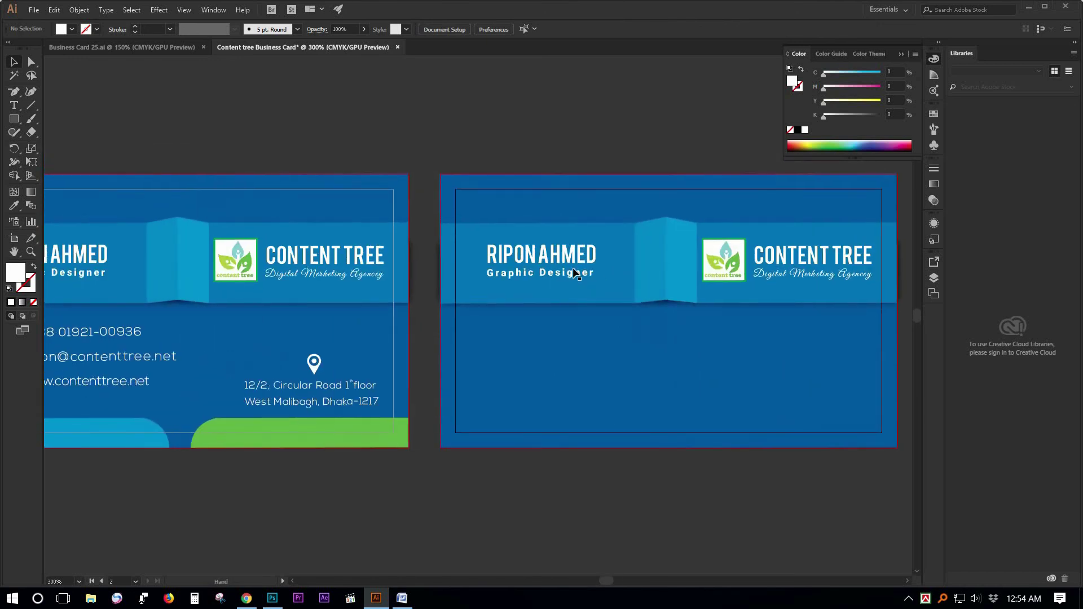
left_click(562, 279)
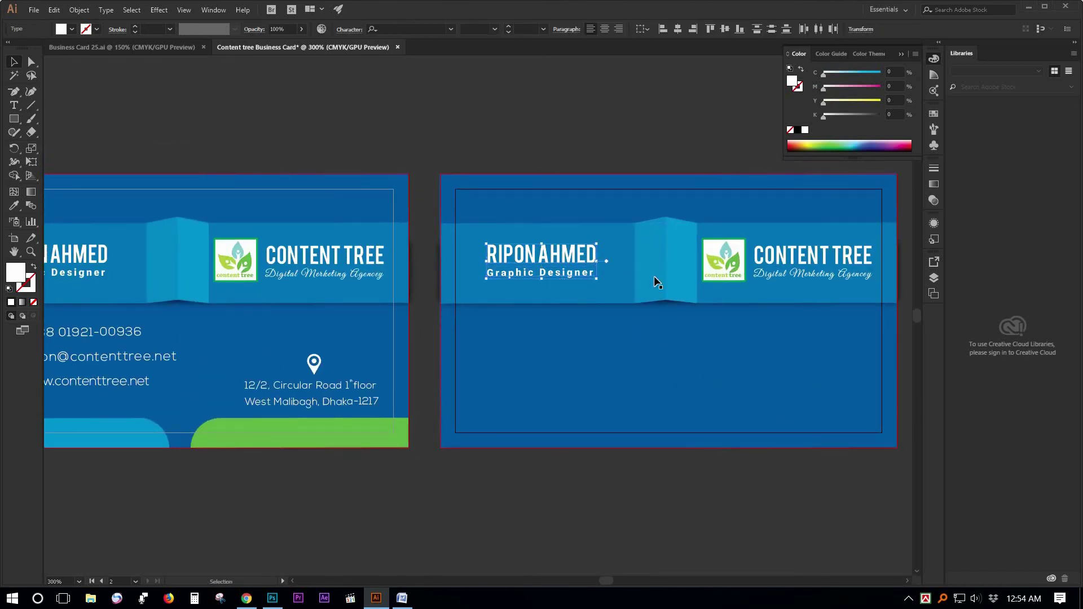
key("Delete")
Move the Content Tree logo and its text together to the second card's lower centre.
left_click(727, 254)
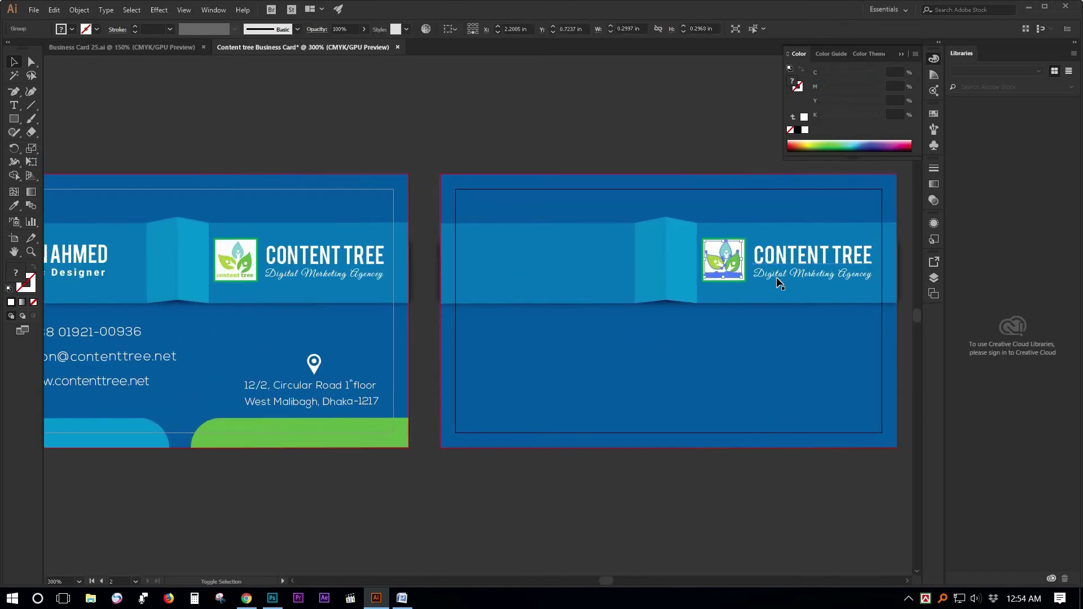
left_click(782, 275, "shift")
left_click_drag(781, 274, 686, 369)
key("ctrl+z")
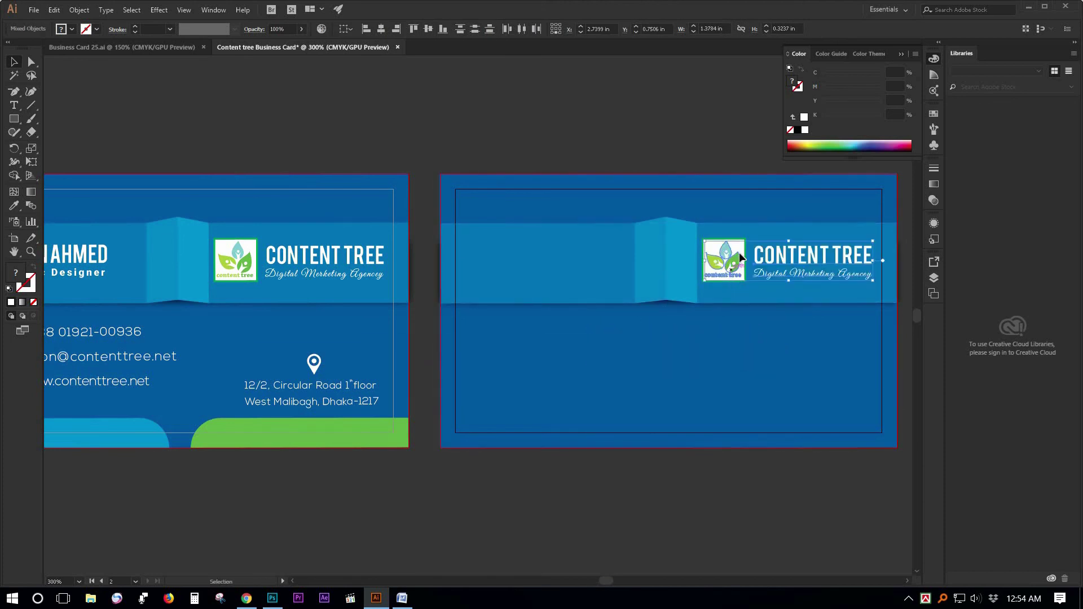
left_click(733, 256)
left_click(781, 260, "shift")
left_click_drag(778, 256, 624, 377)
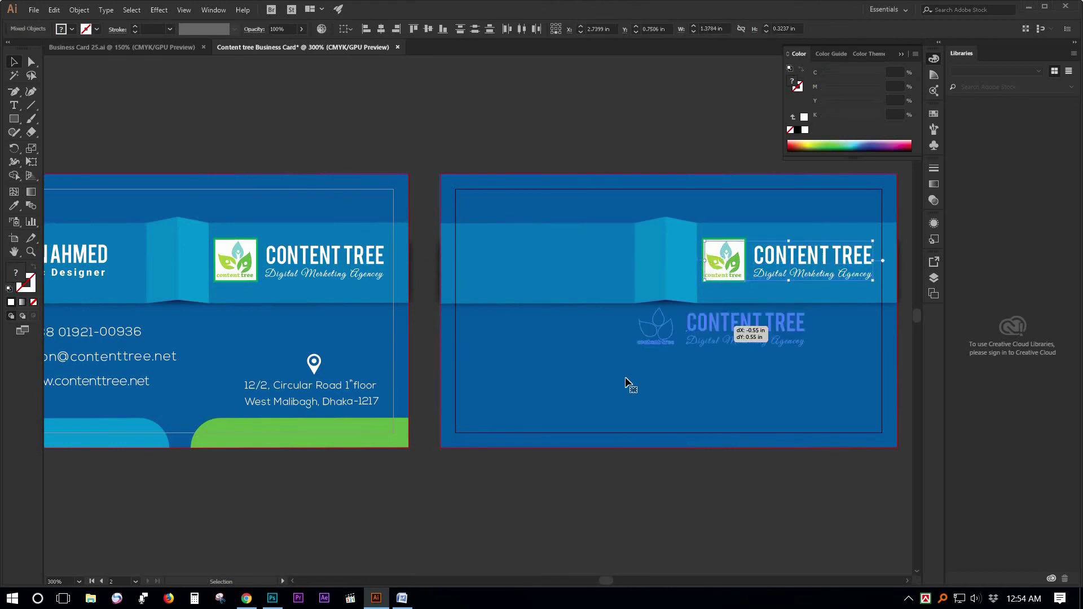
left_click(677, 263)
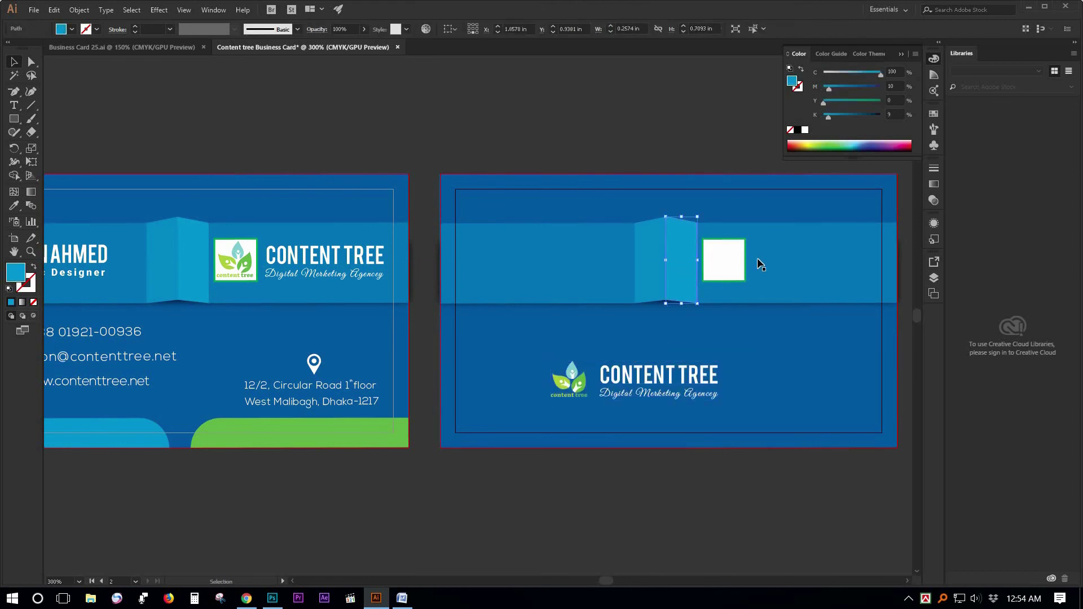
left_click(729, 262)
Delete the leftover white square and shrink the ribbon band to a short strip.
left_click(729, 277)
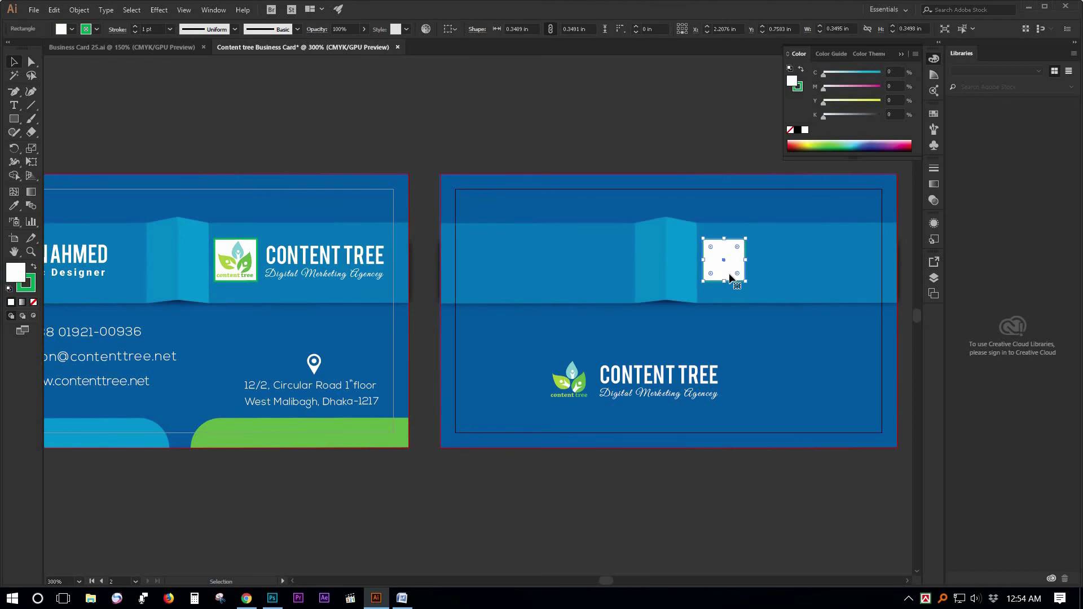
key("Delete")
left_click(679, 266)
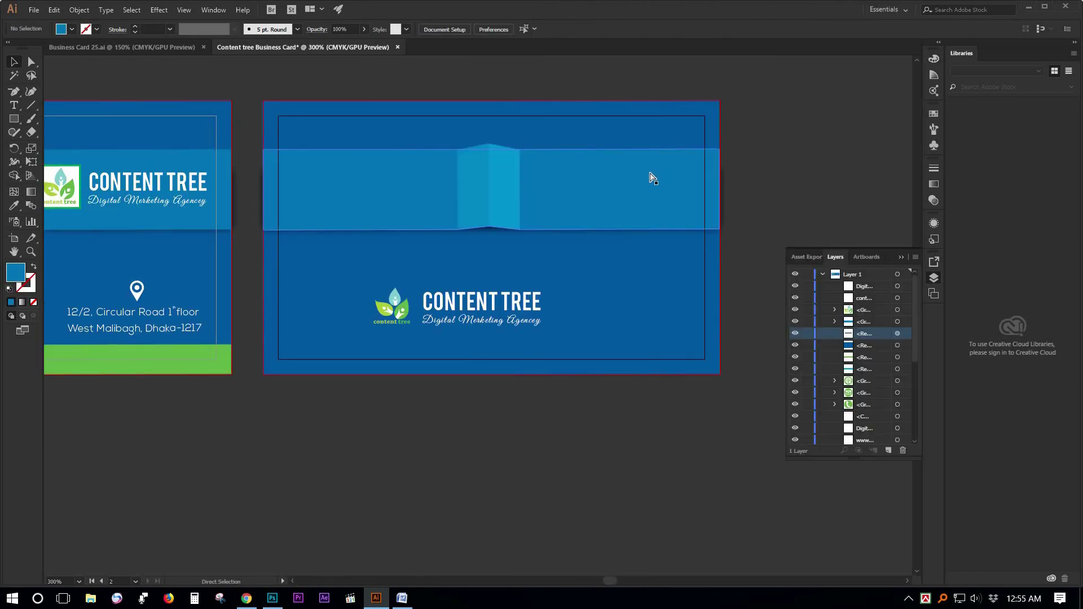
key("ctrl+t")
key("ctrl+t")
left_click(545, 155)
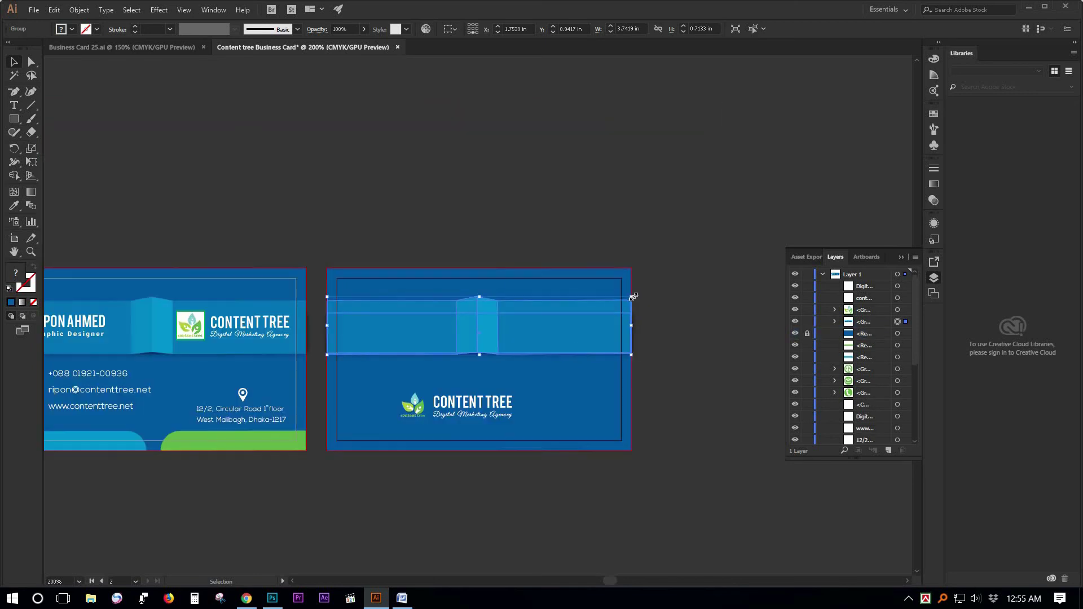
left_click_drag(633, 298, 597, 233)
Rotate the ribbon band exactly 90° so it stands upright.
left_click(509, 341)
left_click(509, 341, "ctrl")
left_click(535, 208)
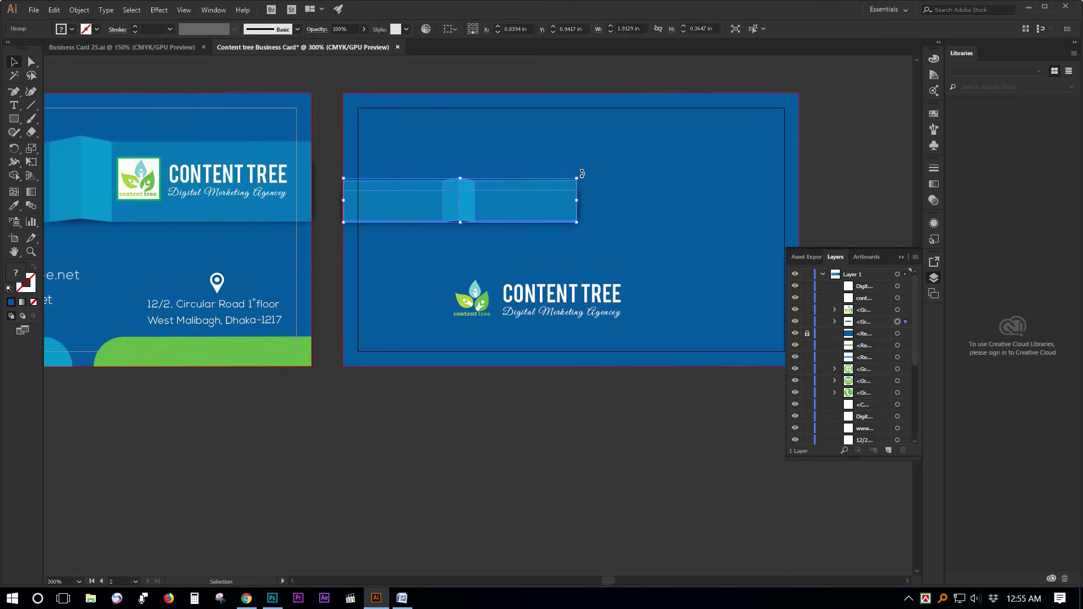
left_click_drag(585, 169, 492, 327)
key("ctrl+z")
left_click(14, 149)
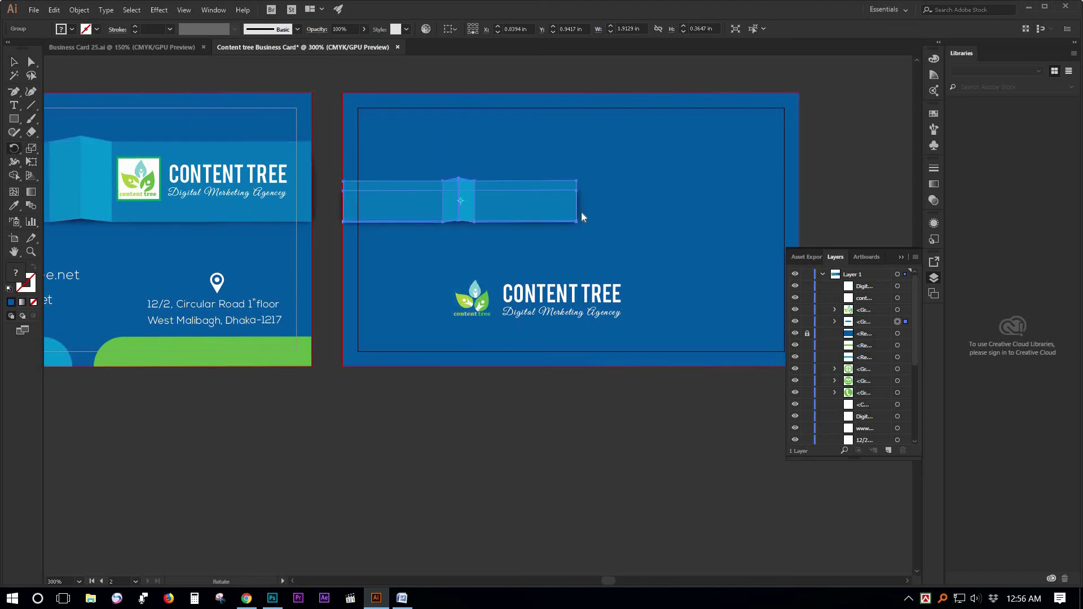
key("Return")
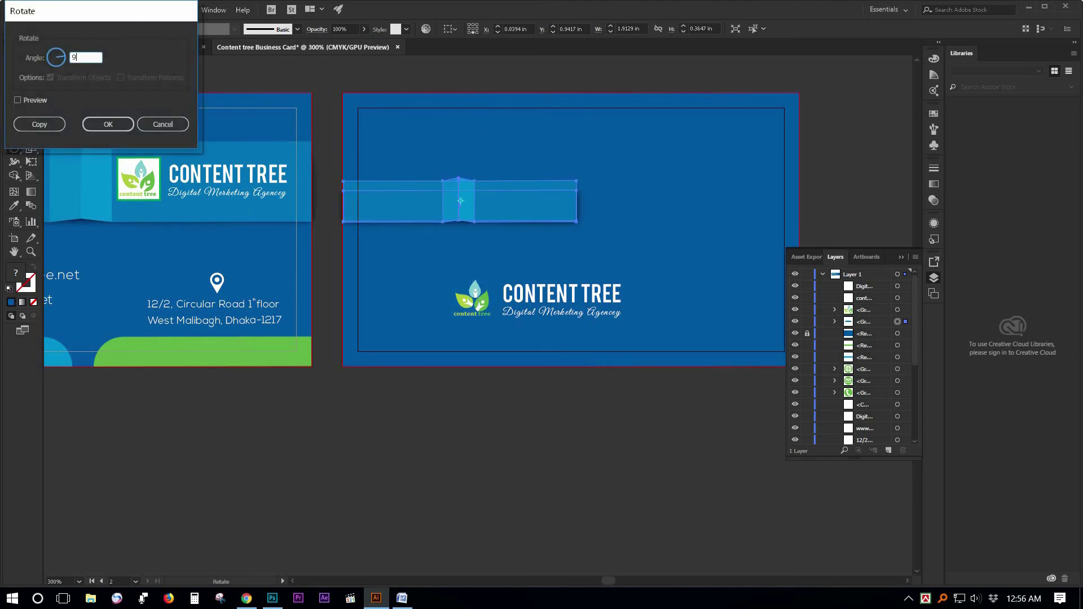
key("Return")
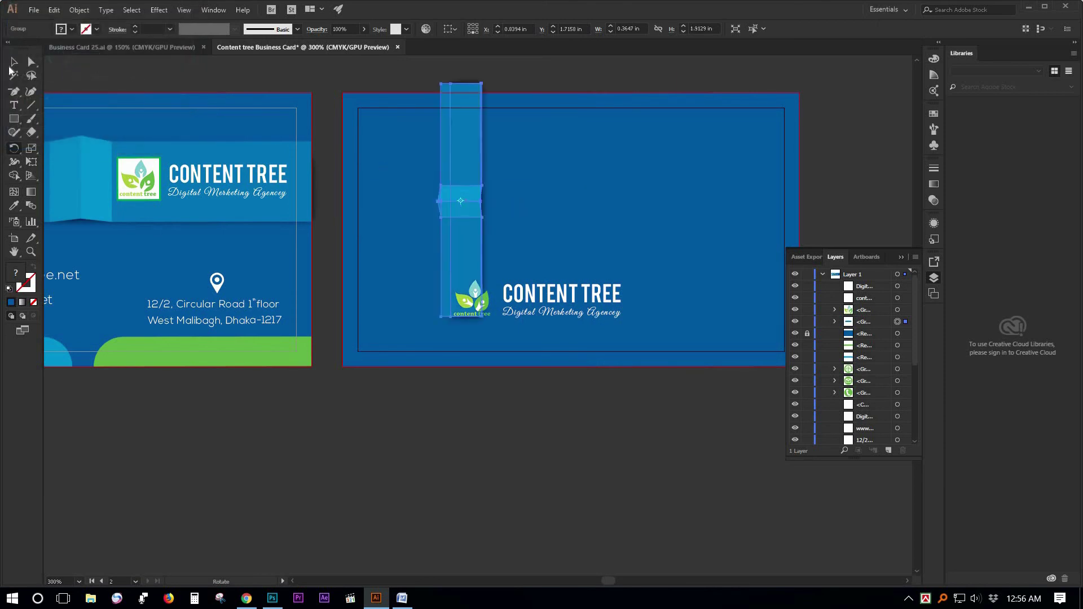
key("v")
Group the logo icon, CONTENT TREE title and tagline, and park the group below the card.
left_click(412, 316)
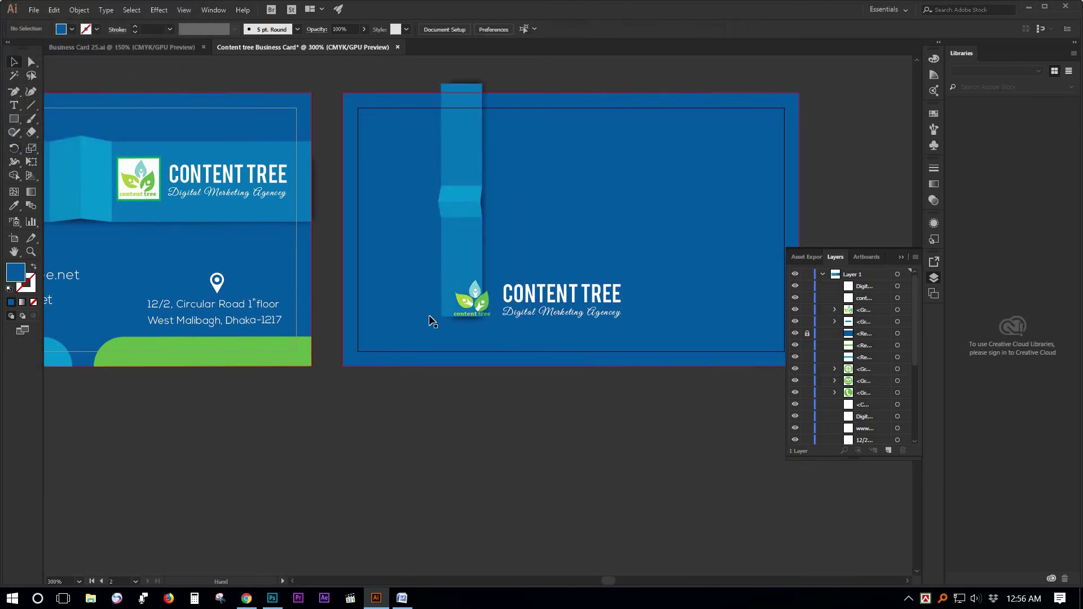
left_click_drag(412, 315, 308, 334)
left_click(444, 316)
left_click(380, 326, "shift")
left_click(444, 330, "shift")
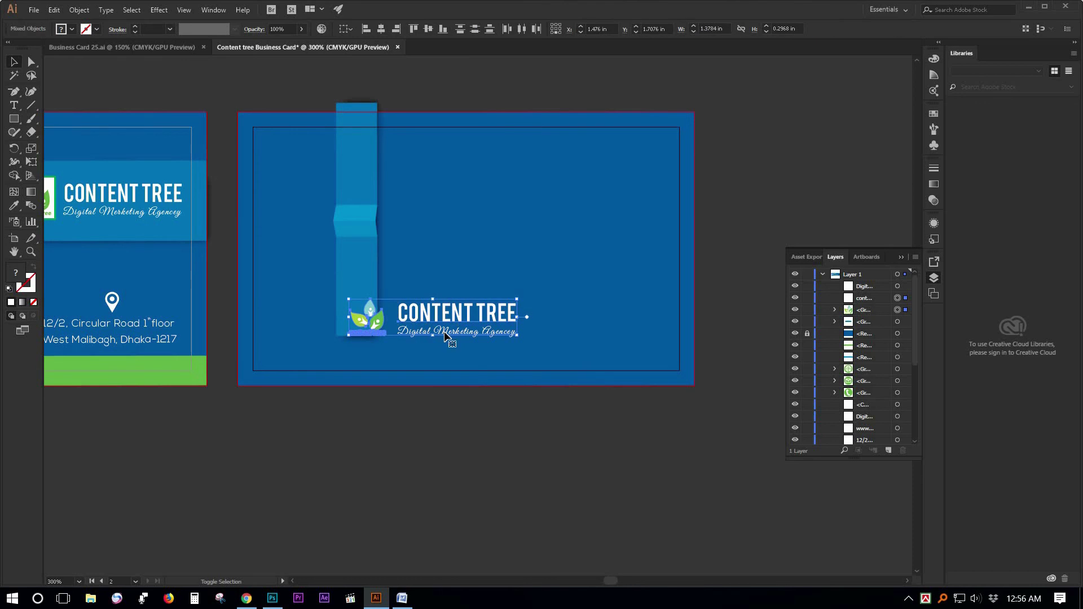
right_click(455, 333)
left_click(463, 402)
left_click_drag(434, 316, 418, 433)
Position the vertical band on the card and stretch it from the top edge to the bottom edge.
left_click(367, 264)
left_click_drag(468, 312, 589, 252)
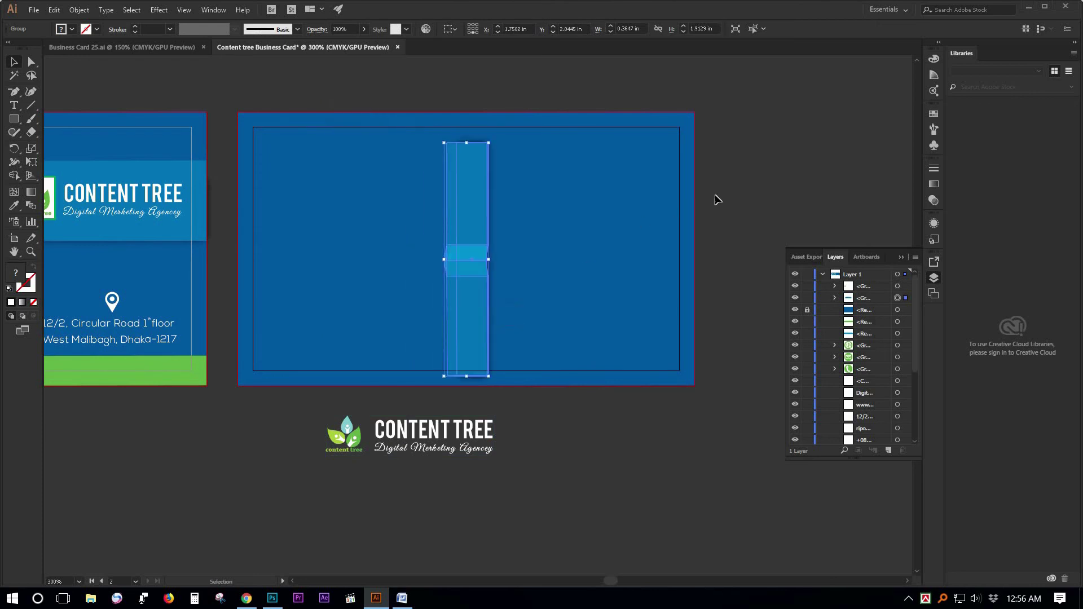
left_click(500, 224)
left_click(477, 230)
left_click_drag(474, 158, 466, 111)
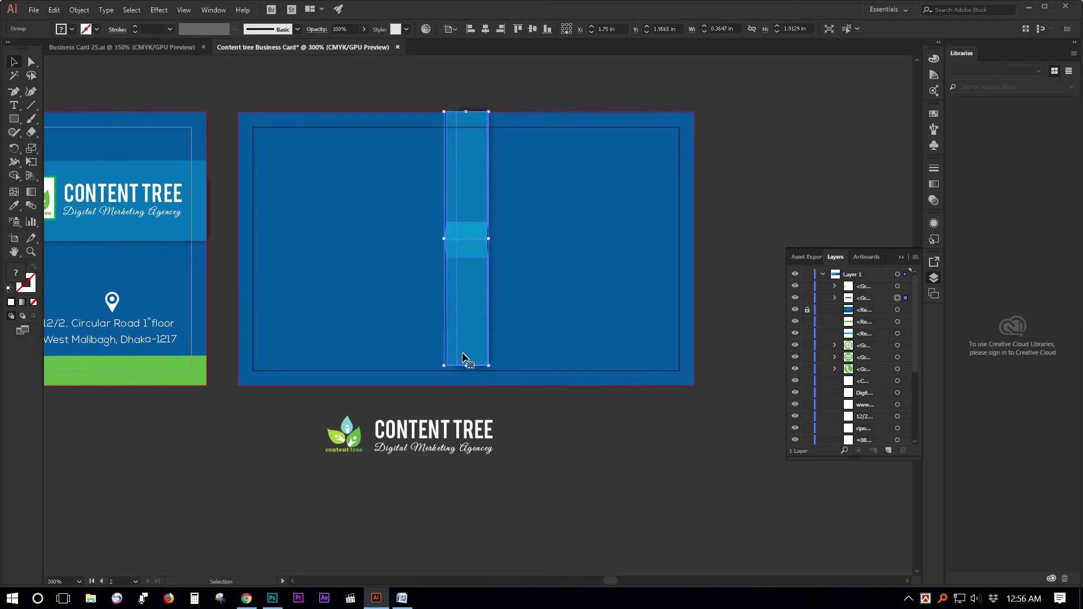
left_click_drag(468, 384, 472, 387)
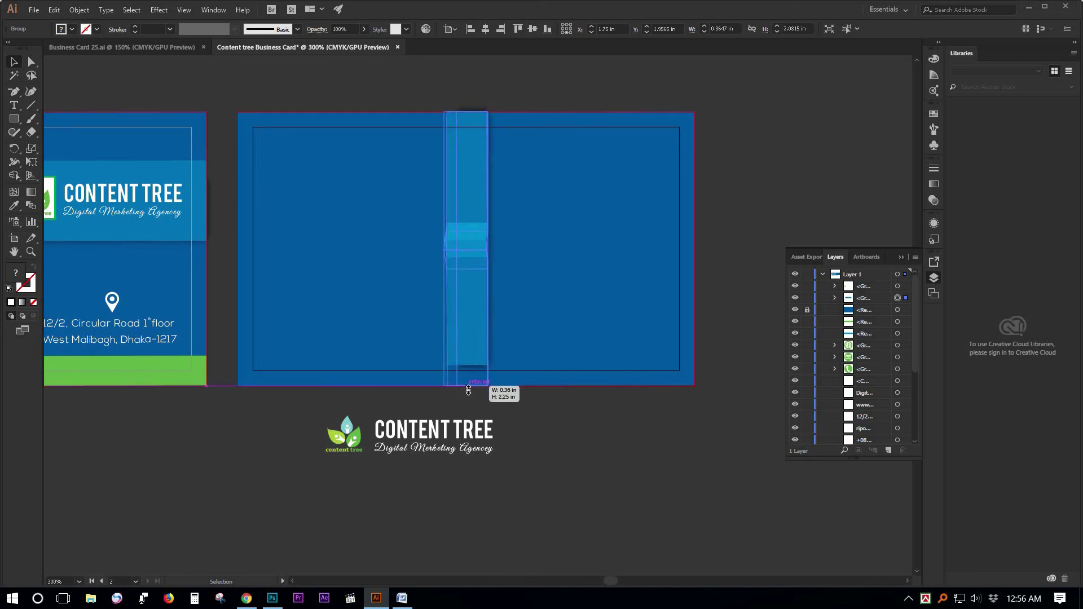
left_click(524, 345)
Shift the vertical band to the left on the back card.
left_click(518, 317, "ctrl")
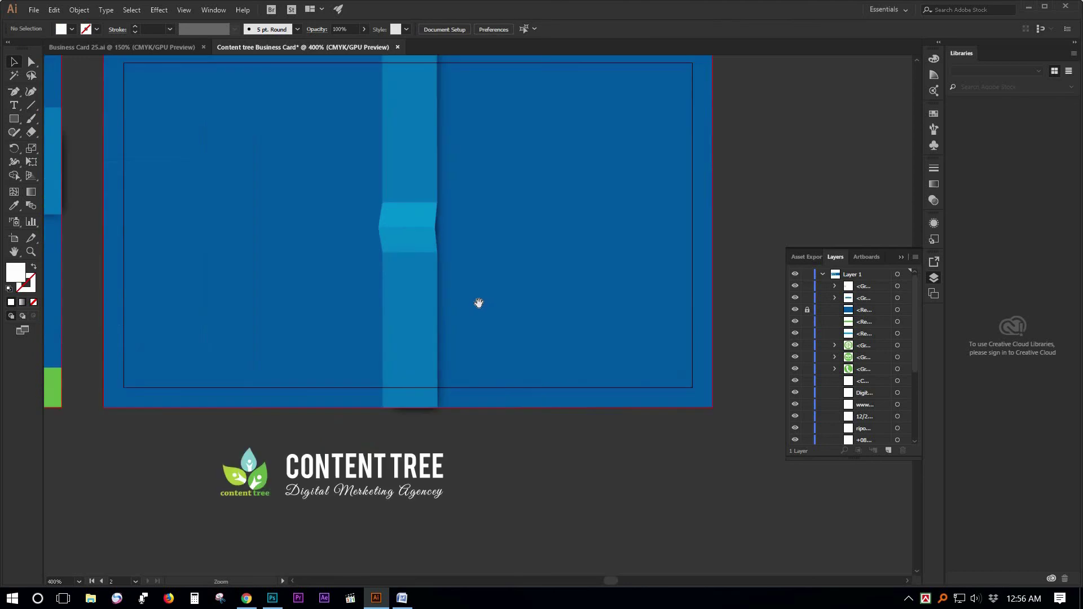
left_click_drag(551, 374, 628, 451)
left_click(487, 287)
left_click_drag(440, 292, 412, 293)
left_click(456, 558)
Bring the CONTENT TREE logo group up onto the back card and nudge the band slightly right.
left_click_drag(411, 546, 592, 206)
left_click(559, 265)
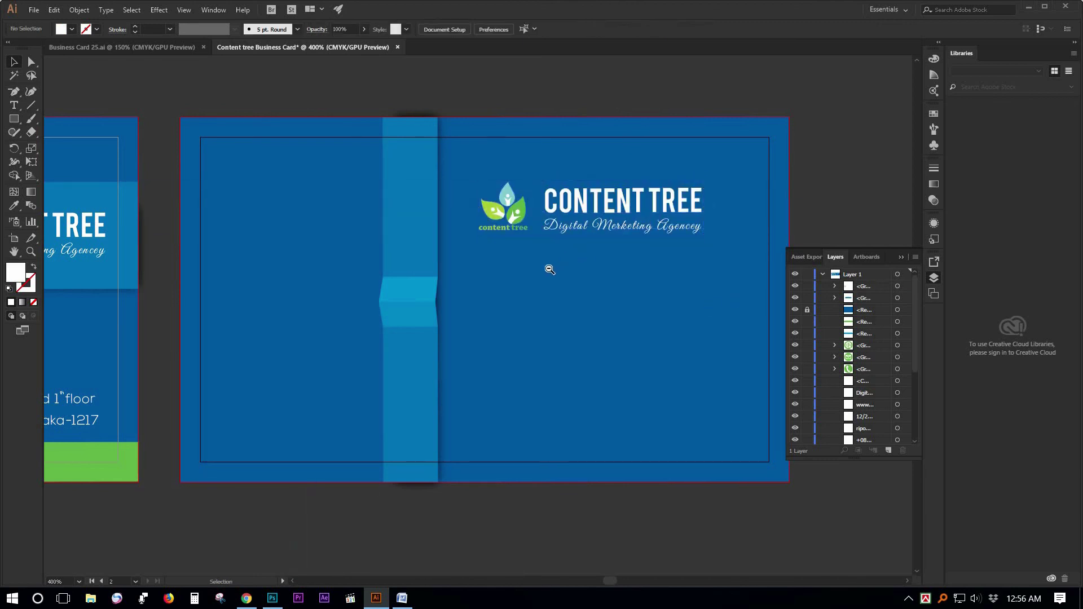
left_click(545, 285, "ctrl+alt")
left_click_drag(536, 312, 569, 272)
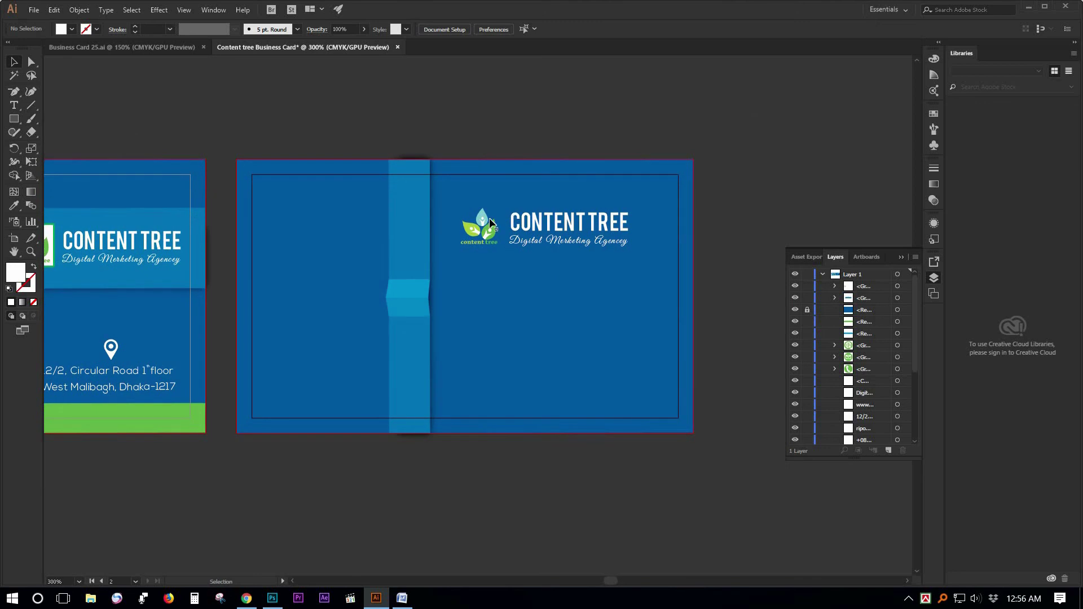
left_click_drag(428, 278, 455, 278)
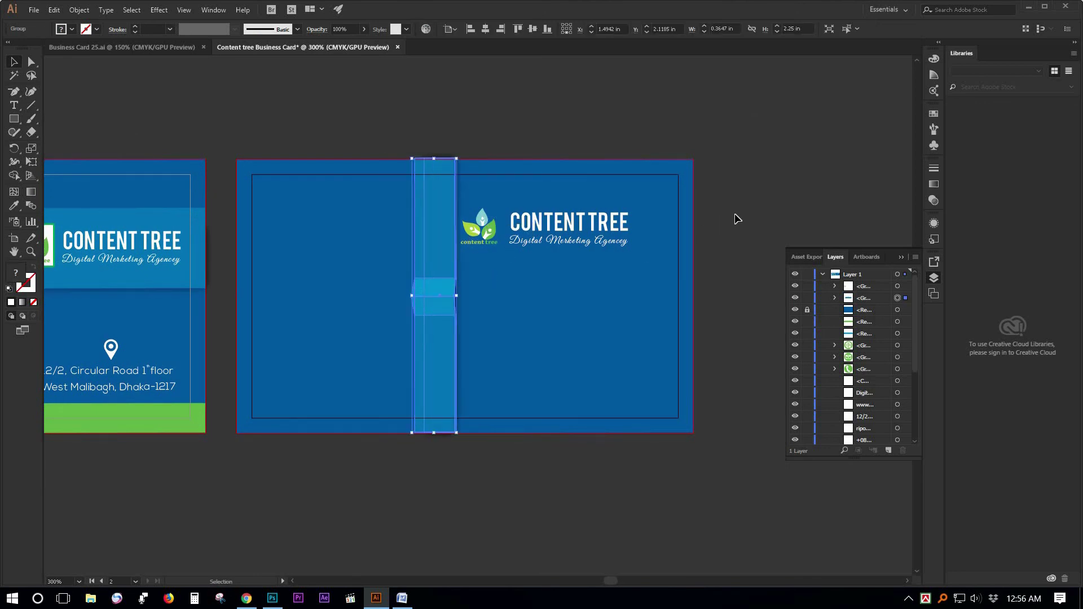
left_click(643, 230)
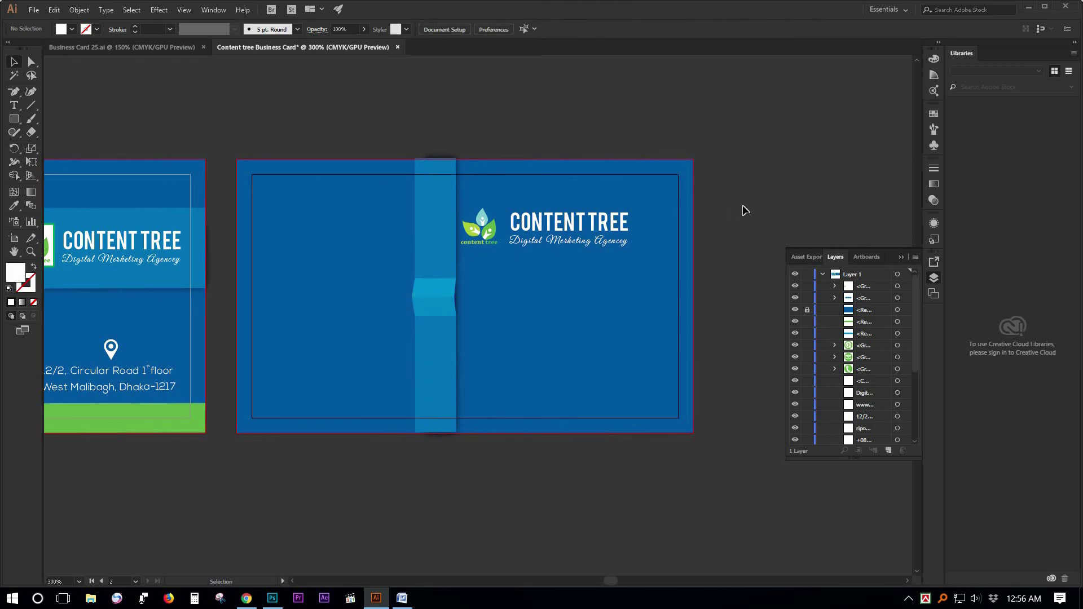
Nudge the logo slightly right, then switch to the Business Card 25.ai document.
left_click(570, 243)
left_click_drag(556, 231, 572, 231)
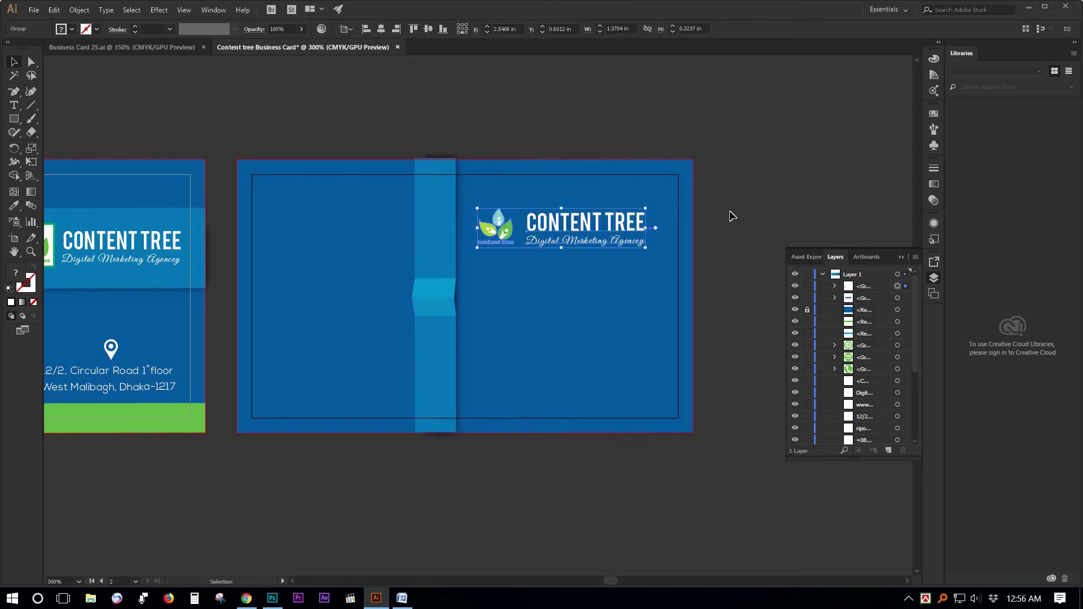
left_click(732, 216)
left_click(575, 227)
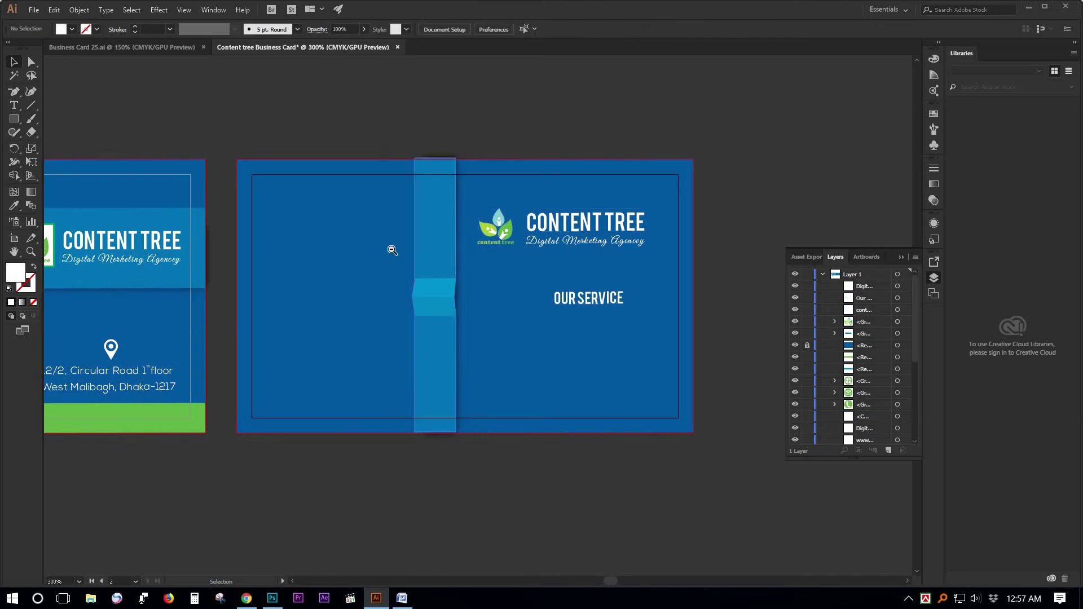
key("ctrl+minus")
key("ctrl+Tab")
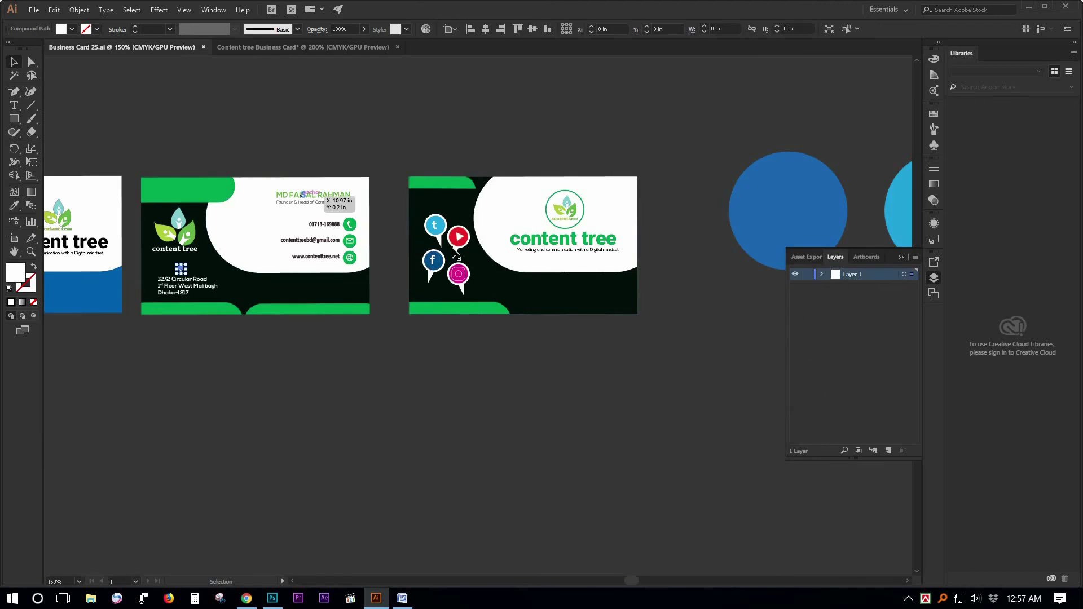
Copy the social icon group from Business Card 25.ai and Paste in Front into the Content Tree document.
left_click(442, 237)
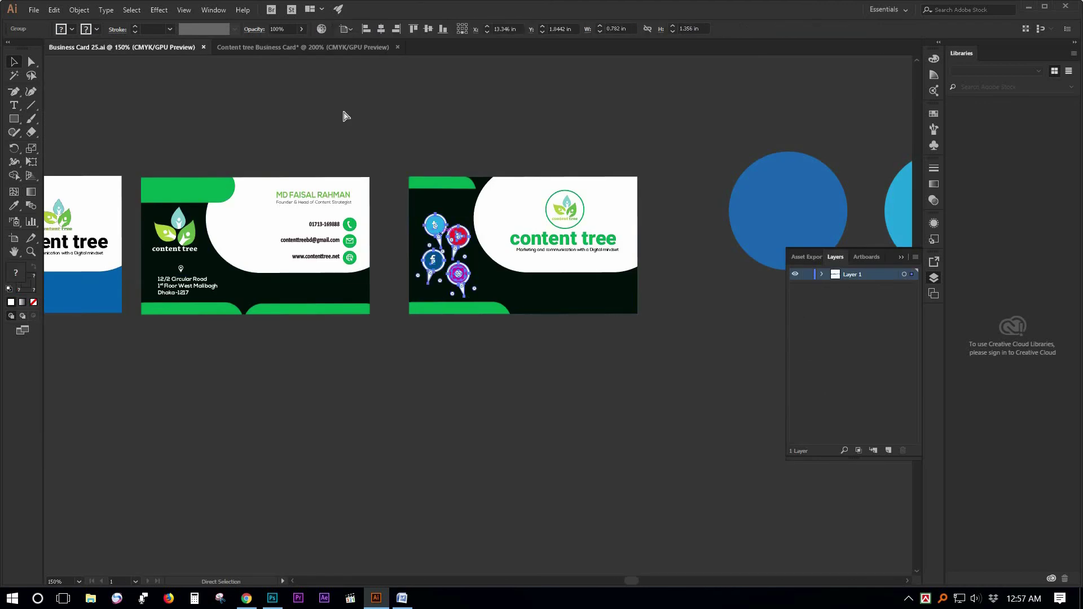
left_click(285, 48)
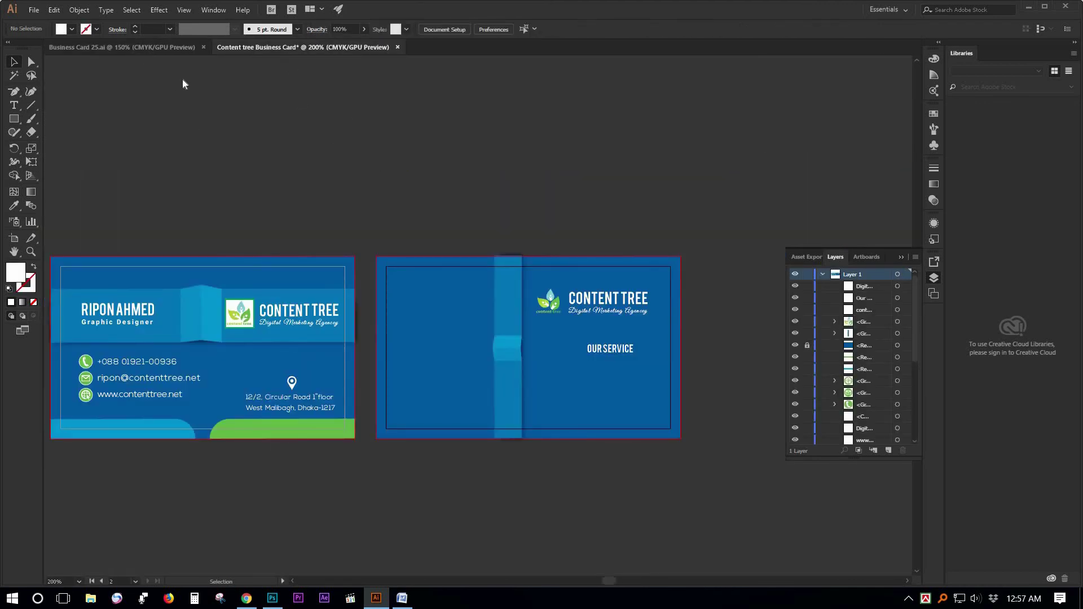
left_click(140, 48)
left_click(54, 9)
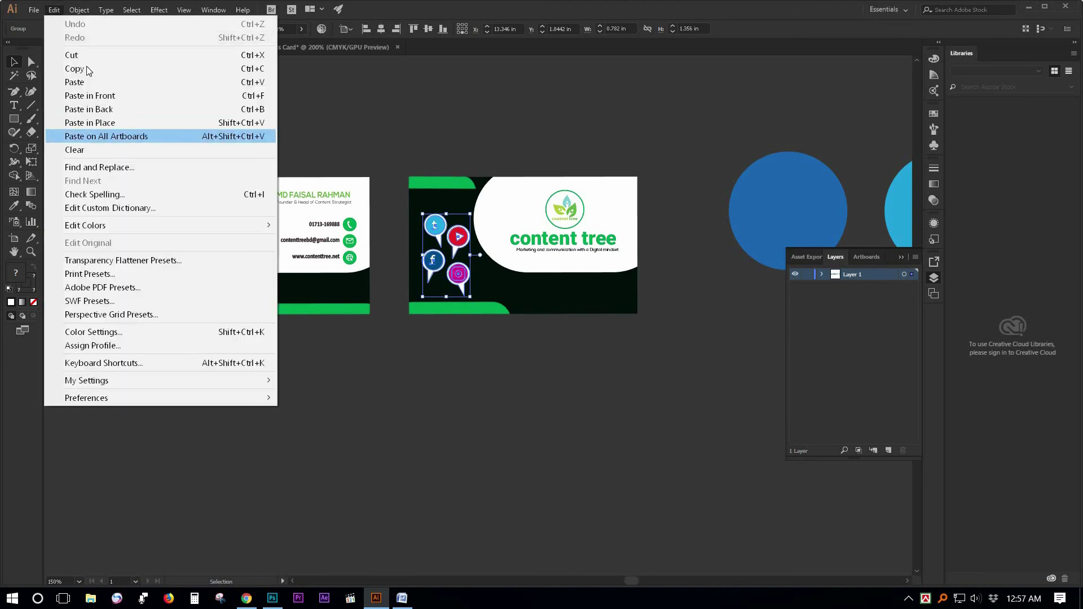
left_click(79, 66)
left_click(286, 48)
left_click(59, 11)
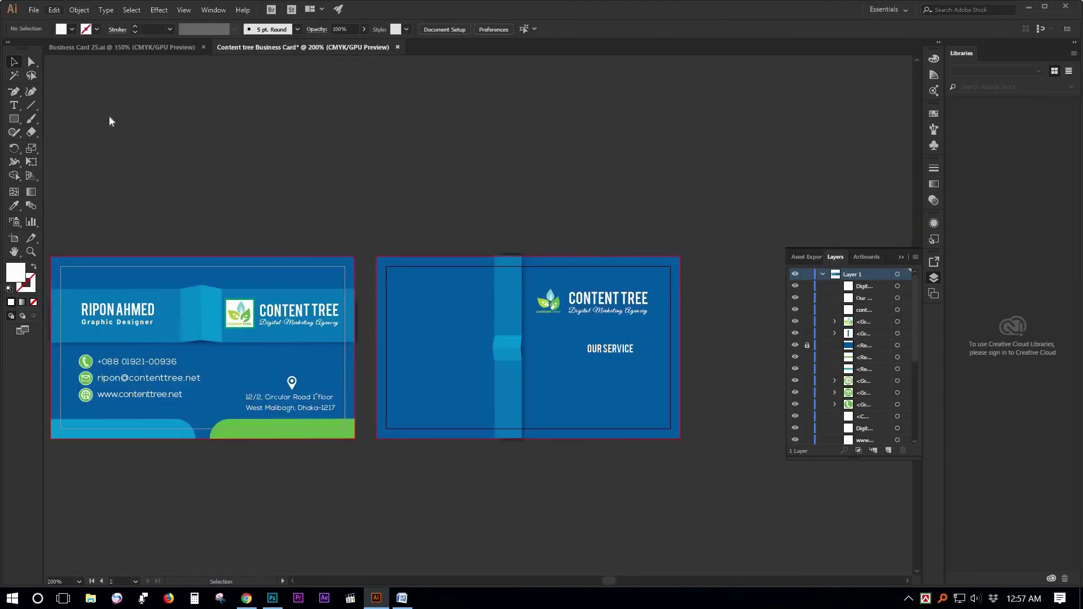
left_click(118, 98)
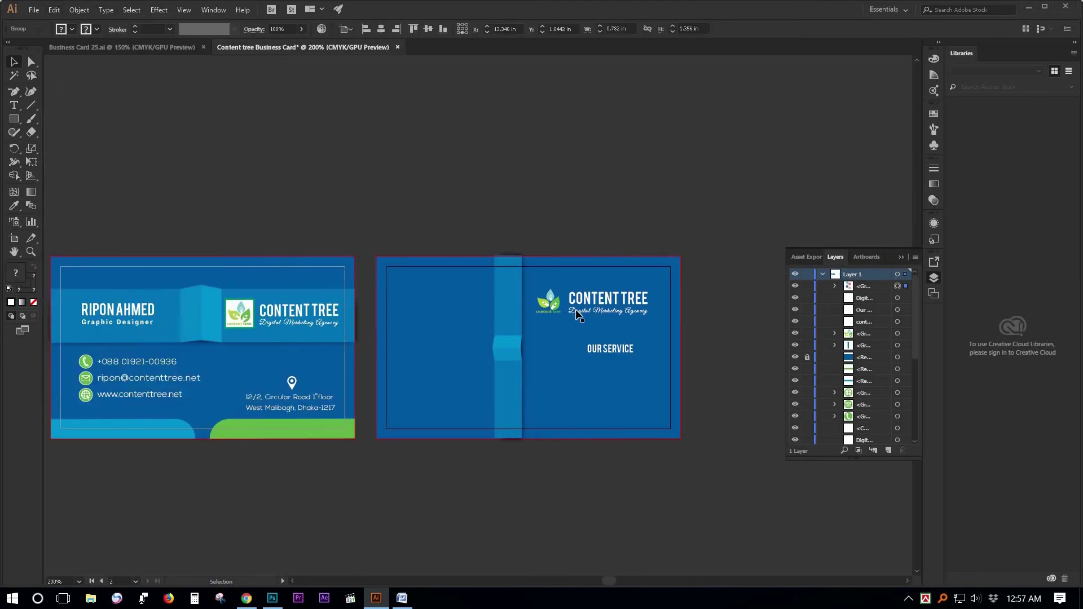
Move the pasted social icons onto the back card's left side.
left_click(491, 249, "ctrl+alt")
left_click(491, 248, "ctrl+alt")
left_click_drag(539, 323, 485, 209)
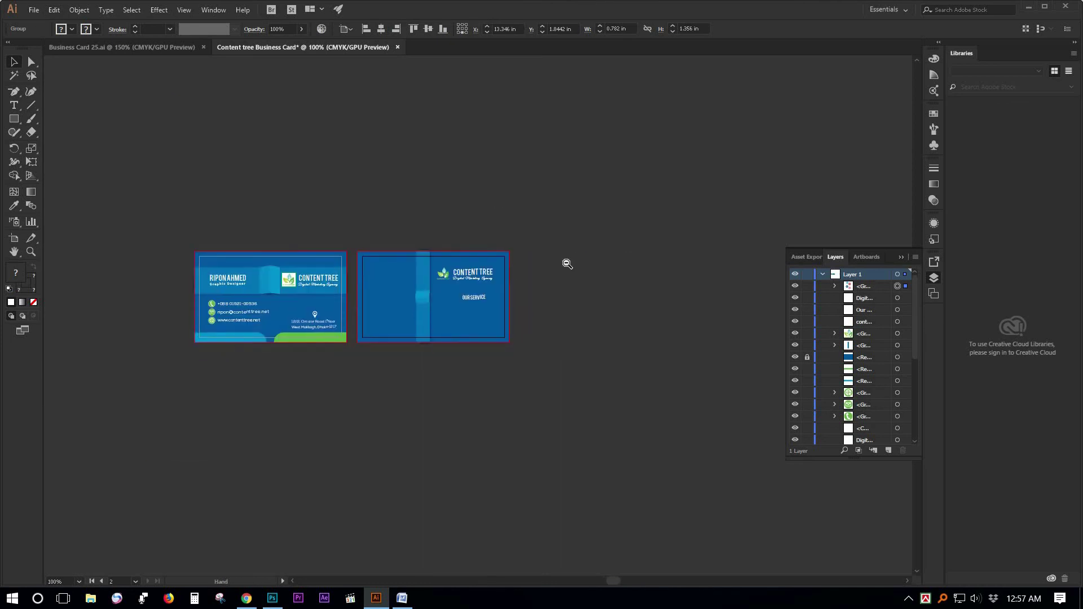
left_click(567, 261, "ctrl+alt")
left_click(567, 262, "ctrl+alt")
left_click_drag(583, 382, 422, 361)
left_click(422, 358, "ctrl")
left_click(404, 345, "ctrl")
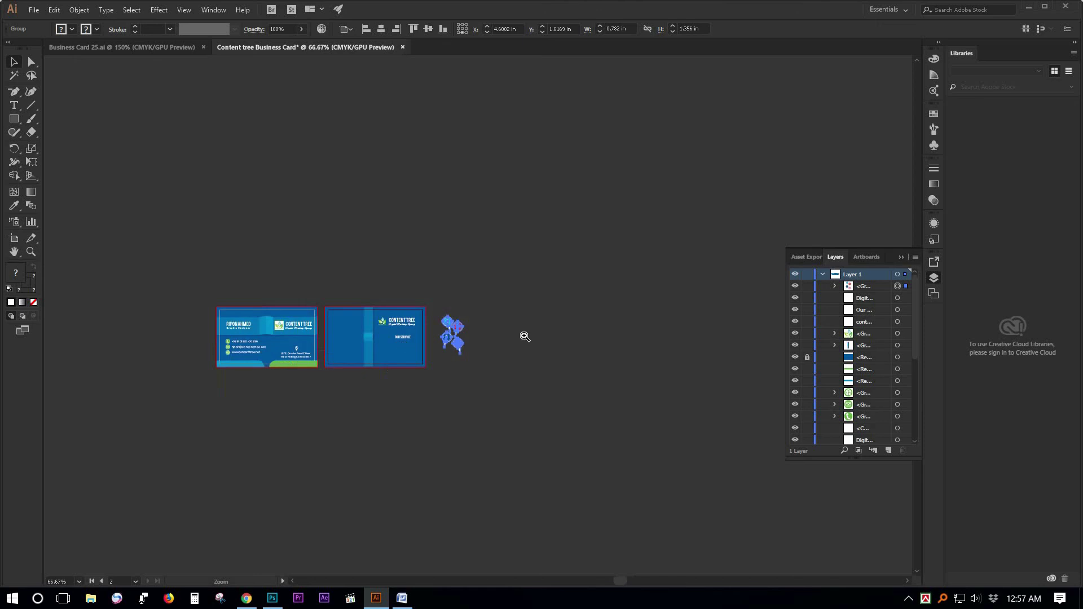
left_click(524, 337, "ctrl")
left_click(525, 335, "ctrl")
left_click_drag(491, 355, 711, 424)
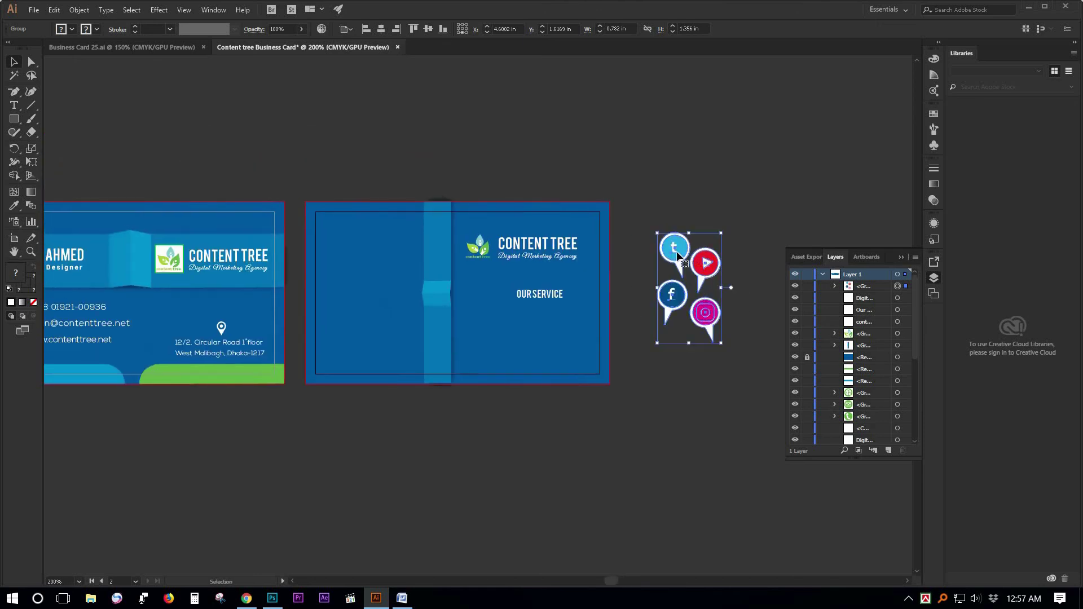
left_click_drag(666, 257, 352, 265)
Check the icon placement and remove the OUR SERVICE heading.
left_click(517, 471)
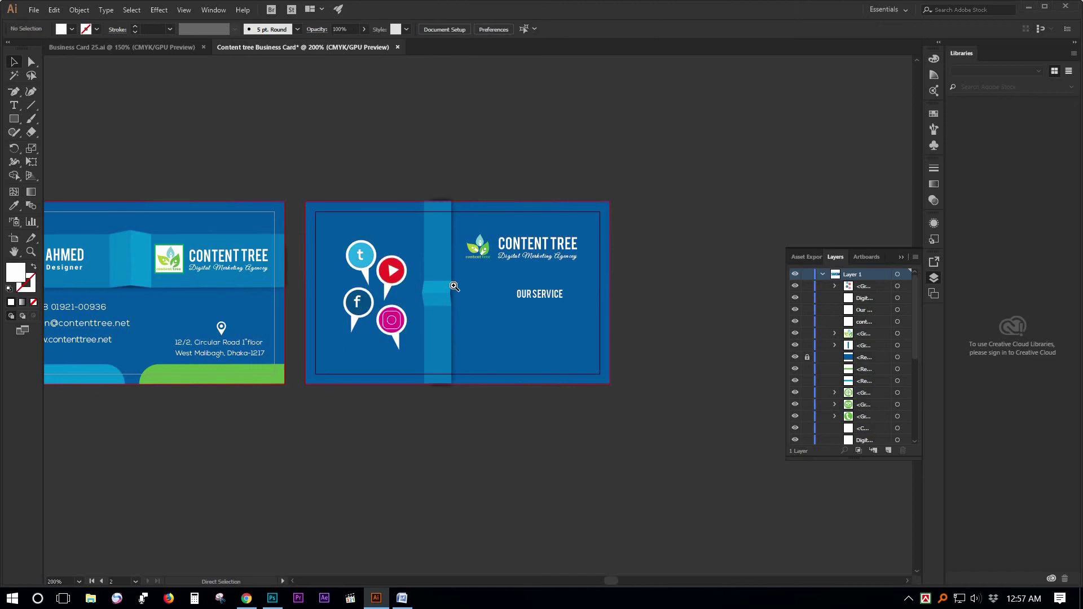
left_click(454, 287)
left_click(386, 294)
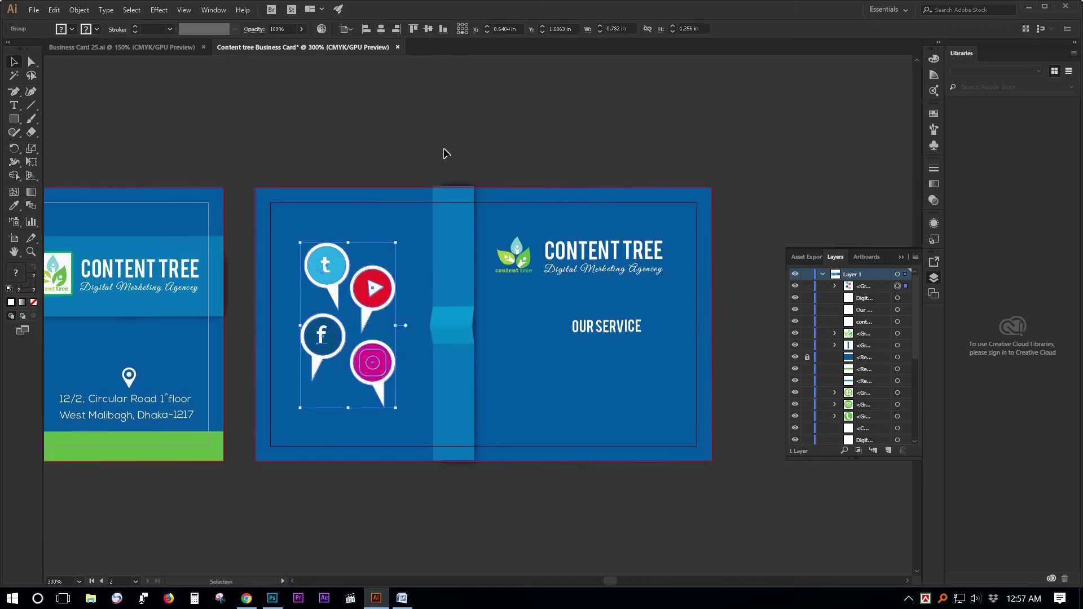
left_click(564, 457)
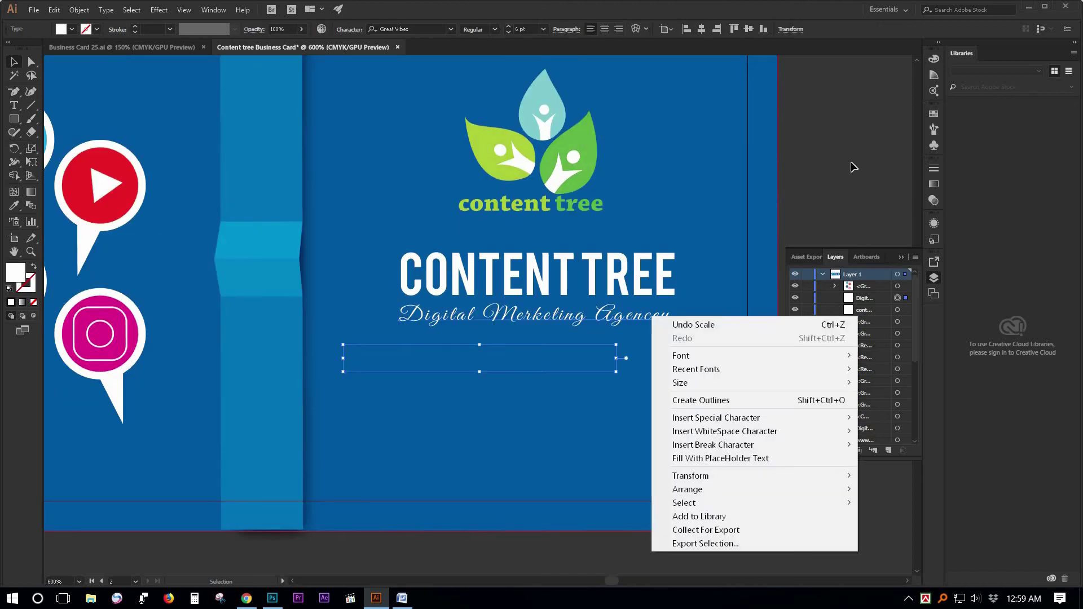
left_click(672, 357)
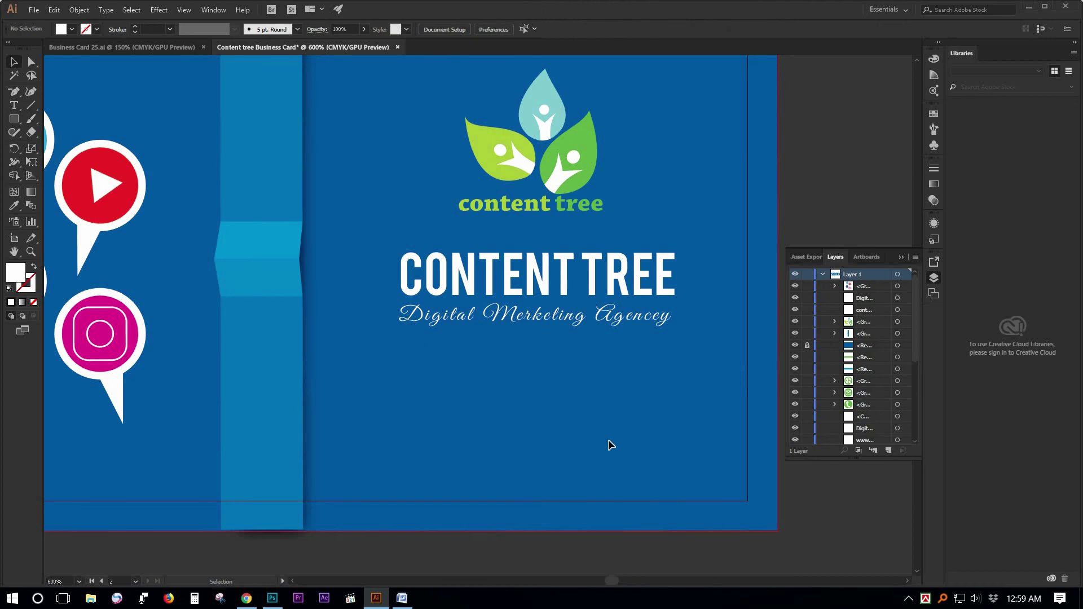
Highlight the whole tagline and increase its tracking with Alt+Right Arrow to match CONTENT TREE's width.
key("ctrl+z")
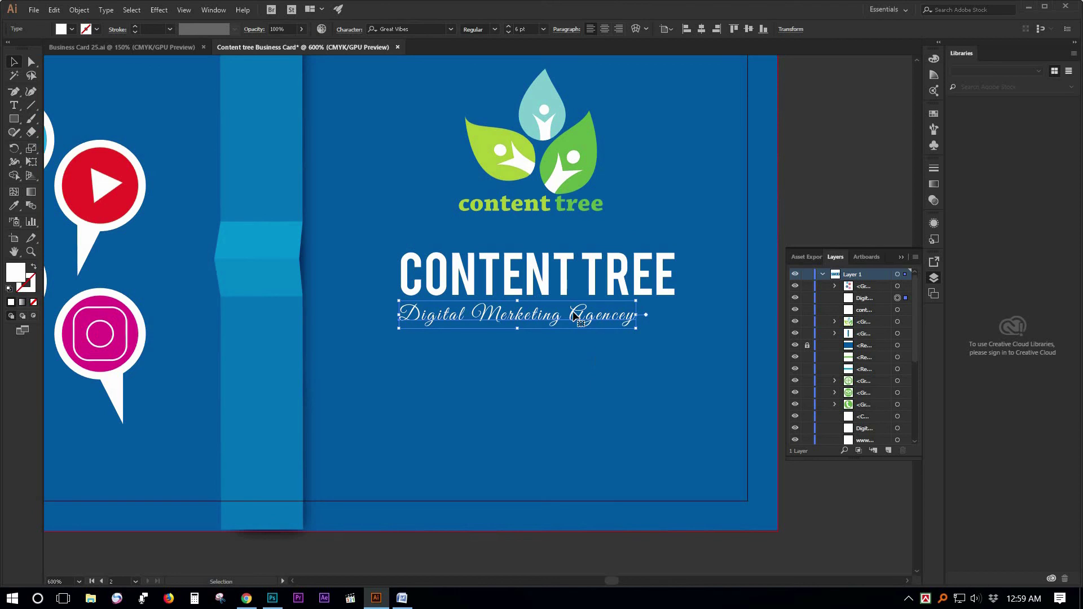
key("Return")
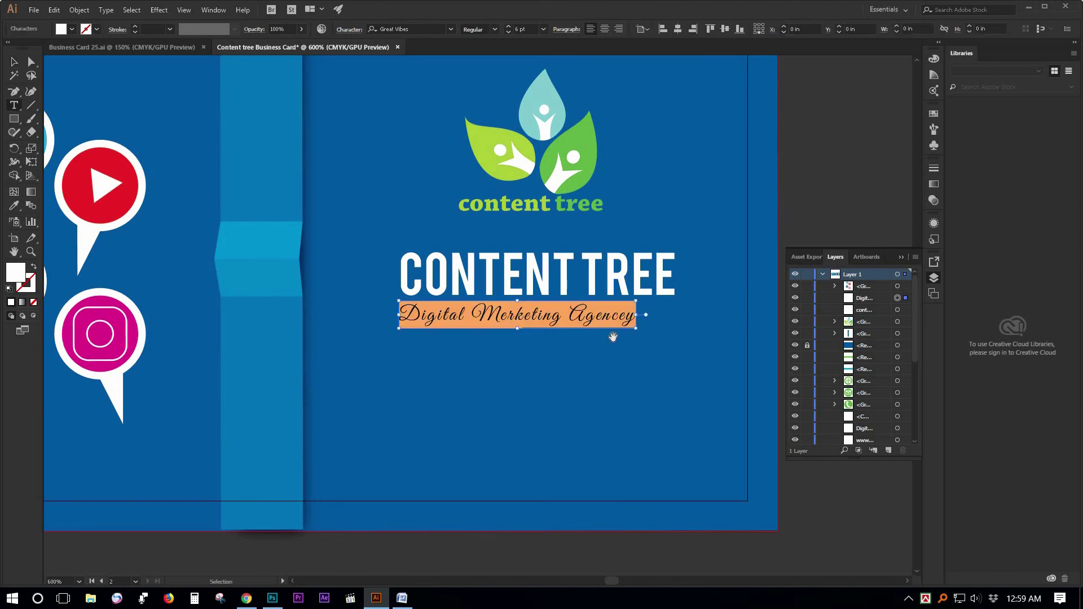
key("alt+Right")
key("alt+Right")
key("alt+Right")
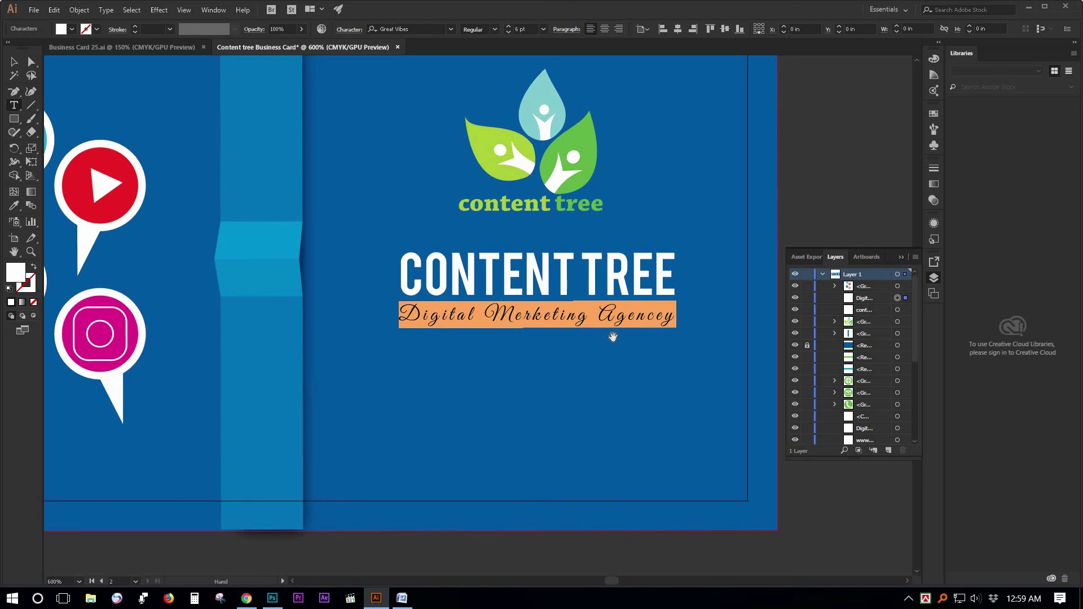